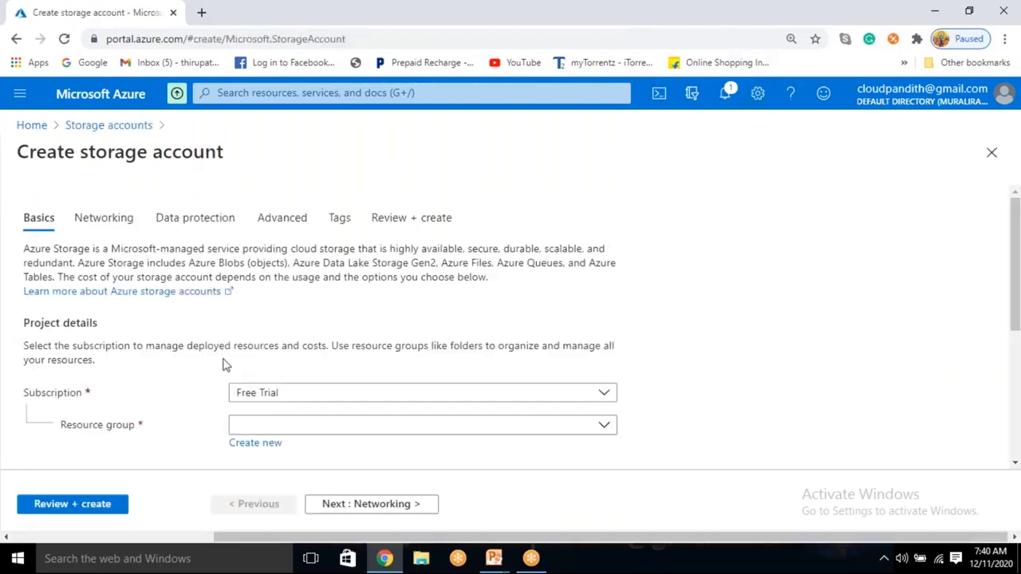
Step: Create a new resource group named cloudpandith-BI-Master-Program for the storage account
{"action": "scroll", "coordinate": [231, 358], "scroll_direction": "down", "scroll_amount": 2}
{"action": "left_click", "coordinate": [272, 285]}
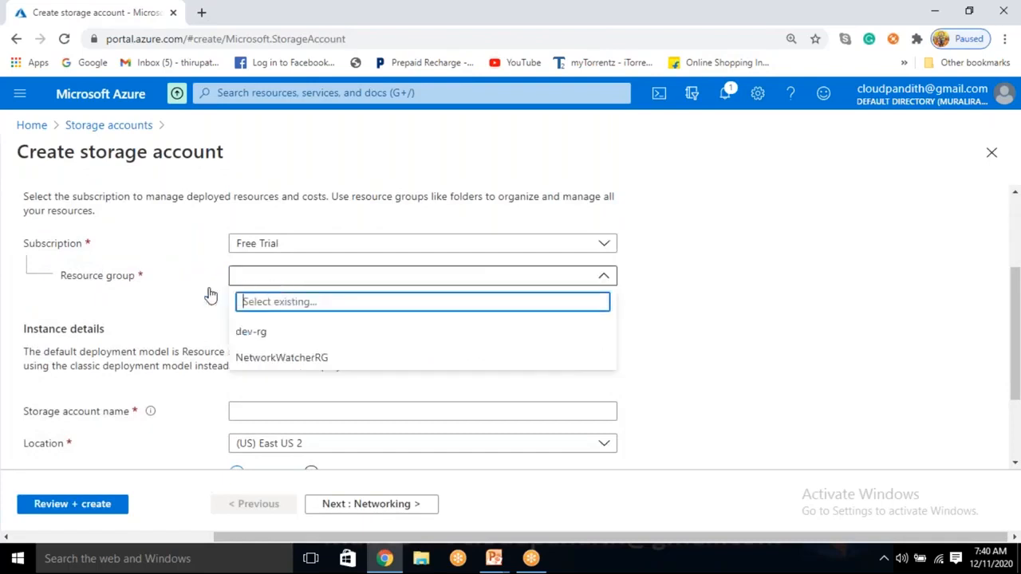
{"action": "left_click", "coordinate": [221, 299]}
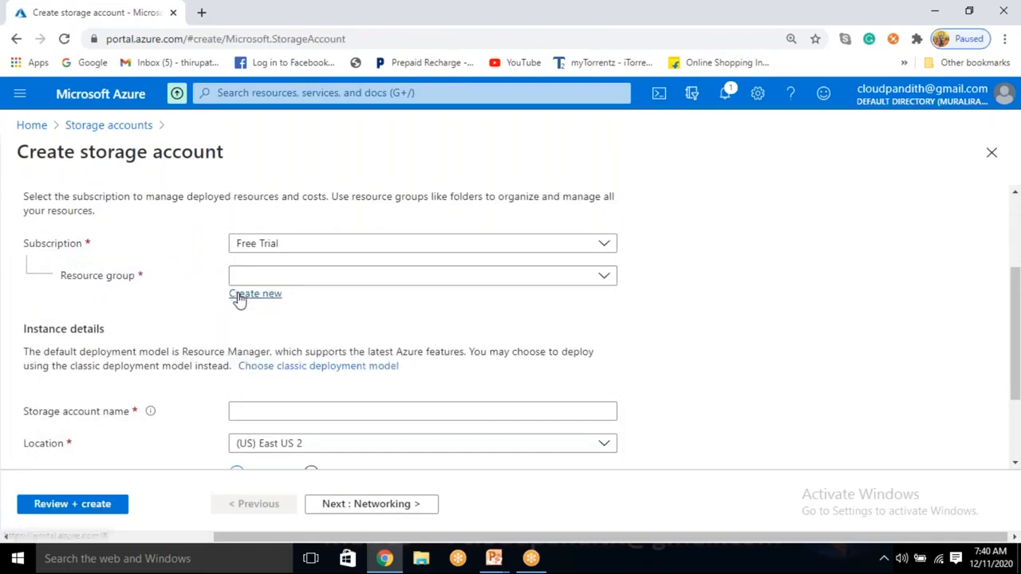
{"action": "left_click", "coordinate": [239, 297]}
{"action": "type", "text": "clou"}
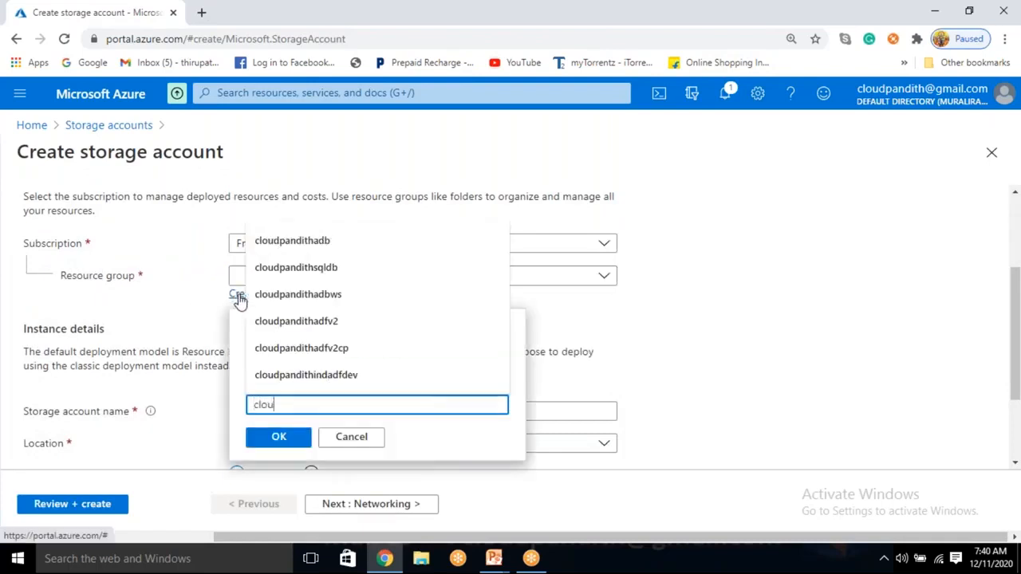
{"action": "type", "text": "dpandith-B"}
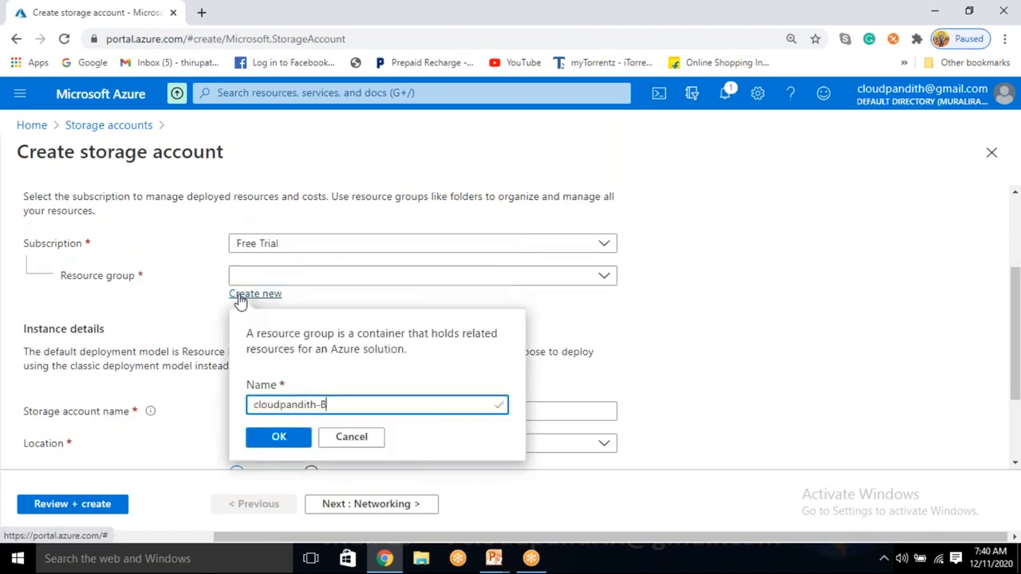
{"action": "type", "text": "I-Master-p"}
{"action": "key", "text": "BackSpace"}
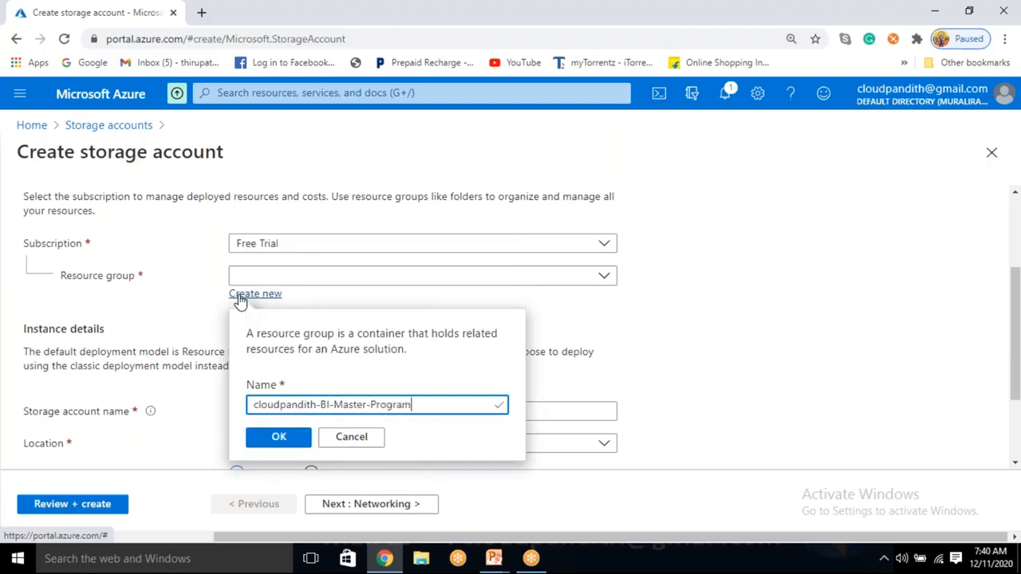
{"action": "left_click", "coordinate": [279, 437]}
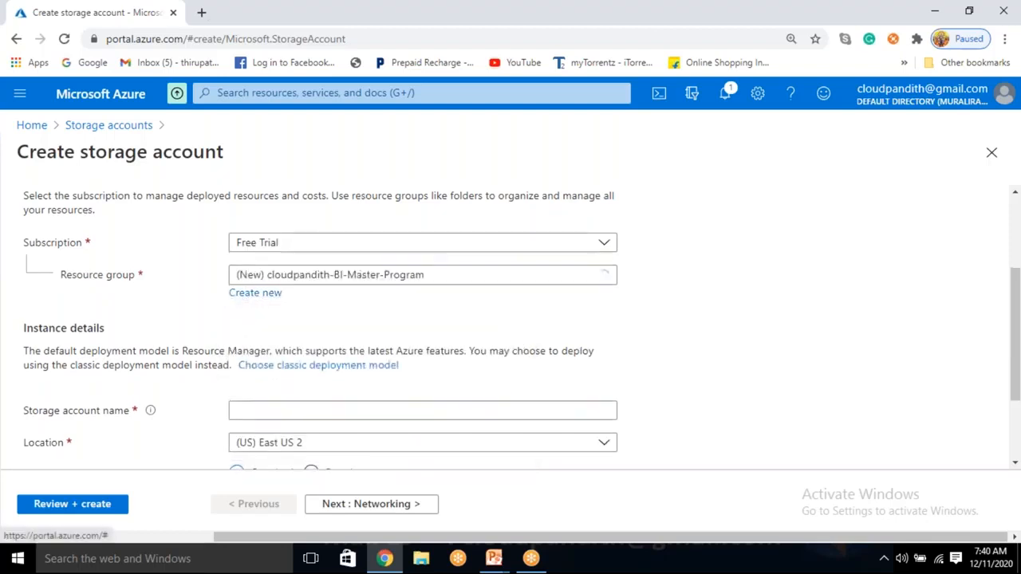
Step: Name the storage account cloudpandithblobstorev2
{"action": "scroll", "coordinate": [281, 356], "scroll_direction": "down", "scroll_amount": 1}
{"action": "left_click", "coordinate": [274, 341]}
{"action": "type", "text": "cloudpandithbl"}
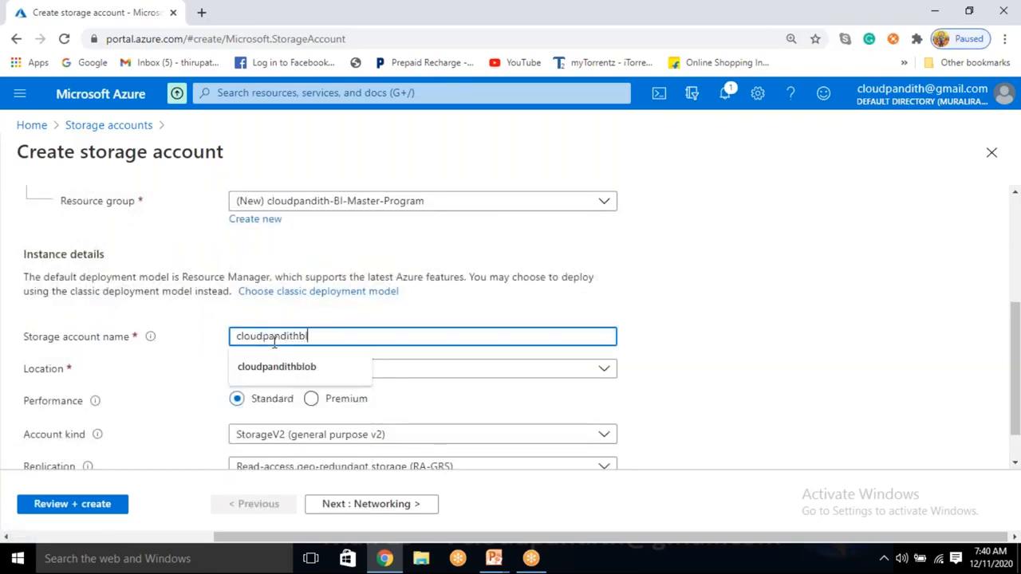
{"action": "type", "text": "obstor"}
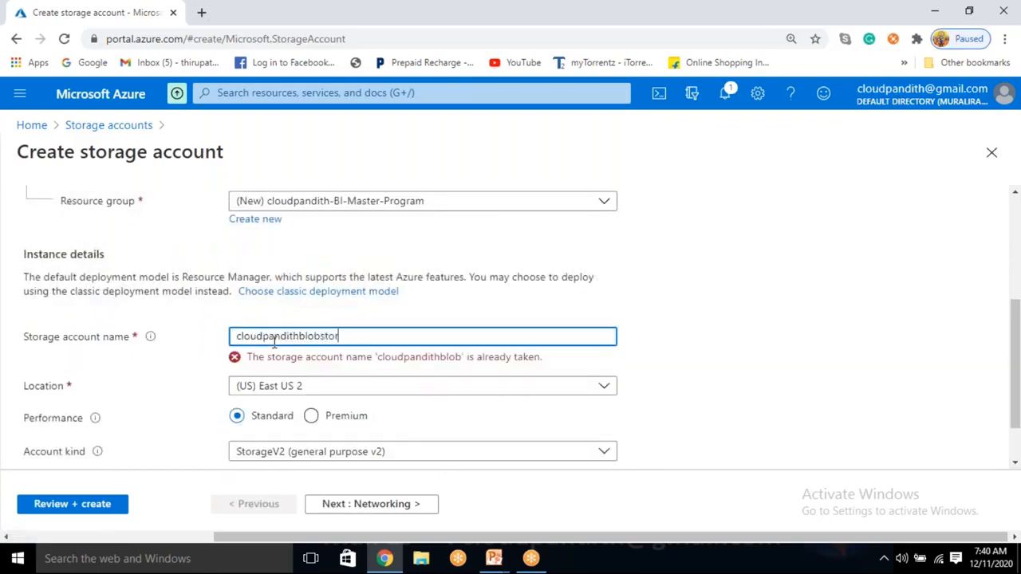
{"action": "type", "text": "ev2"}
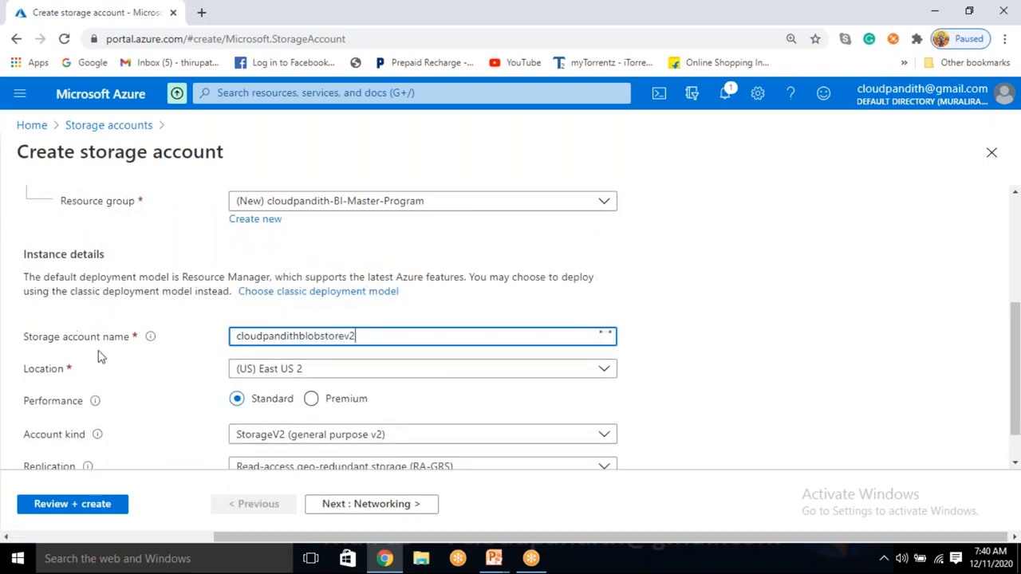
Step: Validate the storage account configuration and submit it for deployment
{"action": "scroll", "coordinate": [319, 399], "scroll_direction": "down", "scroll_amount": 1}
{"action": "left_click", "coordinate": [114, 505]}
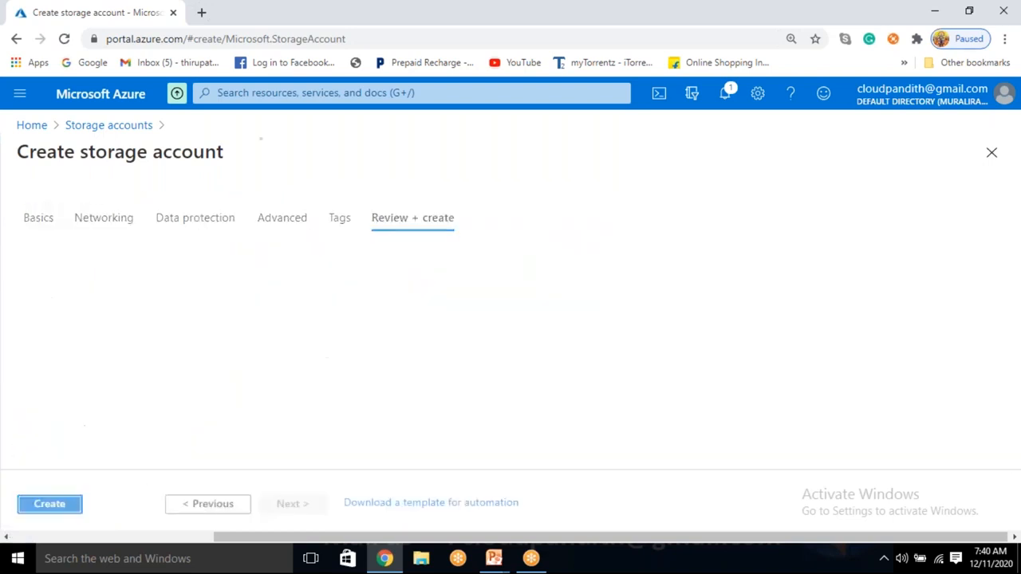
{"action": "left_click", "coordinate": [44, 506]}
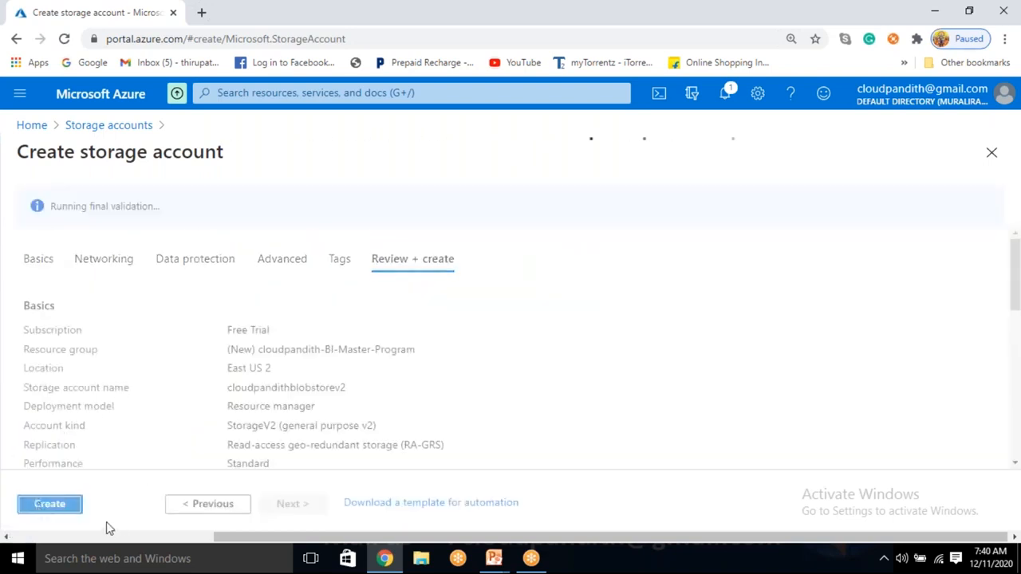
{"action": "left_click", "coordinate": [62, 505]}
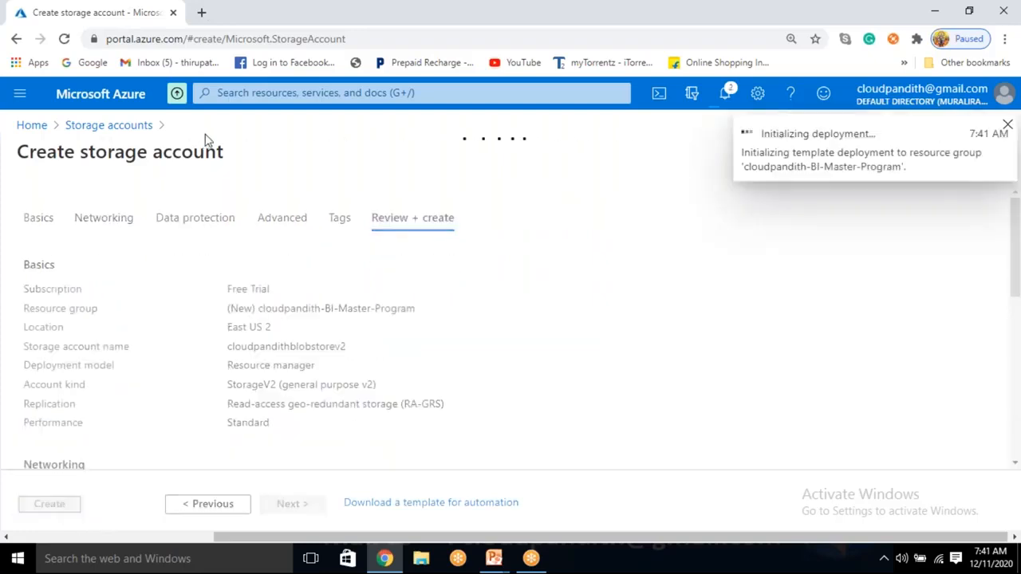
Step: Open portal.azure.com in a new browser tab and start creating a key vault
{"action": "left_click", "coordinate": [201, 13]}
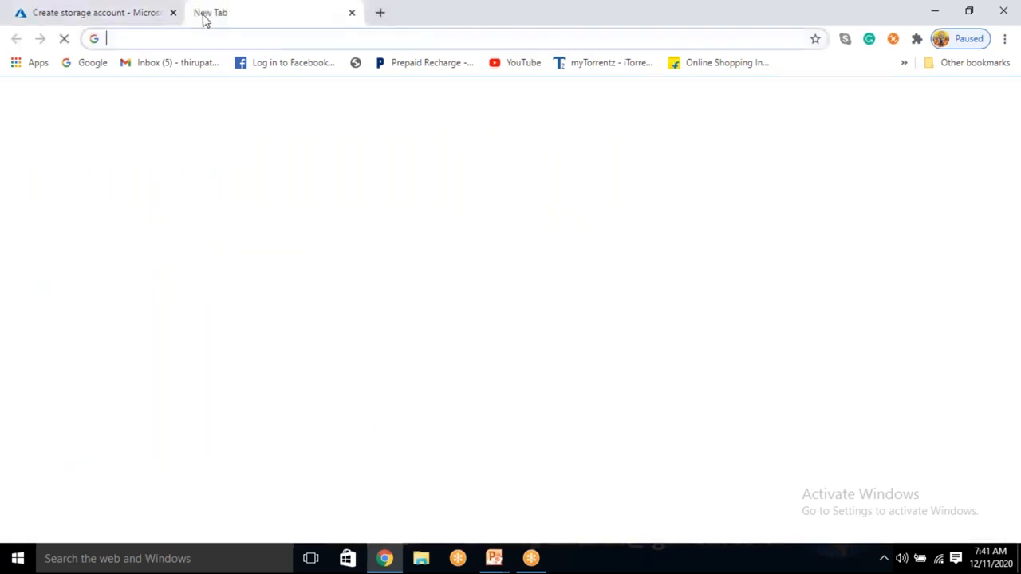
{"action": "type", "text": "port"}
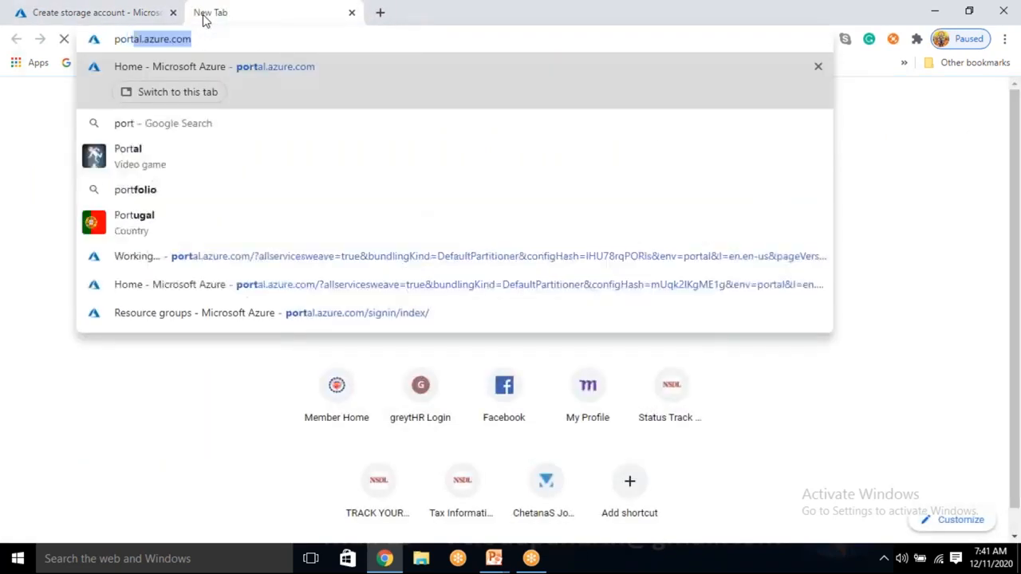
{"action": "key", "text": "Return"}
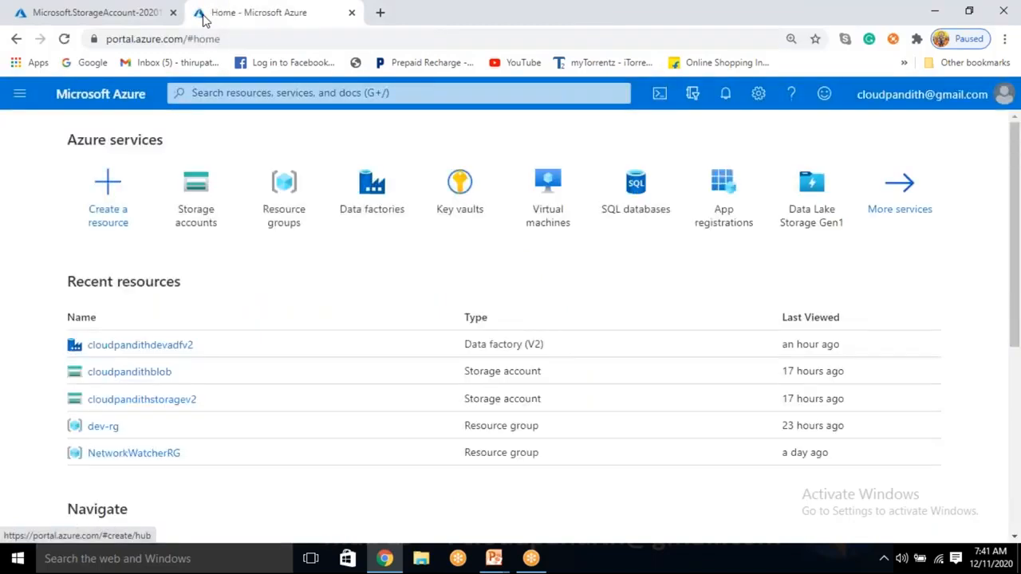
{"action": "left_click", "coordinate": [466, 206]}
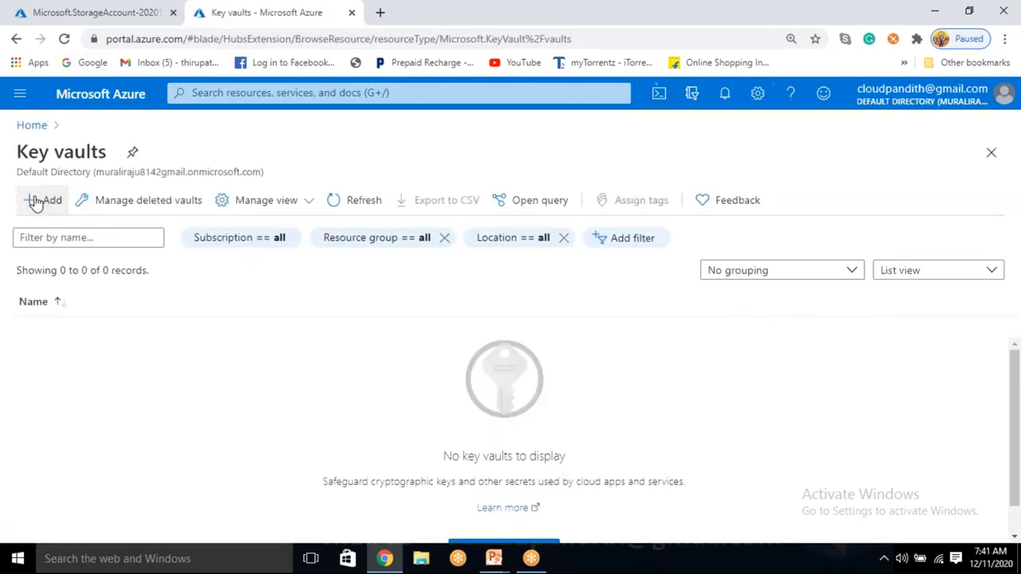
{"action": "left_click", "coordinate": [36, 203]}
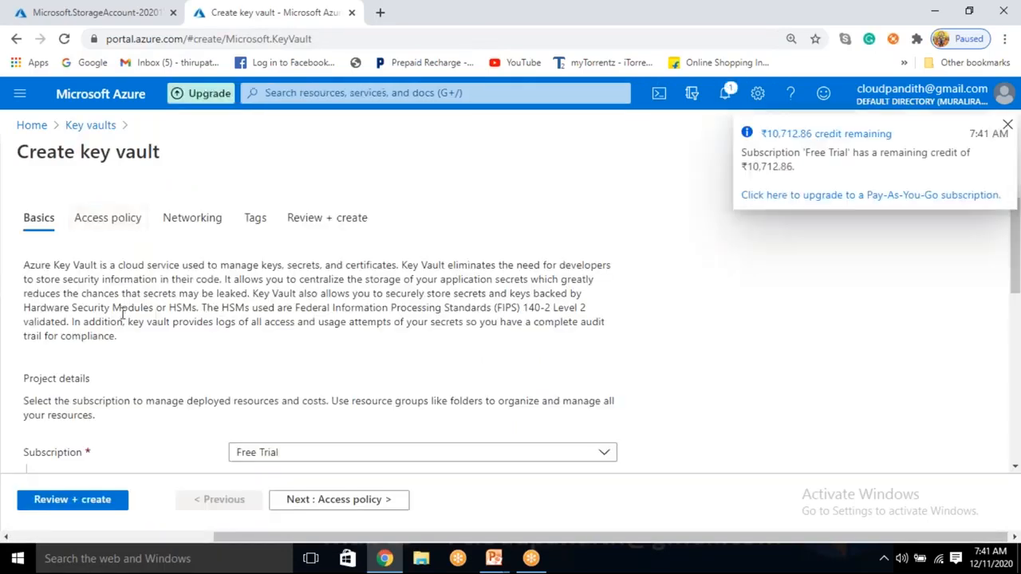
Step: Assign the new key vault to the cloudpandith-BI-Master-Program resource group
{"action": "scroll", "coordinate": [122, 322], "scroll_direction": "down", "scroll_amount": 3}
{"action": "left_click", "coordinate": [276, 263]}
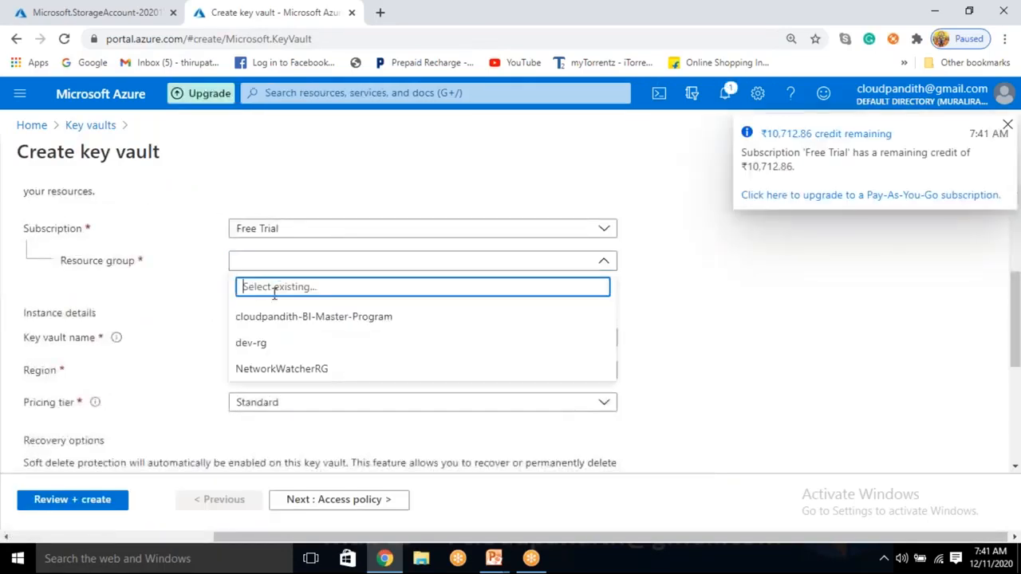
{"action": "left_click", "coordinate": [268, 318]}
Step: Name the key vault cloudpandithakv1211, then validate and deploy it
{"action": "left_click", "coordinate": [248, 338]}
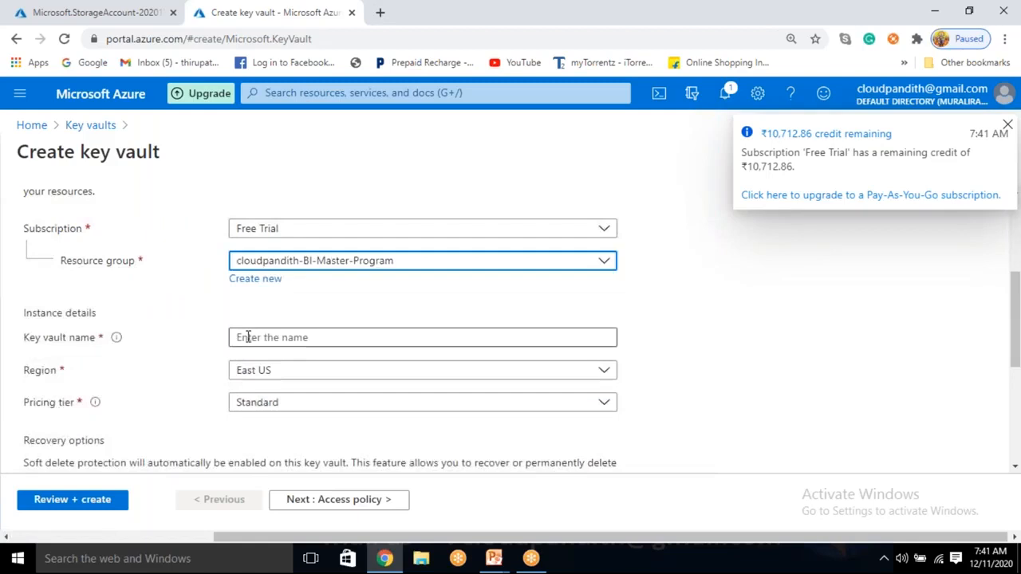
{"action": "type", "text": "clou"}
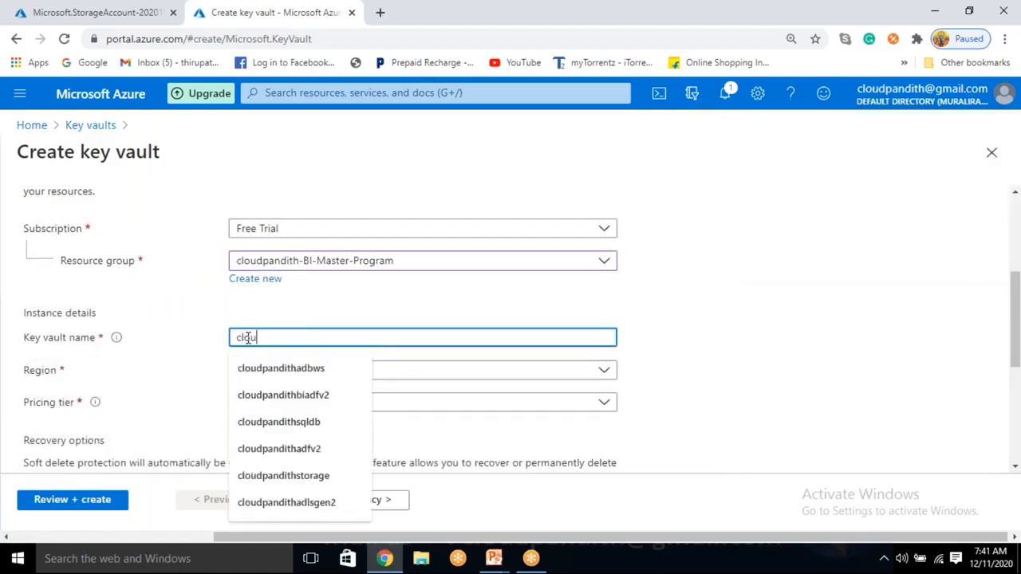
{"action": "type", "text": "dpandithakv"}
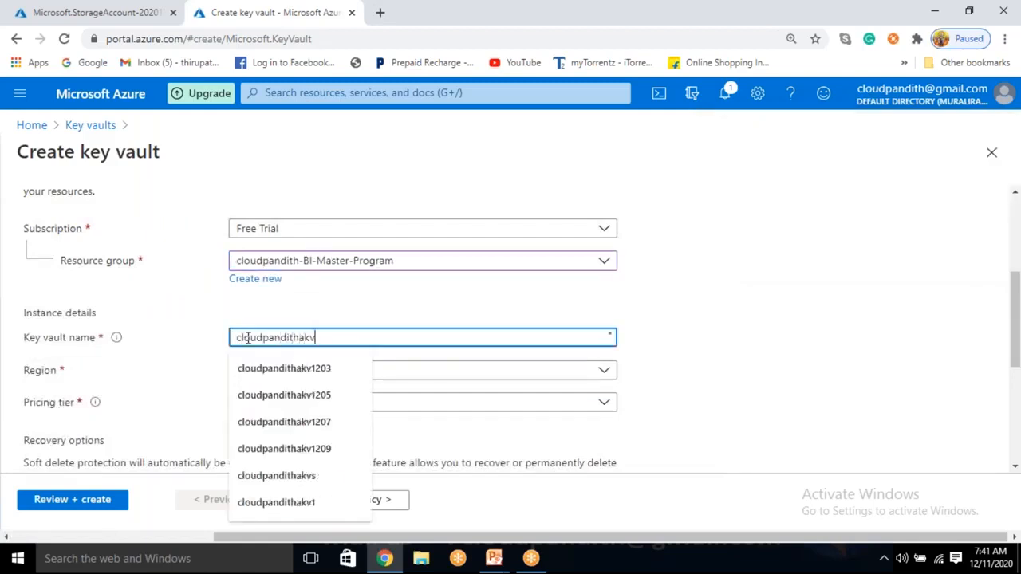
{"action": "type", "text": "1211"}
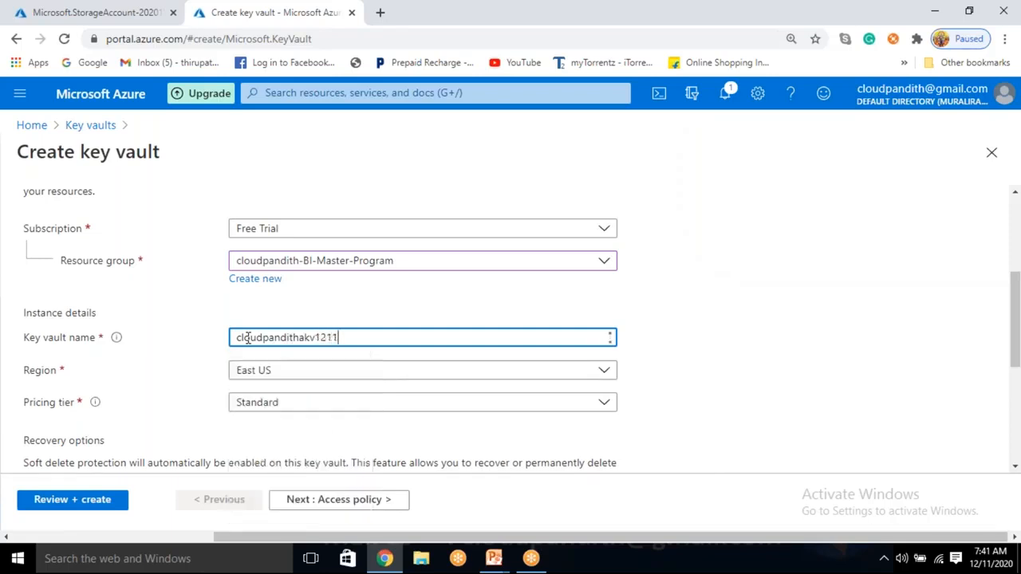
{"action": "left_click", "coordinate": [854, 436]}
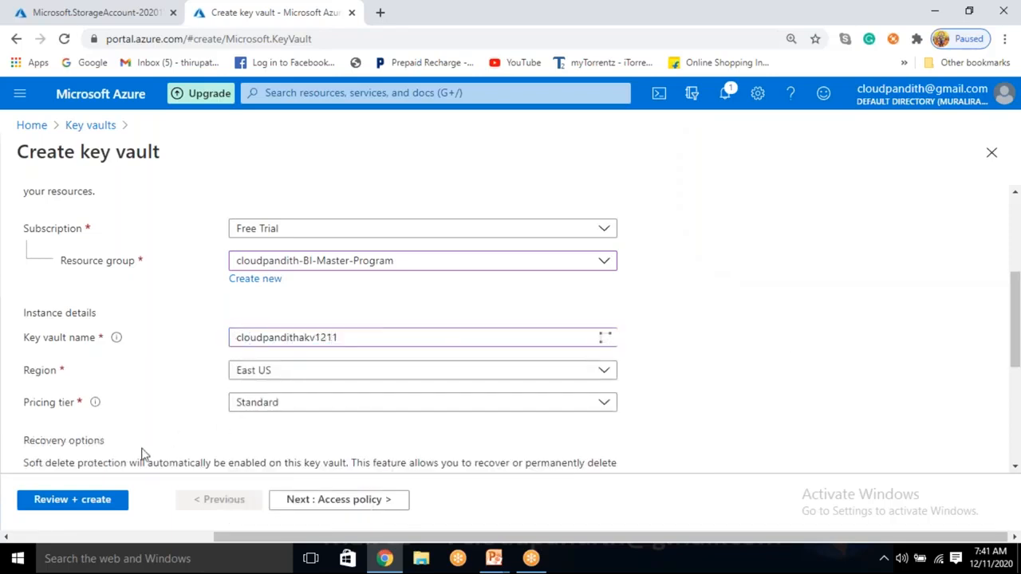
{"action": "left_click", "coordinate": [62, 507]}
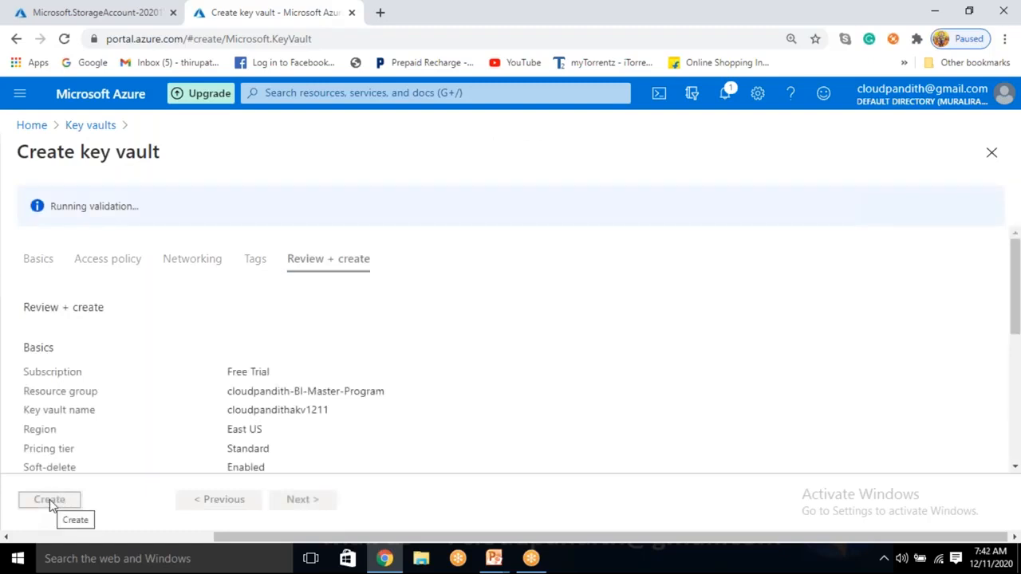
{"action": "left_click", "coordinate": [50, 499]}
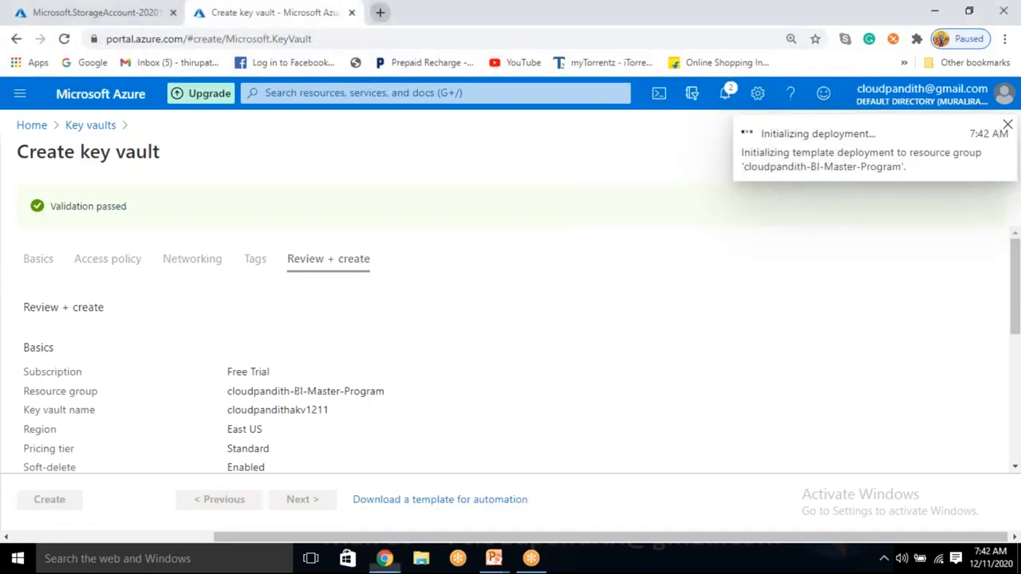
Step: Open the Azure portal in another browser tab and start creating a data factory
{"action": "left_click", "coordinate": [371, 13]}
{"action": "type", "text": "po"}
{"action": "key", "text": "Return"}
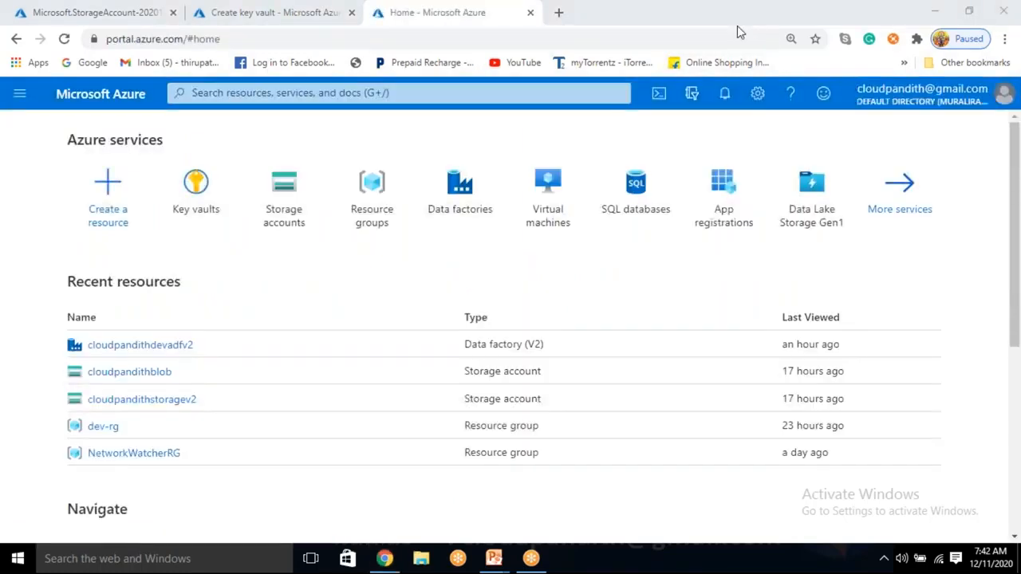
{"action": "left_click", "coordinate": [451, 195]}
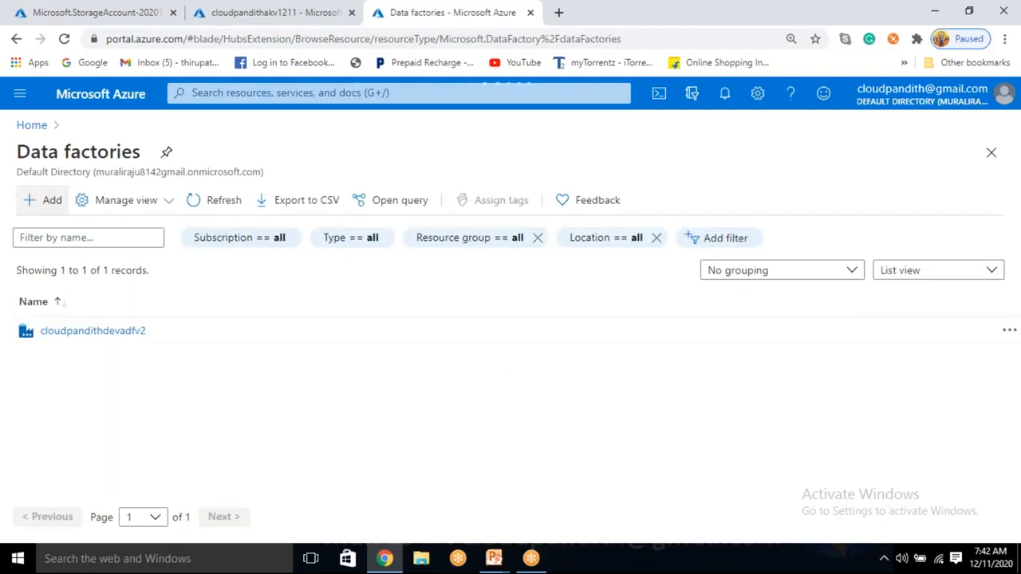
{"action": "left_click", "coordinate": [43, 200]}
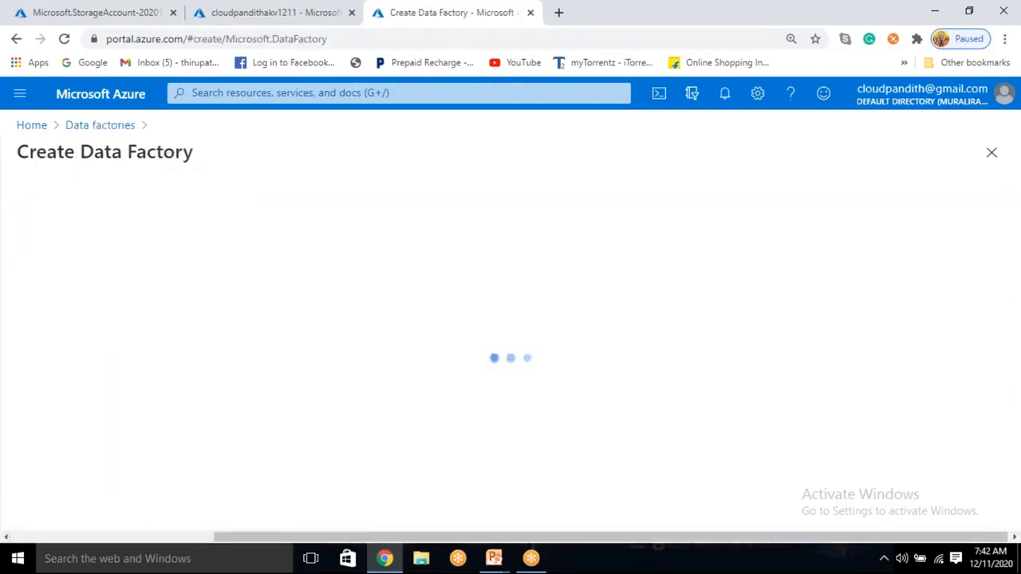
Step: Assign the new data factory to the cloudpandith-BI-Master-Program resource group
{"action": "left_click", "coordinate": [277, 357]}
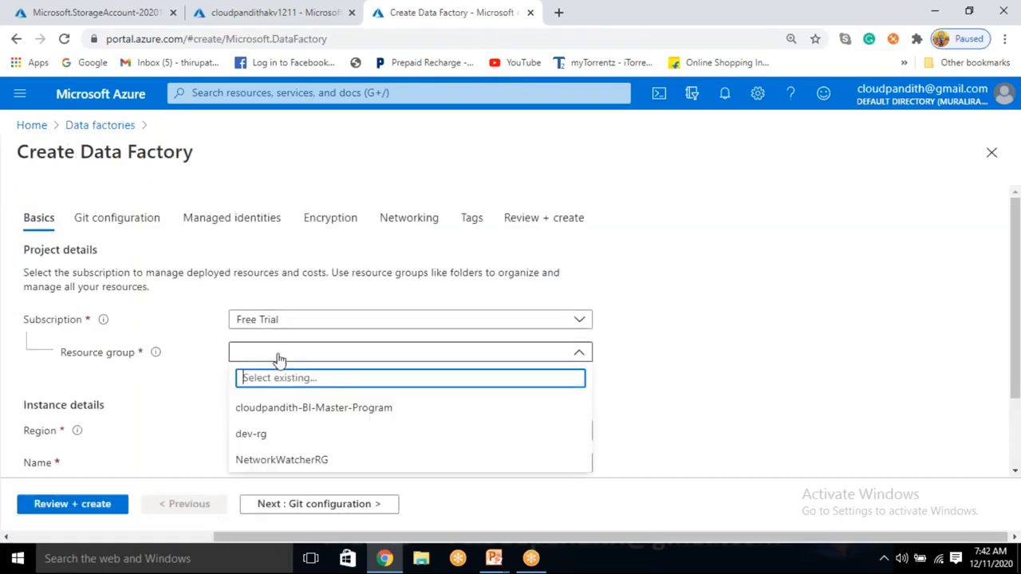
{"action": "left_click", "coordinate": [282, 406]}
{"action": "scroll", "coordinate": [285, 404], "scroll_direction": "down", "scroll_amount": 1}
{"action": "scroll", "coordinate": [284, 405], "scroll_direction": "down", "scroll_amount": 1}
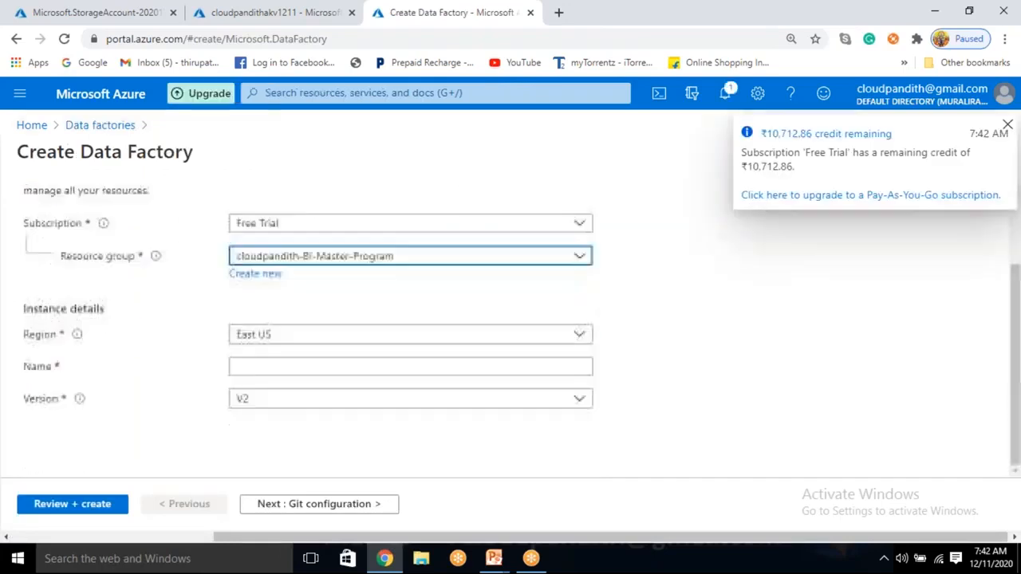
Step: Name the data factory cloudpandithbiadfv21211
{"action": "left_click", "coordinate": [263, 367]}
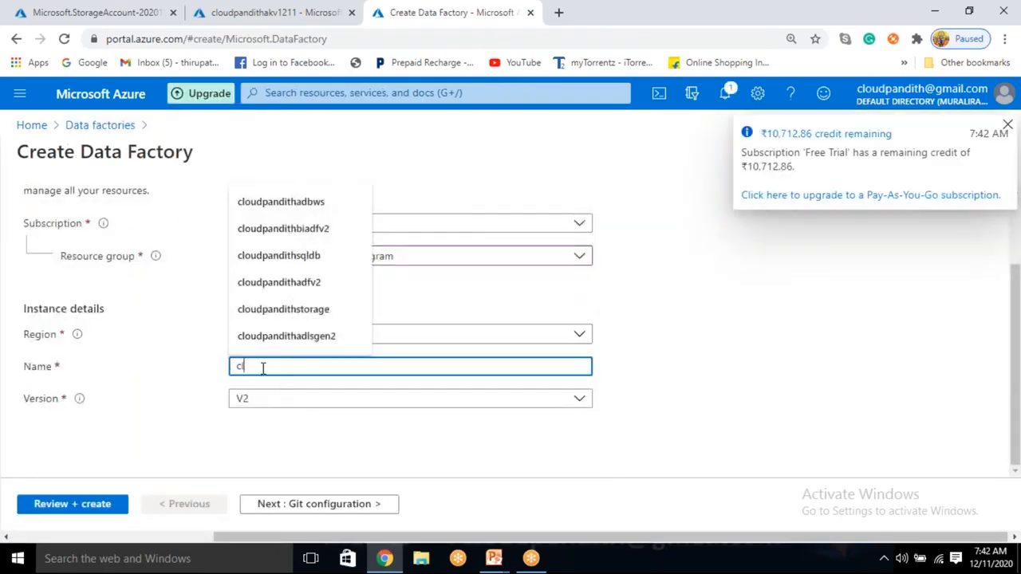
{"action": "type", "text": "cloudpandithadf"}
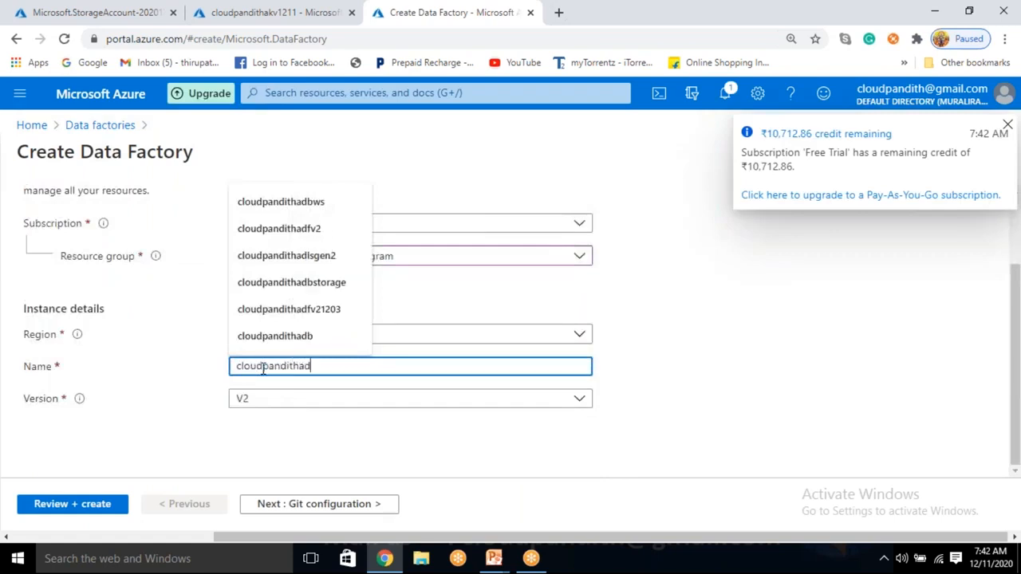
{"action": "key", "text": "BackSpace"}
{"action": "key", "text": "BackSpace"}
{"action": "key", "text": "BackSpace"}
{"action": "key", "text": "BackSpace"}
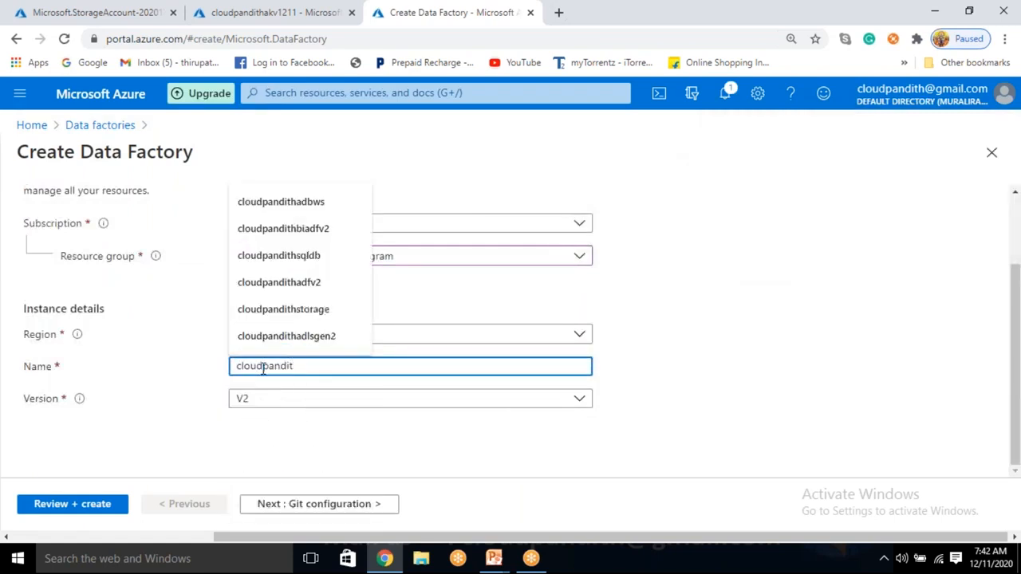
{"action": "type", "text": "hbiadfv"}
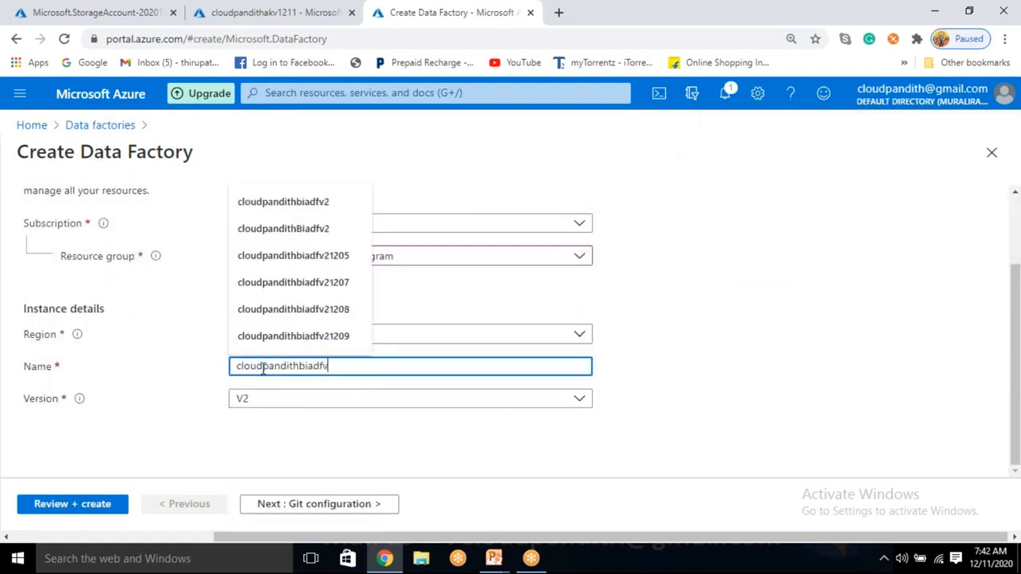
{"action": "type", "text": "21211"}
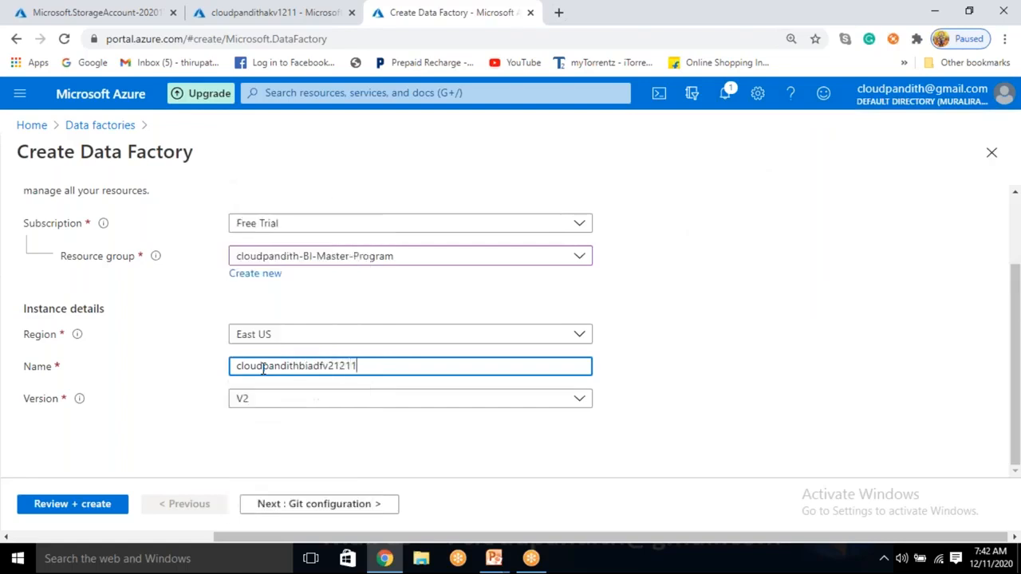
Step: Complete the Git configuration for the data factory, then validate and deploy it
{"action": "left_click", "coordinate": [660, 458]}
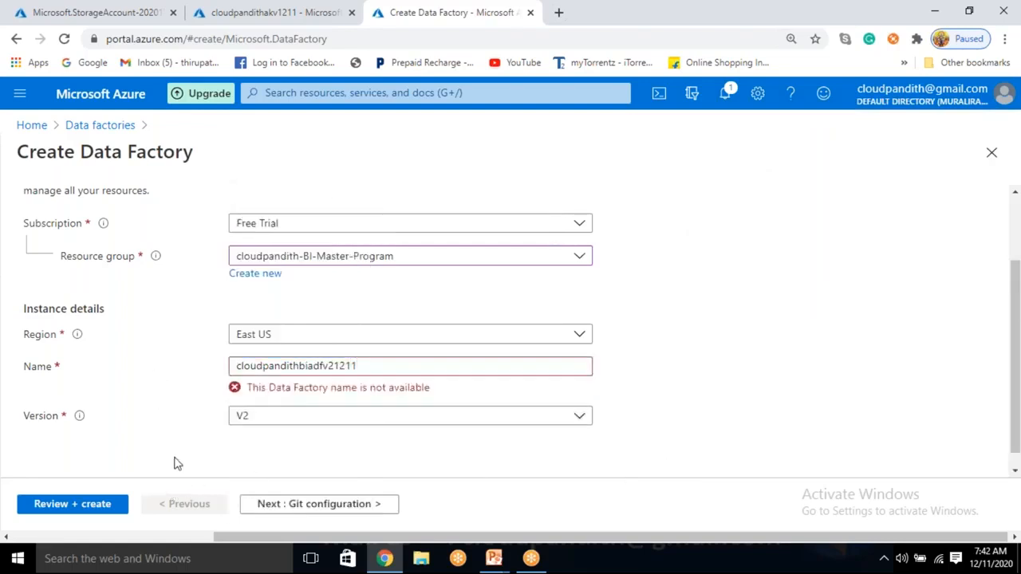
{"action": "left_click", "coordinate": [292, 503]}
{"action": "left_click", "coordinate": [237, 304]}
{"action": "left_click", "coordinate": [85, 507]}
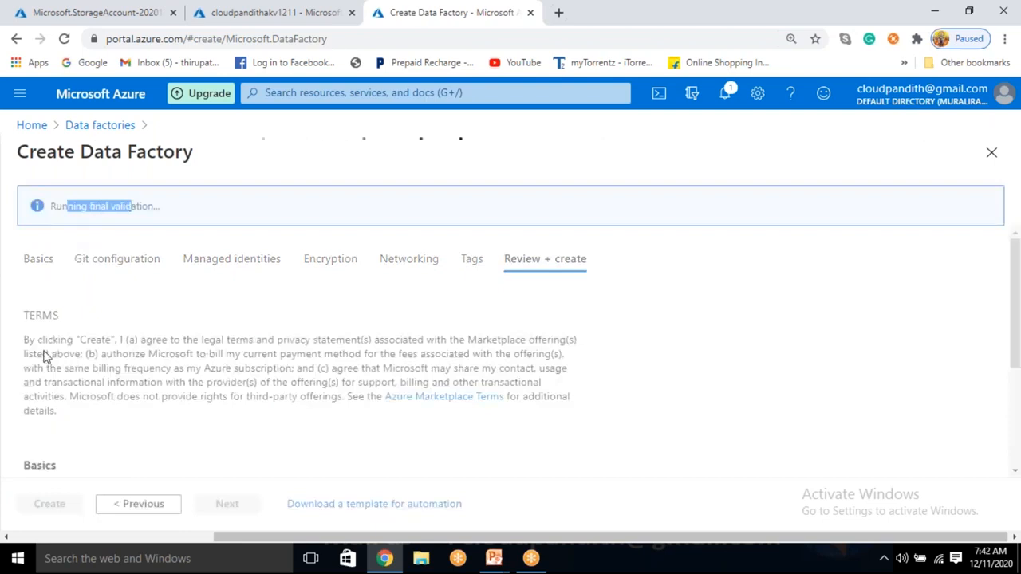
{"action": "left_click", "coordinate": [47, 505]}
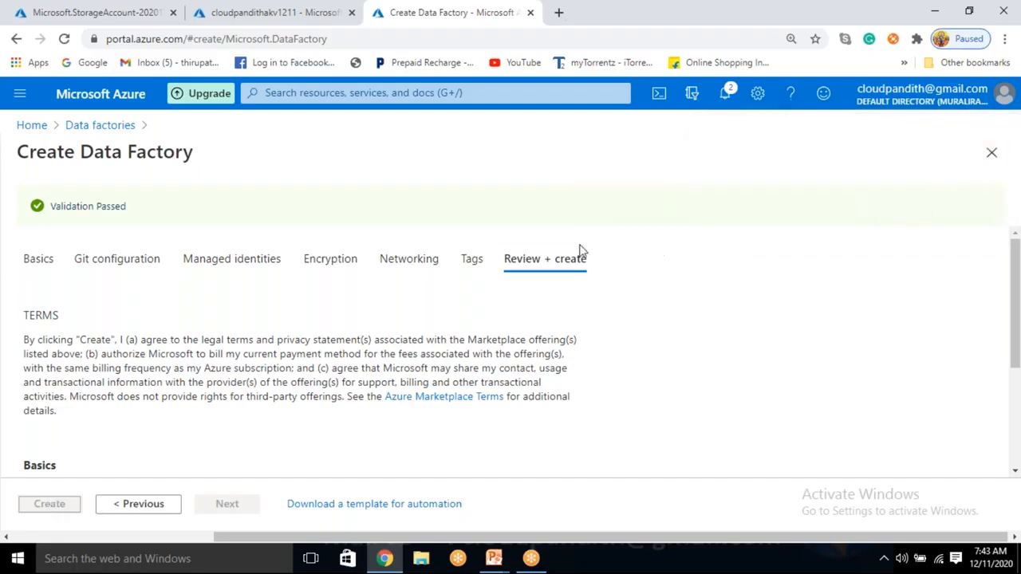
Step: Open the deployed storage account's access keys, copy the key1 connection string and hide the keys again
{"action": "left_click", "coordinate": [72, 11]}
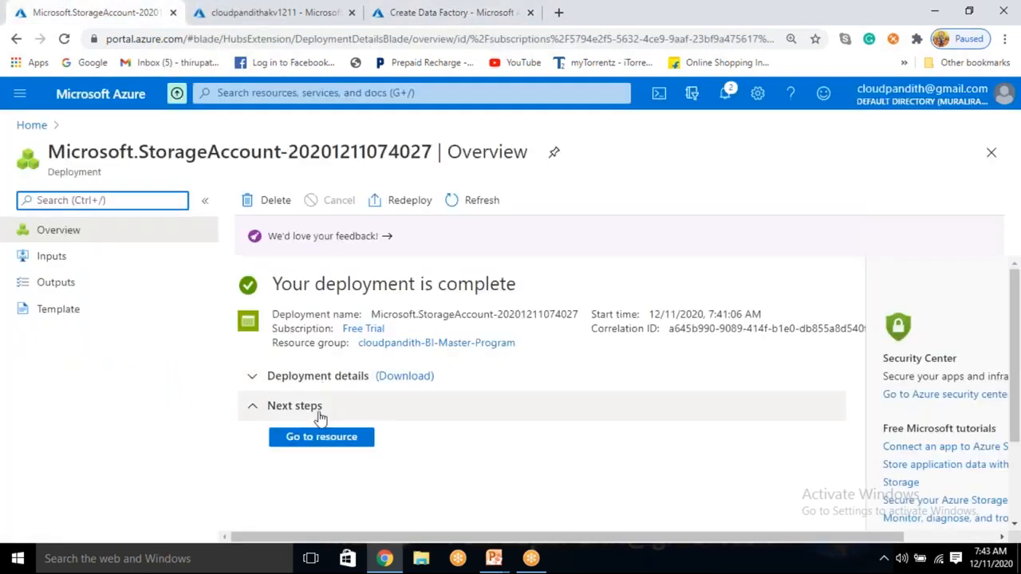
{"action": "left_click", "coordinate": [319, 439]}
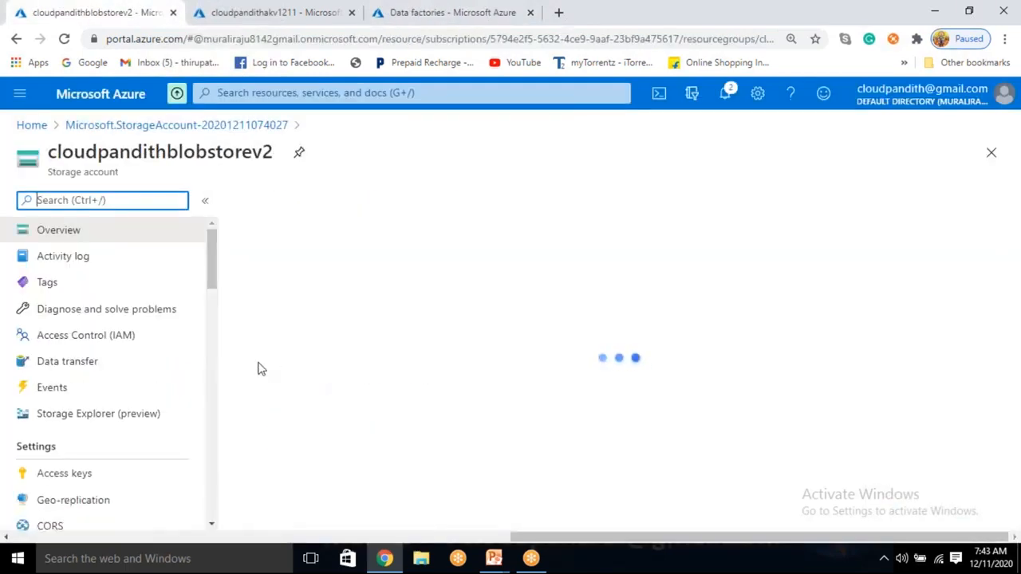
{"action": "scroll", "coordinate": [309, 350], "scroll_direction": "down", "scroll_amount": 3}
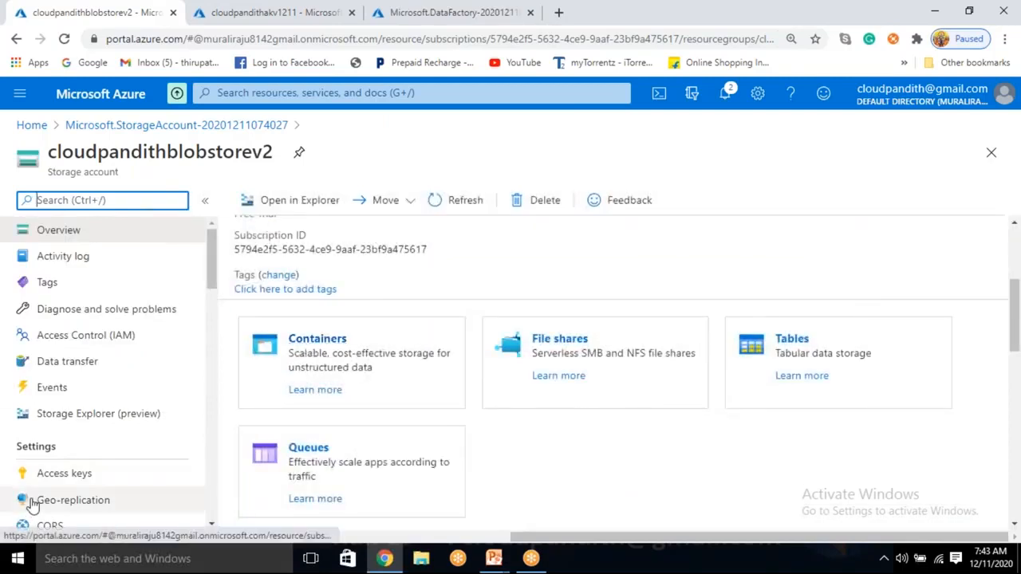
{"action": "left_click", "coordinate": [52, 478]}
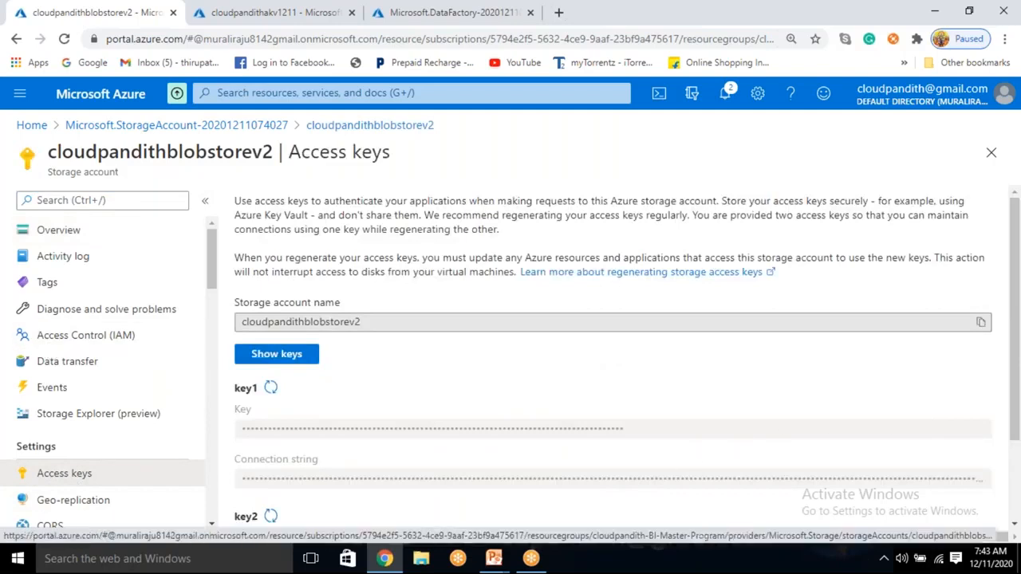
{"action": "left_click", "coordinate": [275, 358]}
{"action": "left_click", "coordinate": [980, 478]}
{"action": "left_click", "coordinate": [281, 355]}
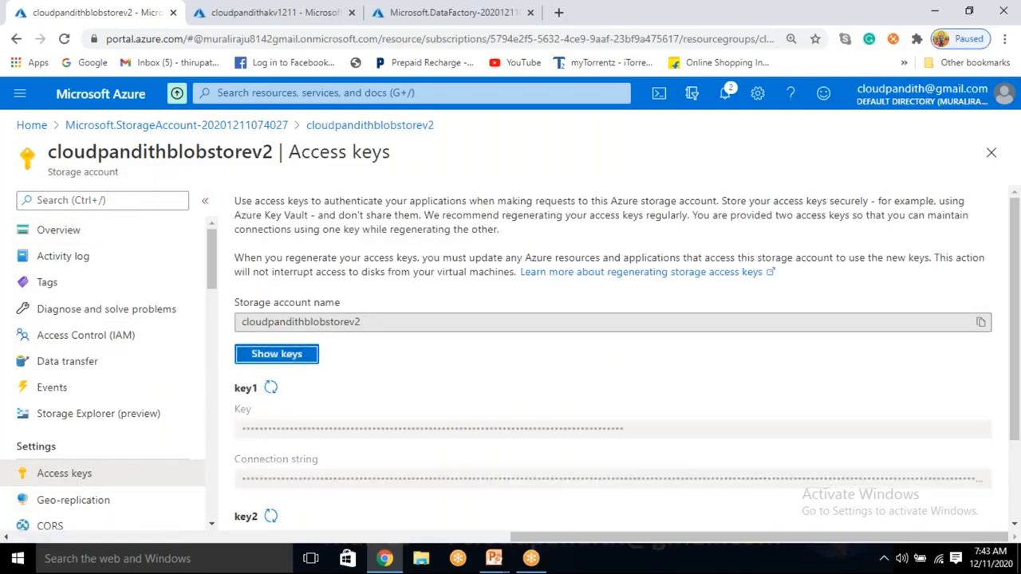
Step: Refresh the key vault deployment, check the data factory deployment, and open the cloudpandithakv1211 key vault
{"action": "left_click", "coordinate": [254, 9]}
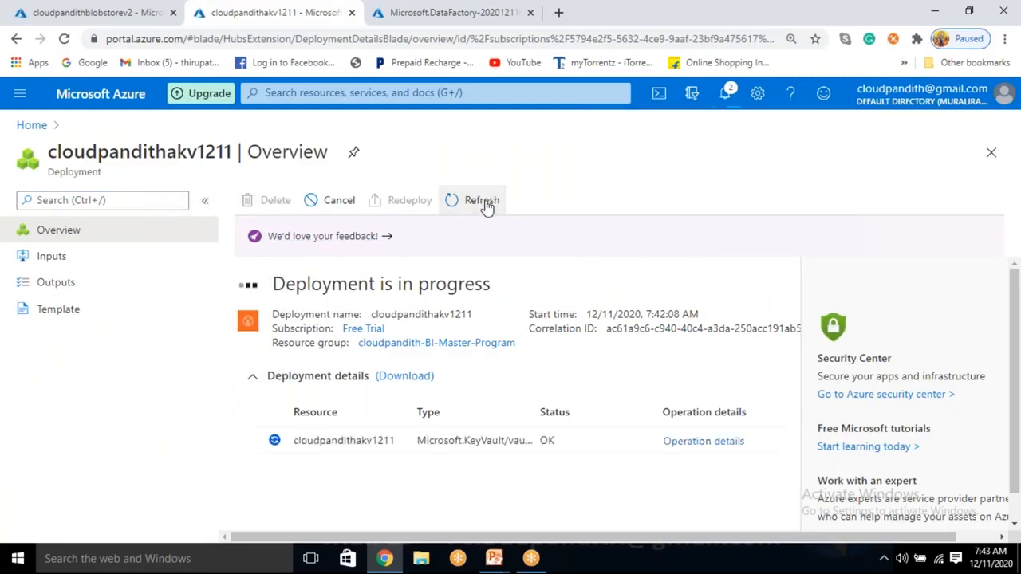
{"action": "left_click", "coordinate": [482, 201]}
{"action": "left_click", "coordinate": [425, 10]}
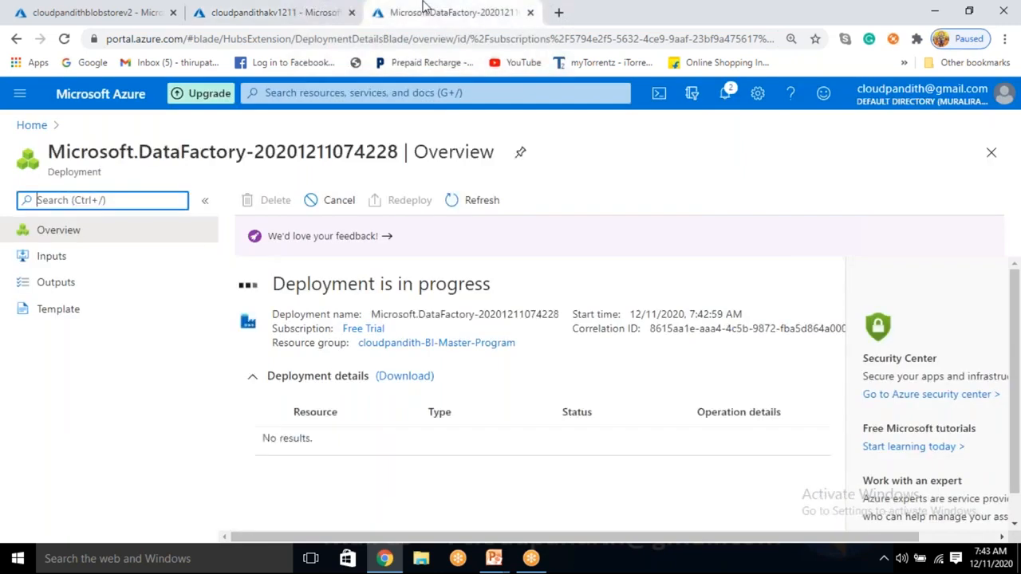
{"action": "left_click", "coordinate": [284, 8]}
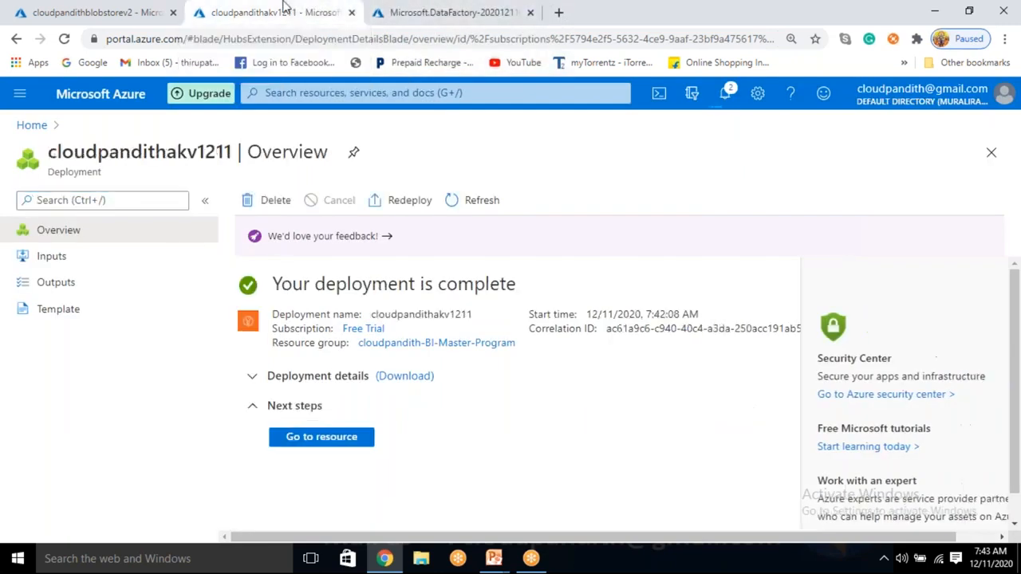
{"action": "left_click", "coordinate": [320, 439]}
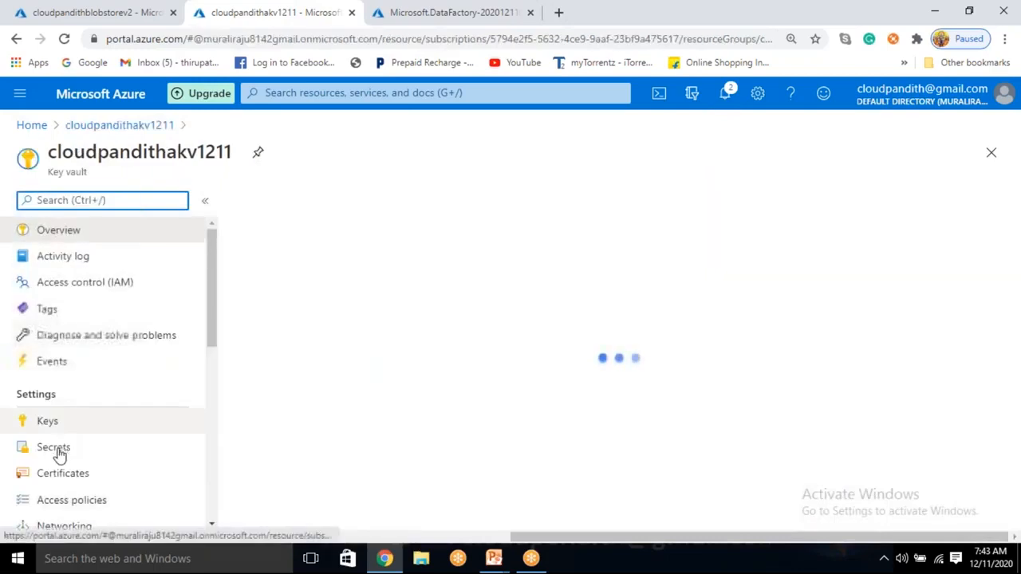
Step: Create a key vault secret named blobconnectionstring, pasting the copied storage connection string as its value
{"action": "left_click", "coordinate": [54, 448]}
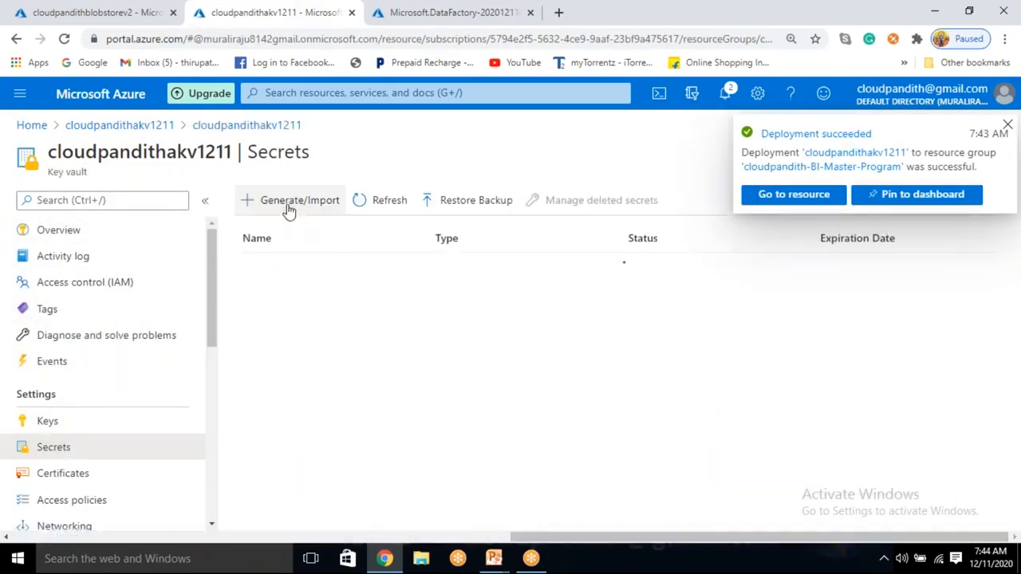
{"action": "left_click", "coordinate": [289, 205]}
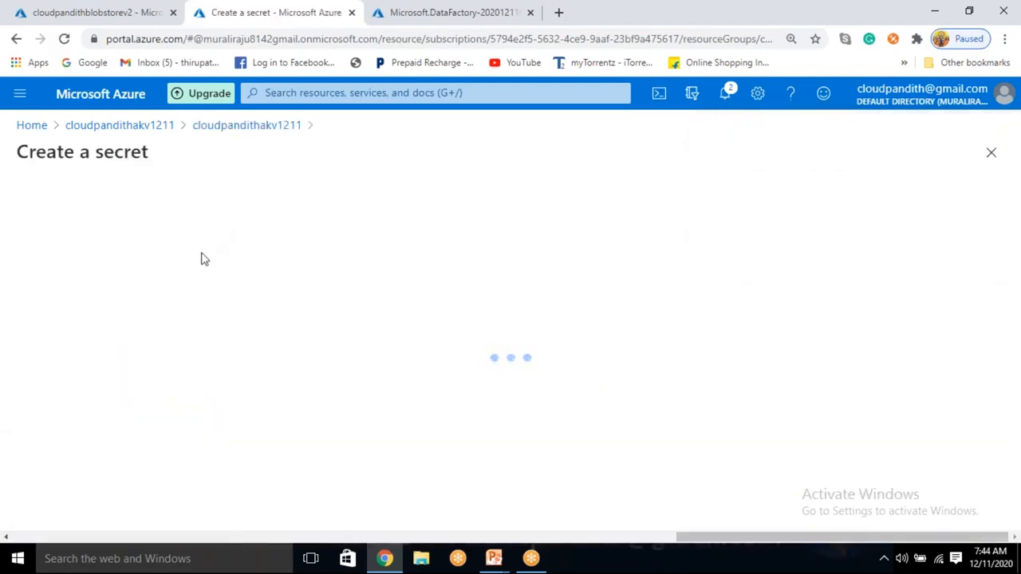
{"action": "left_click", "coordinate": [258, 255]}
{"action": "type", "text": "blobconnectionstring"}
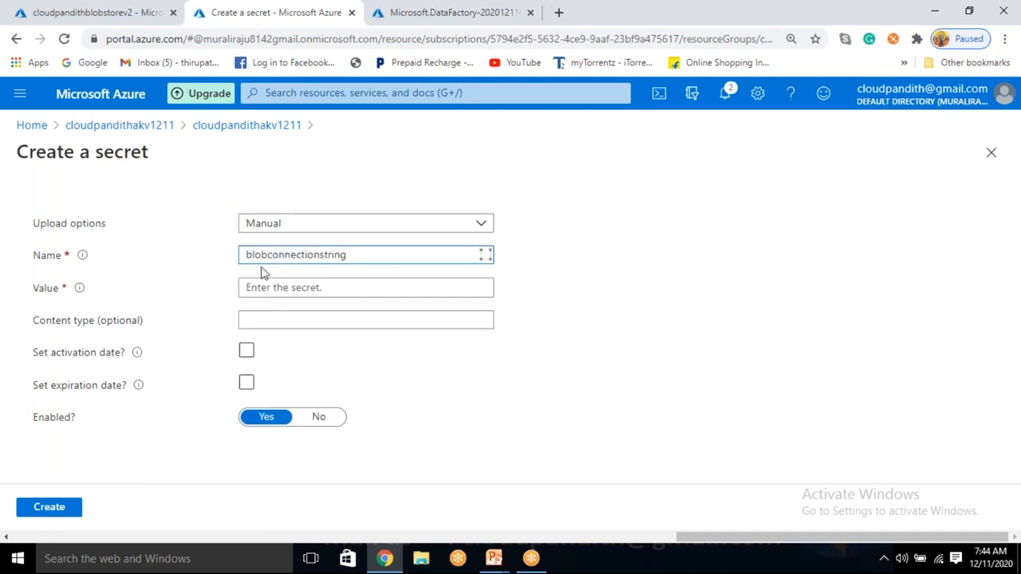
{"action": "left_click", "coordinate": [258, 286]}
{"action": "key", "text": "ctrl+v"}
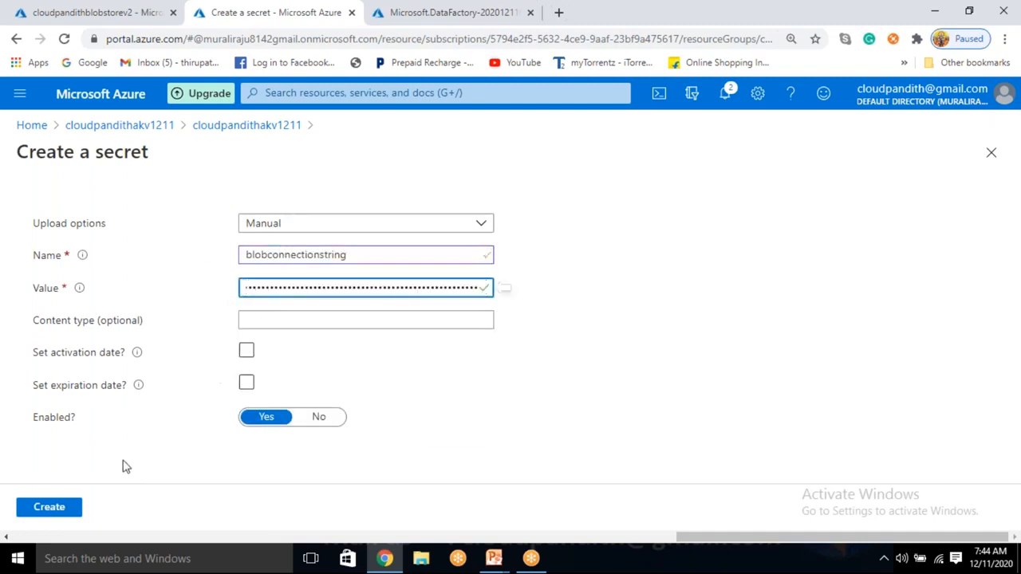
{"action": "left_click", "coordinate": [61, 508]}
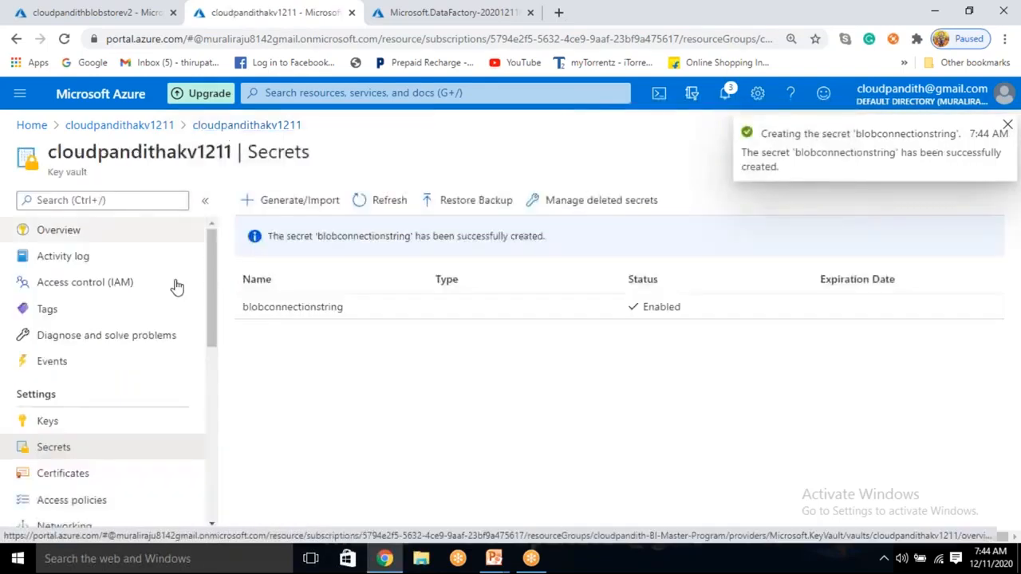
Step: Start a new access policy for the key vault using the Key, Secret, & Certificate Management template
{"action": "scroll", "coordinate": [75, 463], "scroll_direction": "down", "scroll_amount": 1}
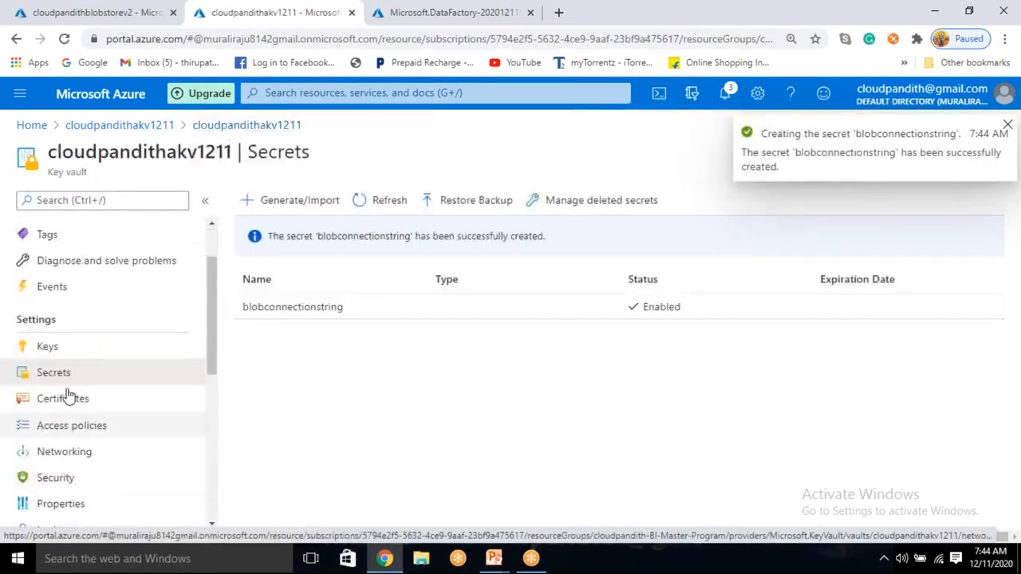
{"action": "left_click", "coordinate": [57, 434]}
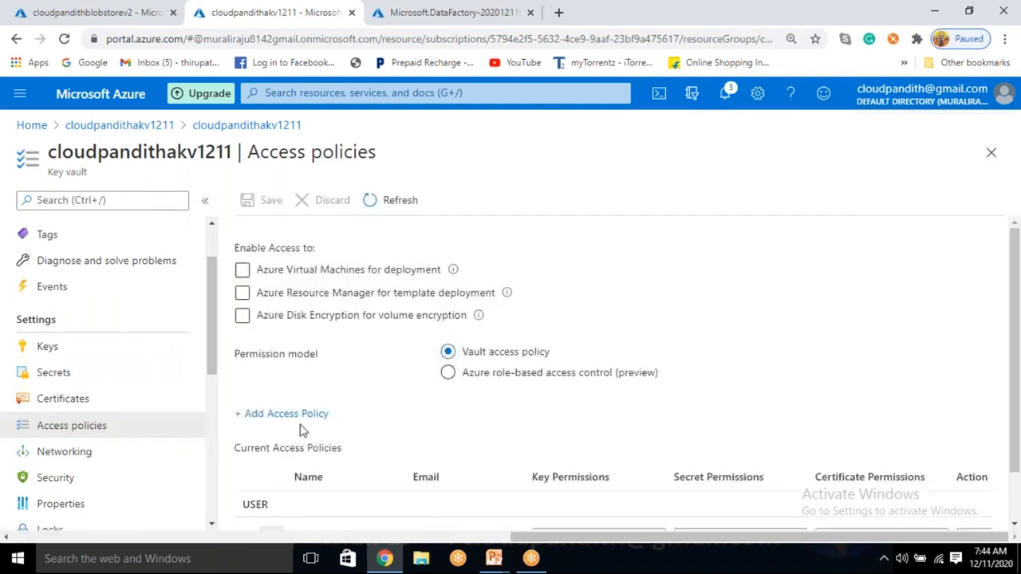
{"action": "left_click", "coordinate": [295, 416]}
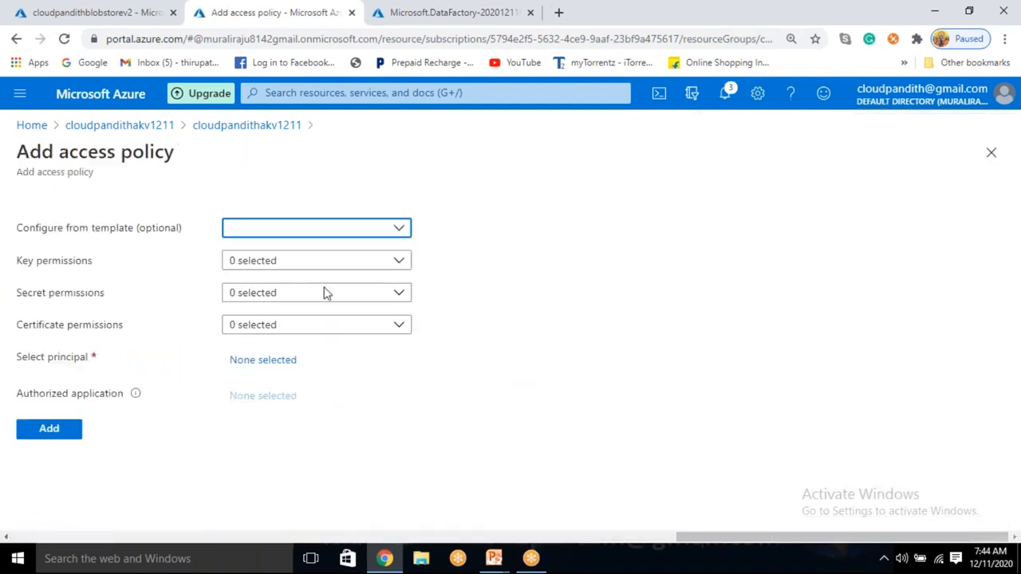
{"action": "left_click", "coordinate": [325, 229]}
{"action": "left_click", "coordinate": [295, 255]}
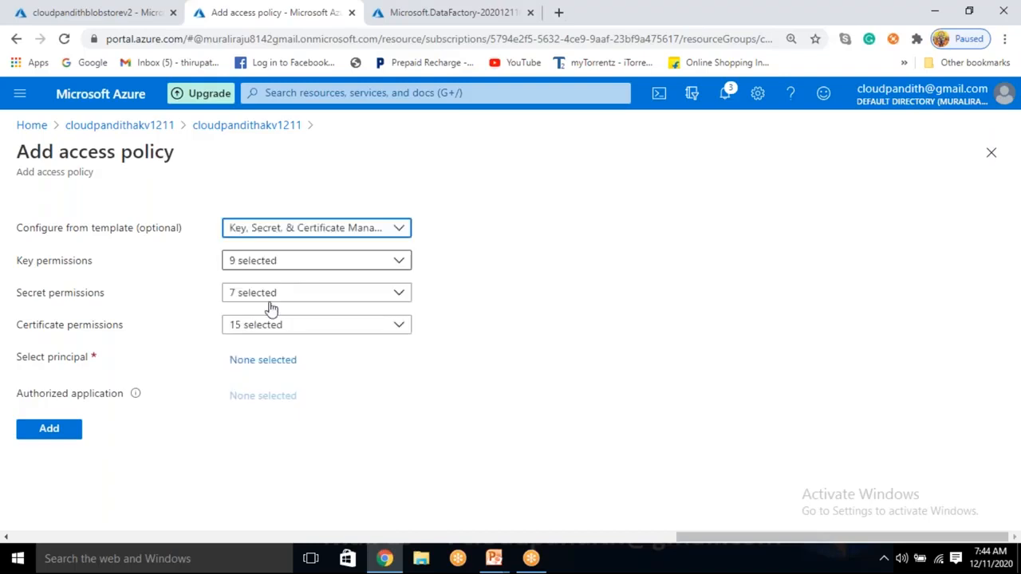
Step: Search for the data factory cloudpandithbiadfv21211 and select it as the access policy's principal
{"action": "left_click", "coordinate": [266, 368]}
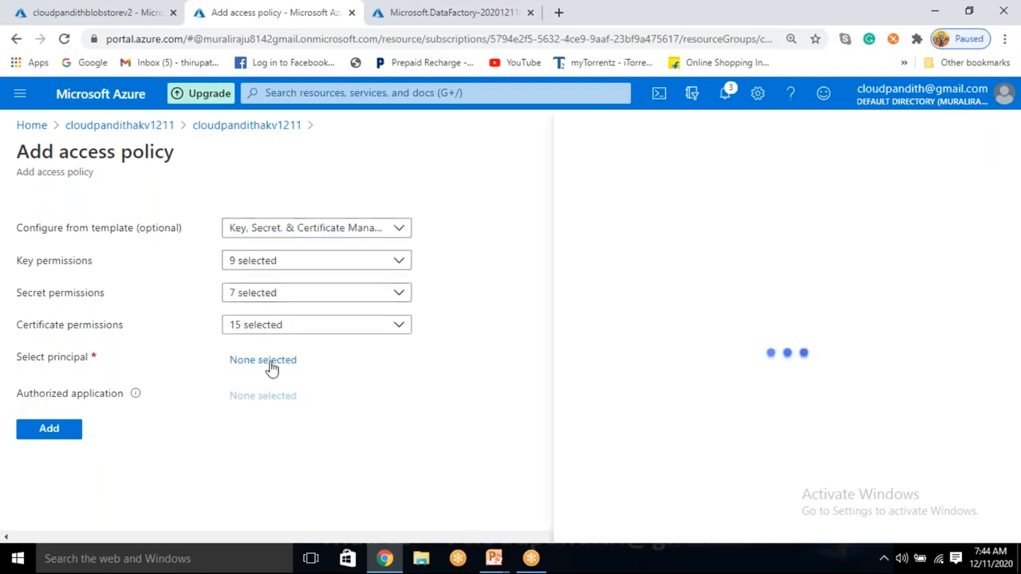
{"action": "left_click", "coordinate": [622, 190]}
{"action": "type", "text": "c"}
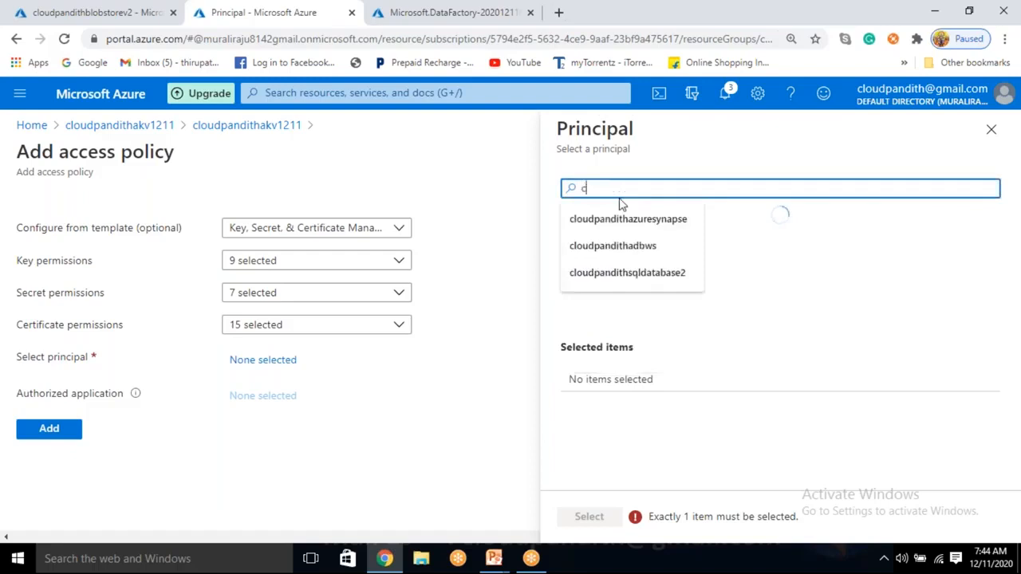
{"action": "type", "text": "loudpandithb"}
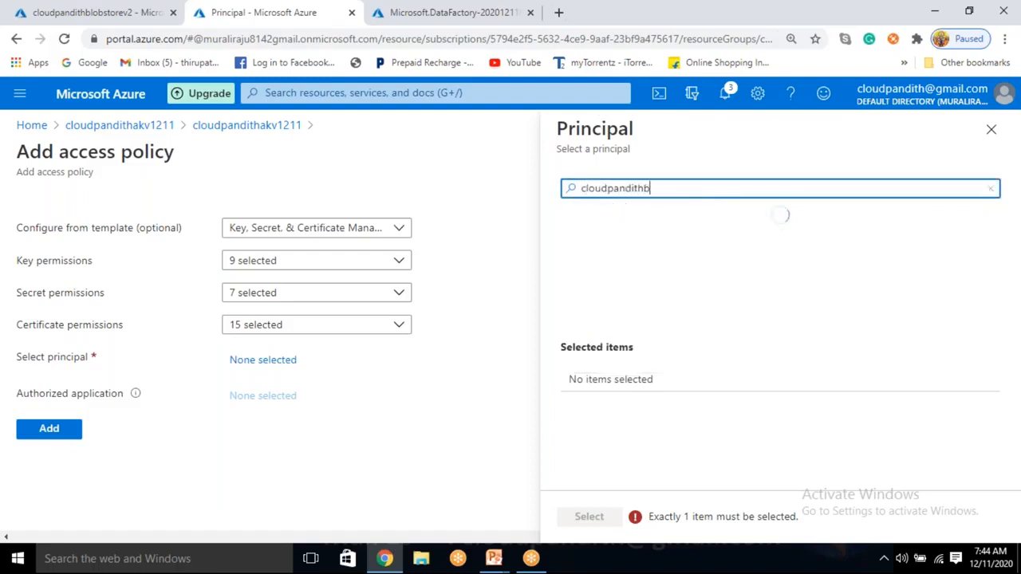
{"action": "type", "text": "iadfv21211"}
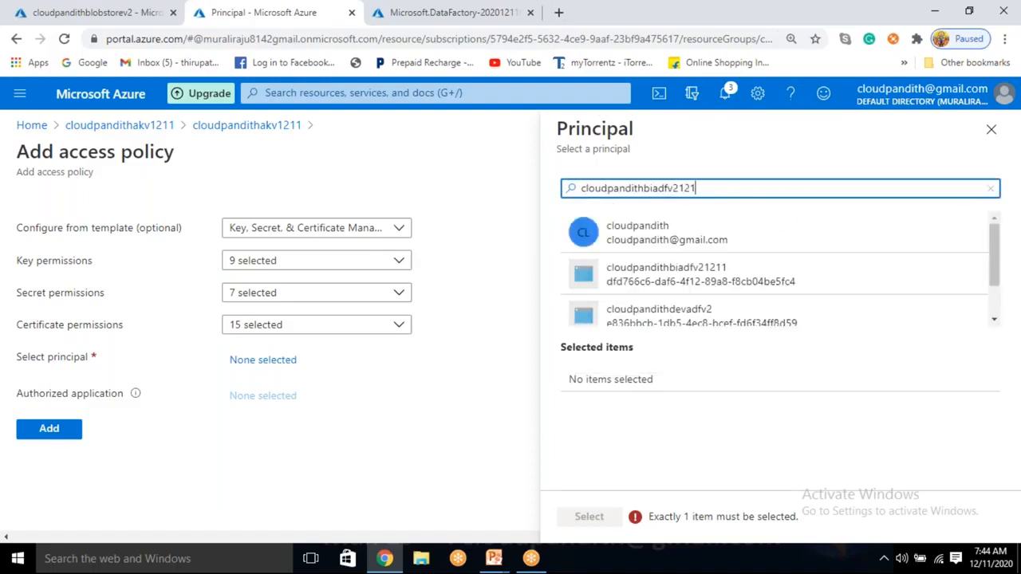
{"action": "left_click_drag", "start_coordinate": [667, 240], "coordinate": [659, 240]}
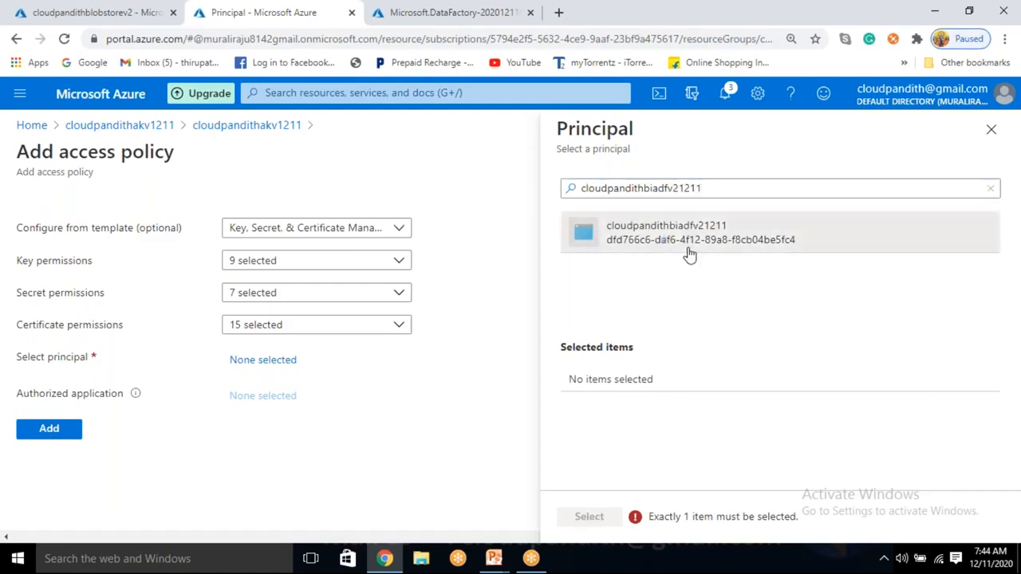
{"action": "left_click", "coordinate": [684, 246]}
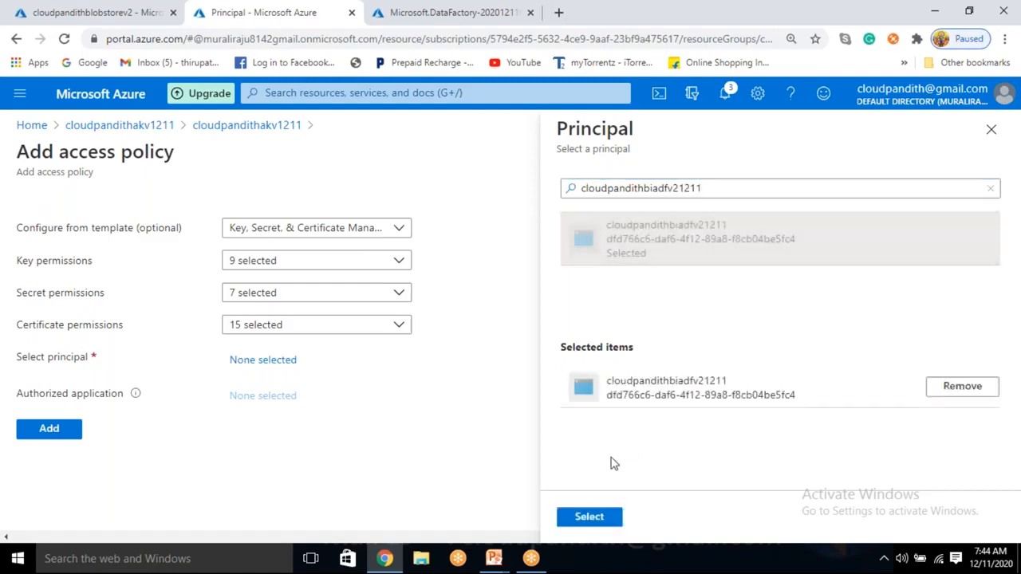
{"action": "left_click", "coordinate": [588, 517]}
Step: Add the access policy to the key vault, save the changes and review the current policies
{"action": "left_click", "coordinate": [44, 461]}
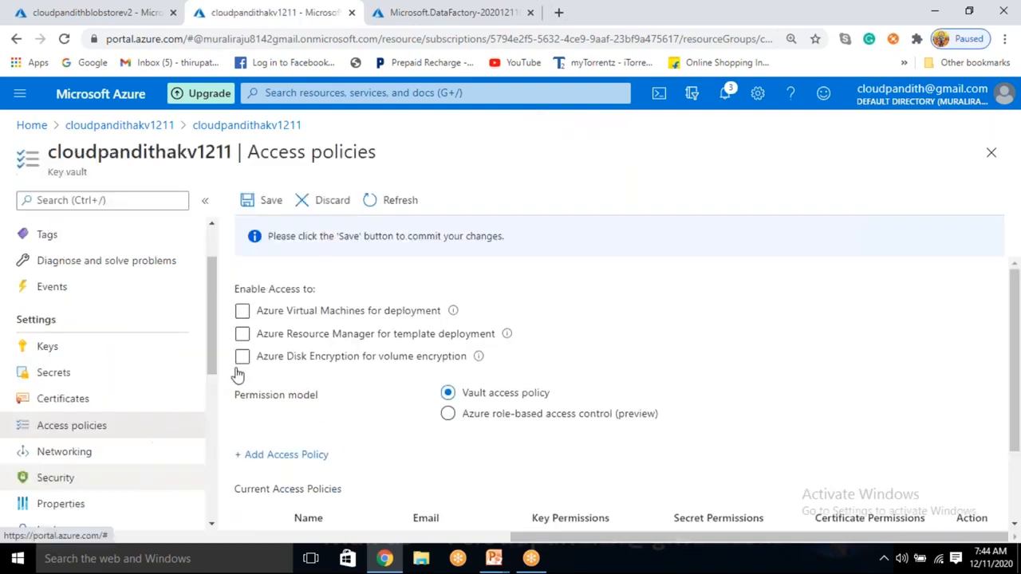
{"action": "left_click", "coordinate": [266, 202]}
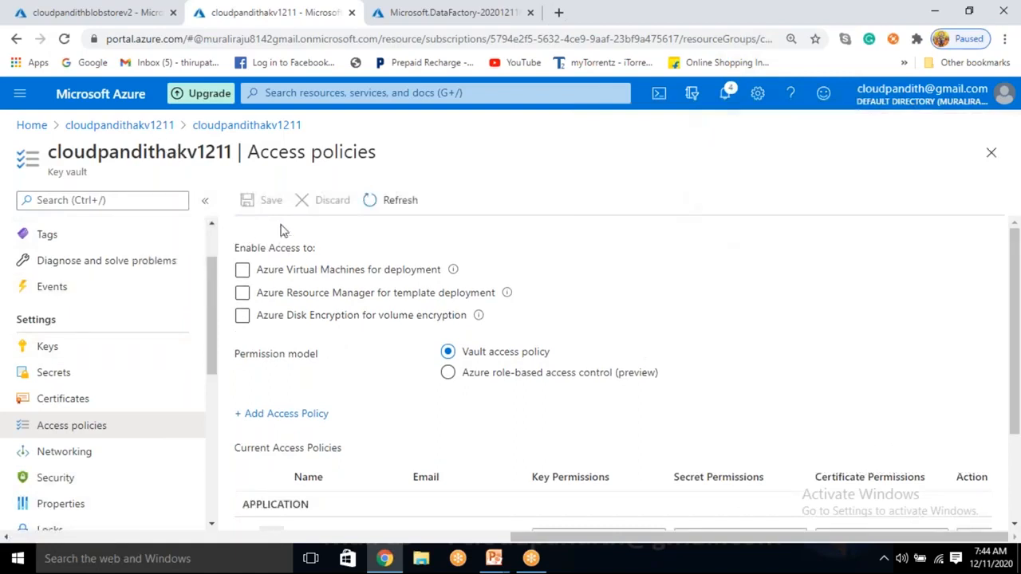
{"action": "scroll", "coordinate": [347, 388], "scroll_direction": "down", "scroll_amount": 3}
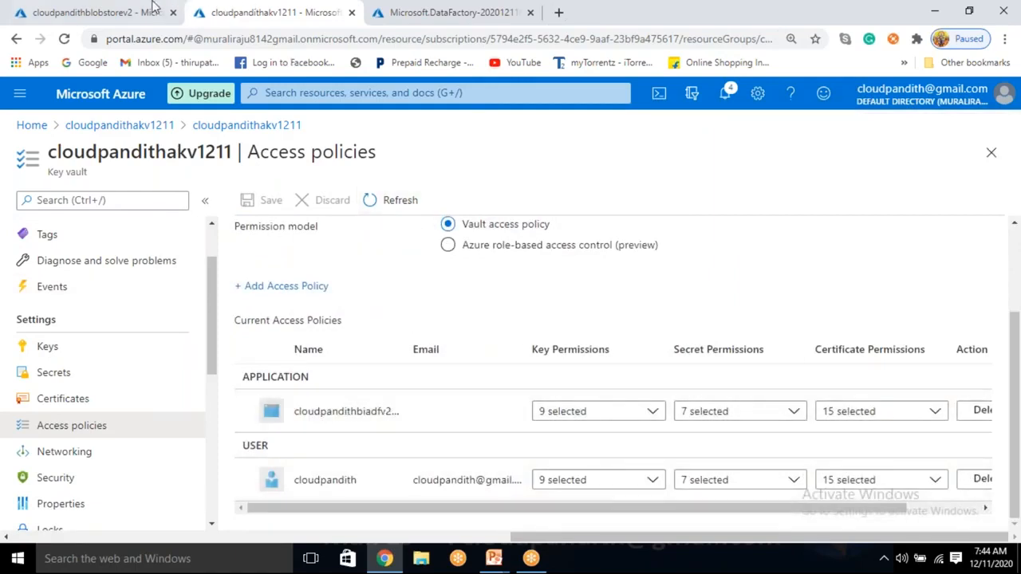
Step: Return to the cloudpandithblobstorev2 storage account and open its list of blob containers
{"action": "left_click", "coordinate": [112, 9]}
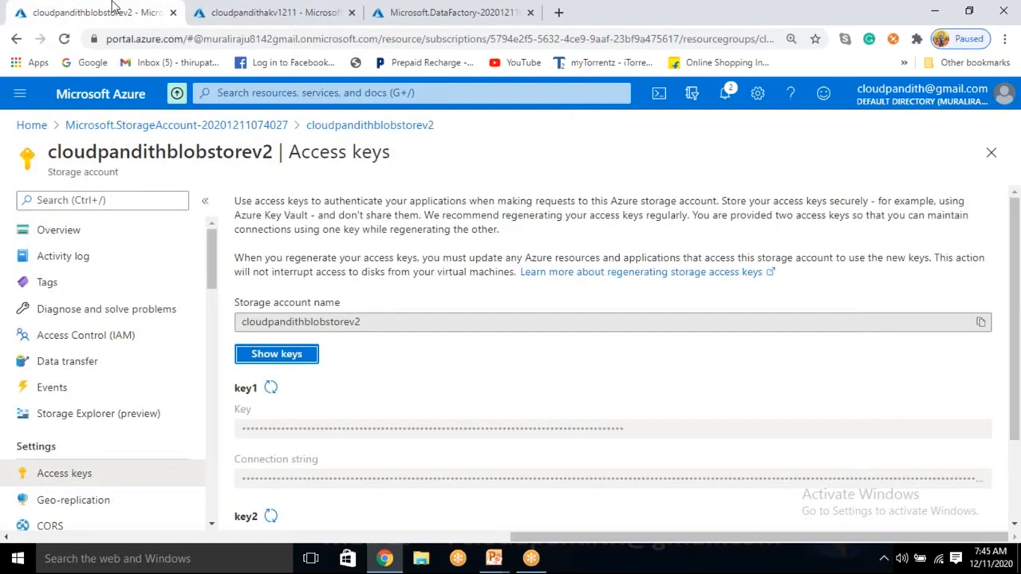
{"action": "left_click", "coordinate": [272, 11]}
{"action": "left_click", "coordinate": [100, 11]}
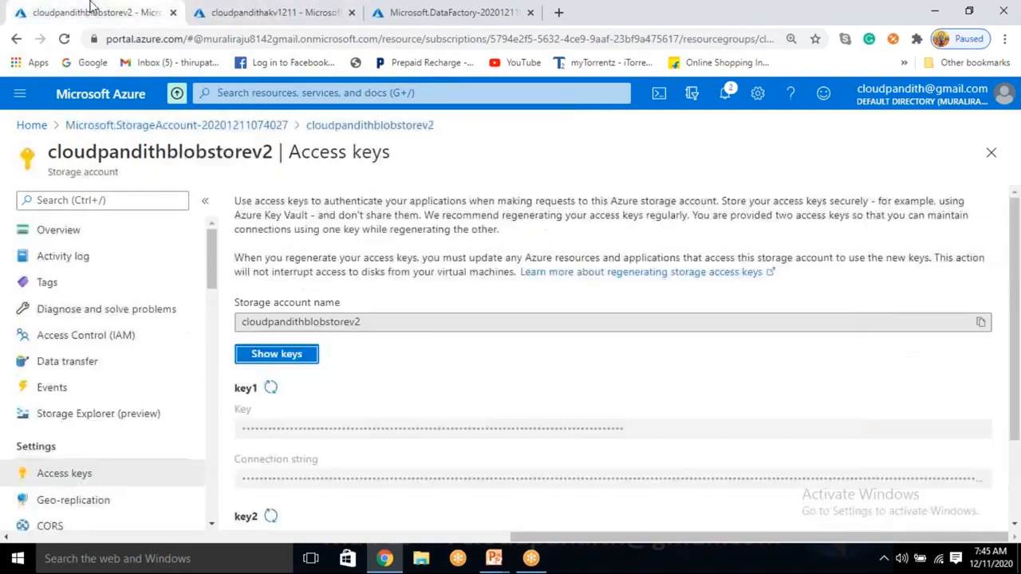
{"action": "left_click", "coordinate": [86, 234]}
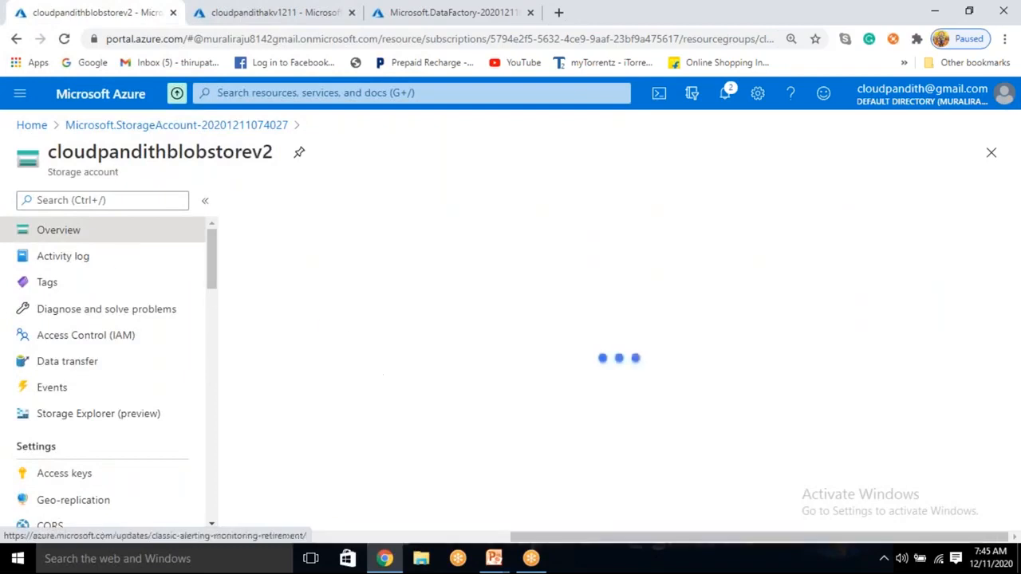
{"action": "scroll", "coordinate": [355, 369], "scroll_direction": "down", "scroll_amount": 2}
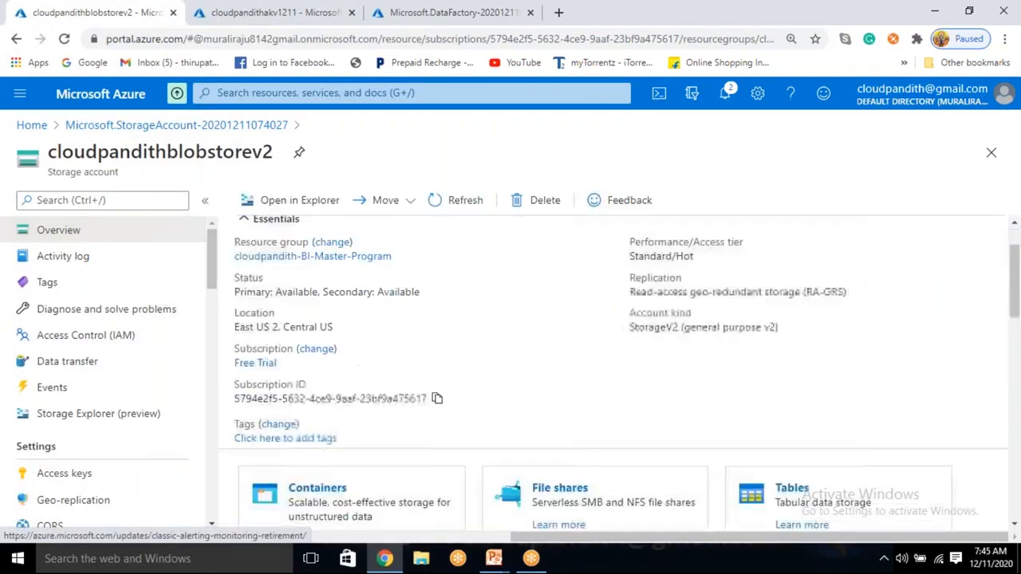
{"action": "left_click", "coordinate": [318, 484]}
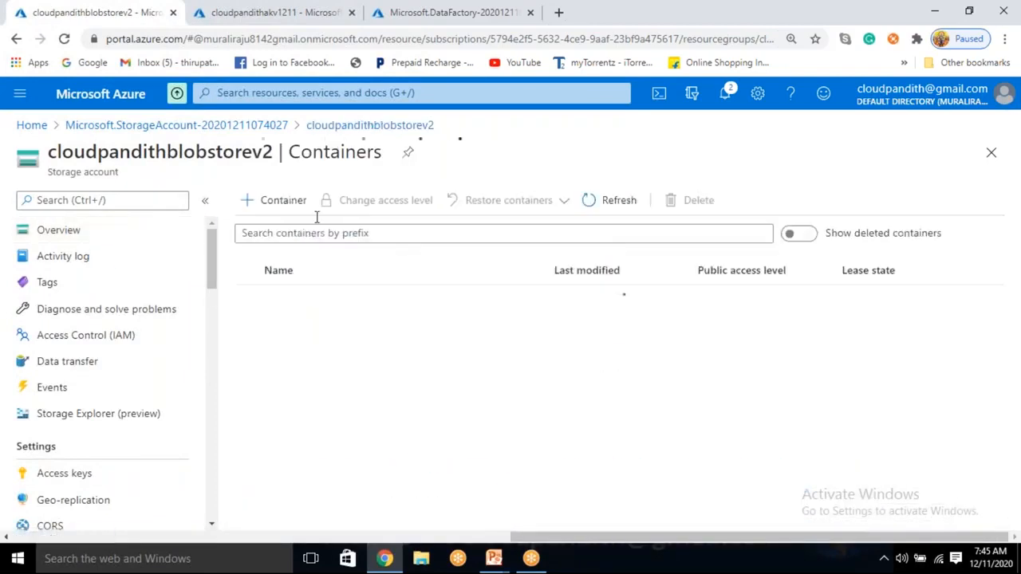
Step: Create two private blob containers named input and output in the storage account
{"action": "left_click", "coordinate": [283, 203]}
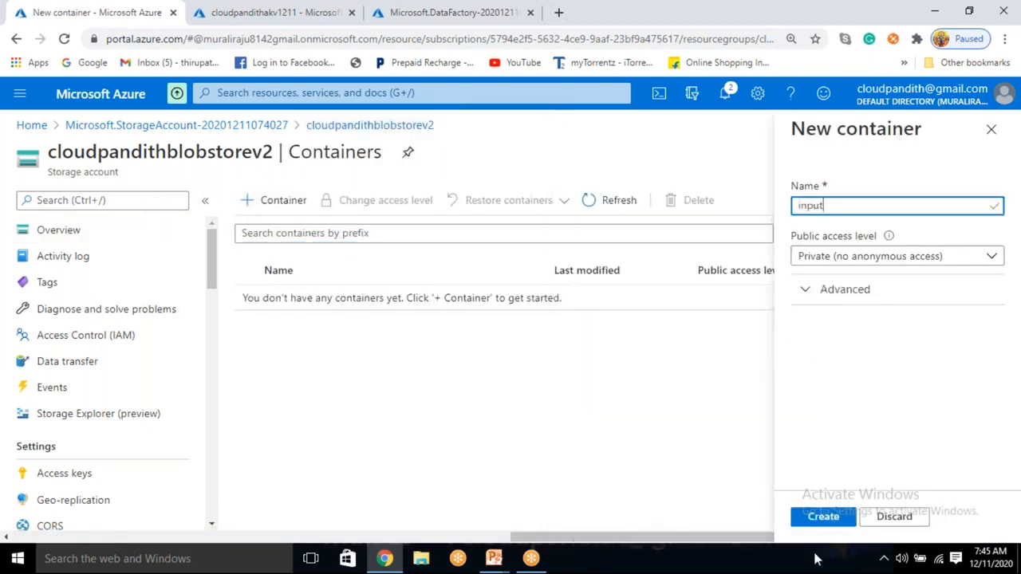
{"action": "left_click", "coordinate": [823, 517]}
{"action": "left_click", "coordinate": [277, 205]}
{"action": "type", "text": "output"}
{"action": "left_click", "coordinate": [822, 517]}
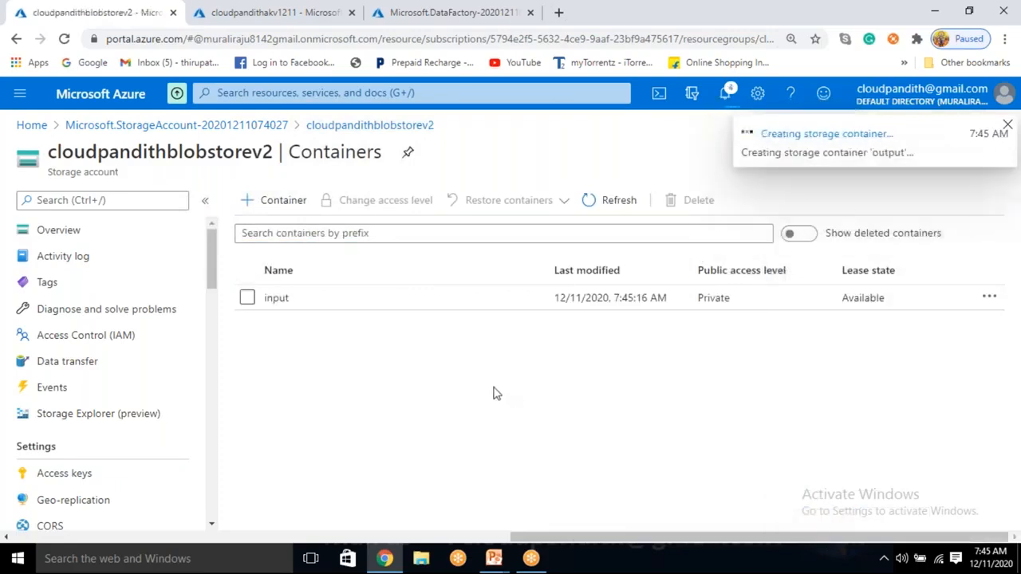
Step: Upload cust1.csv from the set-comma folder of cloudpandith-datasets on the Desktop into the input container
{"action": "left_click", "coordinate": [367, 307]}
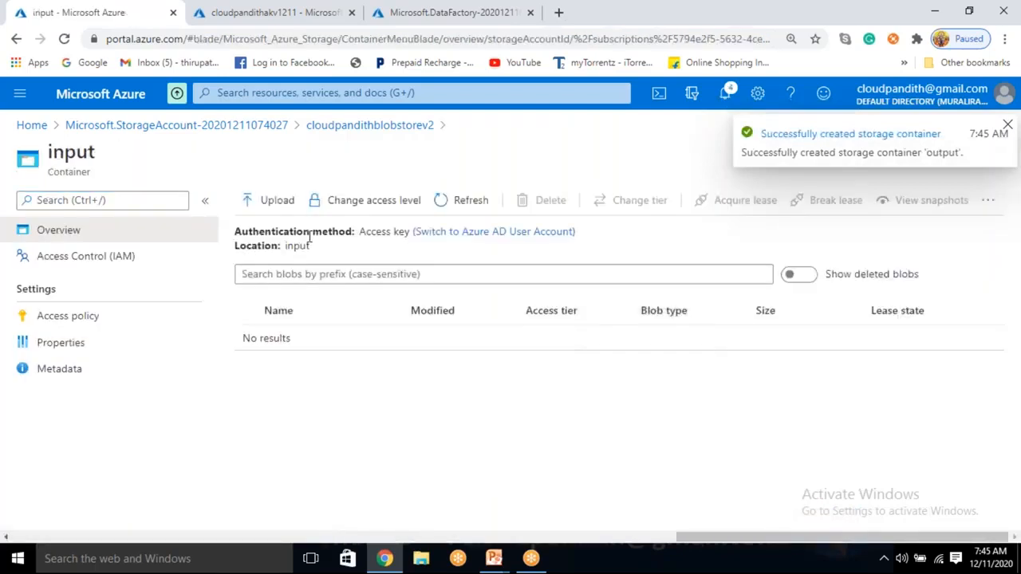
{"action": "left_click", "coordinate": [285, 205]}
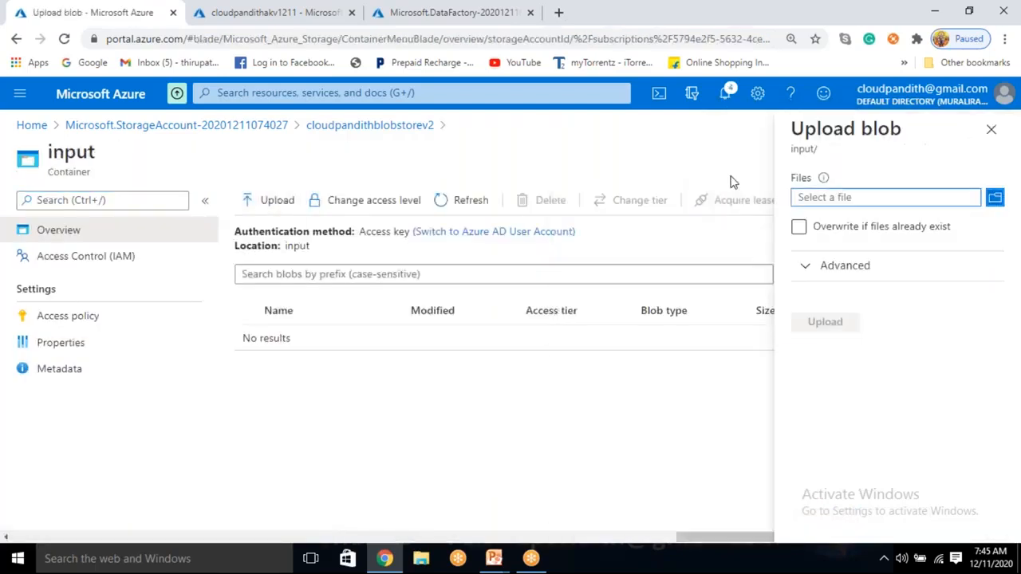
{"action": "left_click", "coordinate": [892, 197]}
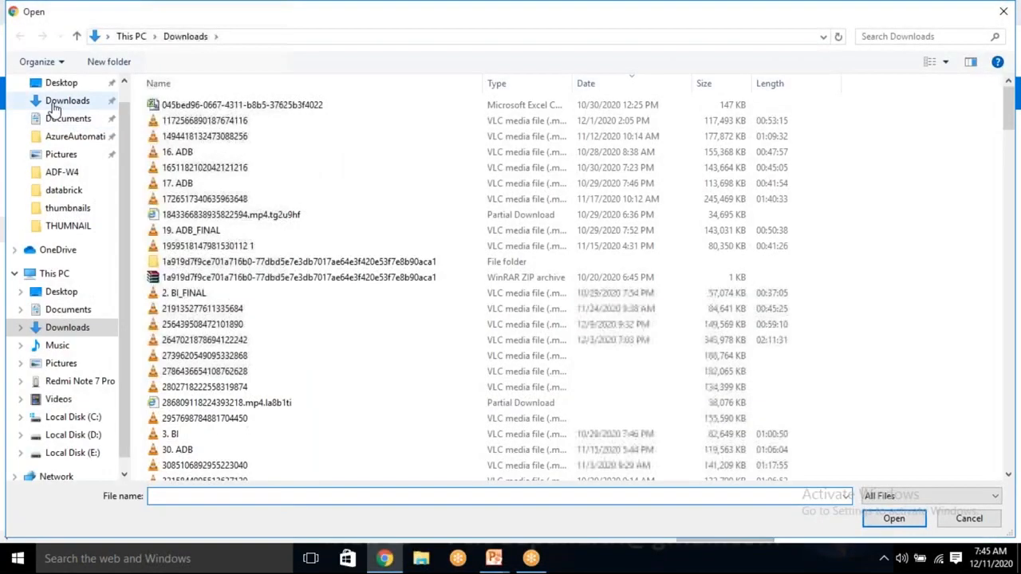
{"action": "left_click", "coordinate": [59, 88]}
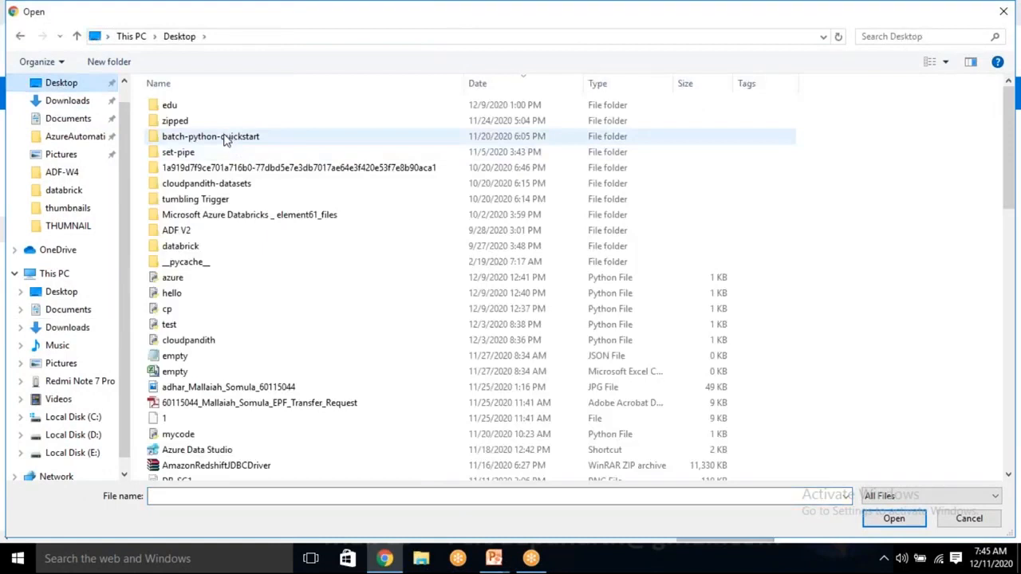
{"action": "double_click", "coordinate": [204, 187]}
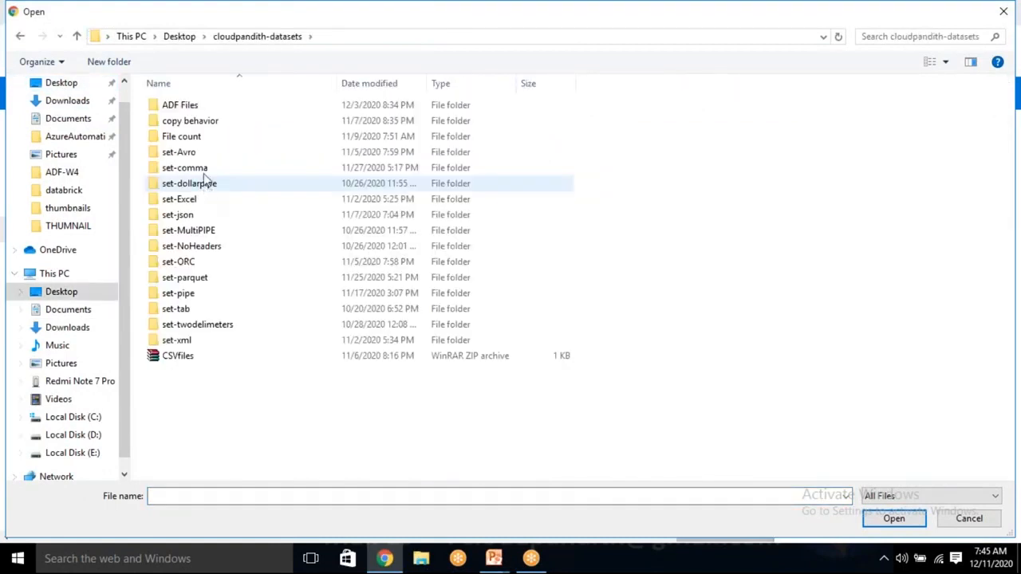
{"action": "left_click", "coordinate": [202, 168]}
{"action": "double_click", "coordinate": [202, 167]}
{"action": "left_click", "coordinate": [199, 106]}
{"action": "left_click", "coordinate": [894, 518]}
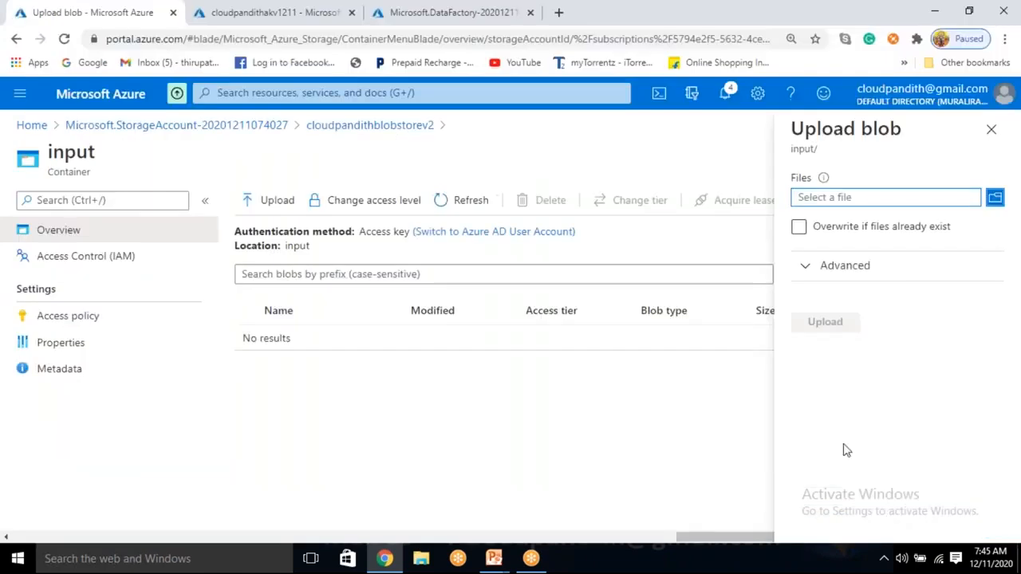
{"action": "left_click", "coordinate": [826, 327]}
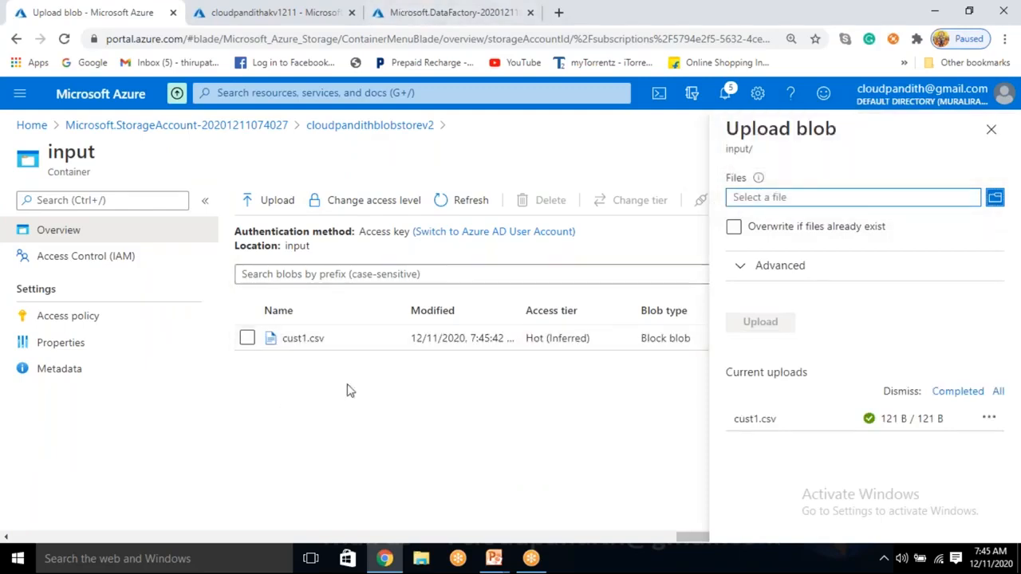
Step: Return from the input container to the cloudpandithblobstorev2 container list and review it
{"action": "left_click", "coordinate": [447, 10]}
{"action": "left_click", "coordinate": [79, 8]}
{"action": "left_click", "coordinate": [415, 132]}
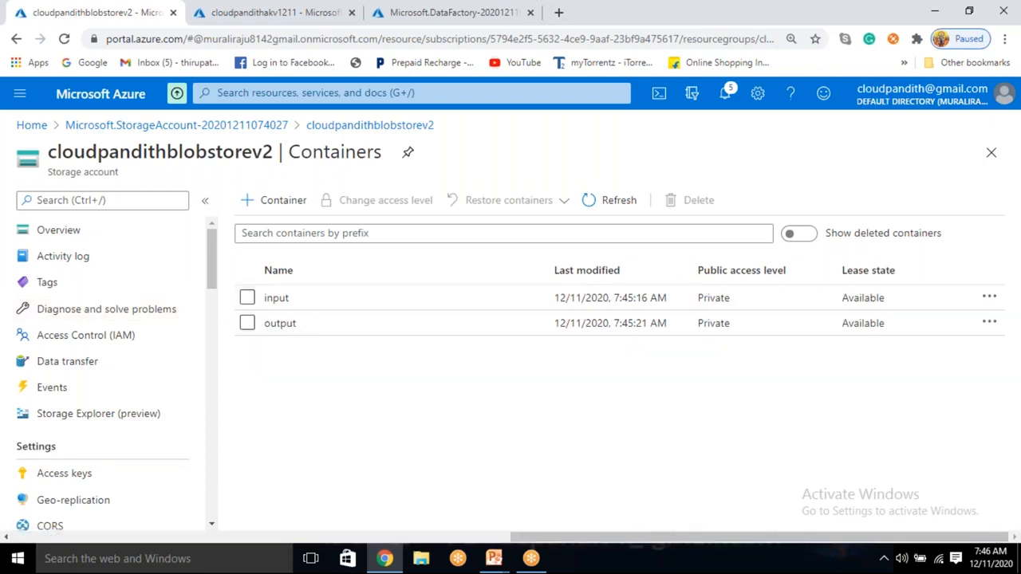
Step: Open the data factory cloudpandithbiadfv21211, launch its authoring and monitoring site, and show its linked services
{"action": "left_click", "coordinate": [411, 10]}
{"action": "left_click", "coordinate": [335, 443]}
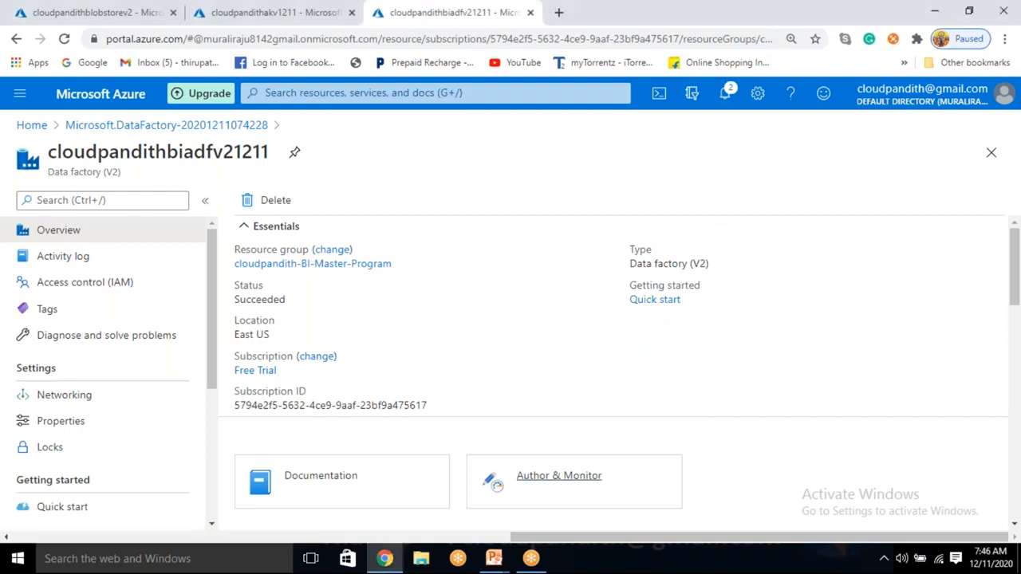
{"action": "left_click", "coordinate": [558, 477]}
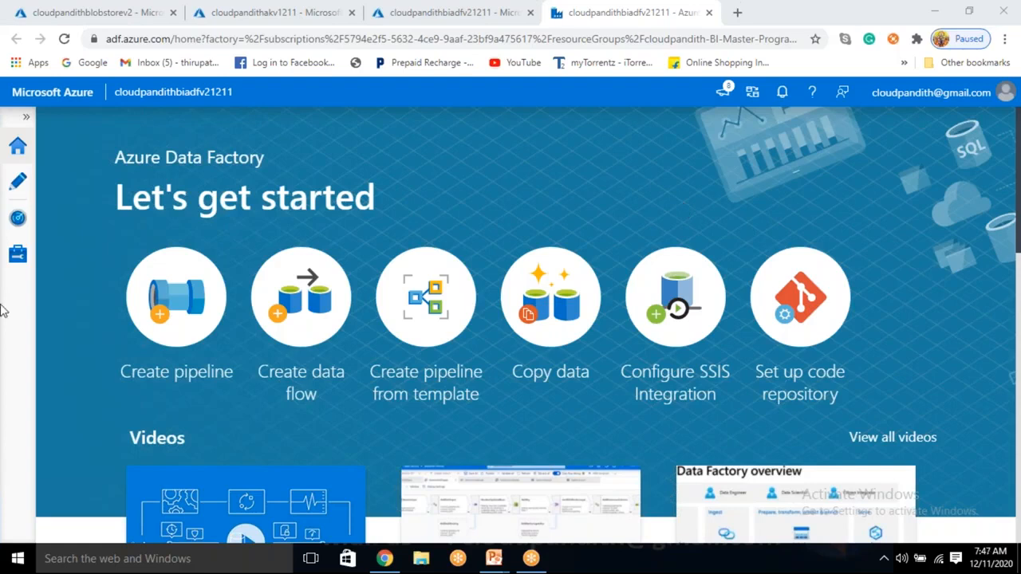
{"action": "left_click", "coordinate": [19, 266]}
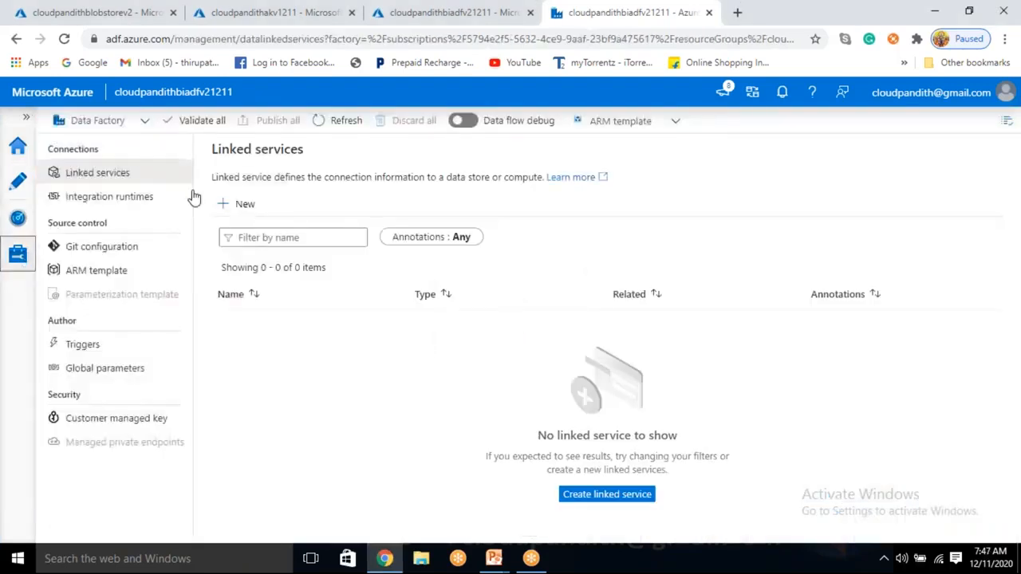
Step: Start a new linked service with Azure Blob Storage as the data store
{"action": "left_click", "coordinate": [260, 204]}
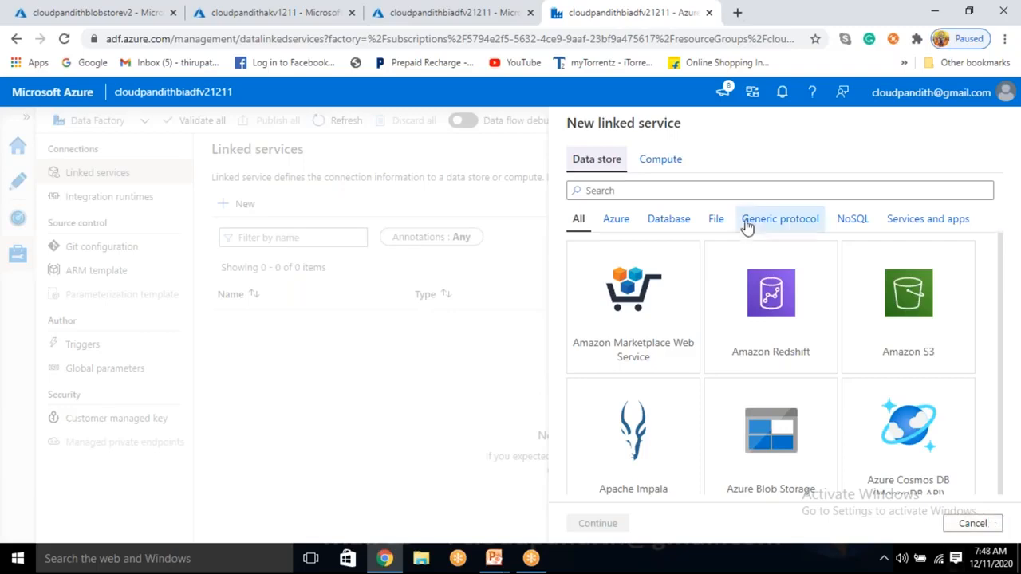
{"action": "left_click", "coordinate": [615, 227]}
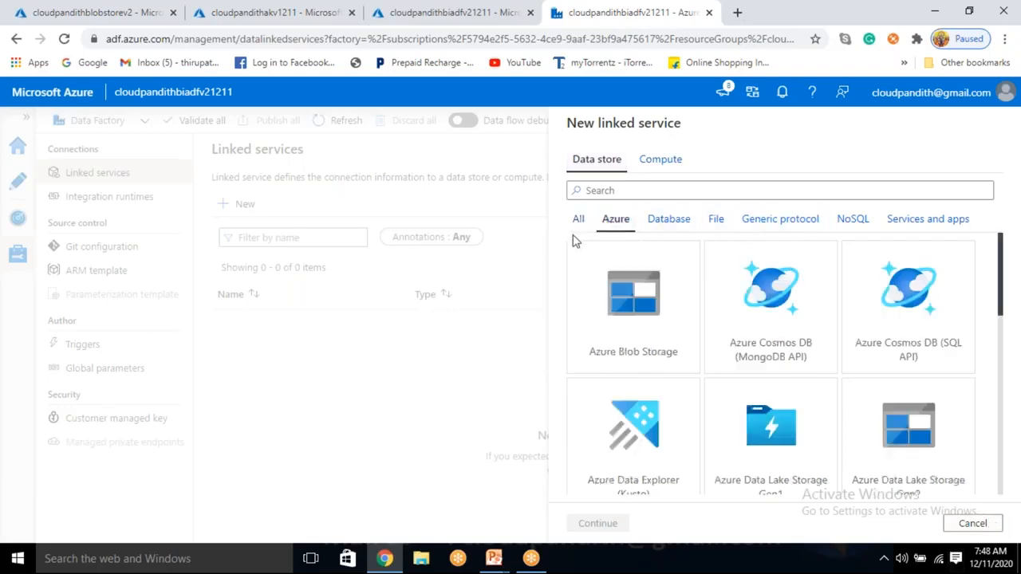
{"action": "left_click", "coordinate": [578, 228]}
{"action": "left_click", "coordinate": [614, 222]}
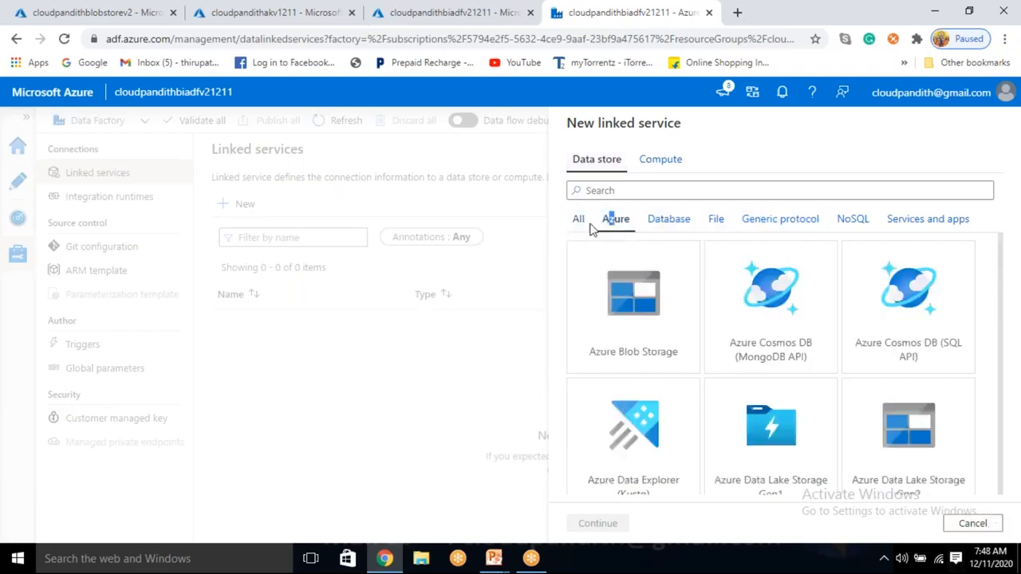
{"action": "left_click", "coordinate": [582, 227]}
{"action": "left_click", "coordinate": [767, 456]}
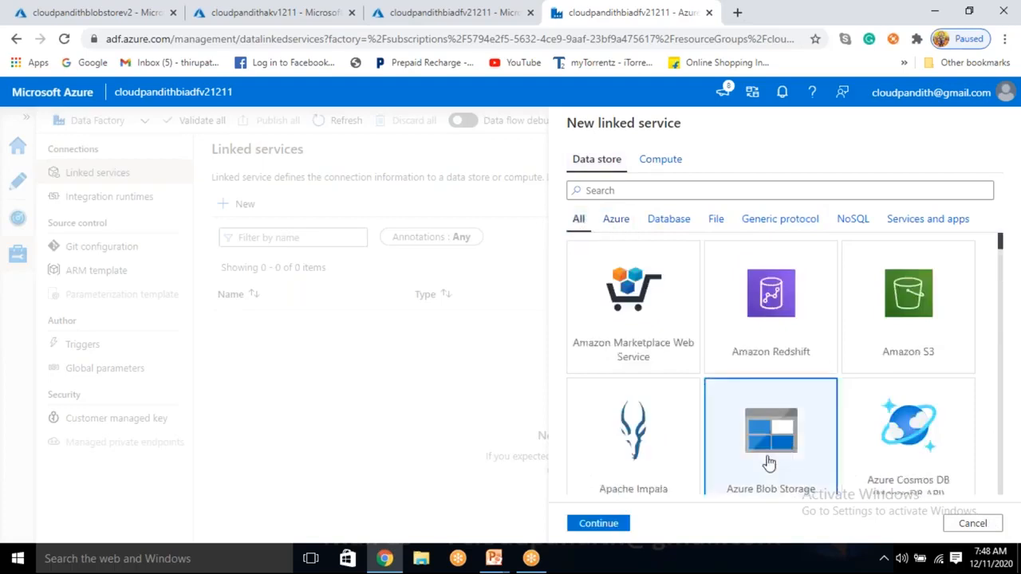
{"action": "left_click", "coordinate": [310, 558]}
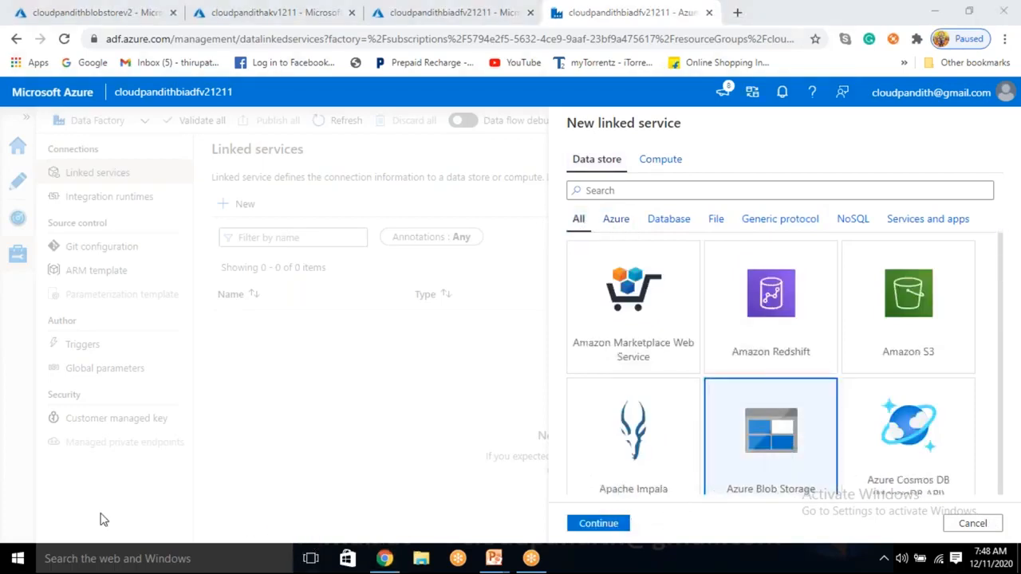
{"action": "left_click", "coordinate": [600, 523]}
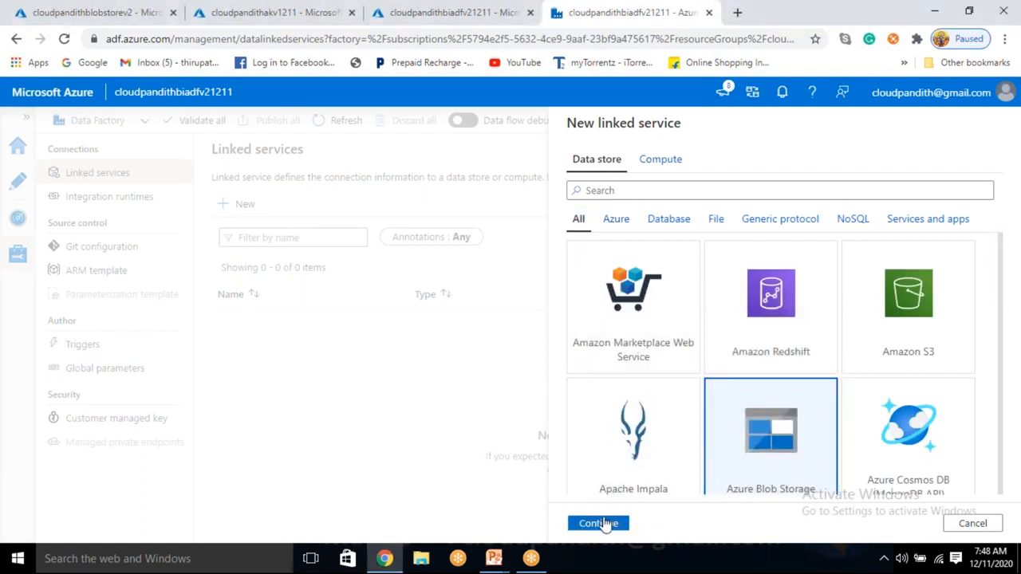
Step: Name the blob storage linked service LS_ABS and set it to get its credentials from Azure Key Vault
{"action": "left_click_drag", "start_coordinate": [669, 171], "coordinate": [554, 180]}
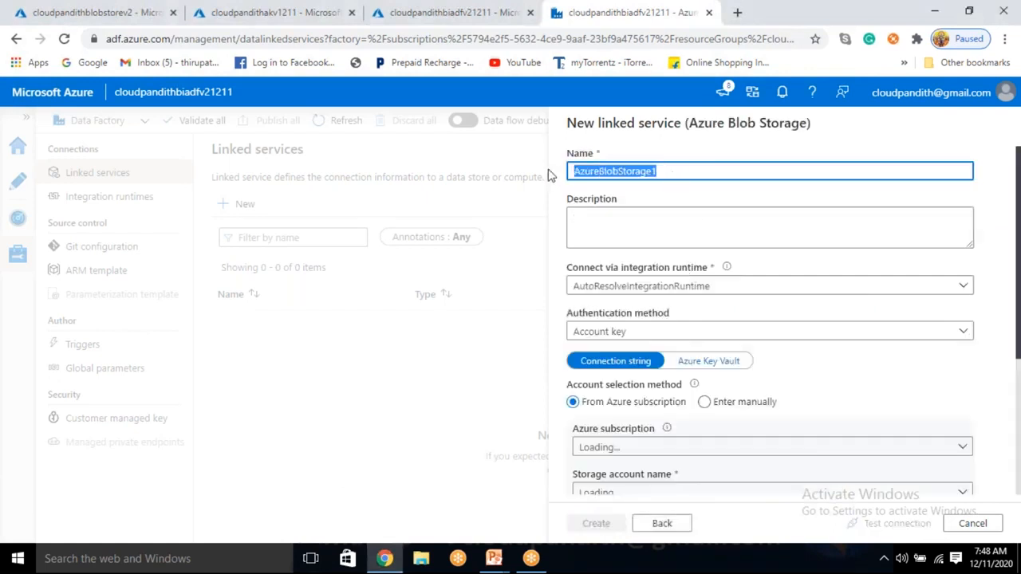
{"action": "key", "text": "BackSpace"}
{"action": "type", "text": "L"}
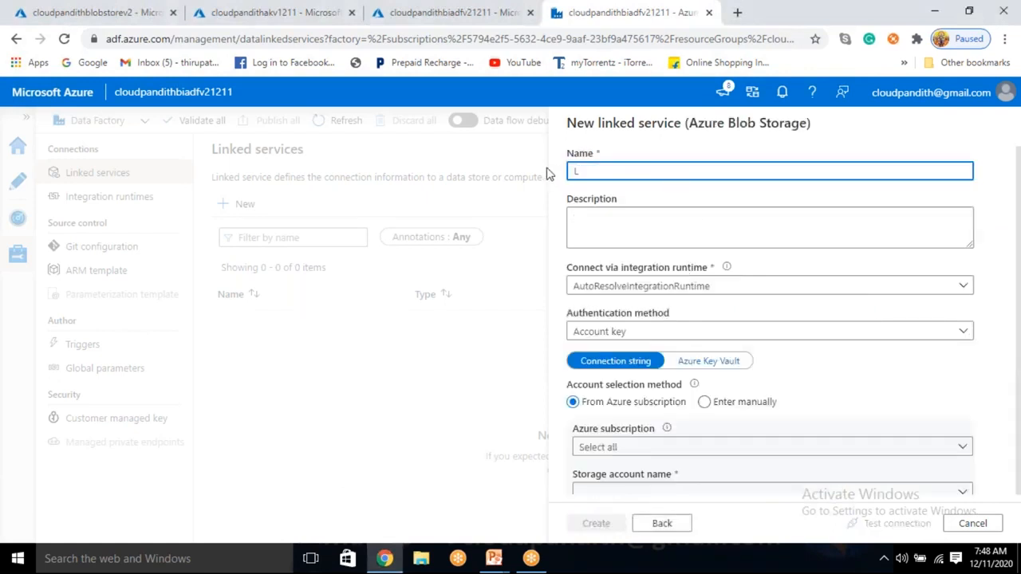
{"action": "type", "text": "S_ABS"}
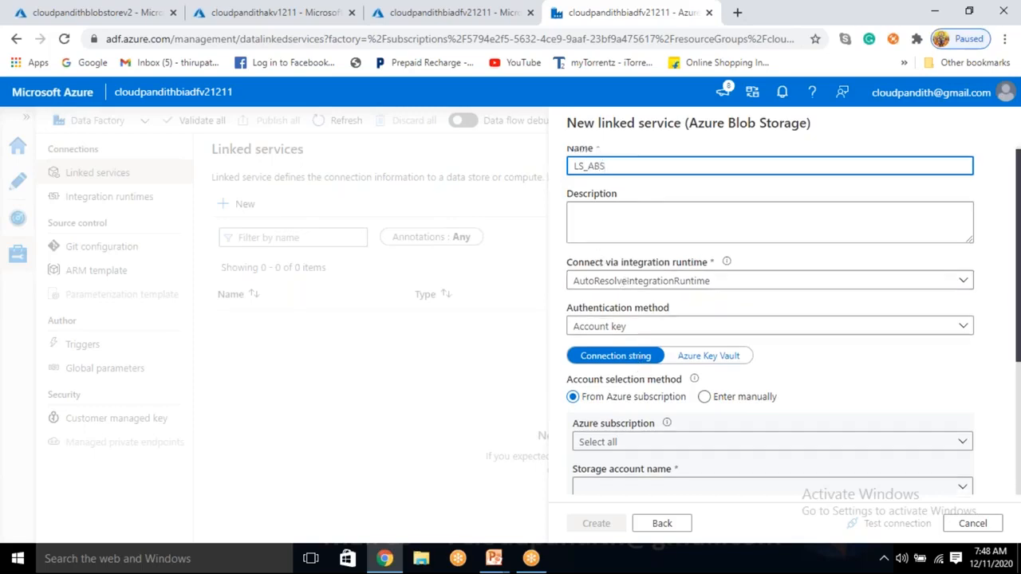
{"action": "scroll", "coordinate": [633, 361], "scroll_direction": "down", "scroll_amount": 3}
{"action": "scroll", "coordinate": [634, 221], "scroll_direction": "up", "scroll_amount": 1}
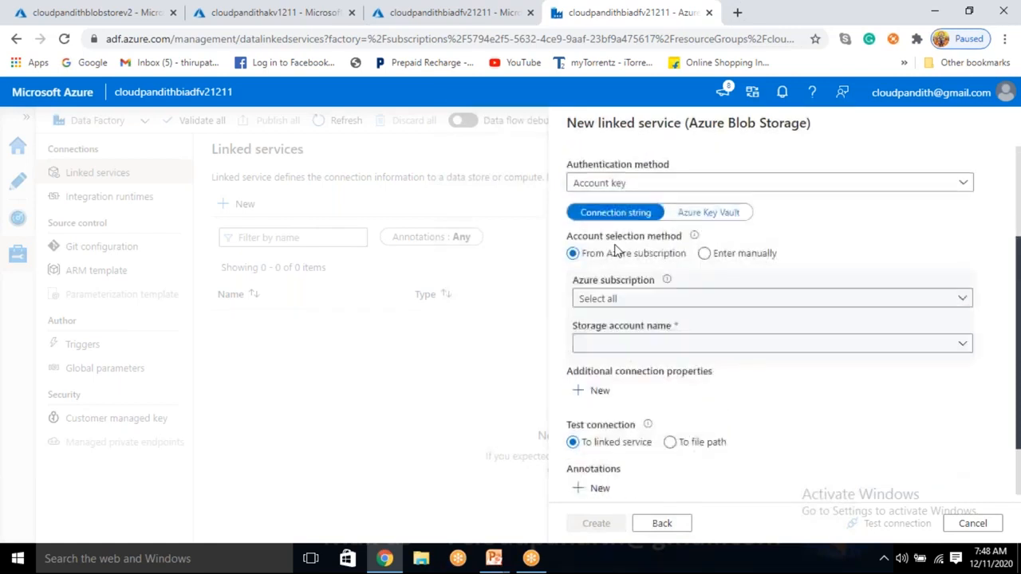
{"action": "left_click", "coordinate": [705, 215]}
Step: Start a new Azure Key Vault linked service for the blob connection and name it LS_AKV
{"action": "left_click", "coordinate": [638, 256]}
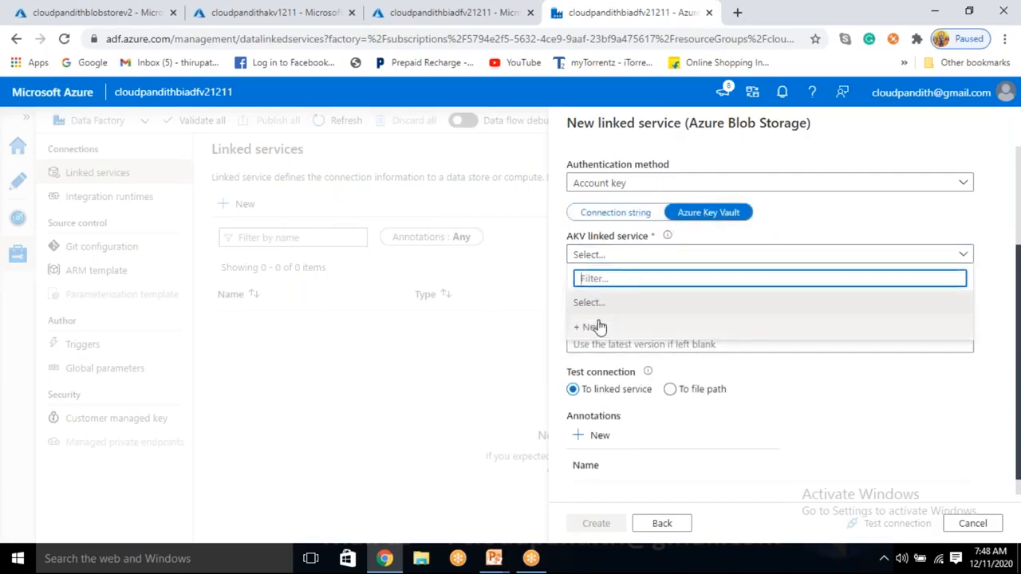
{"action": "left_click", "coordinate": [594, 328]}
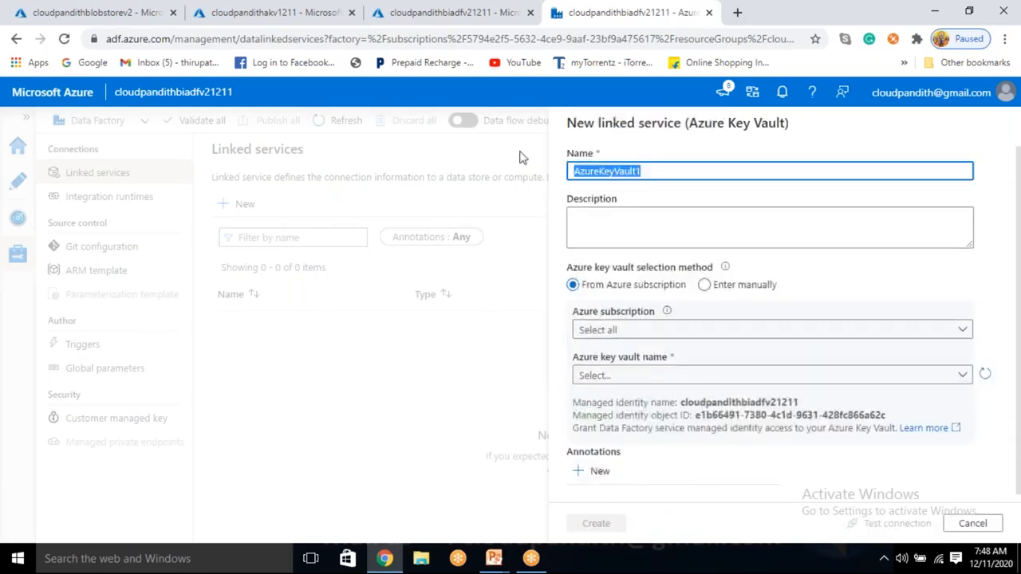
{"action": "key", "text": "BackSpace"}
{"action": "type", "text": "ls_akv"}
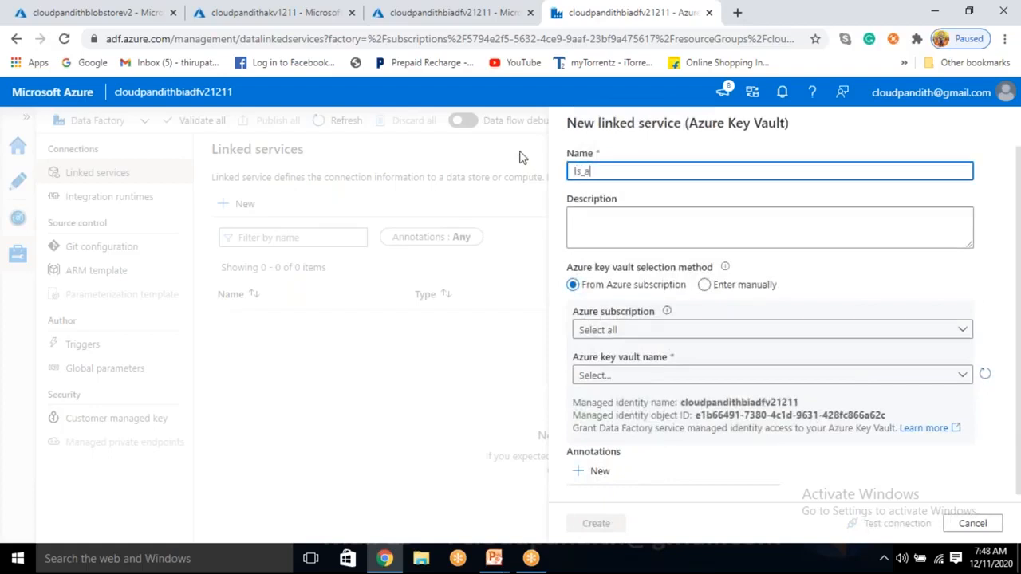
{"action": "key", "text": "ctrl+a"}
{"action": "type", "text": "LS_AKV"}
Step: Choose the Free Trial subscription and the cloudpandithakv1211 vault for LS_AKV, test the connection, and create the linked service
{"action": "left_click", "coordinate": [614, 333]}
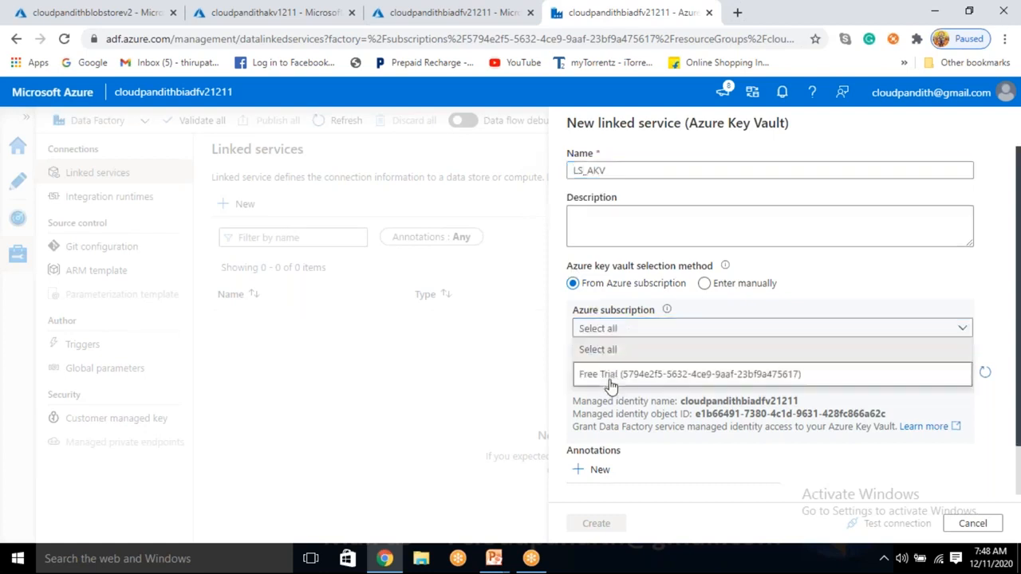
{"action": "left_click", "coordinate": [610, 372]}
{"action": "left_click", "coordinate": [611, 375]}
{"action": "left_click", "coordinate": [614, 447]}
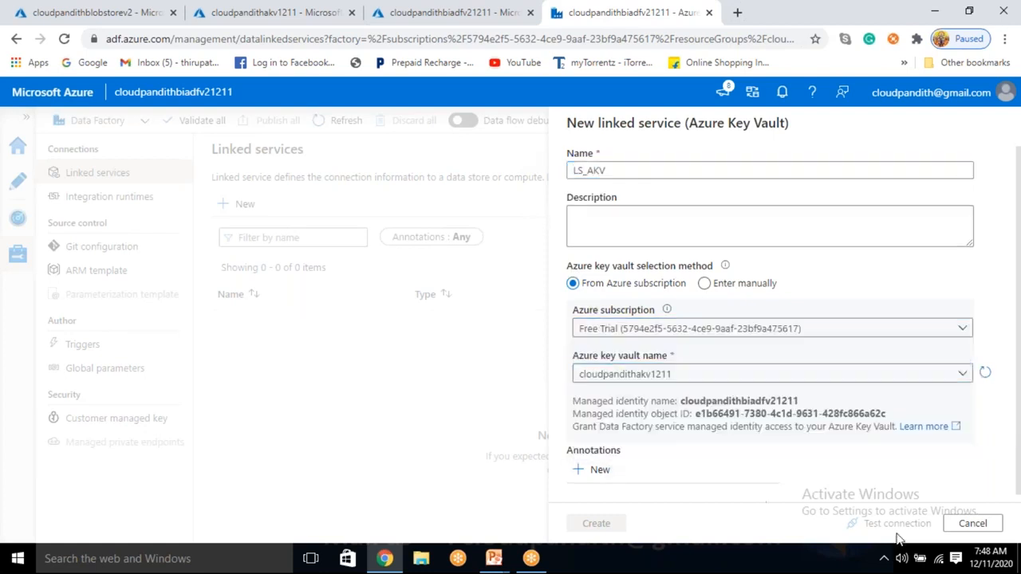
{"action": "left_click", "coordinate": [893, 523]}
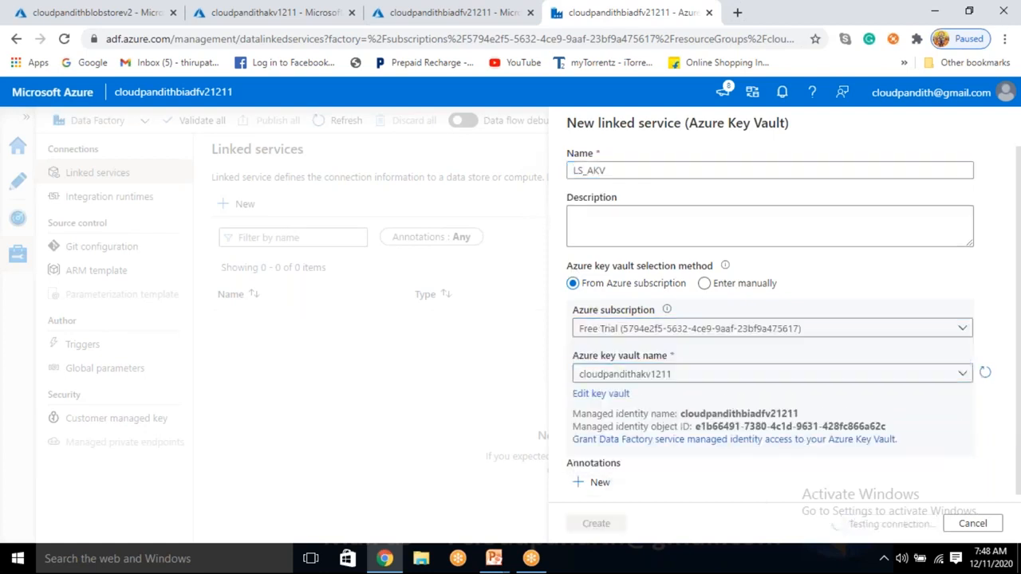
{"action": "left_click", "coordinate": [596, 523]}
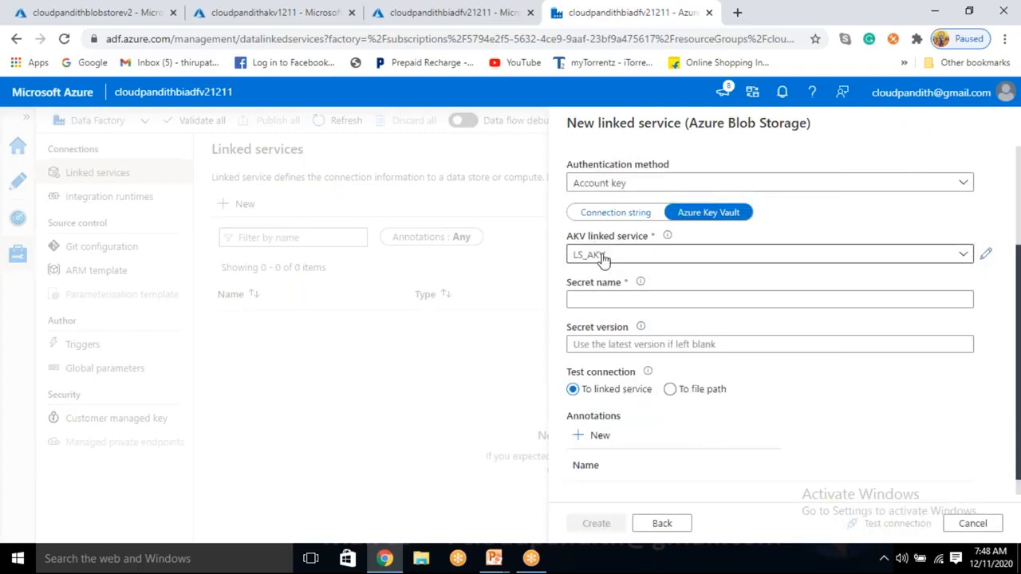
Step: Set the secret name of LS_ABS to blobconnectionstring, test the connection, and create the linked service
{"action": "left_click", "coordinate": [592, 300]}
{"action": "type", "text": "B"}
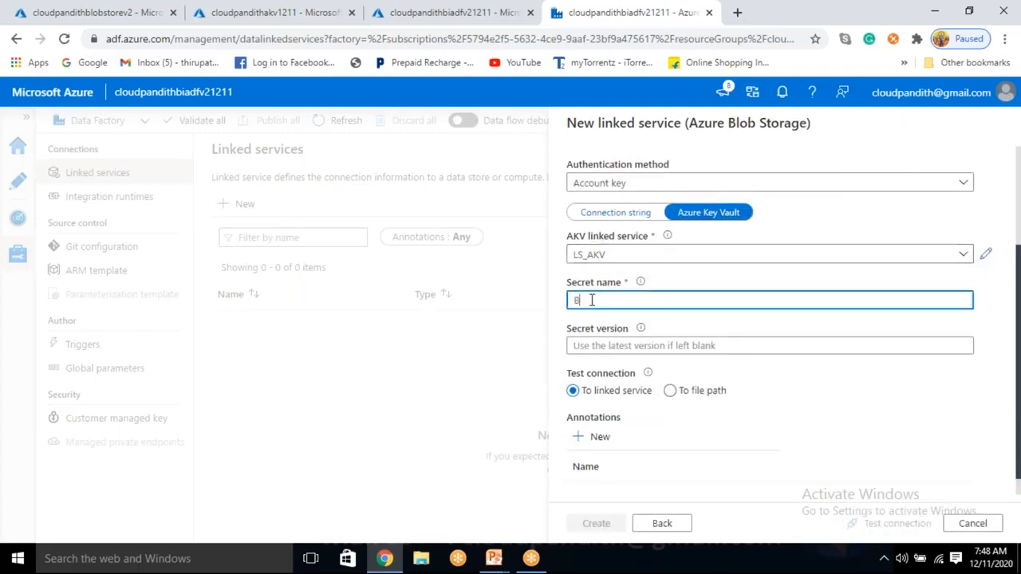
{"action": "key", "text": "BackSpace"}
{"action": "type", "text": "blobconnectionstring"}
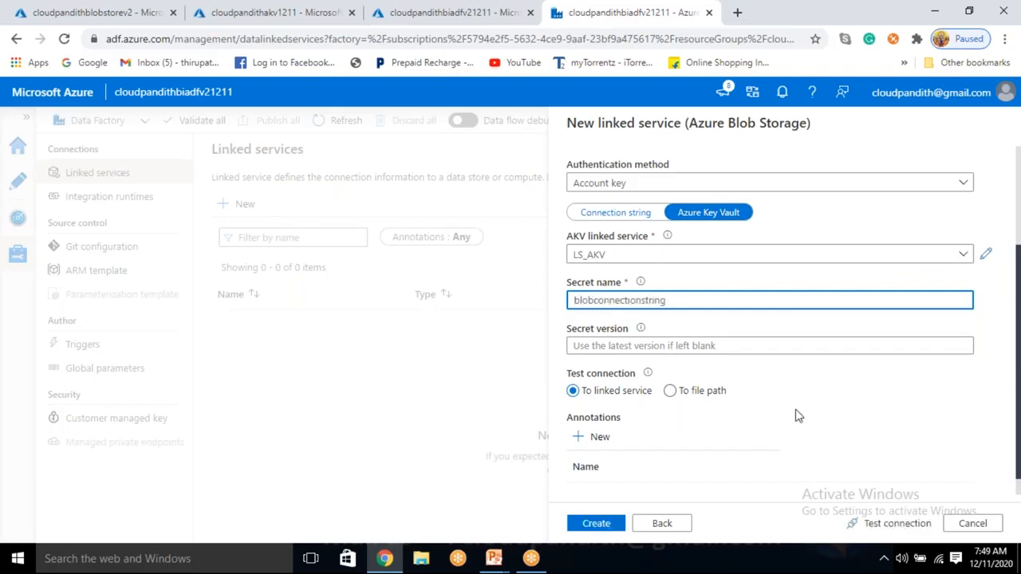
{"action": "left_click", "coordinate": [887, 524]}
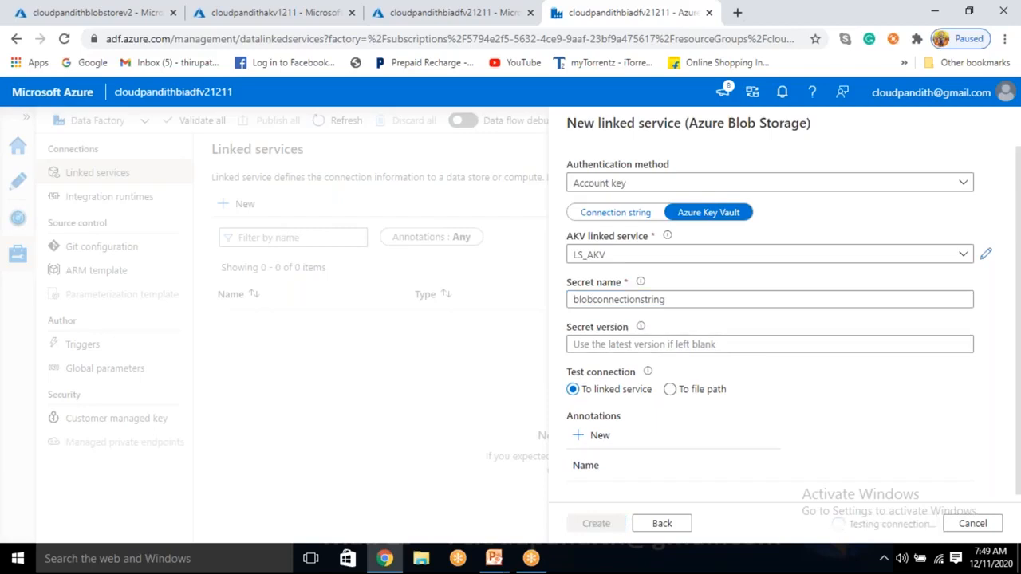
{"action": "left_click", "coordinate": [604, 527]}
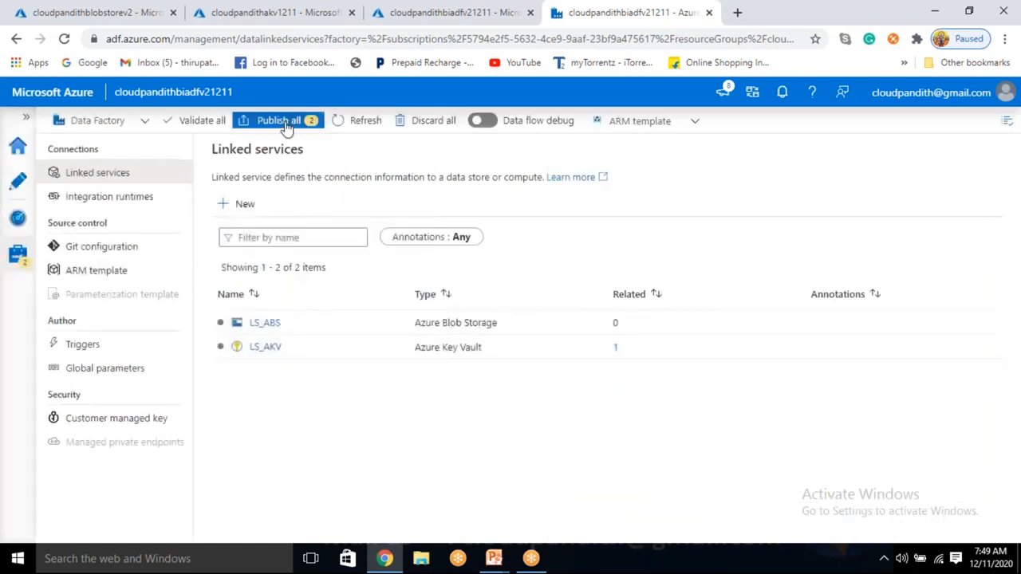
Step: Publish the pending linked services LS_AKV and LS_ABS to the live data factory
{"action": "left_click", "coordinate": [17, 191]}
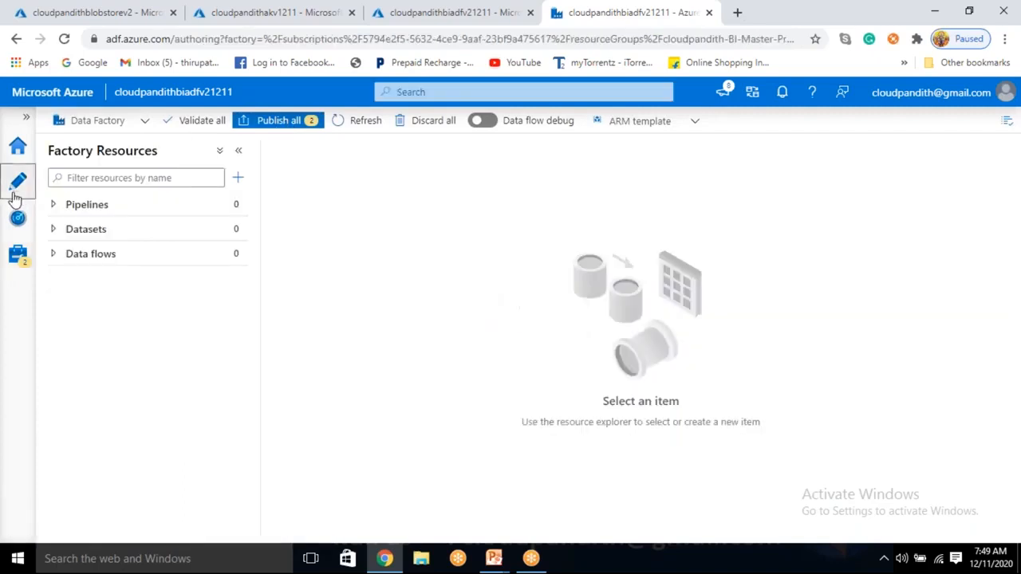
{"action": "left_click", "coordinate": [15, 265]}
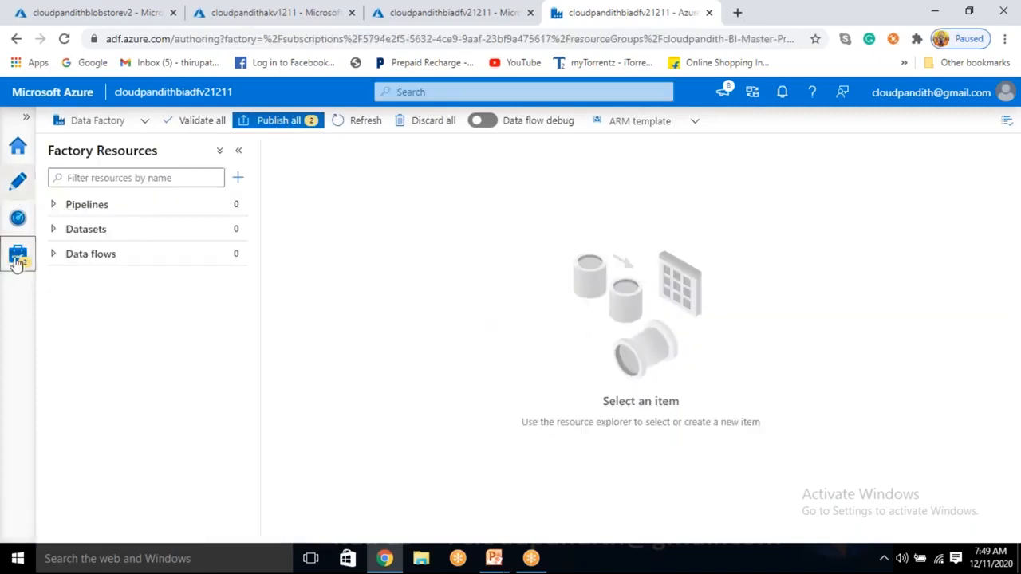
{"action": "left_click", "coordinate": [283, 122]}
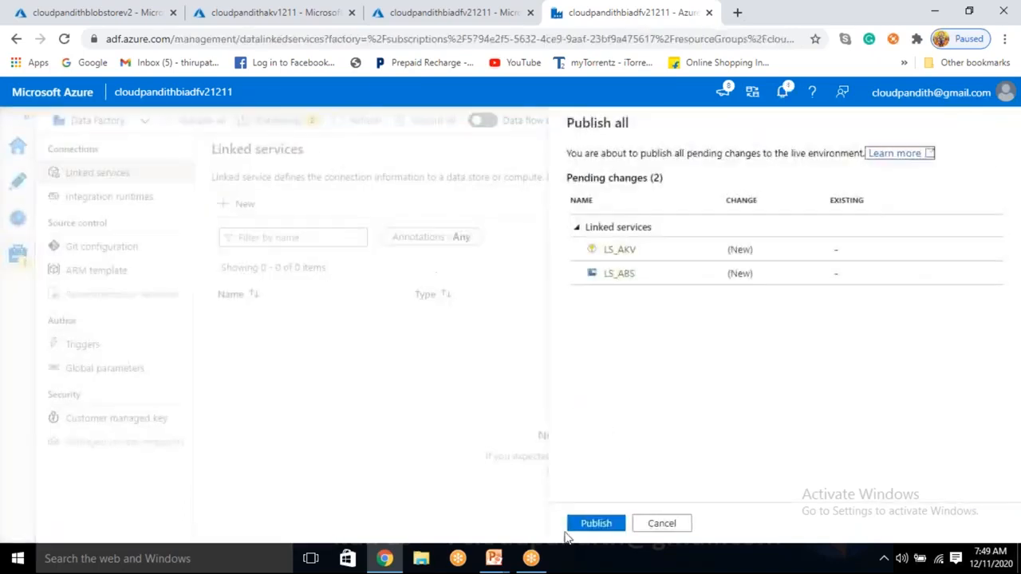
{"action": "left_click", "coordinate": [594, 526]}
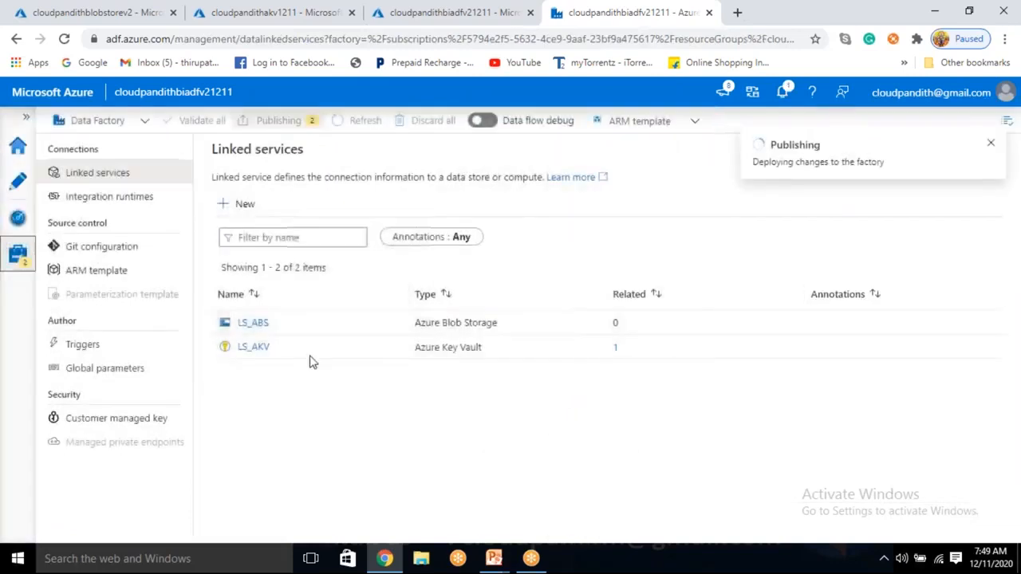
Step: Create a new pipeline in the factory resources
{"action": "left_click", "coordinate": [22, 185]}
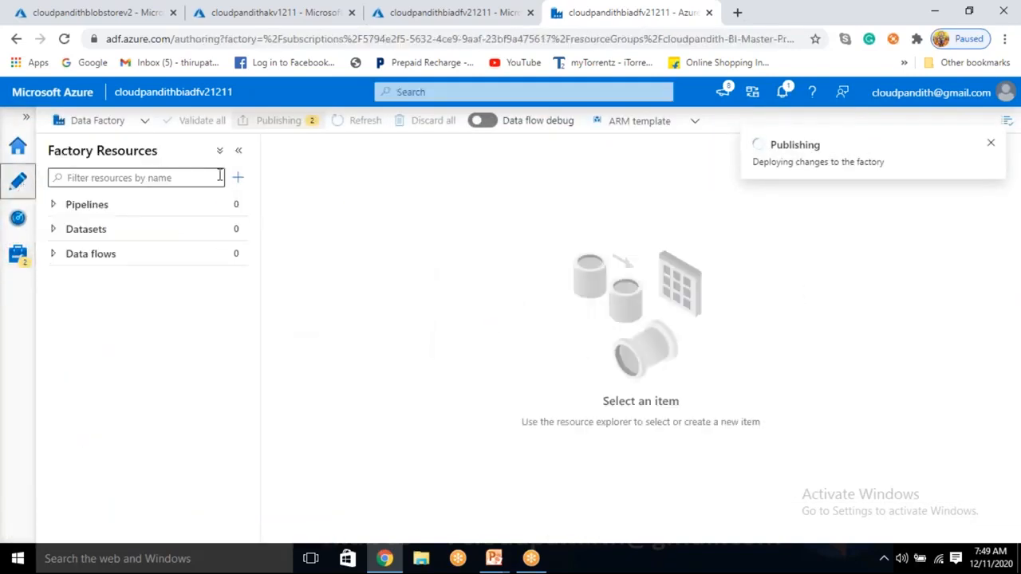
{"action": "left_click", "coordinate": [238, 177]}
{"action": "left_click", "coordinate": [271, 200]}
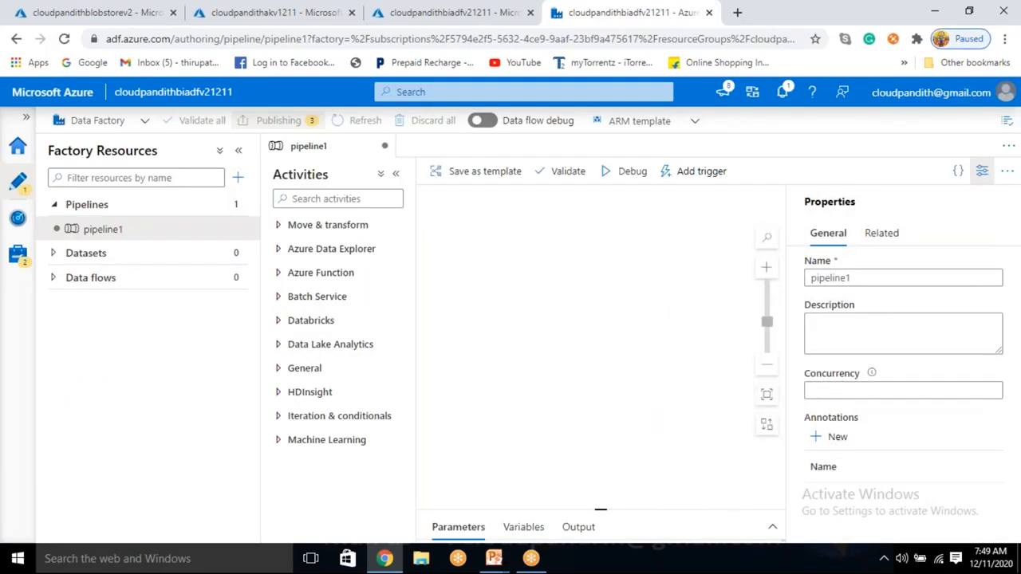
Step: Name the pipeline PL_DATA_RecentupdatedFile_In_Blob and hide its properties
{"action": "double_click", "coordinate": [805, 279]}
{"action": "key", "text": "BackSpace"}
{"action": "type", "text": "LS"}
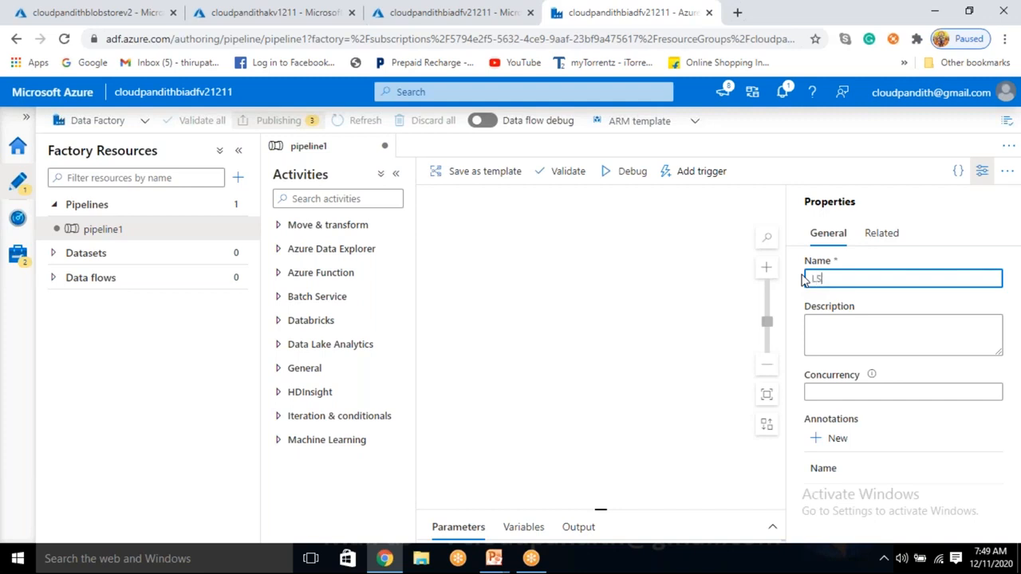
{"action": "key", "text": "BackSpace"}
{"action": "key", "text": "BackSpace"}
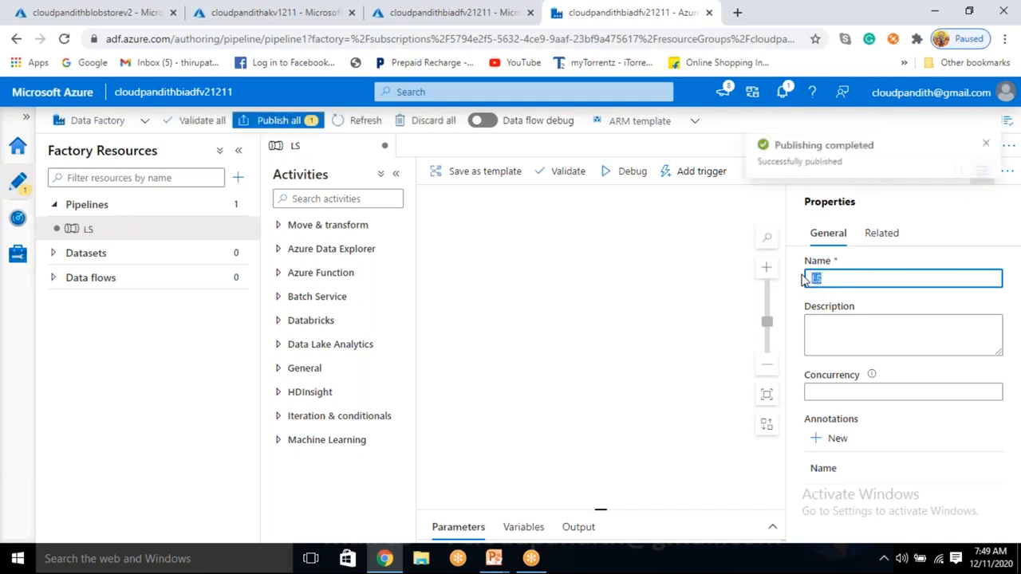
{"action": "type", "text": "PL"}
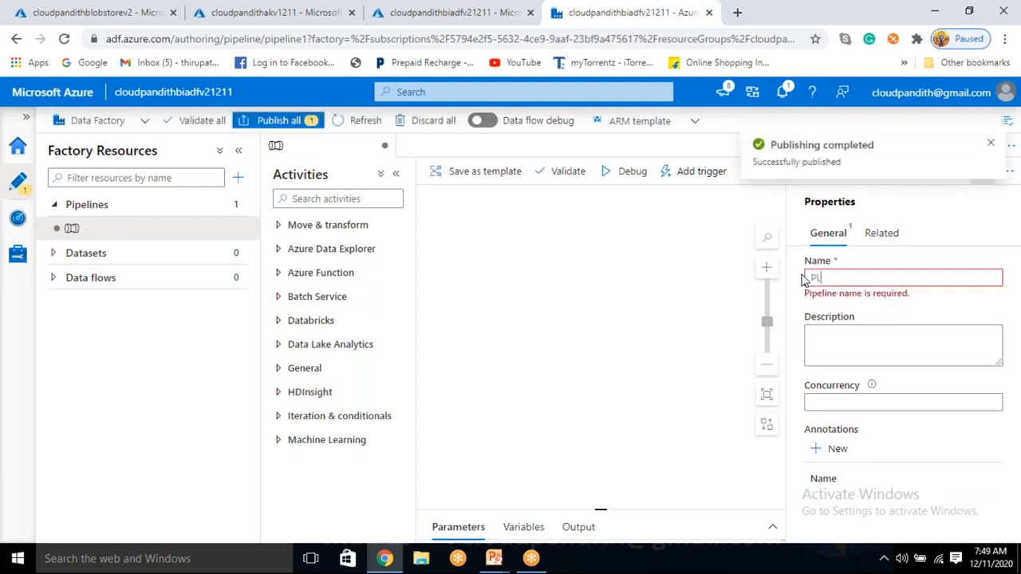
{"action": "type", "text": "_DATA"}
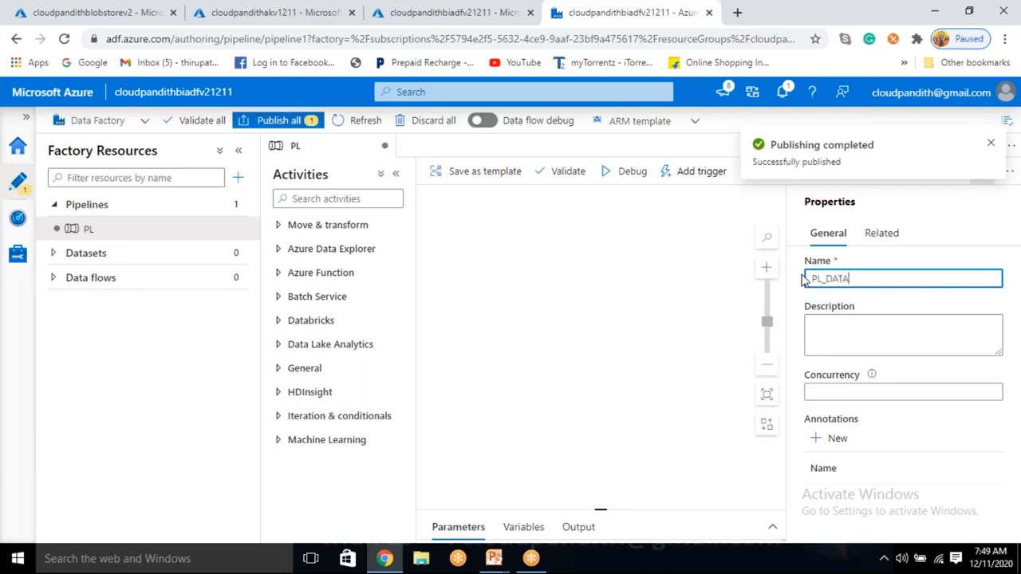
{"action": "type", "text": "_R"}
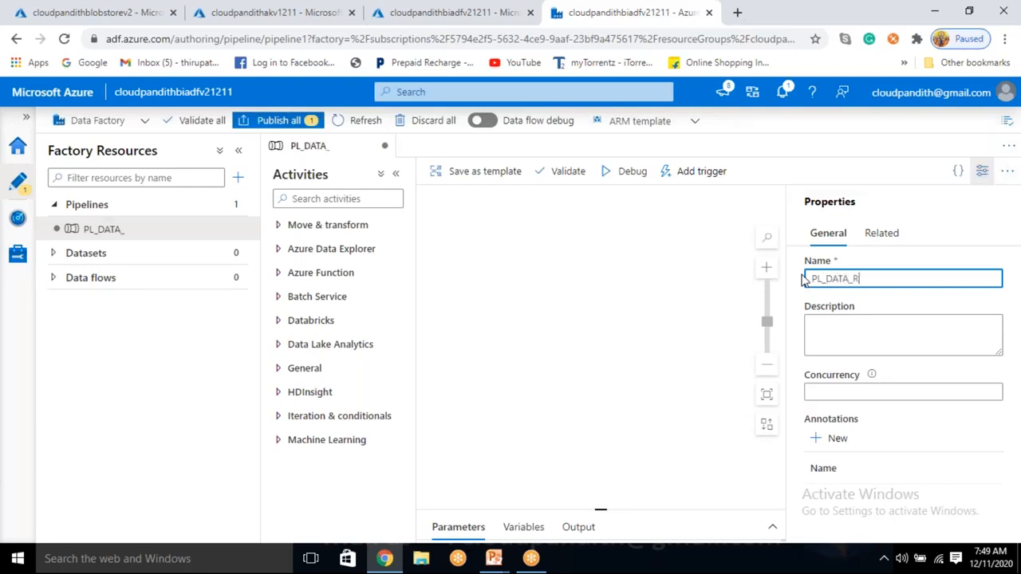
{"action": "type", "text": "ecent"}
{"action": "key", "text": "BackSpace"}
{"action": "key", "text": "BackSpace"}
{"action": "key", "text": "BackSpace"}
{"action": "key", "text": "BackSpace"}
{"action": "key", "text": "BackSpace"}
{"action": "type", "text": "Recentupdated"}
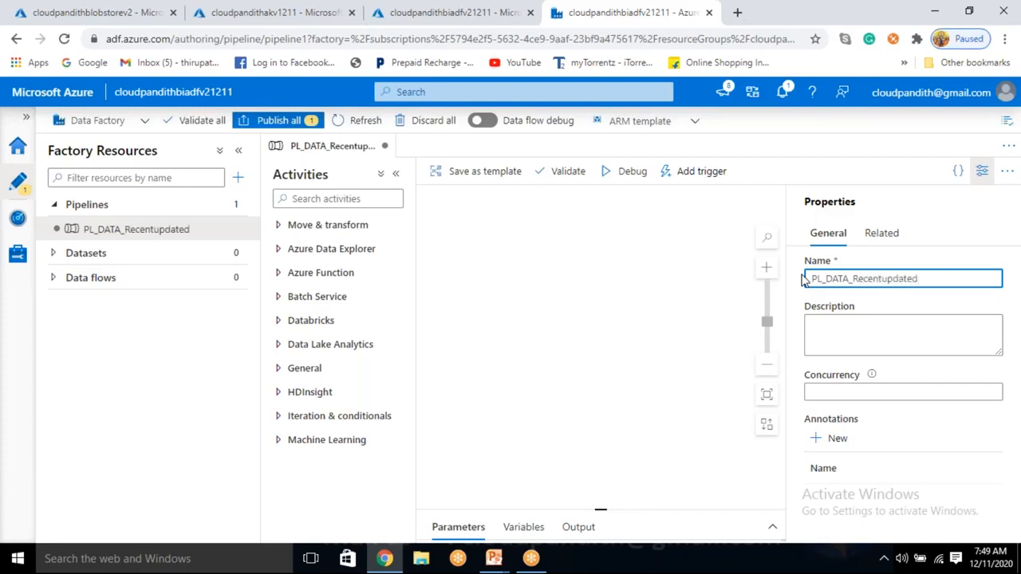
{"action": "type", "text": "File_in_Blob"}
{"action": "key", "text": "Left"}
{"action": "key", "text": "Left"}
{"action": "key", "text": "Left"}
{"action": "key", "text": "Left"}
{"action": "key", "text": "Left"}
{"action": "key", "text": "Left"}
{"action": "key", "text": "BackSpace"}
{"action": "type", "text": "I"}
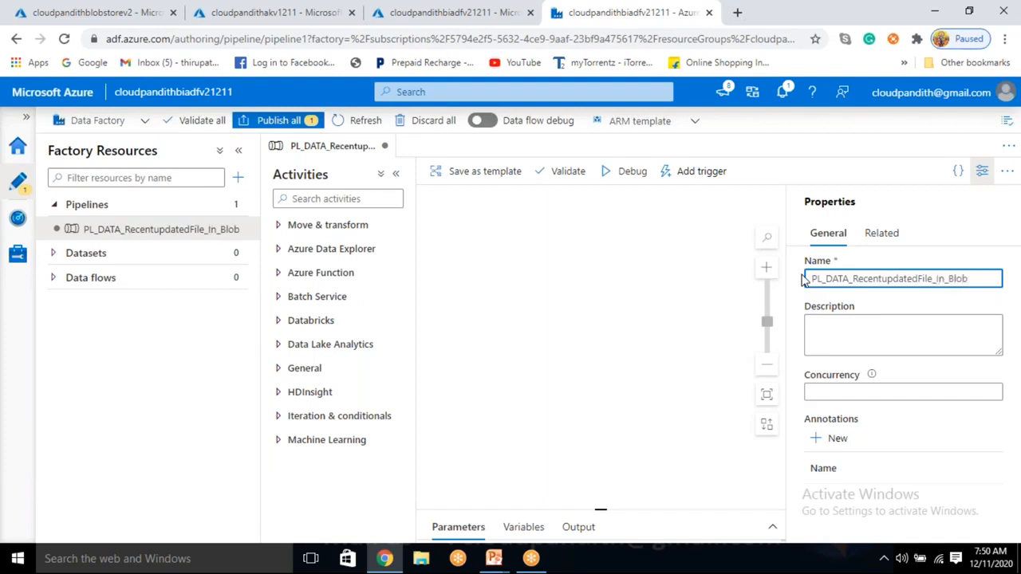
{"action": "left_click", "coordinate": [982, 170]}
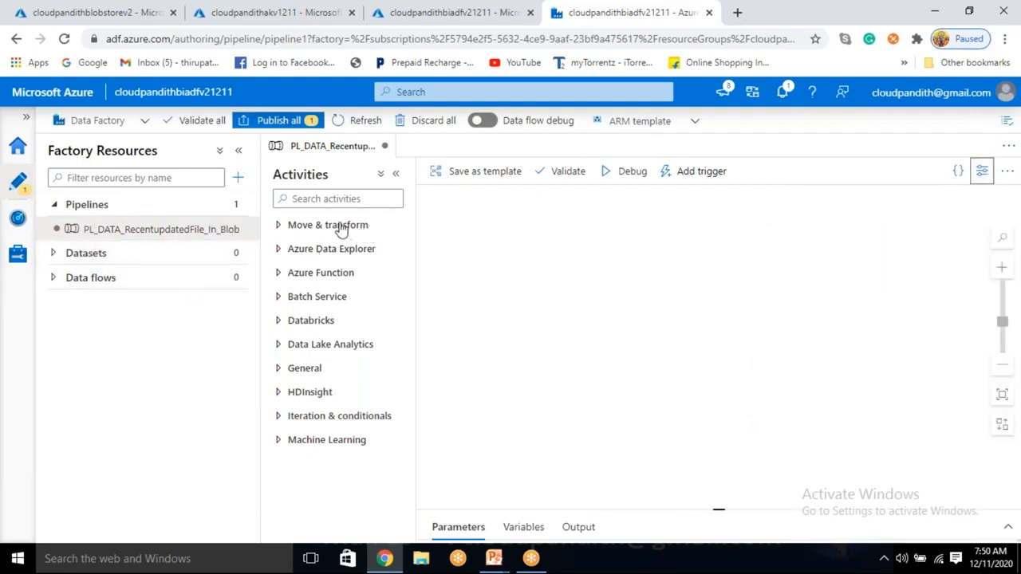
Step: Look through the General activities available for the pipeline
{"action": "left_click", "coordinate": [300, 375]}
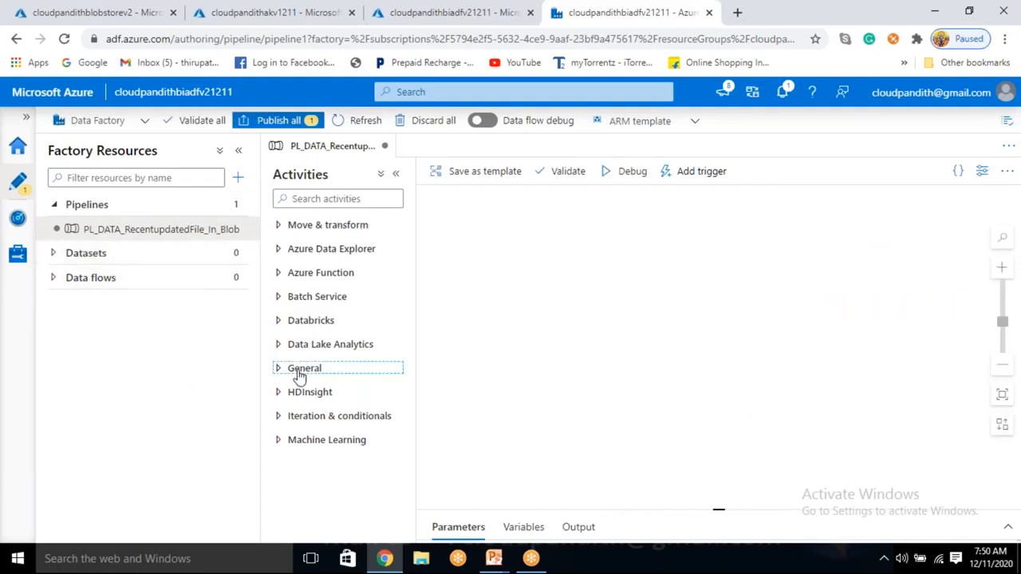
{"action": "scroll", "coordinate": [299, 377], "scroll_direction": "down", "scroll_amount": 1}
{"action": "scroll", "coordinate": [299, 377], "scroll_direction": "up", "scroll_amount": 1}
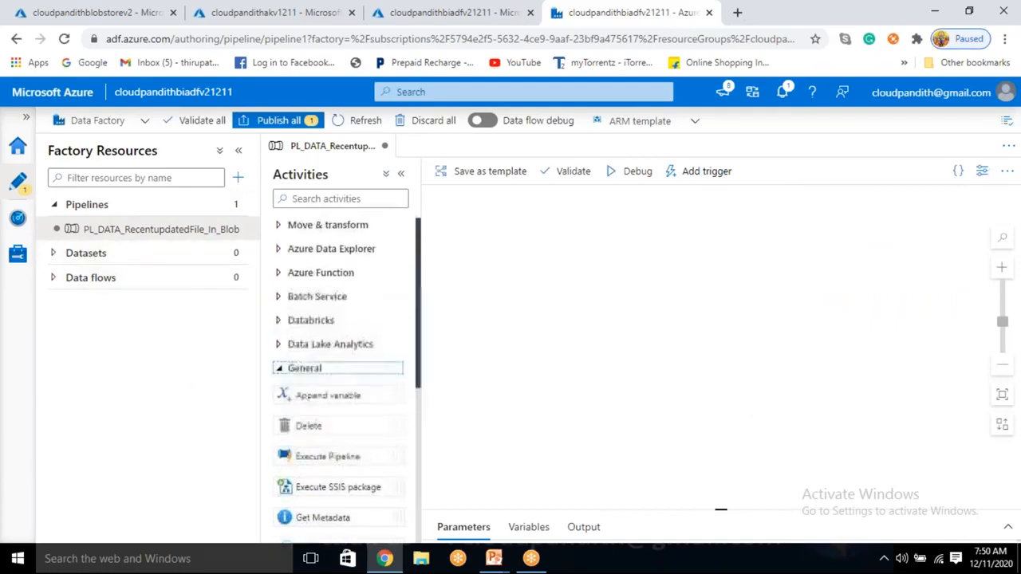
{"action": "scroll", "coordinate": [299, 377], "scroll_direction": "down", "scroll_amount": 3}
{"action": "scroll", "coordinate": [299, 375], "scroll_direction": "down", "scroll_amount": 1}
{"action": "scroll", "coordinate": [296, 351], "scroll_direction": "up", "scroll_amount": 1}
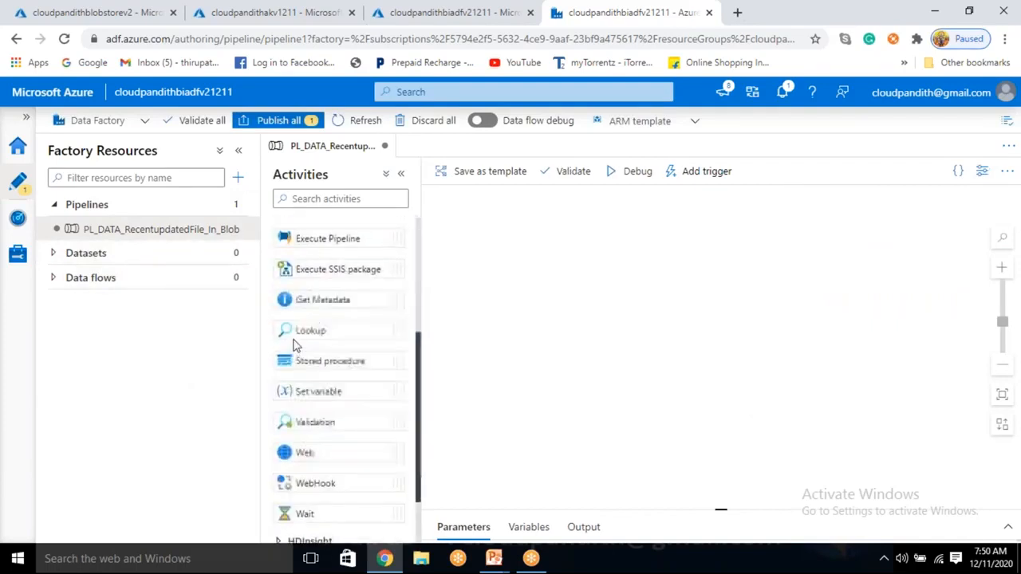
{"action": "scroll", "coordinate": [291, 311], "scroll_direction": "up", "scroll_amount": 1}
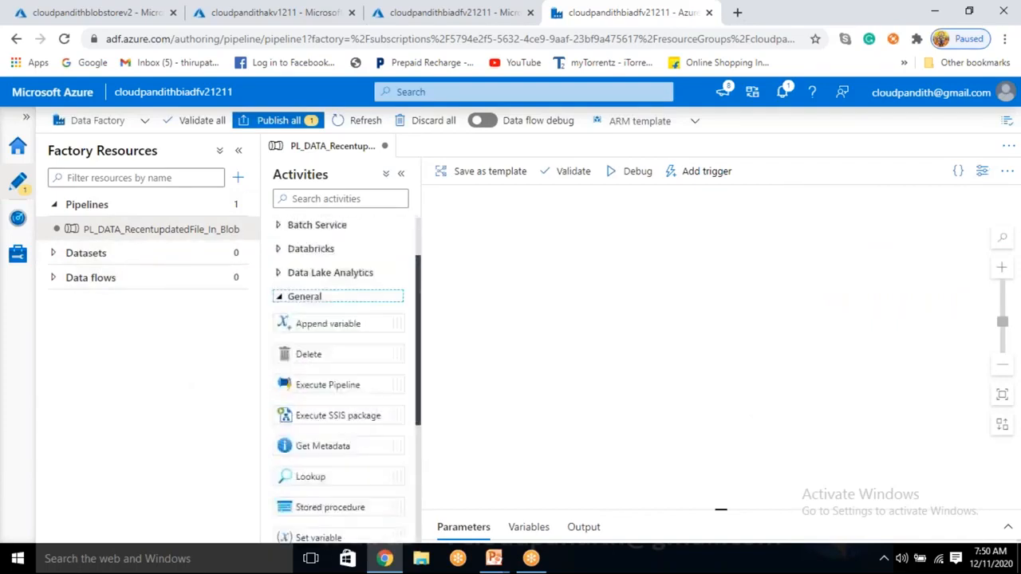
{"action": "left_click", "coordinate": [280, 296]}
Step: Add two pipeline variables, naming the first arrayvalues and setting its type to Array
{"action": "left_click_drag", "start_coordinate": [720, 508], "coordinate": [719, 342]}
{"action": "left_click", "coordinate": [516, 365]}
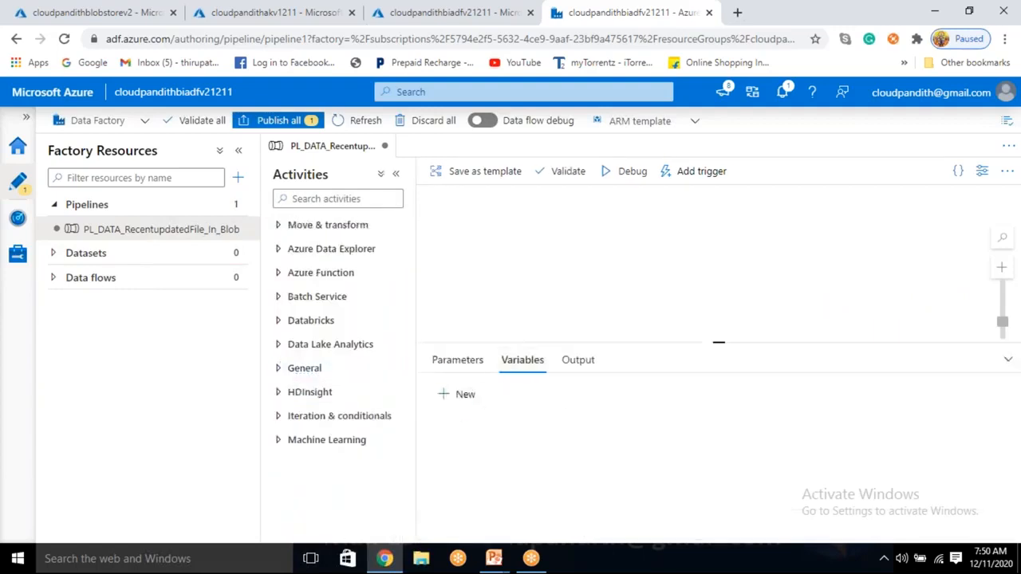
{"action": "left_click", "coordinate": [462, 395]}
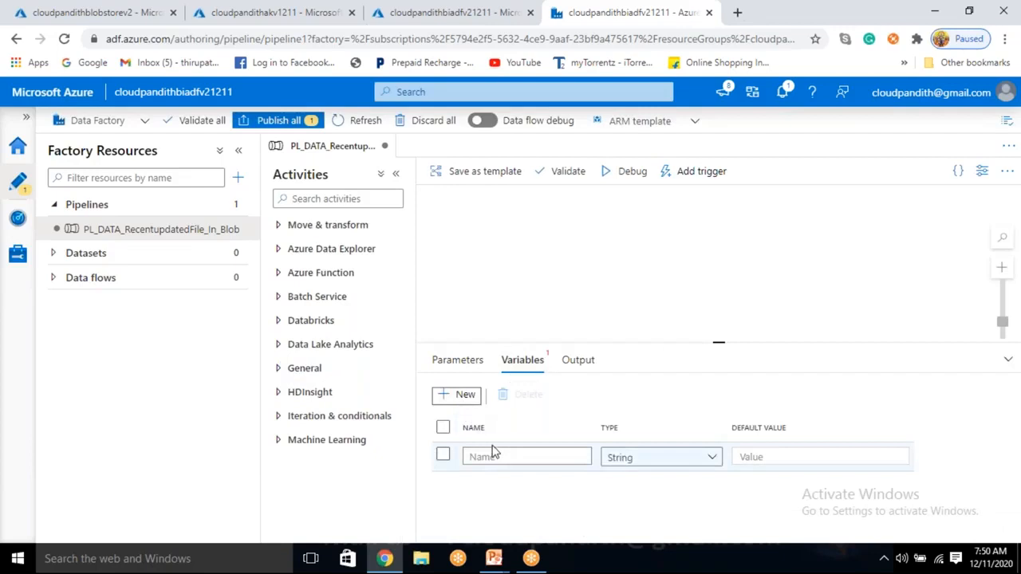
{"action": "left_click", "coordinate": [464, 395]}
{"action": "left_click", "coordinate": [485, 456]}
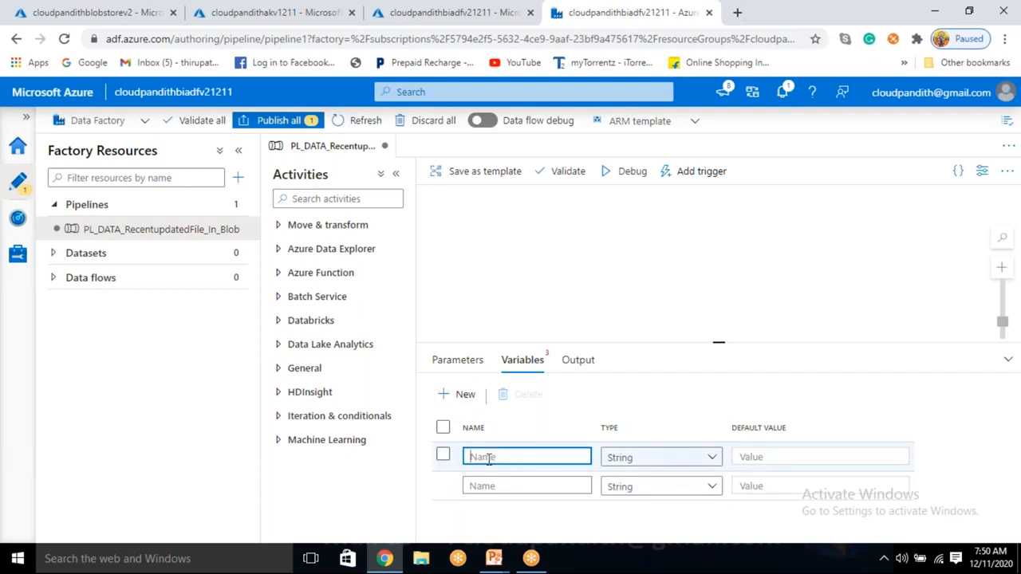
{"action": "type", "text": "arrayvalues"}
{"action": "left_click", "coordinate": [639, 464]}
{"action": "left_click", "coordinate": [626, 526]}
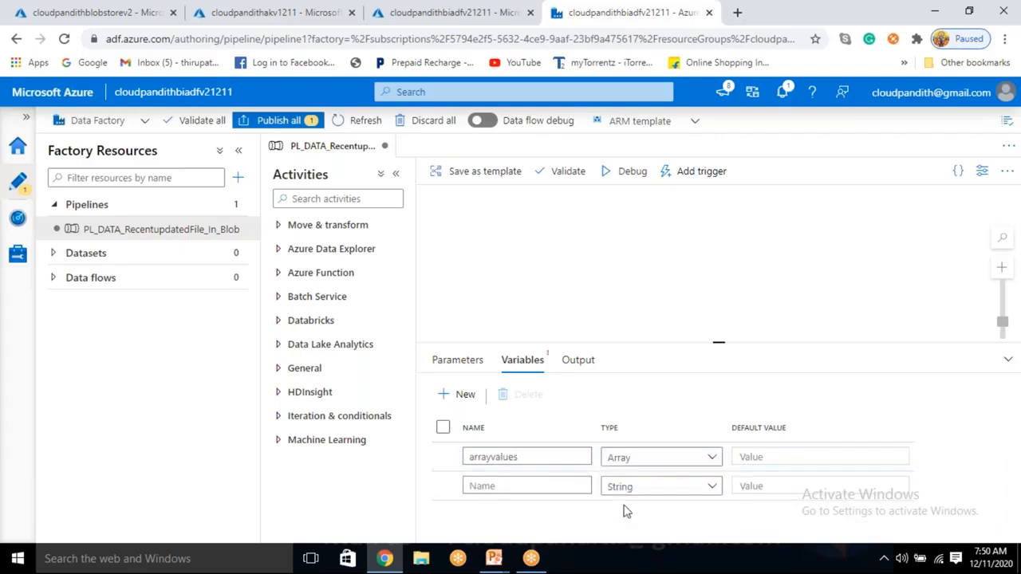
Step: Name the second pipeline variable finaldate, keeping its type as String
{"action": "left_click", "coordinate": [646, 487]}
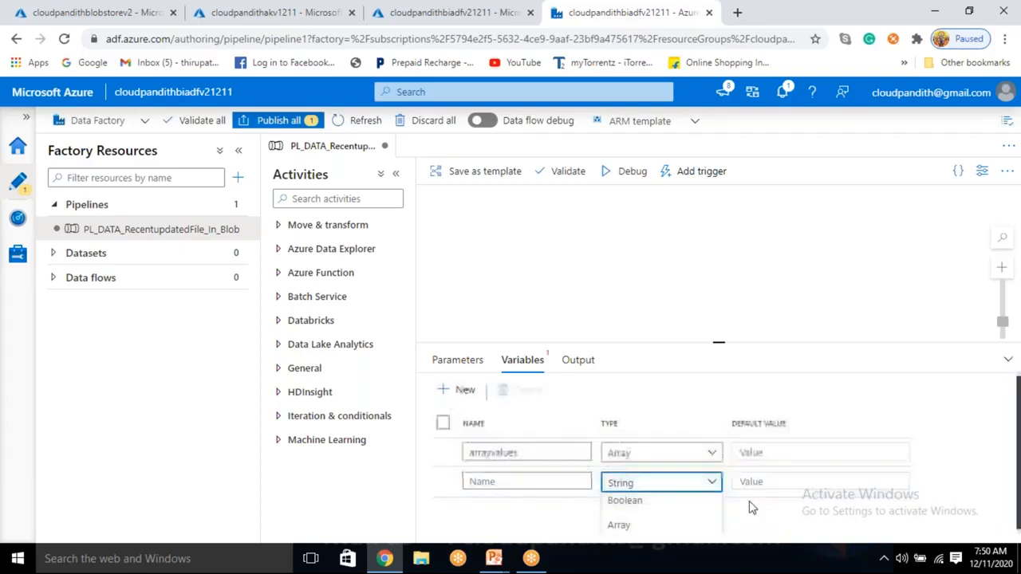
{"action": "scroll", "coordinate": [745, 515], "scroll_direction": "down", "scroll_amount": 1}
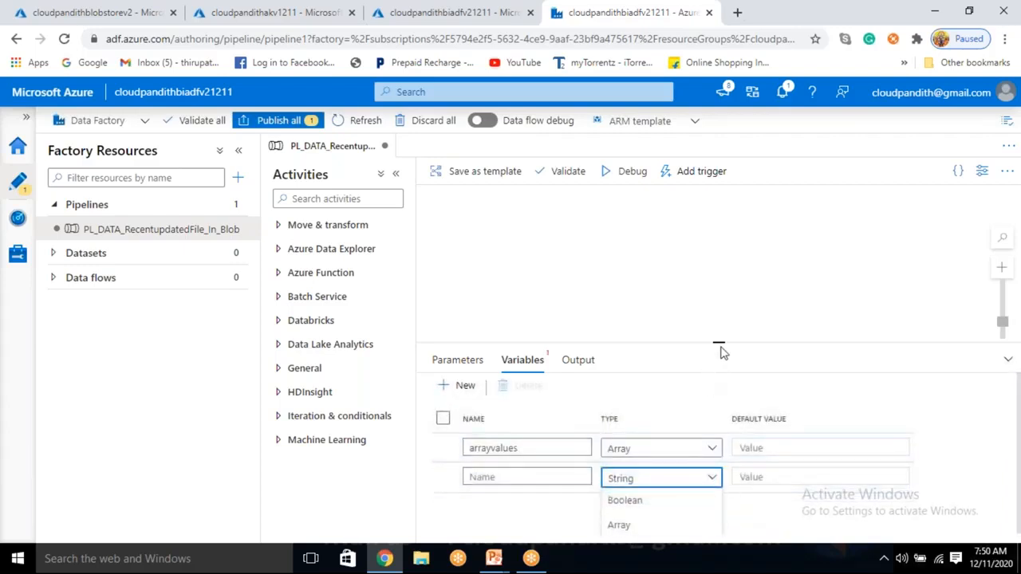
{"action": "left_click_drag", "start_coordinate": [718, 343], "coordinate": [719, 207]}
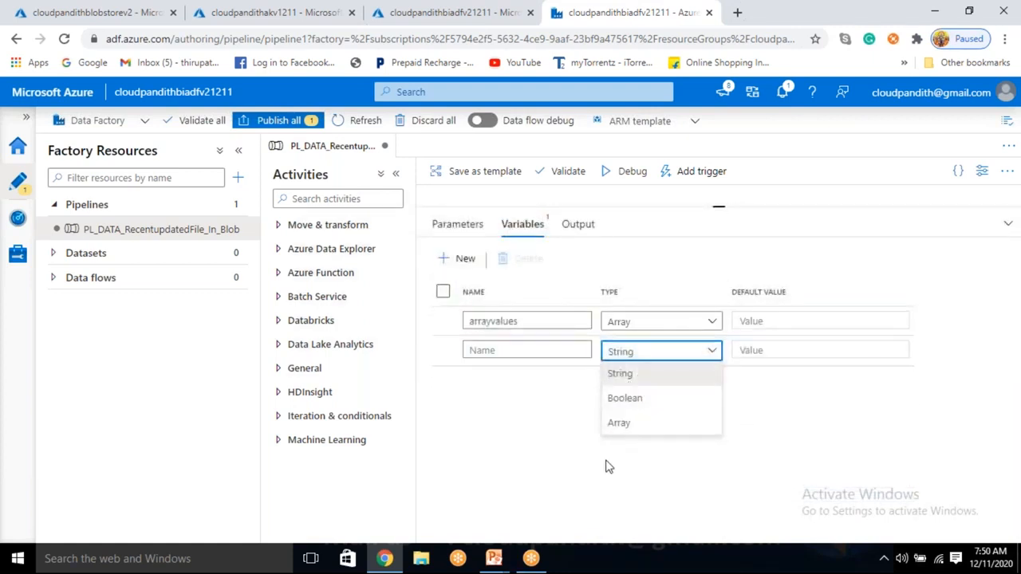
{"action": "left_click", "coordinate": [594, 359]}
{"action": "left_click", "coordinate": [513, 354]}
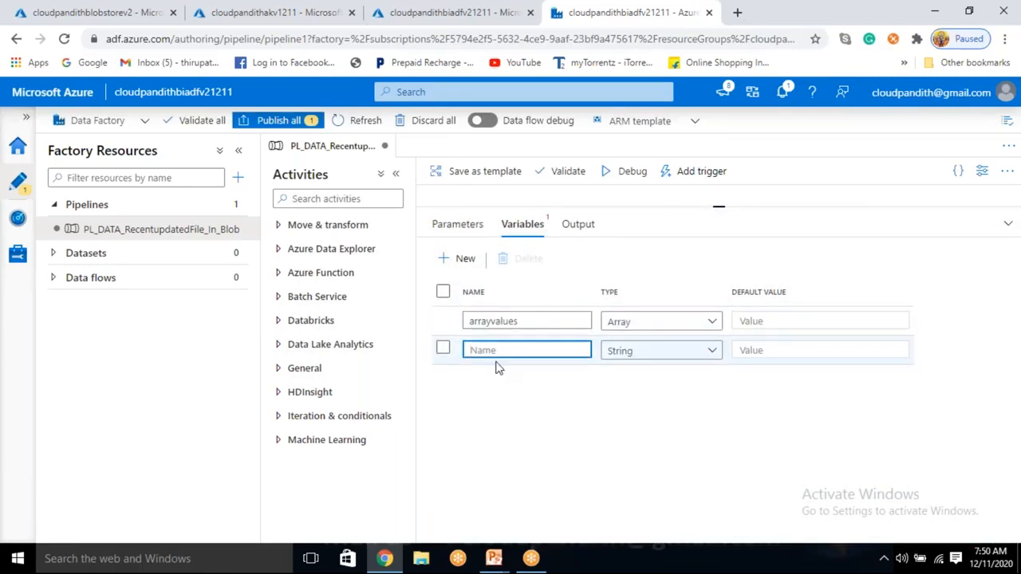
{"action": "type", "text": "finaldate"}
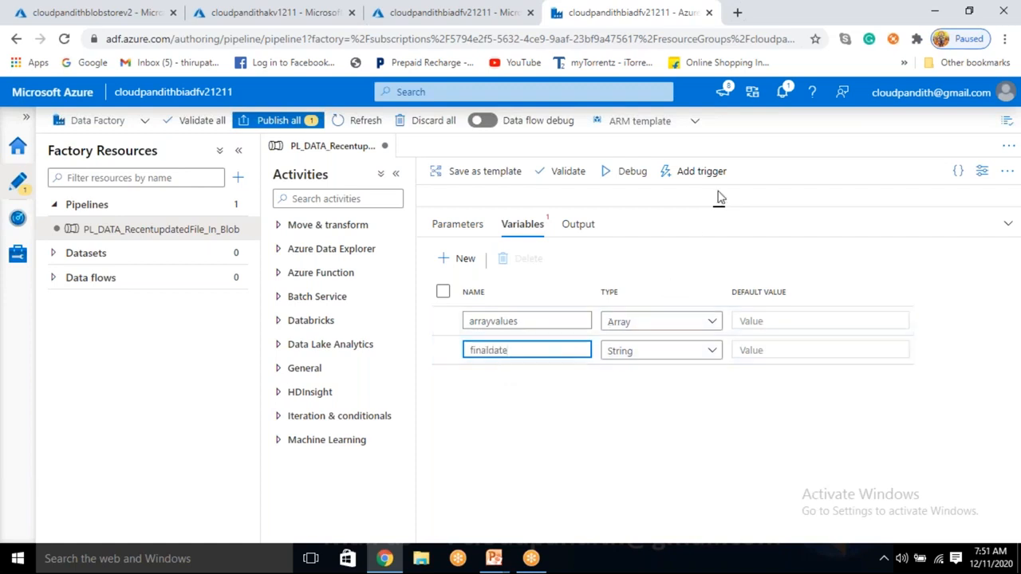
{"action": "left_click_drag", "start_coordinate": [719, 208], "coordinate": [718, 361]}
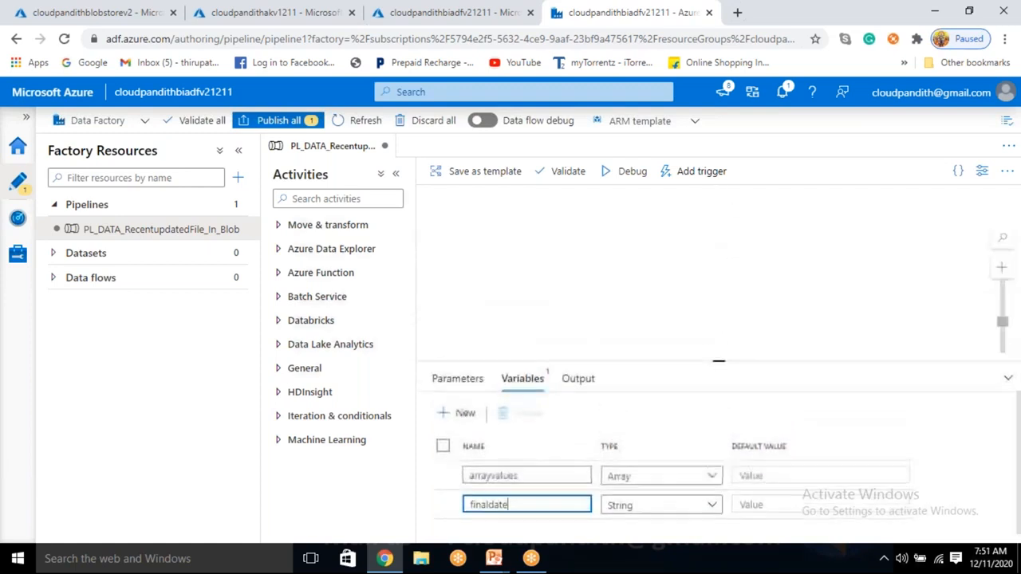
Step: Find the Get Metadata activity and place it on the pipeline canvas
{"action": "left_click", "coordinate": [307, 199]}
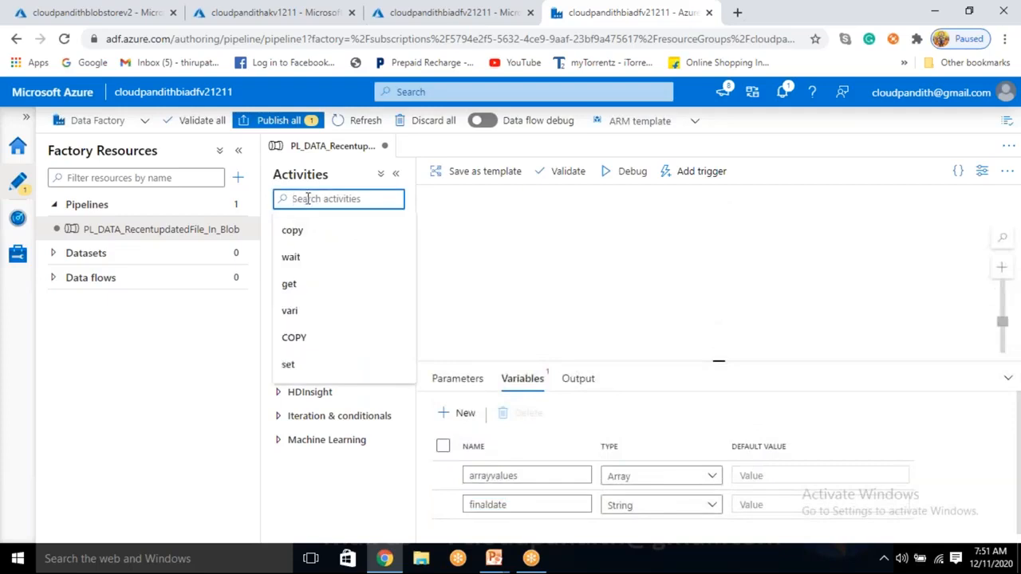
{"action": "type", "text": "getme"}
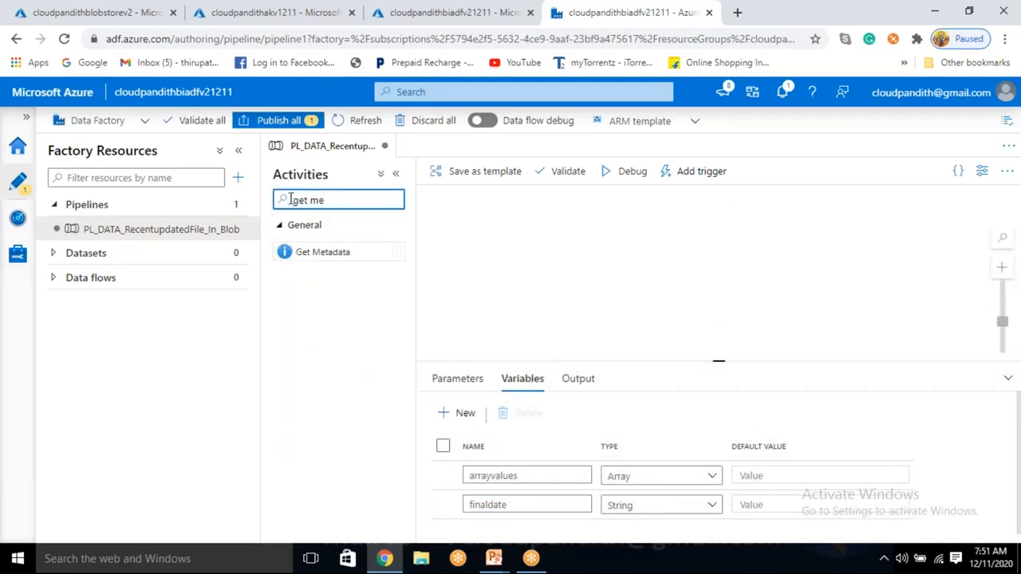
{"action": "left_click_drag", "start_coordinate": [323, 251], "coordinate": [599, 258]}
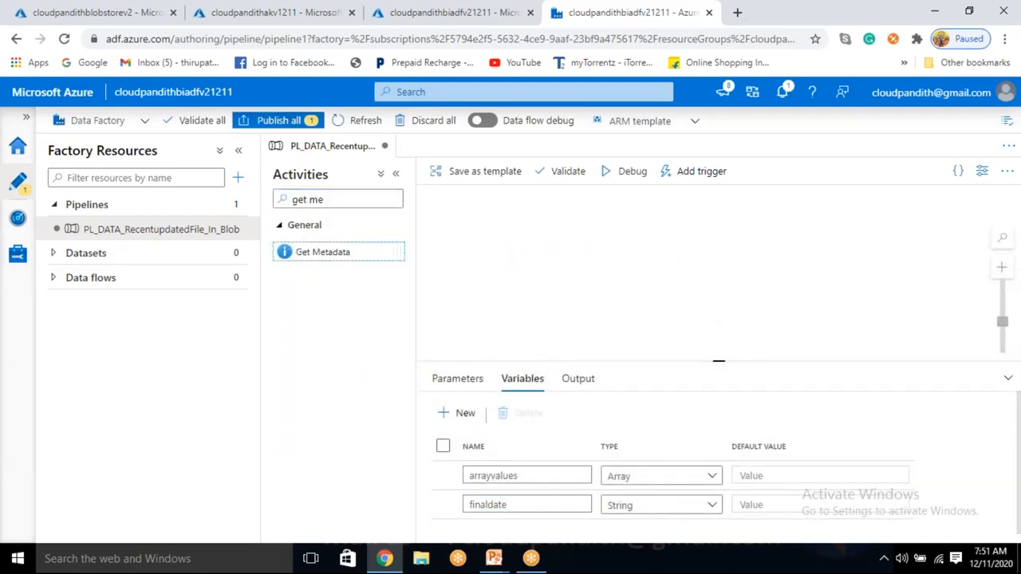
Step: Start a new dataset for the Get Metadata activity, using Azure Blob Storage as the data store and DelimitedText as the format
{"action": "left_click", "coordinate": [515, 345]}
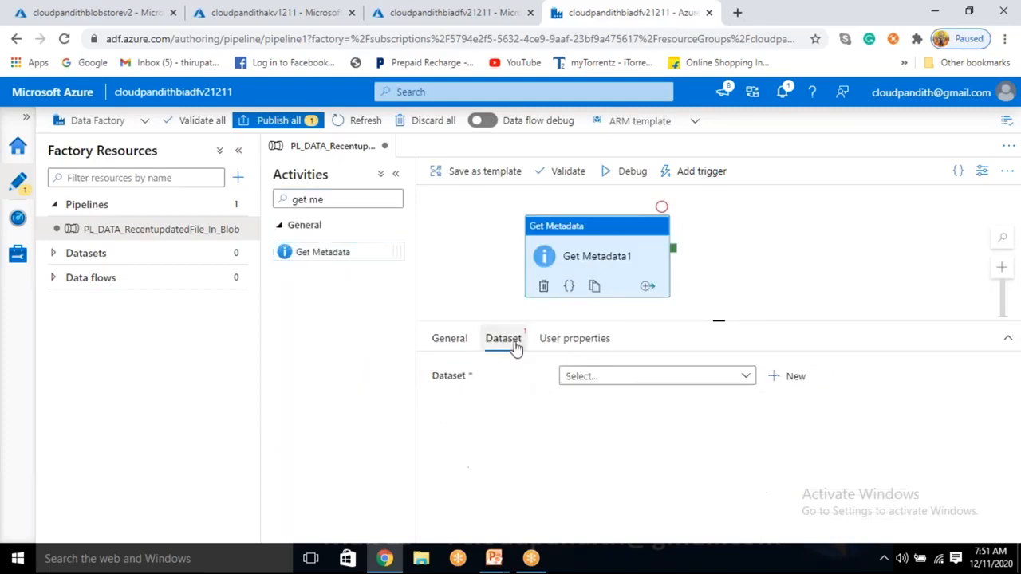
{"action": "left_click", "coordinate": [713, 380]}
{"action": "left_click", "coordinate": [822, 410]}
{"action": "left_click", "coordinate": [798, 377]}
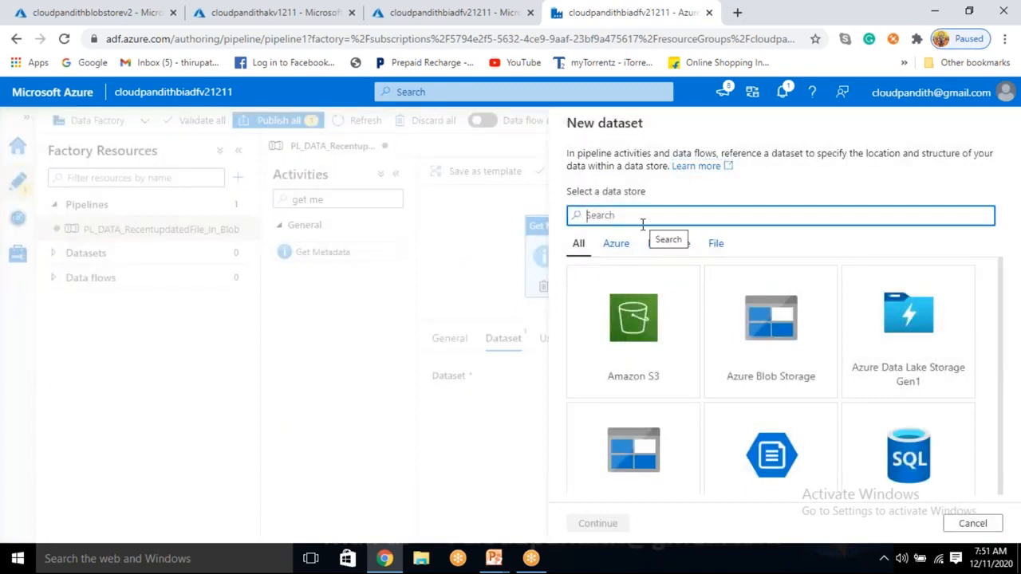
{"action": "left_click", "coordinate": [771, 327]}
{"action": "left_click", "coordinate": [590, 523]}
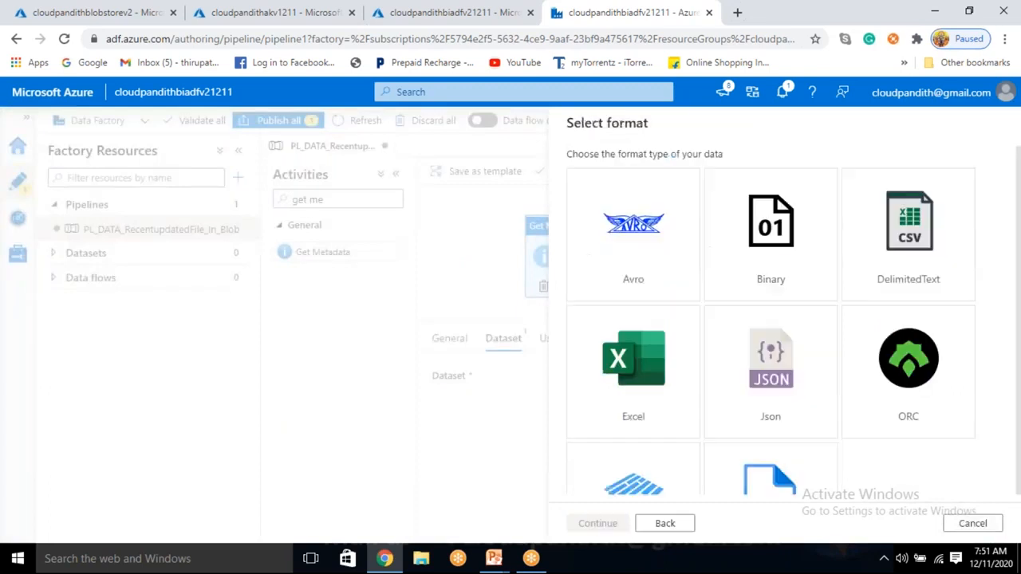
{"action": "left_click", "coordinate": [923, 234]}
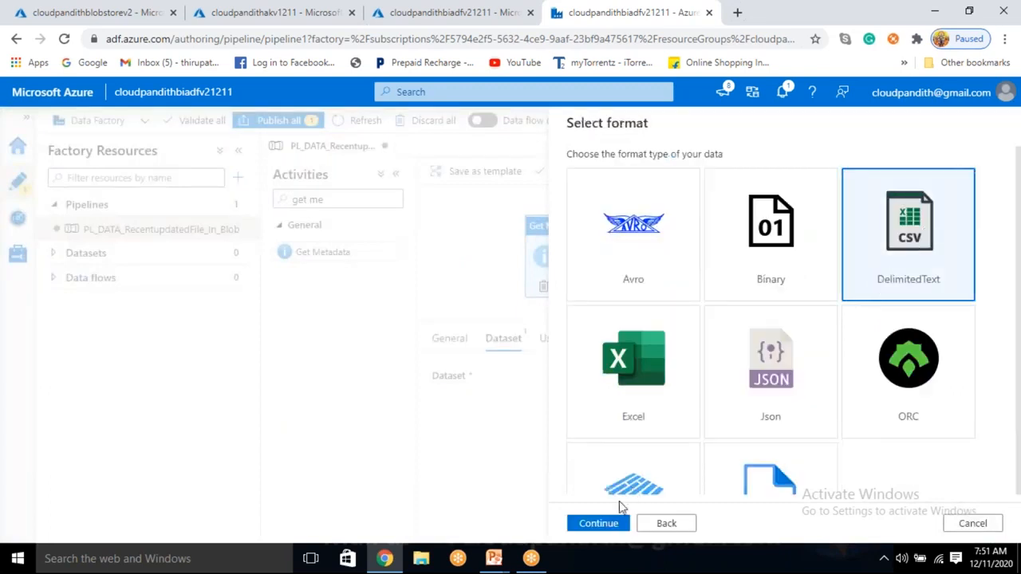
{"action": "left_click", "coordinate": [598, 524]}
Step: Name the dataset DS_ABS_GetMetadata1 and assign it the LS_ABS linked service
{"action": "left_click_drag", "start_coordinate": [662, 171], "coordinate": [526, 161]}
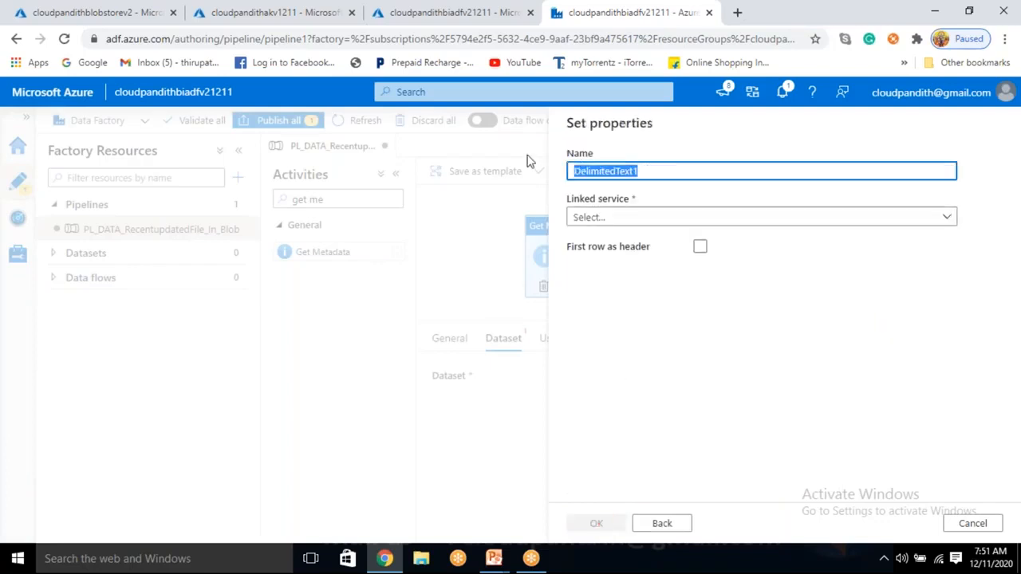
{"action": "key", "text": "BackSpace"}
{"action": "type", "text": "DS_"}
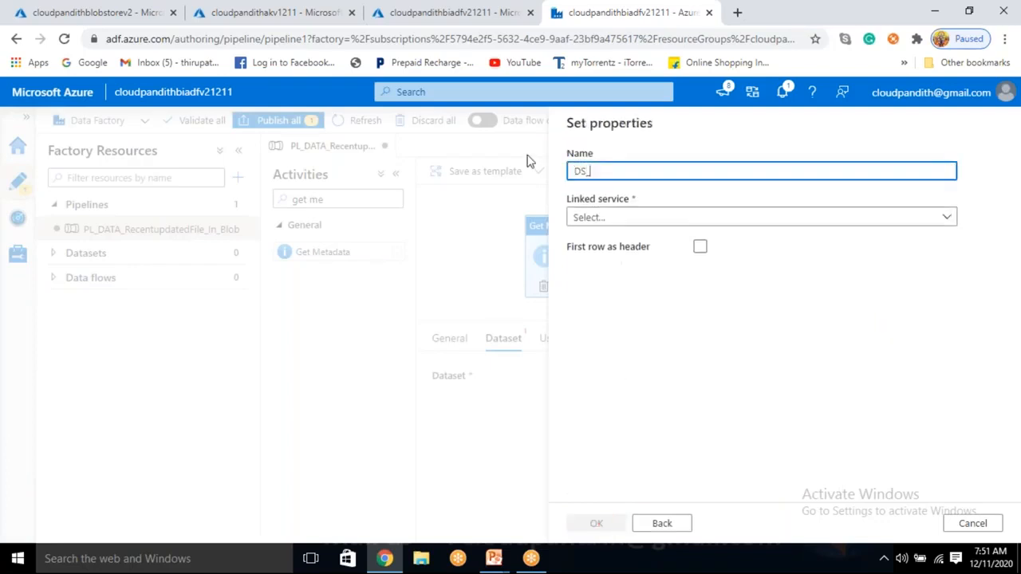
{"action": "type", "text": "GetMetadata1"}
{"action": "left_click", "coordinate": [620, 217]}
{"action": "left_click", "coordinate": [608, 309]}
{"action": "left_click", "coordinate": [590, 172]}
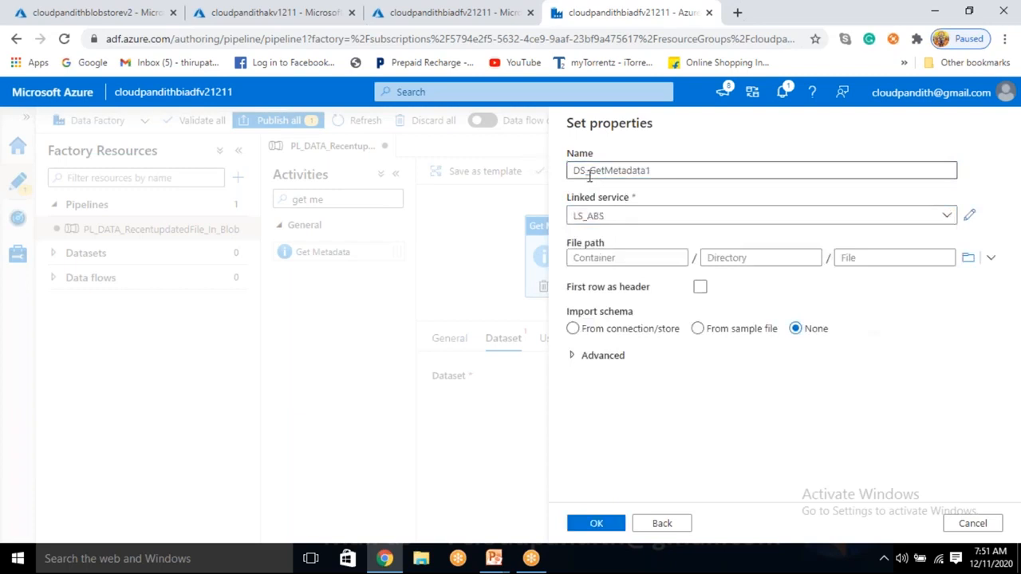
{"action": "type", "text": "ABS_"}
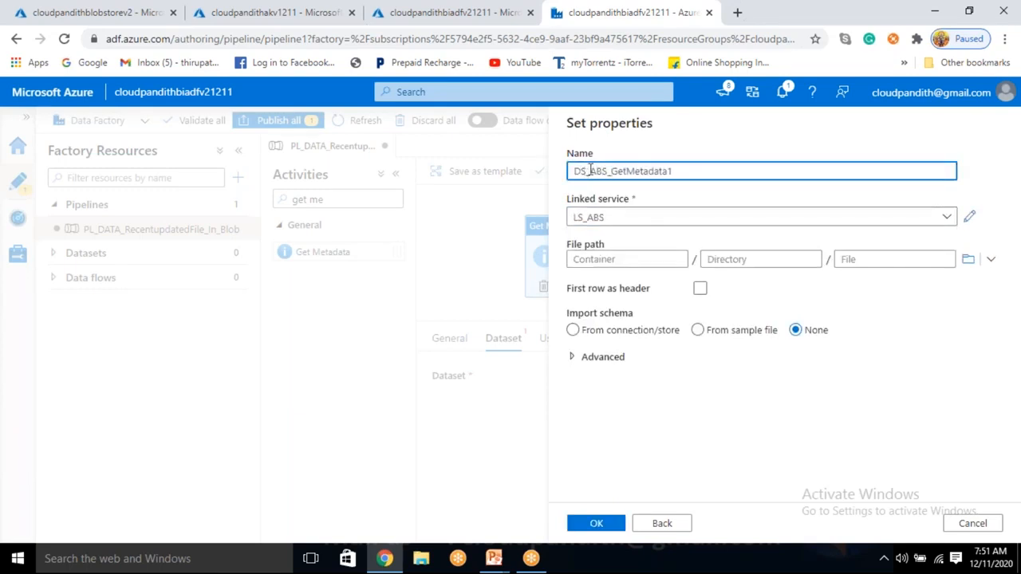
{"action": "double_click", "coordinate": [626, 174]}
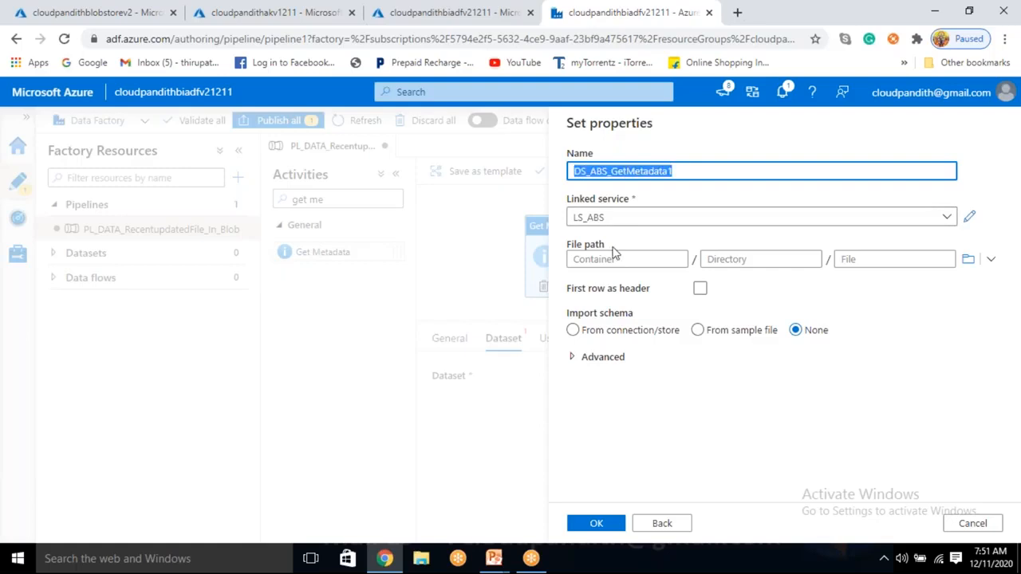
Step: Point the dataset's file path to the input container, treat the first row as header, and create the dataset
{"action": "left_click", "coordinate": [967, 259]}
{"action": "left_click", "coordinate": [658, 213]}
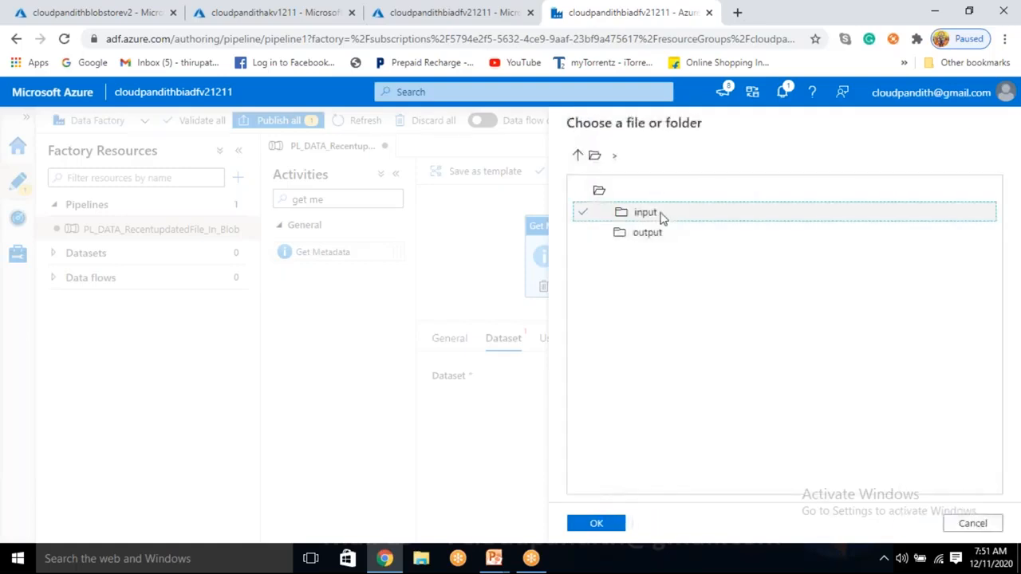
{"action": "left_click", "coordinate": [597, 523]}
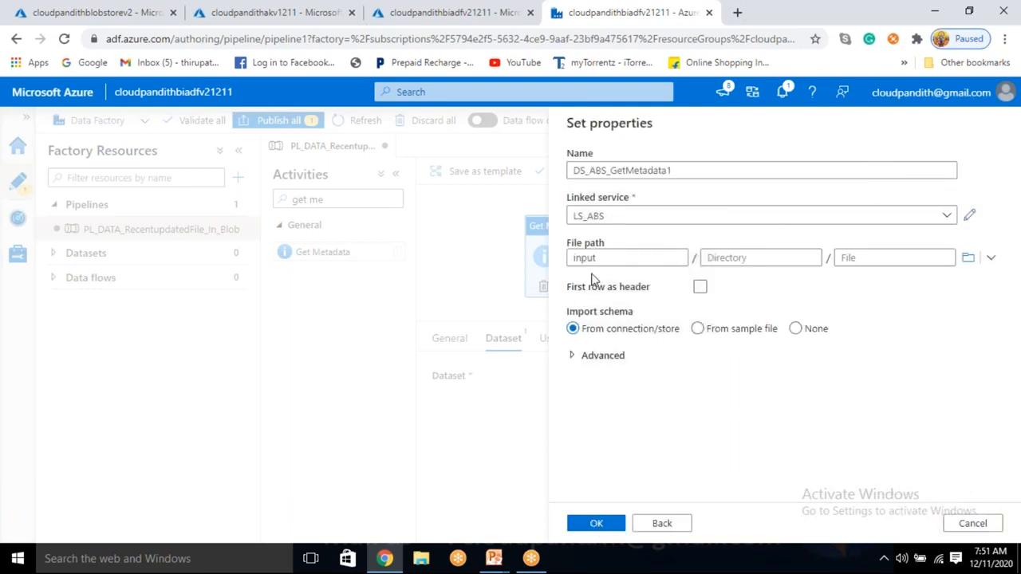
{"action": "left_click", "coordinate": [701, 289]}
{"action": "left_click", "coordinate": [598, 525]}
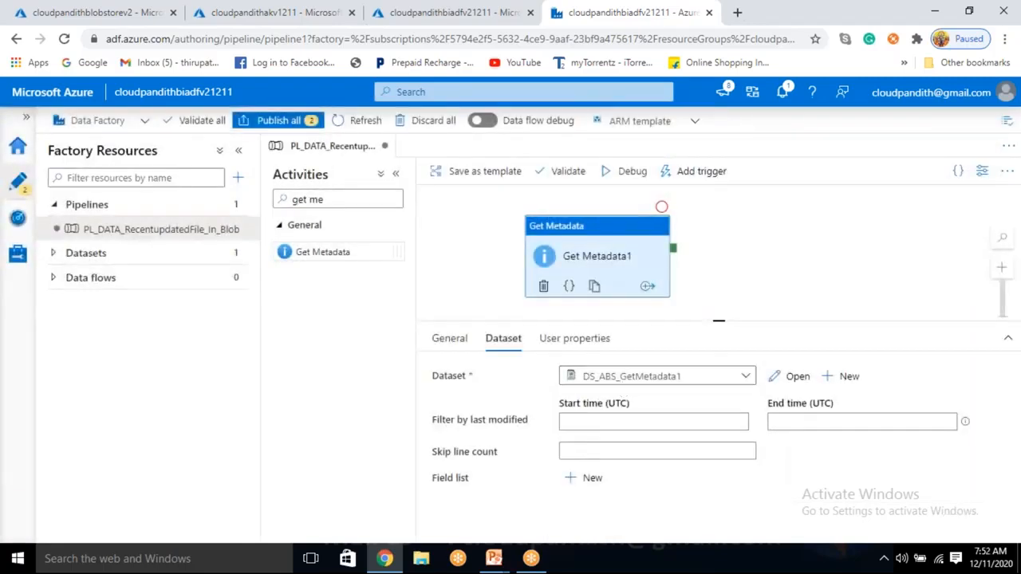
Step: Upload the file cust2 from the set-comma folder to the storage account's input container
{"action": "left_click", "coordinate": [91, 11]}
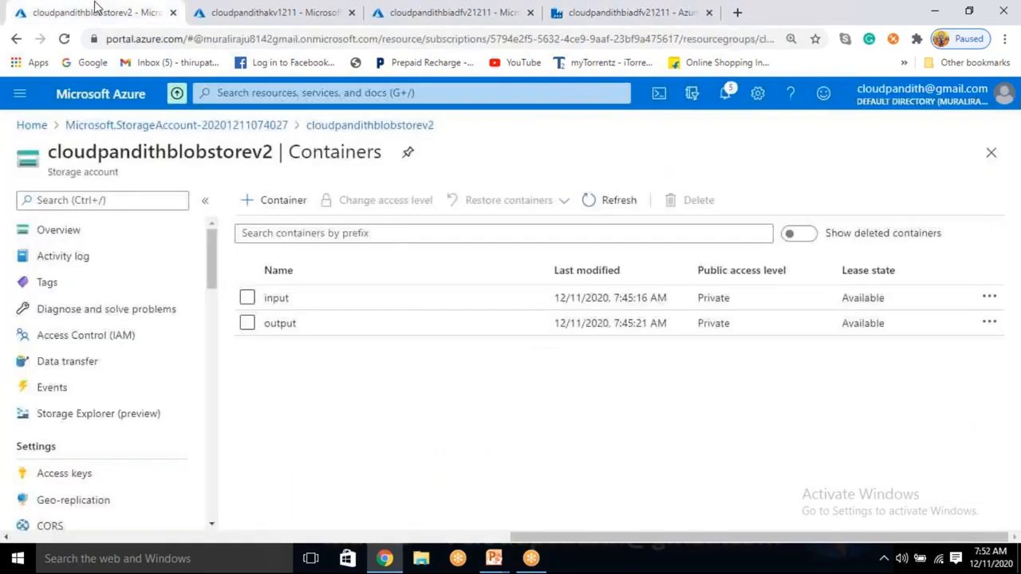
{"action": "left_click", "coordinate": [319, 308]}
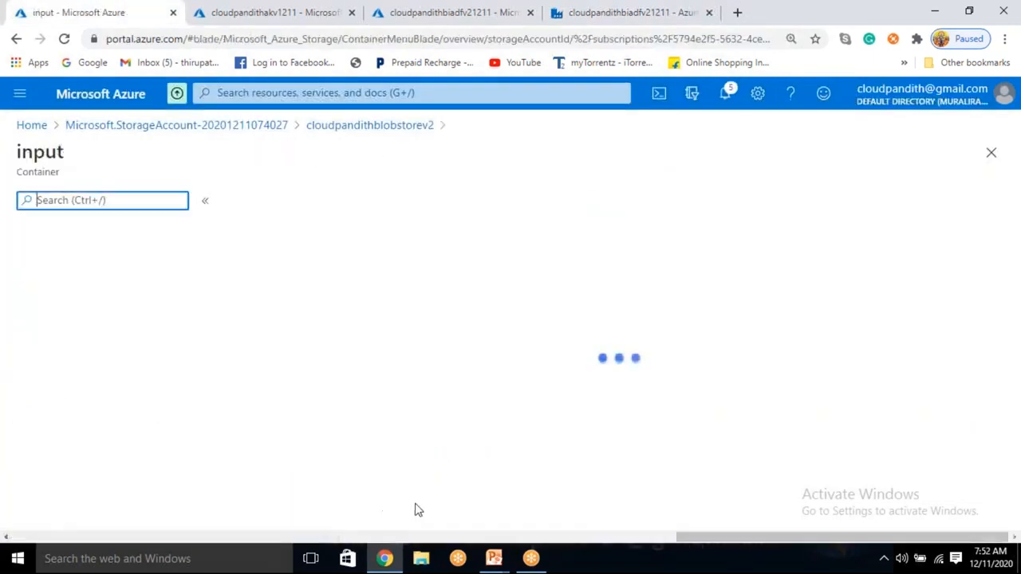
{"action": "left_click", "coordinate": [270, 200]}
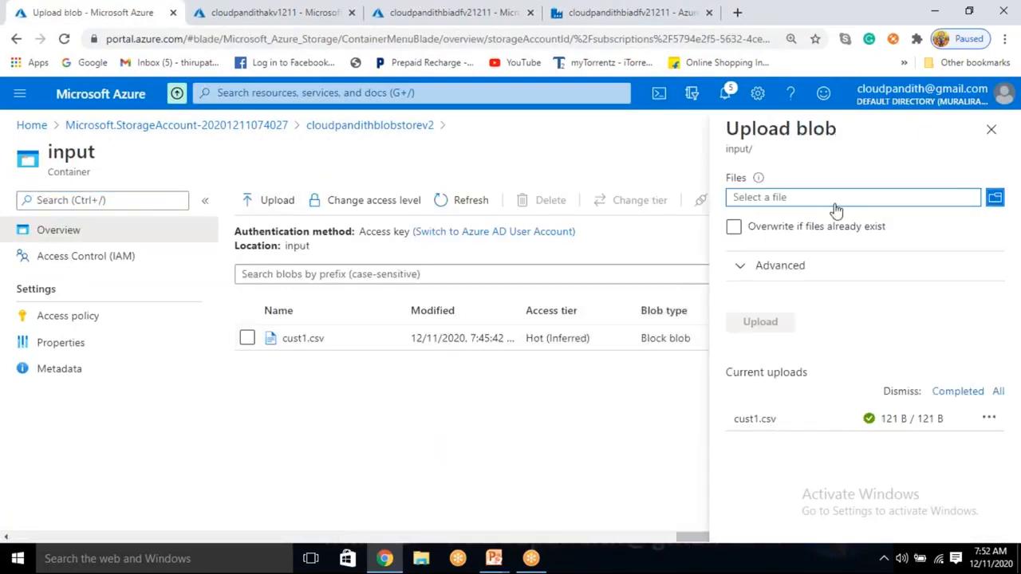
{"action": "left_click", "coordinate": [835, 208]}
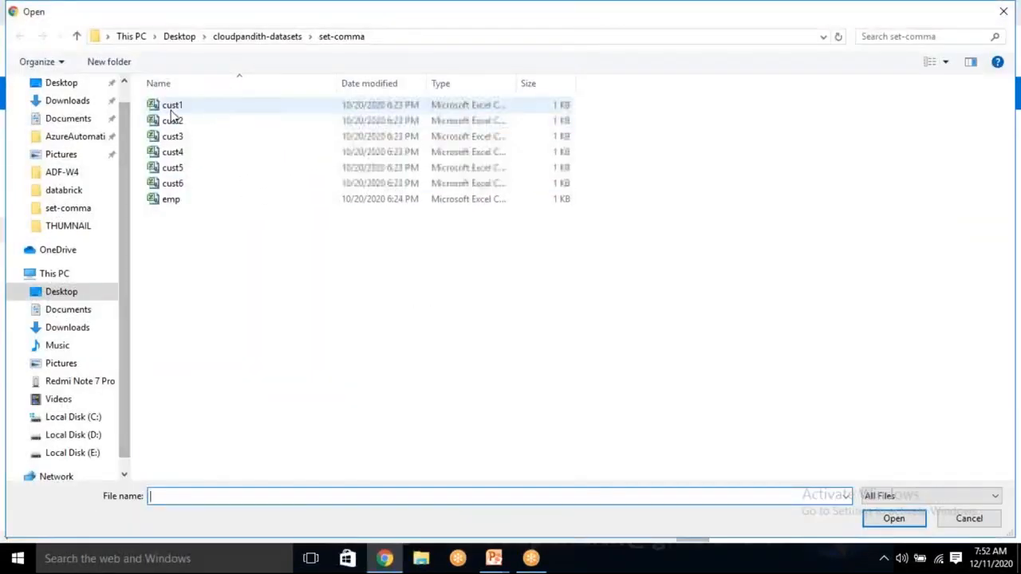
{"action": "left_click", "coordinate": [172, 118]}
{"action": "left_click", "coordinate": [893, 518]}
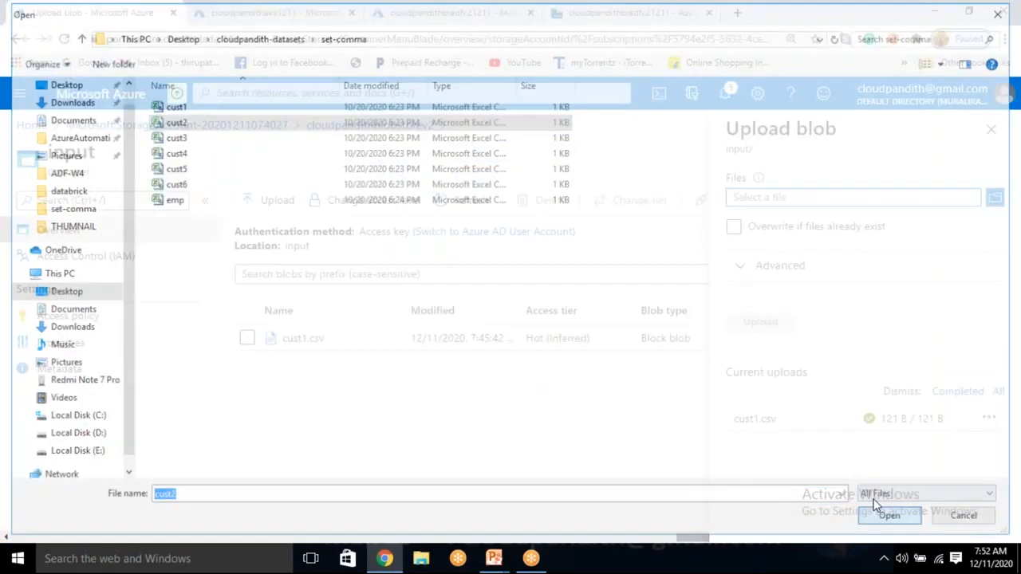
{"action": "left_click", "coordinate": [764, 323]}
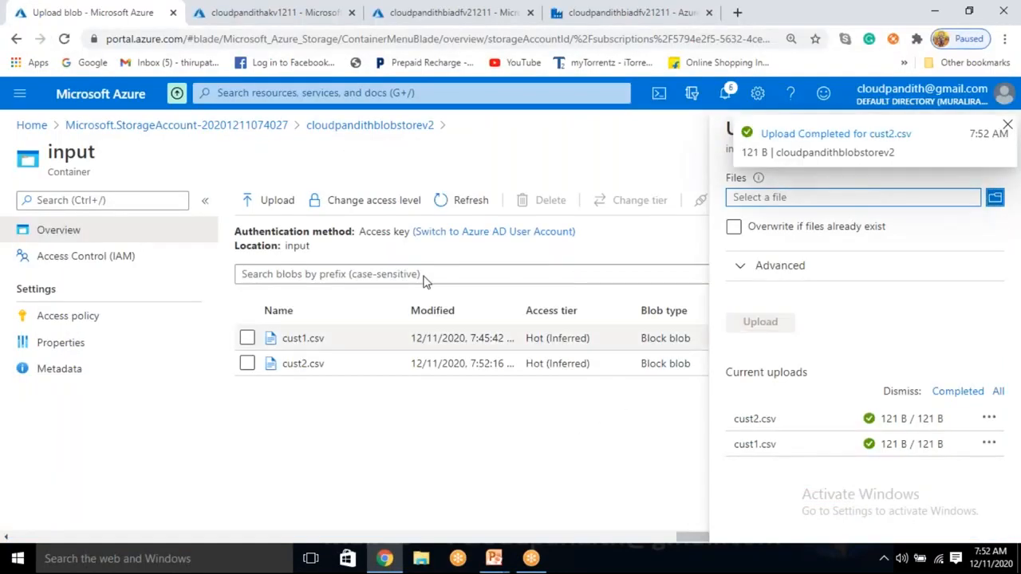
Step: Return to the Data Factory pipeline, try a debug run, and dismiss the validation output
{"action": "left_click", "coordinate": [439, 10]}
{"action": "left_click", "coordinate": [604, 6]}
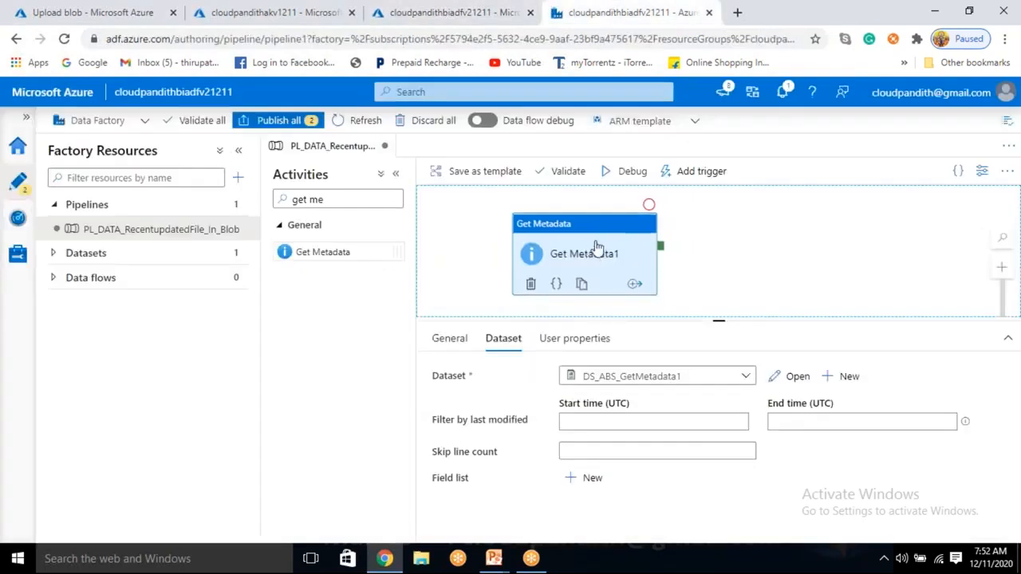
{"action": "left_click", "coordinate": [630, 172]}
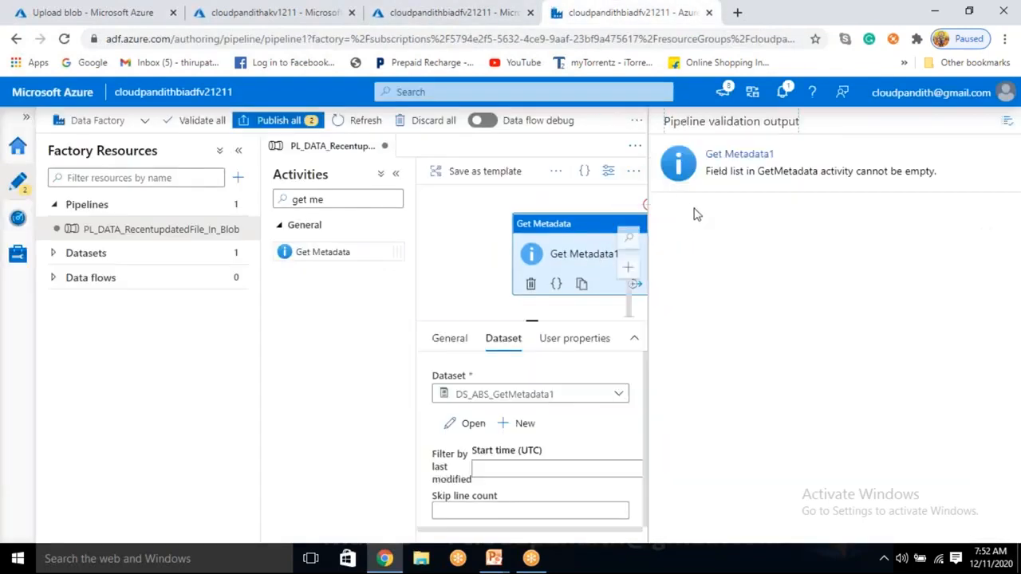
{"action": "left_click", "coordinate": [1011, 124]}
Step: Add a Child Items argument to the Get Metadata activity's field list
{"action": "left_click", "coordinate": [584, 480]}
{"action": "scroll", "coordinate": [615, 502], "scroll_direction": "down", "scroll_amount": 1}
{"action": "left_click", "coordinate": [652, 504]}
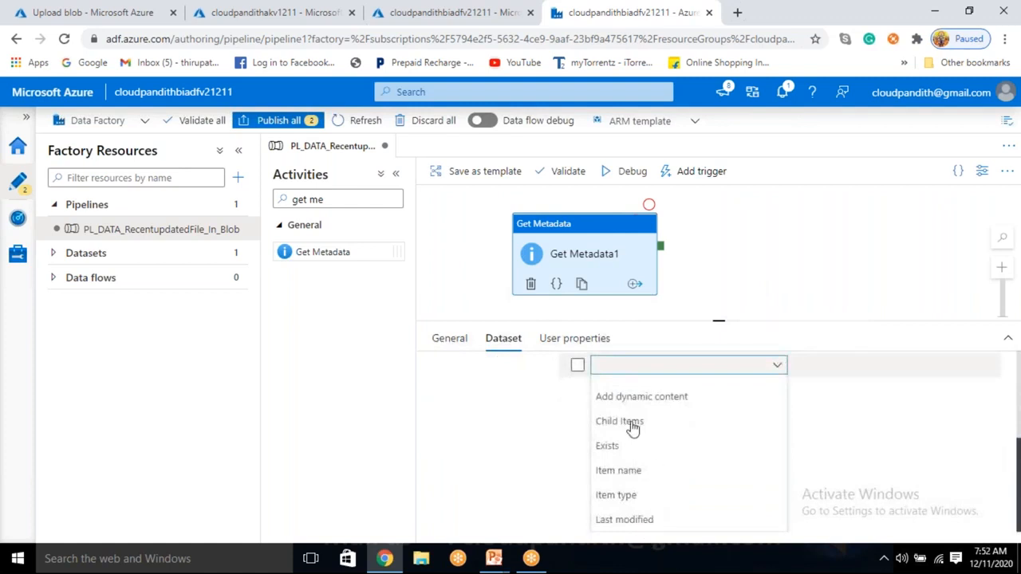
{"action": "left_click", "coordinate": [631, 426]}
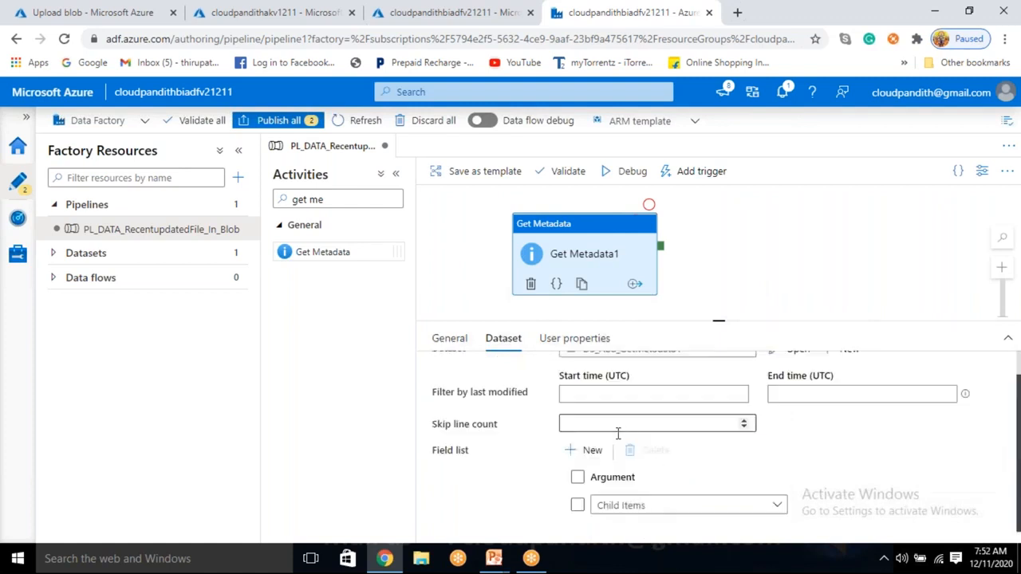
Step: Open the DS_ABS_GetMetadata1 dataset from the activity and check the container in its file path
{"action": "scroll", "coordinate": [618, 433], "scroll_direction": "up", "scroll_amount": 1}
{"action": "scroll", "coordinate": [618, 433], "scroll_direction": "down", "scroll_amount": 1}
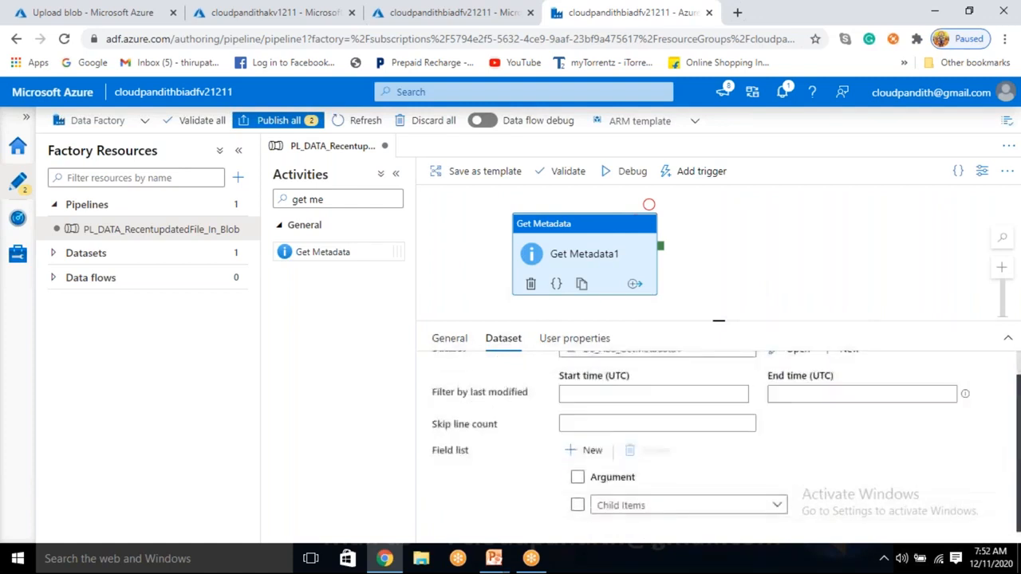
{"action": "scroll", "coordinate": [780, 383], "scroll_direction": "up", "scroll_amount": 1}
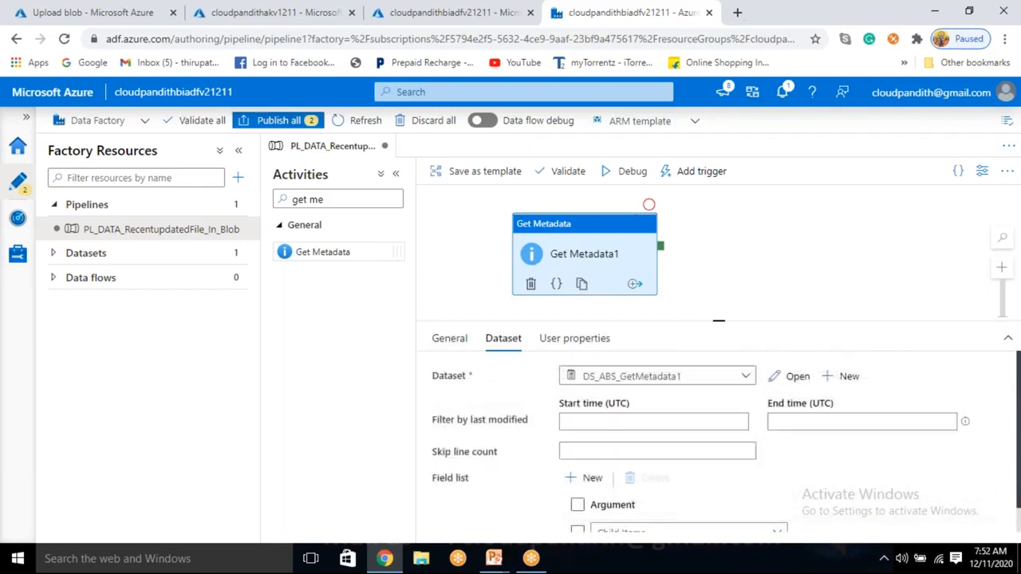
{"action": "left_click", "coordinate": [781, 382]}
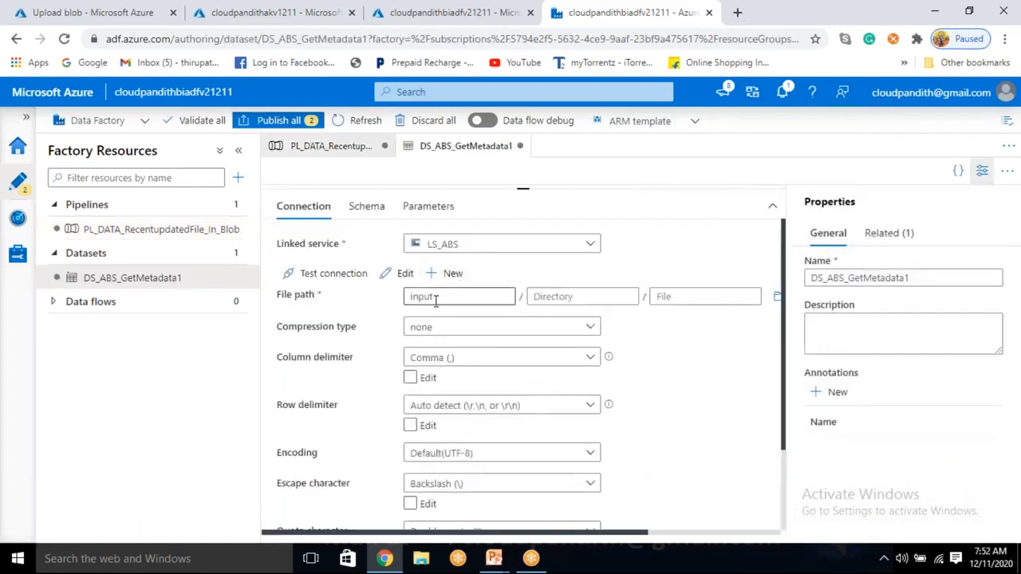
{"action": "left_click_drag", "start_coordinate": [436, 299], "coordinate": [411, 298]}
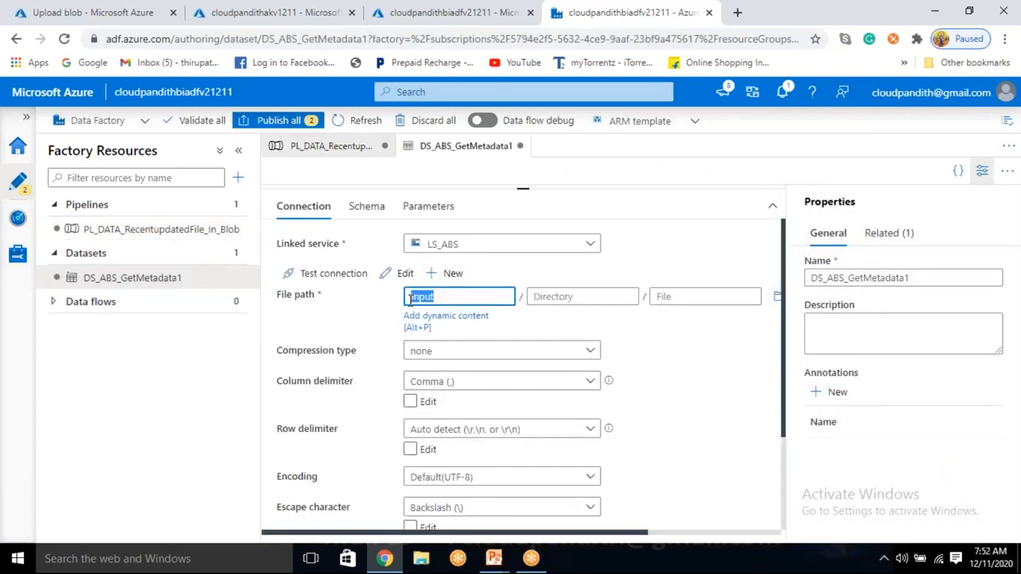
Step: Return to the pipeline, run it in debug mode, and refresh the run status
{"action": "left_click", "coordinate": [347, 152]}
{"action": "left_click", "coordinate": [626, 171]}
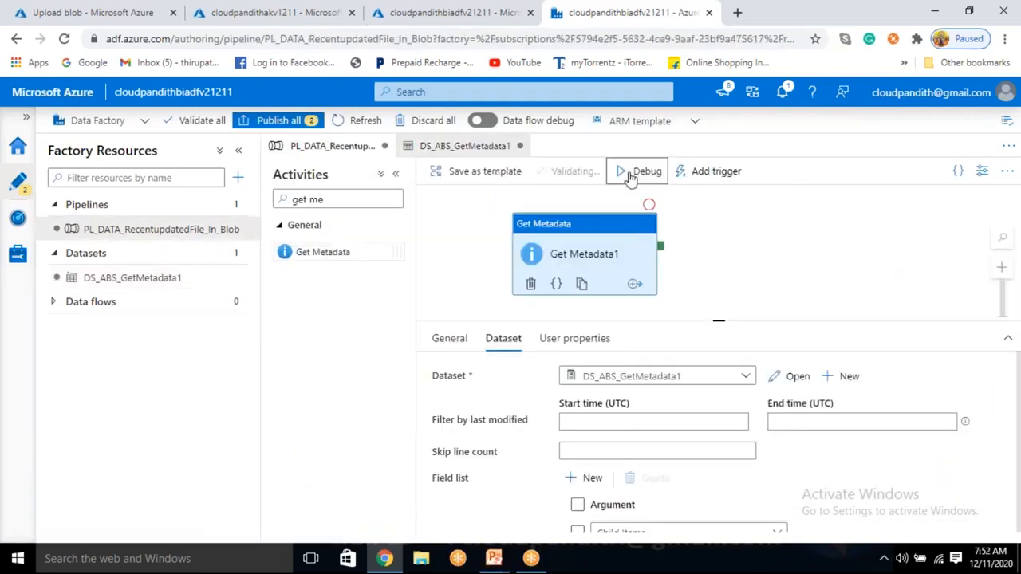
{"action": "left_click", "coordinate": [716, 250]}
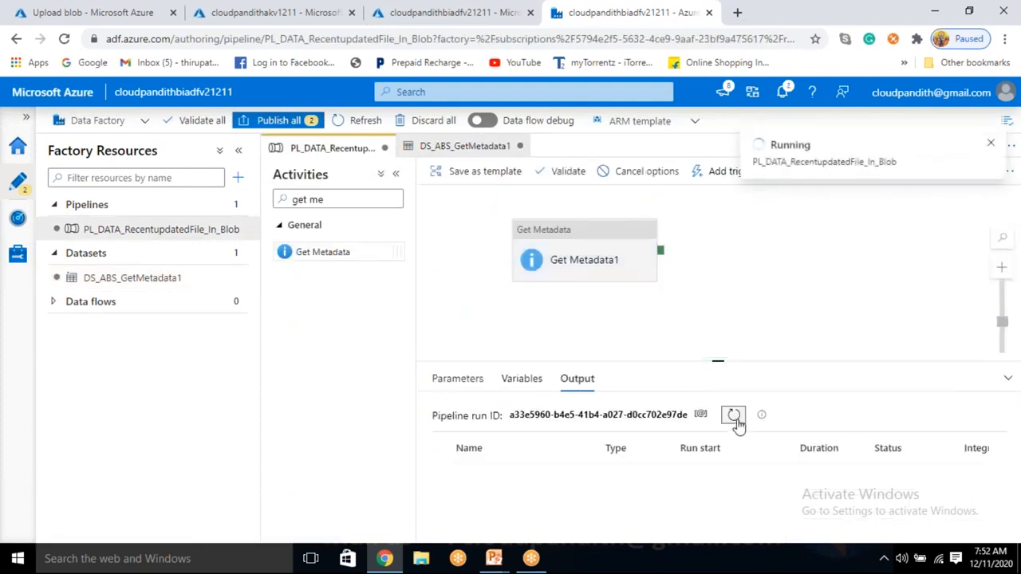
{"action": "left_click", "coordinate": [733, 416]}
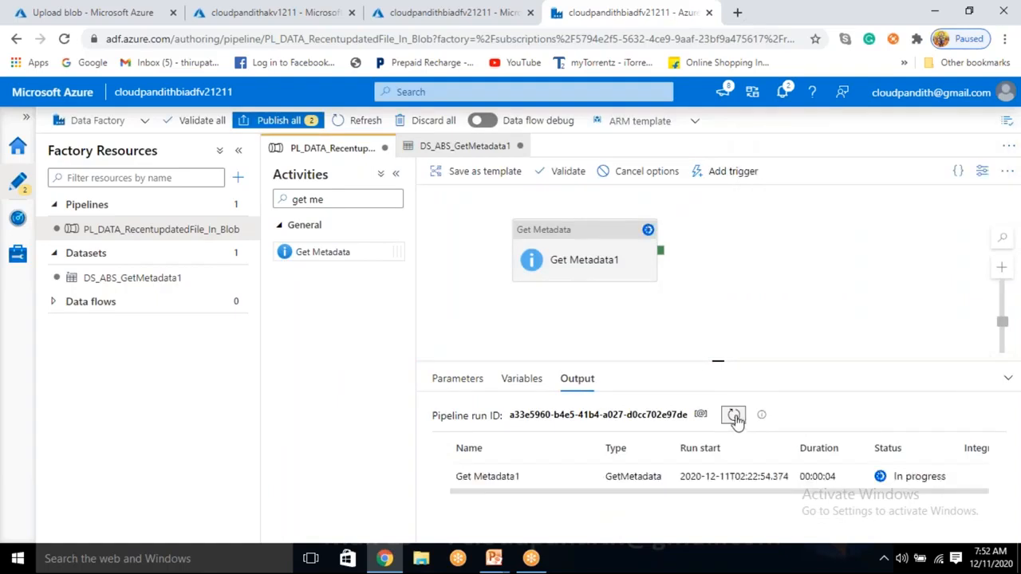
Step: Open the output of the Get Metadata1 run and examine the file names listed under childItems
{"action": "left_click", "coordinate": [580, 479]}
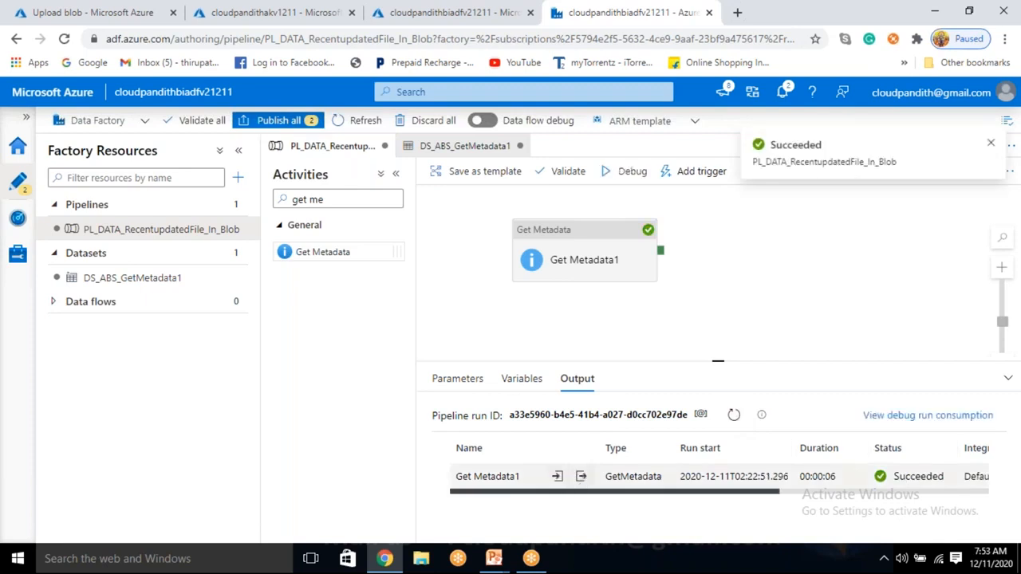
{"action": "left_click", "coordinate": [580, 476]}
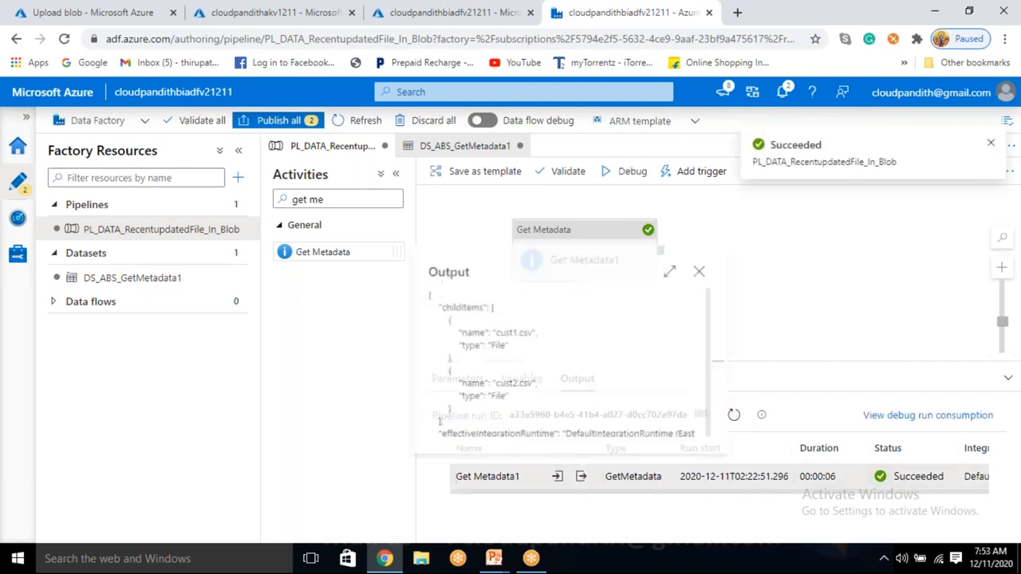
{"action": "left_click_drag", "start_coordinate": [493, 331], "coordinate": [526, 336]}
{"action": "left_click_drag", "start_coordinate": [492, 386], "coordinate": [531, 387]}
{"action": "left_click", "coordinate": [447, 416]}
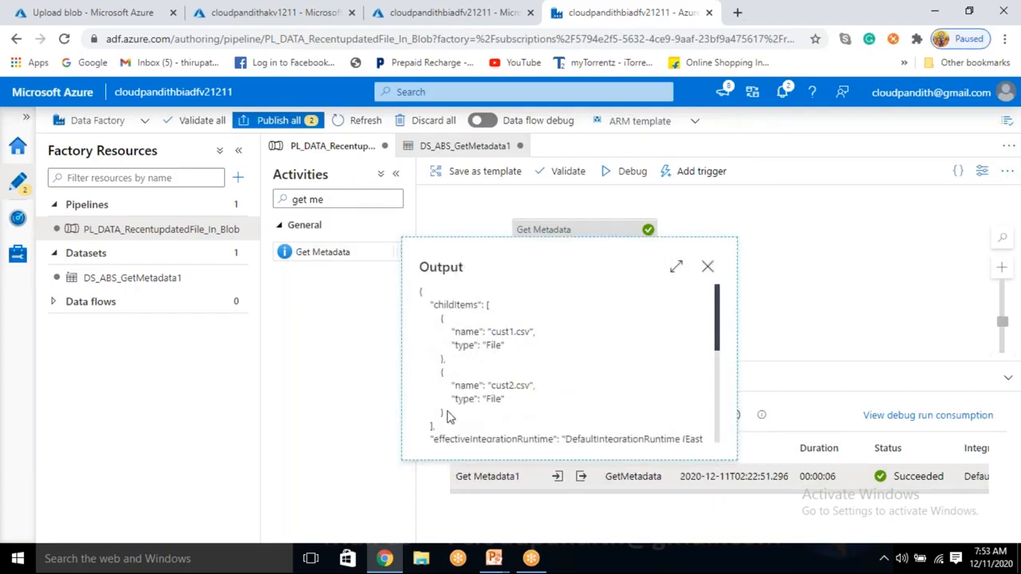
Step: Copy the two file entries under childItems from the output and paste them into a new Notepad++ document
{"action": "left_click_drag", "start_coordinate": [437, 319], "coordinate": [470, 414]}
{"action": "key", "text": "ctrl+c"}
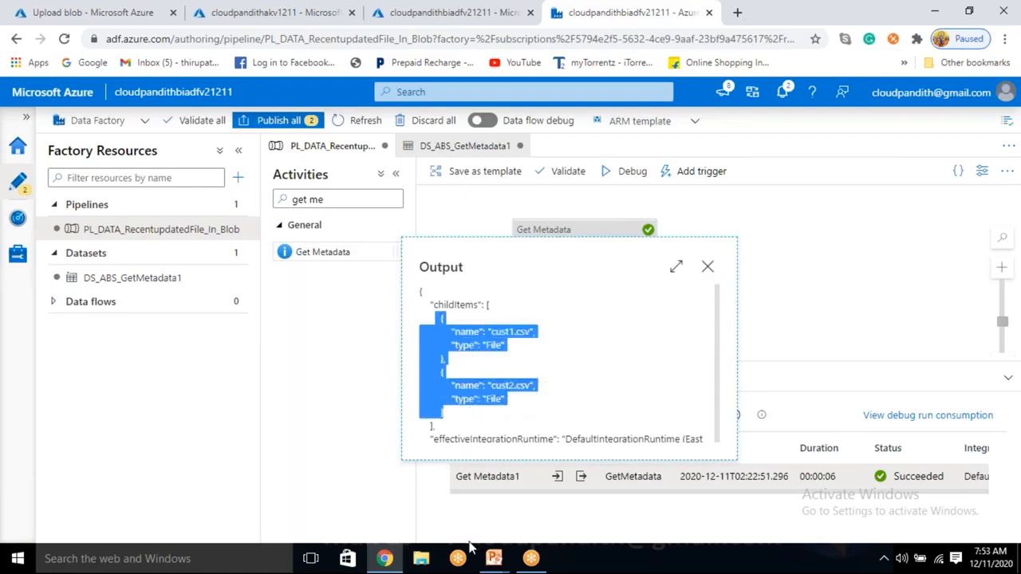
{"action": "left_click", "coordinate": [202, 569]}
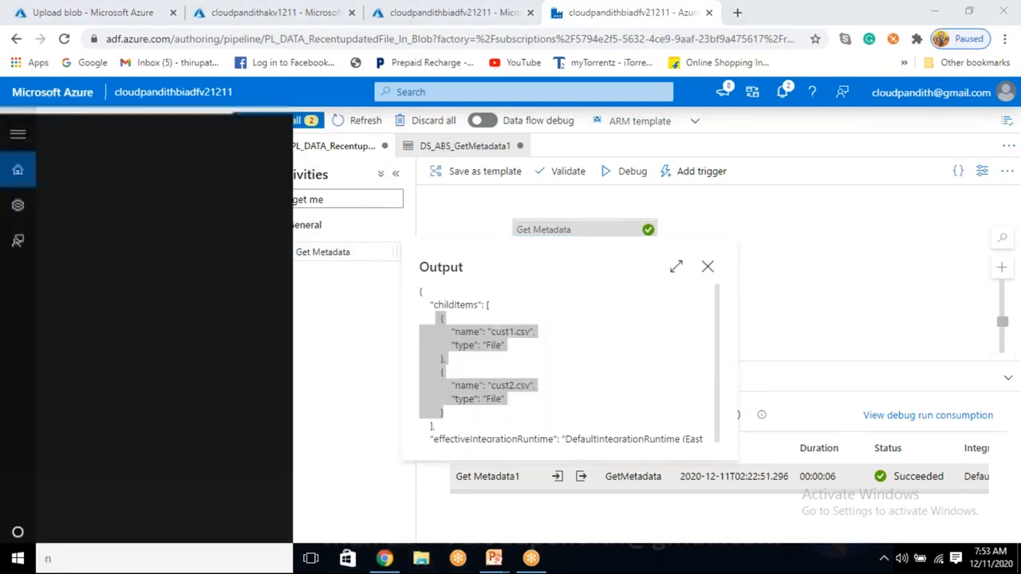
{"action": "type", "text": "note"}
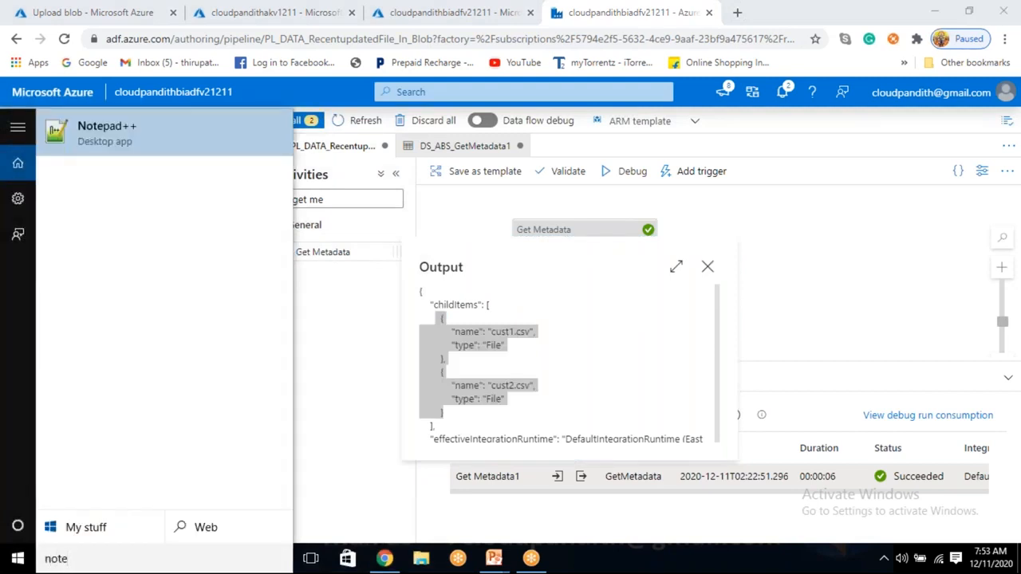
{"action": "key", "text": "Return"}
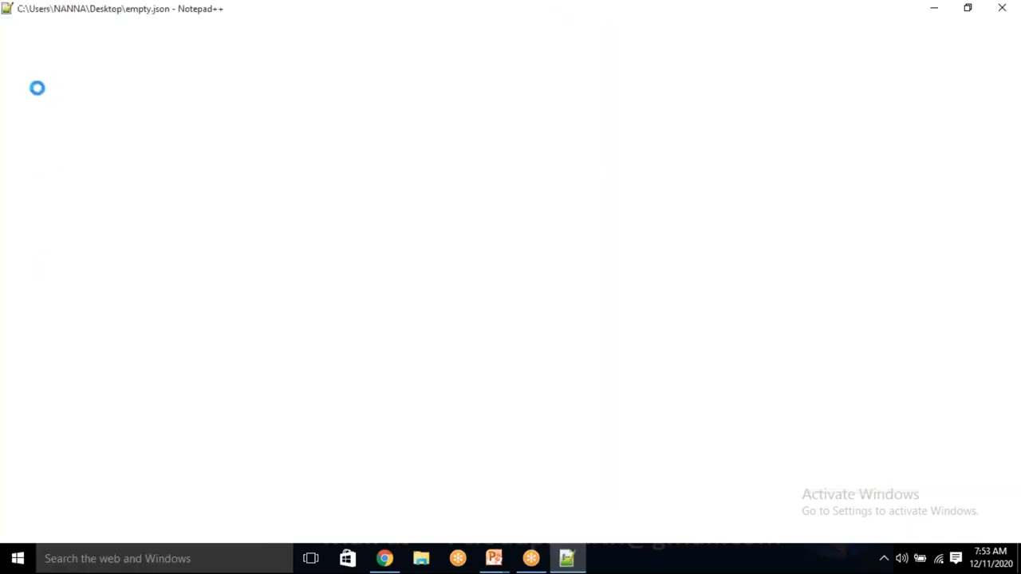
{"action": "left_click", "coordinate": [1001, 8]}
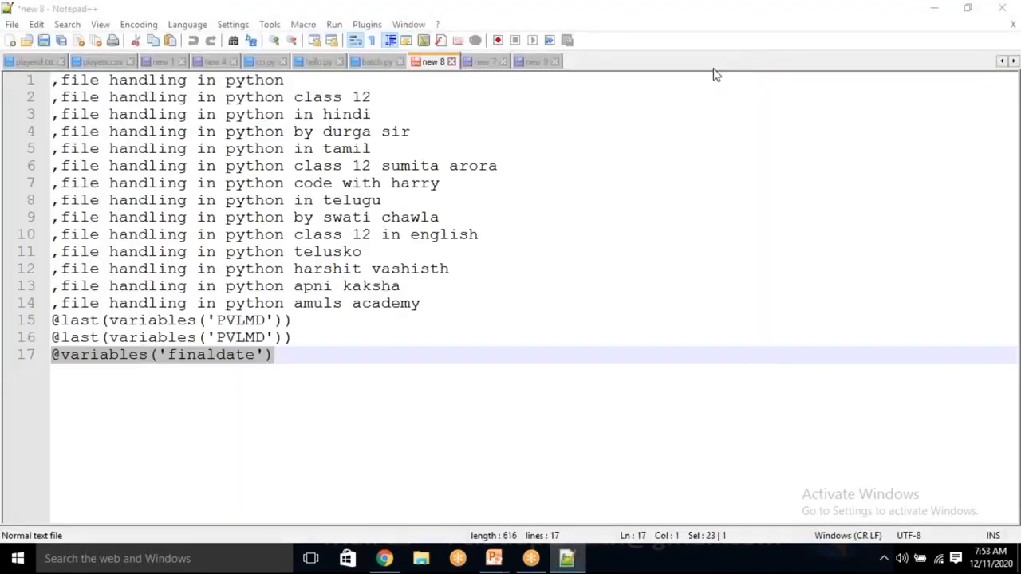
{"action": "left_click", "coordinate": [11, 40]}
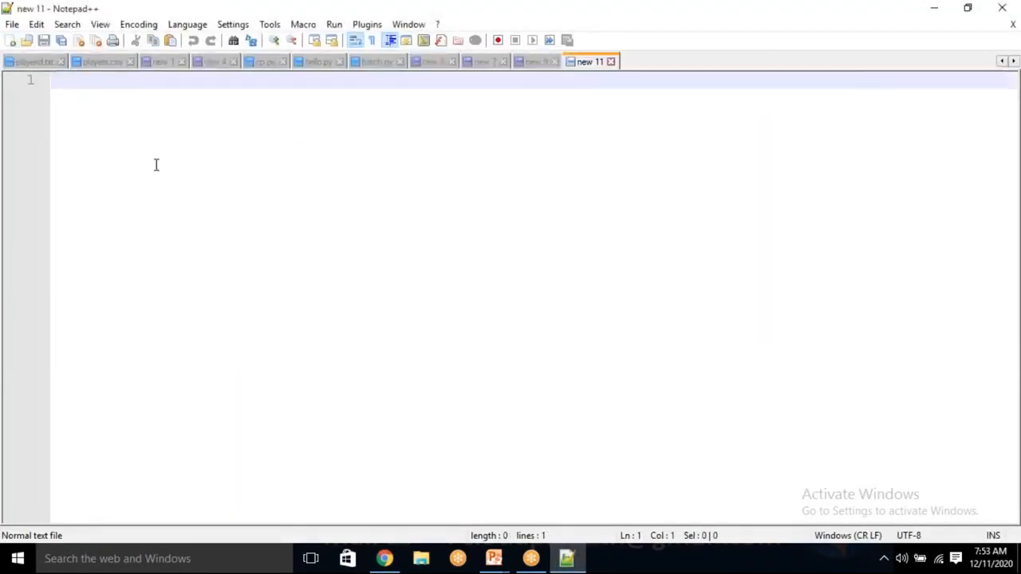
{"action": "key", "text": "ctrl+v"}
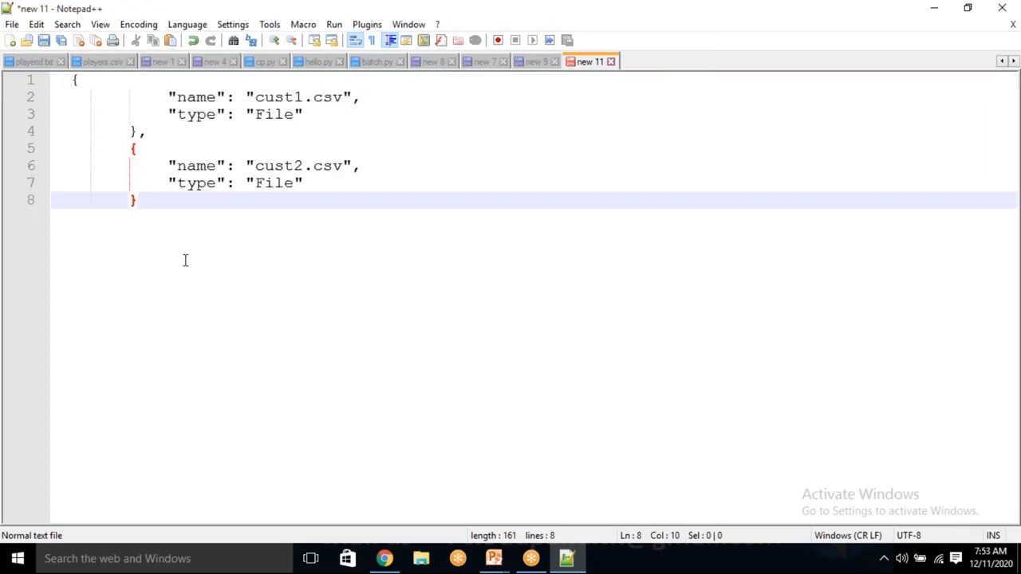
Step: Switch back to Data Factory, check the childItems key in the Get Metadata1 output, and close the output
{"action": "left_click", "coordinate": [385, 560]}
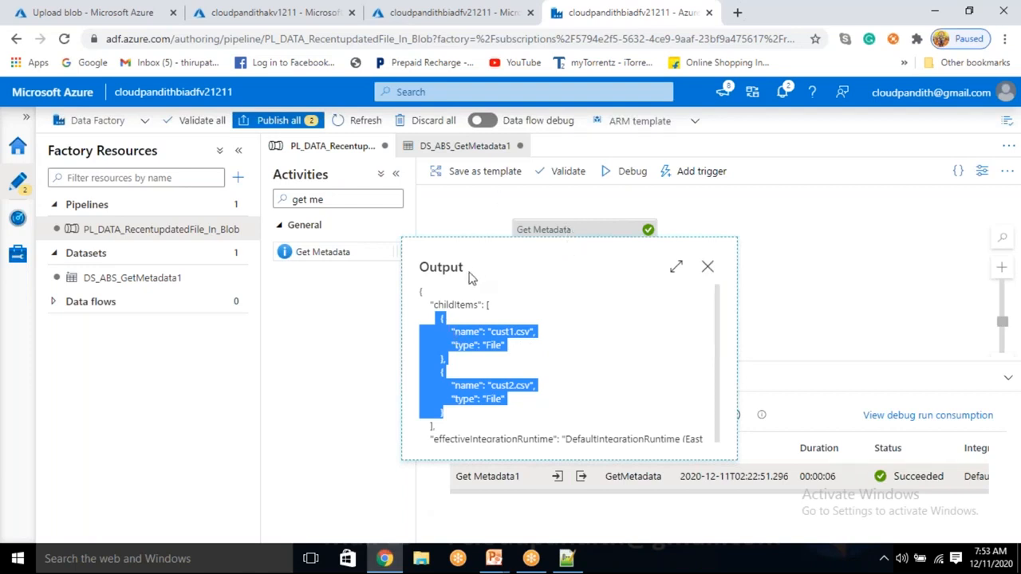
{"action": "double_click", "coordinate": [448, 267]}
{"action": "double_click", "coordinate": [456, 303]}
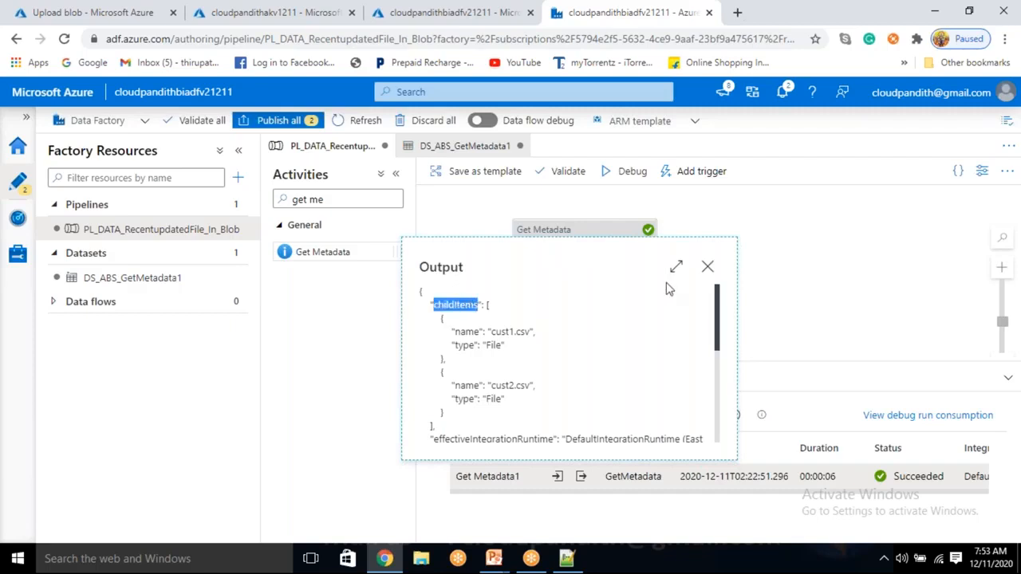
{"action": "left_click", "coordinate": [706, 267]}
Step: Add a ForEach activity to the pipeline and connect Get Metadata1's success output to it
{"action": "left_click_drag", "start_coordinate": [328, 200], "coordinate": [287, 195]}
{"action": "key", "text": "BackSpace"}
{"action": "type", "text": "for"}
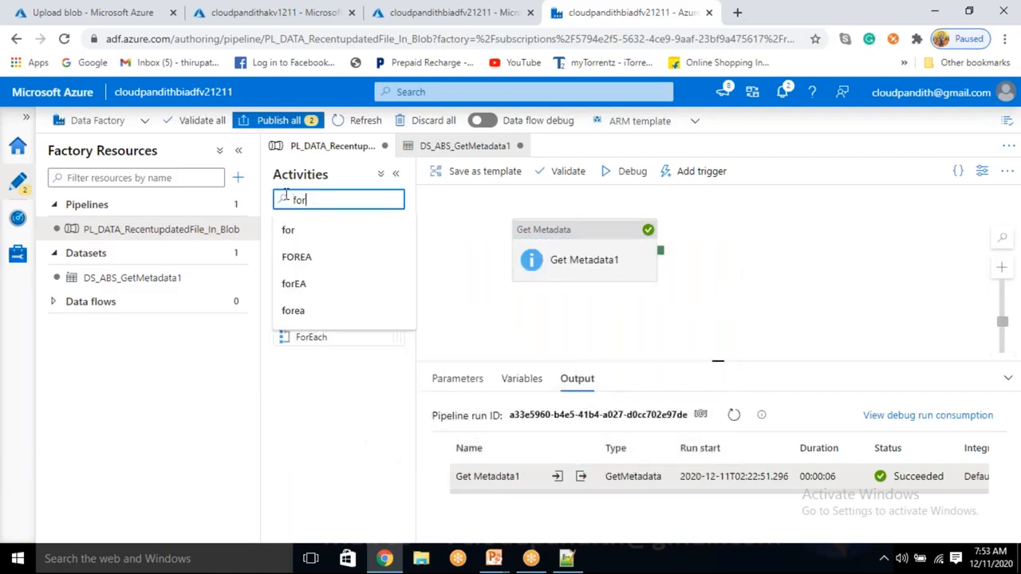
{"action": "left_click", "coordinate": [314, 224]}
{"action": "left_click_drag", "start_coordinate": [311, 337], "coordinate": [755, 240]}
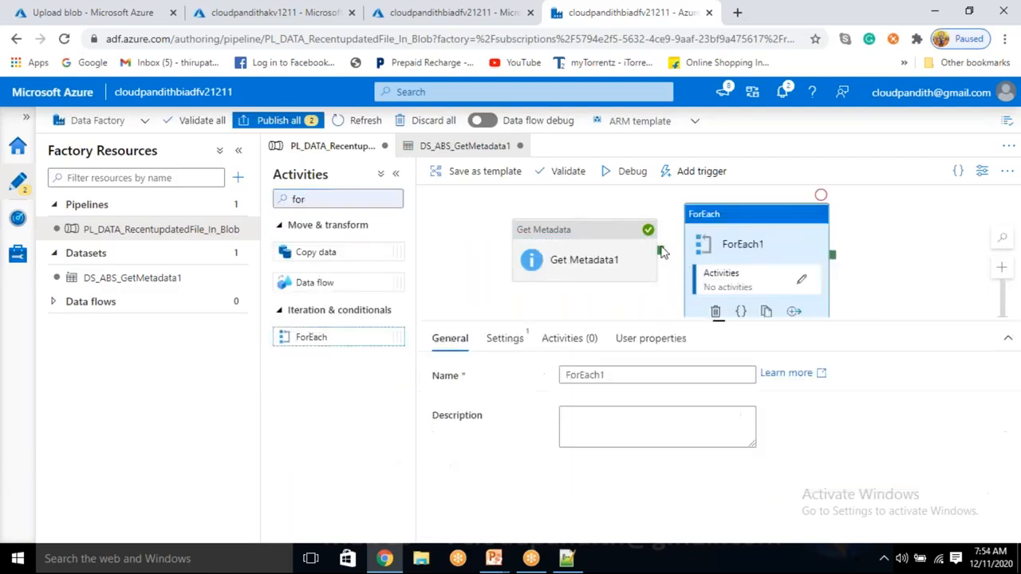
{"action": "left_click_drag", "start_coordinate": [688, 260], "coordinate": [672, 256]}
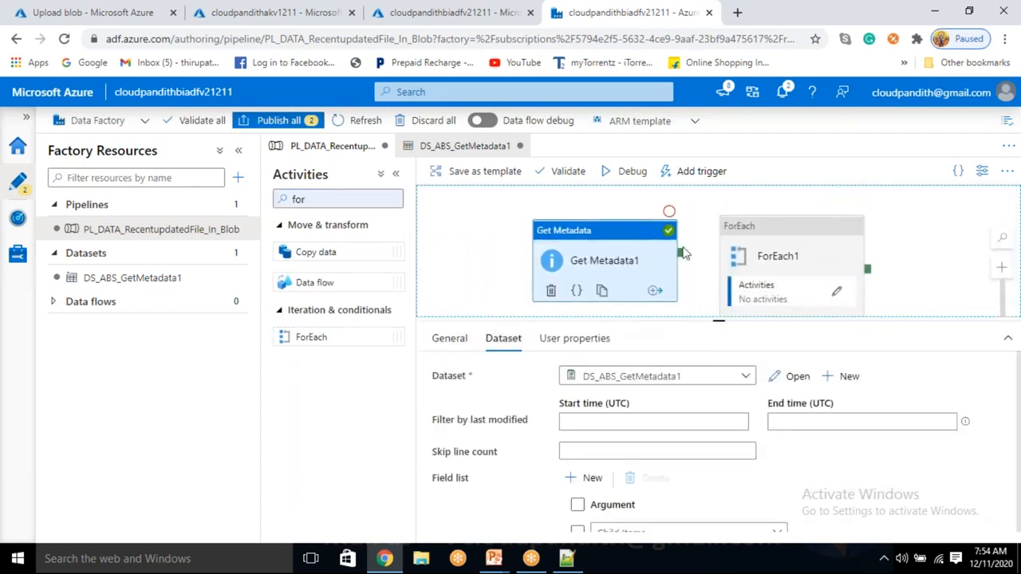
{"action": "left_click", "coordinate": [686, 256]}
{"action": "left_click_drag", "start_coordinate": [775, 279], "coordinate": [829, 269]}
{"action": "left_click", "coordinate": [821, 269]}
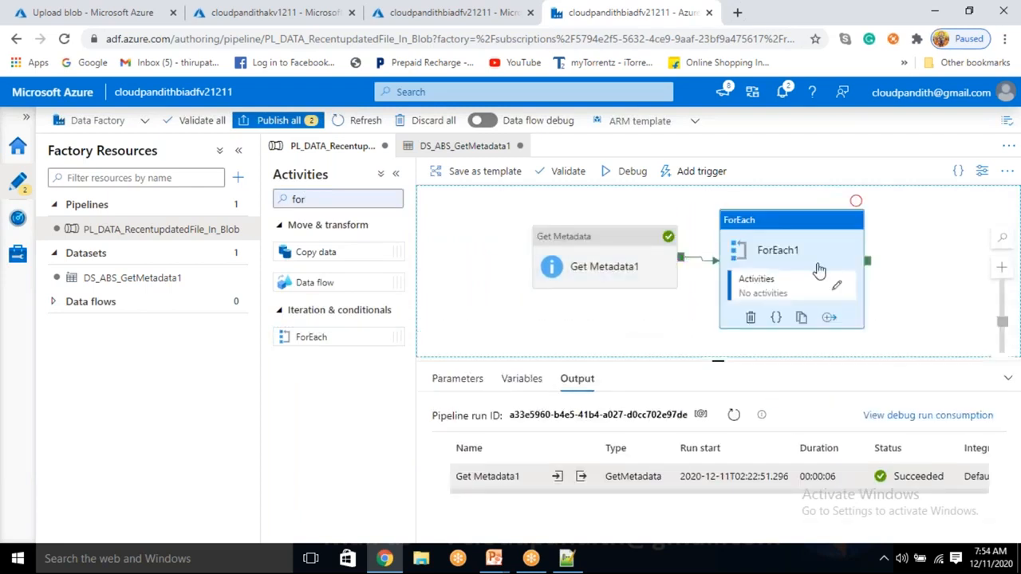
{"action": "left_click", "coordinate": [505, 339]}
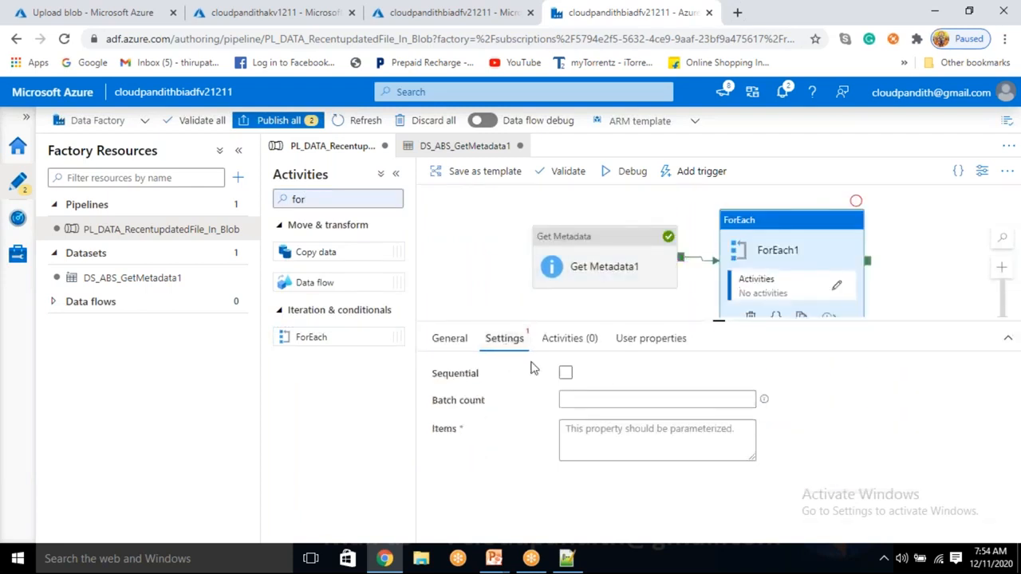
{"action": "left_click", "coordinate": [565, 373]}
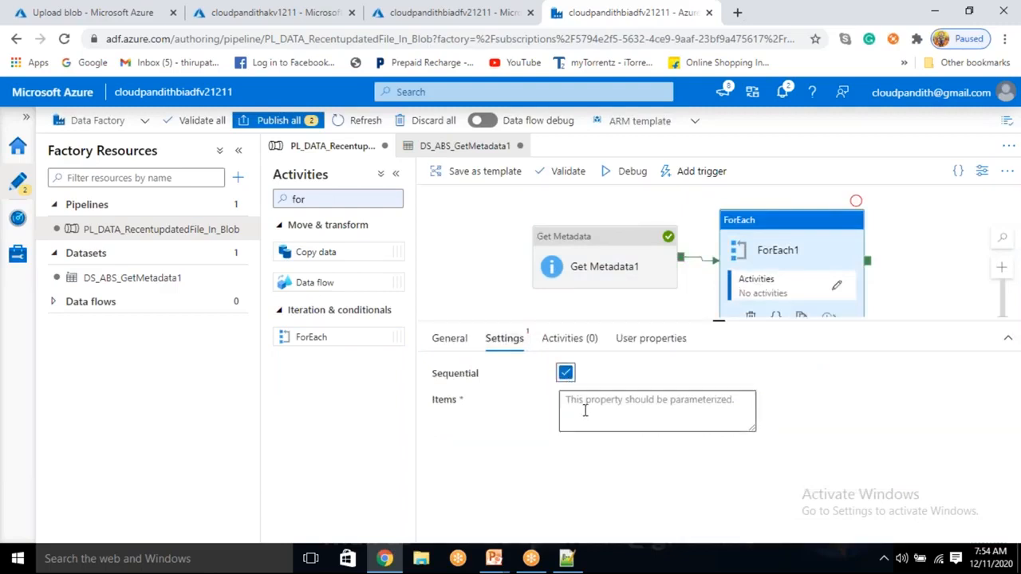
{"action": "left_click", "coordinate": [585, 410]}
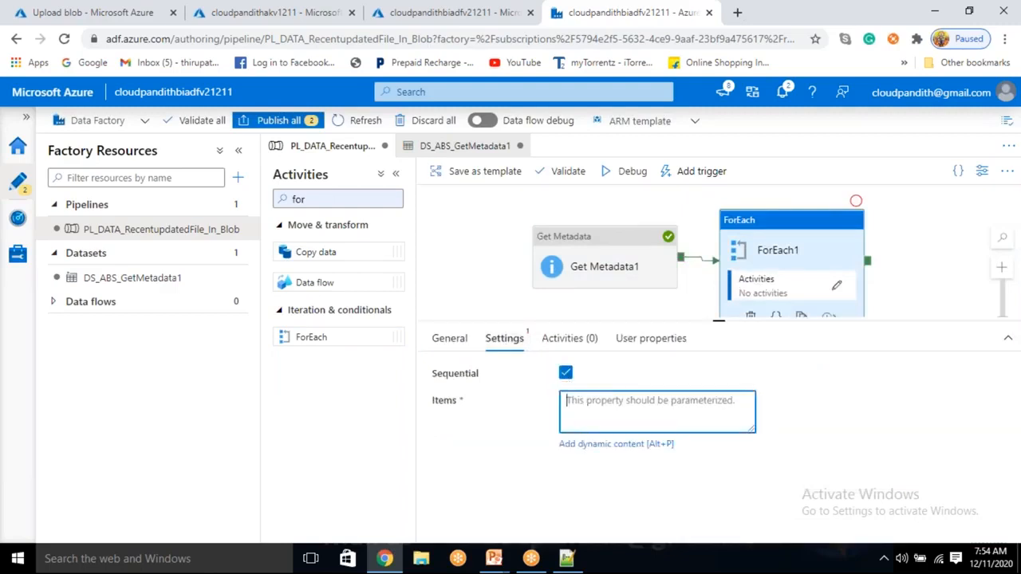
{"action": "left_click", "coordinate": [616, 443]}
{"action": "scroll", "coordinate": [645, 463], "scroll_direction": "down", "scroll_amount": 10}
{"action": "scroll", "coordinate": [637, 481], "scroll_direction": "down", "scroll_amount": 2}
{"action": "left_click", "coordinate": [634, 477]}
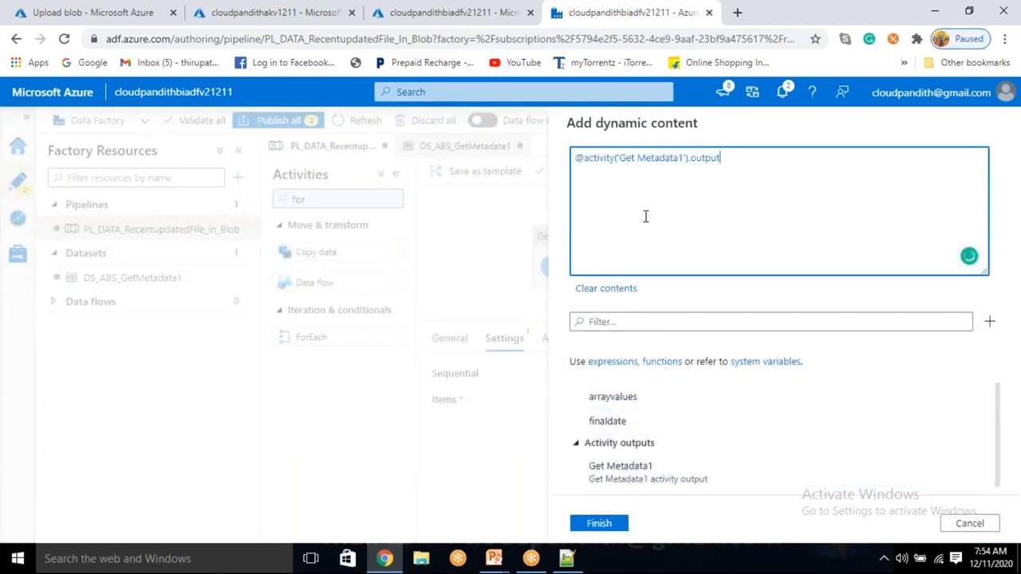
{"action": "type", "text": ".childItems"}
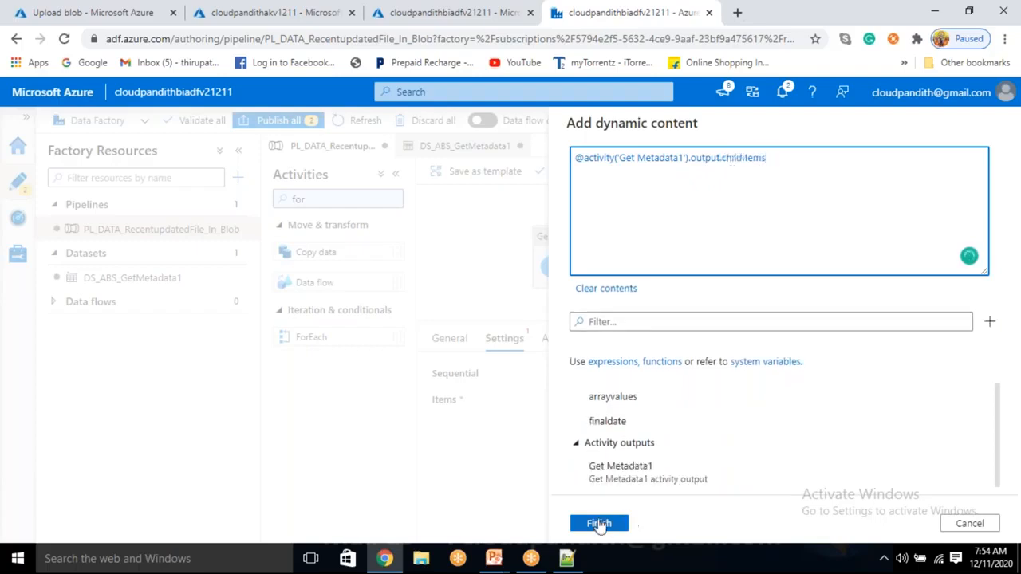
{"action": "left_click", "coordinate": [599, 524]}
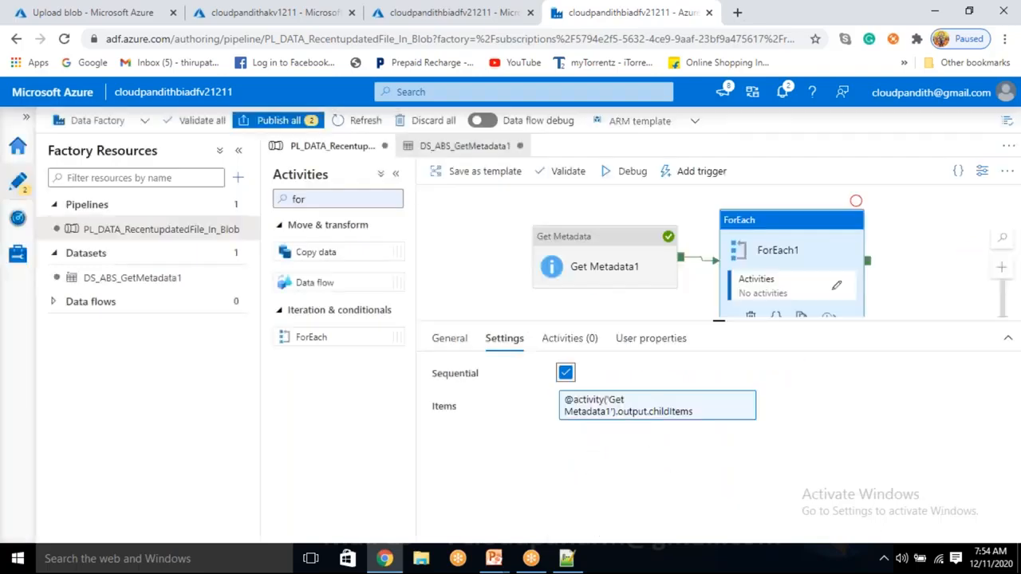
Step: Open ForEach1's inner activities for editing, and review the name and type keys in the Notepad++ document
{"action": "left_click", "coordinate": [835, 289]}
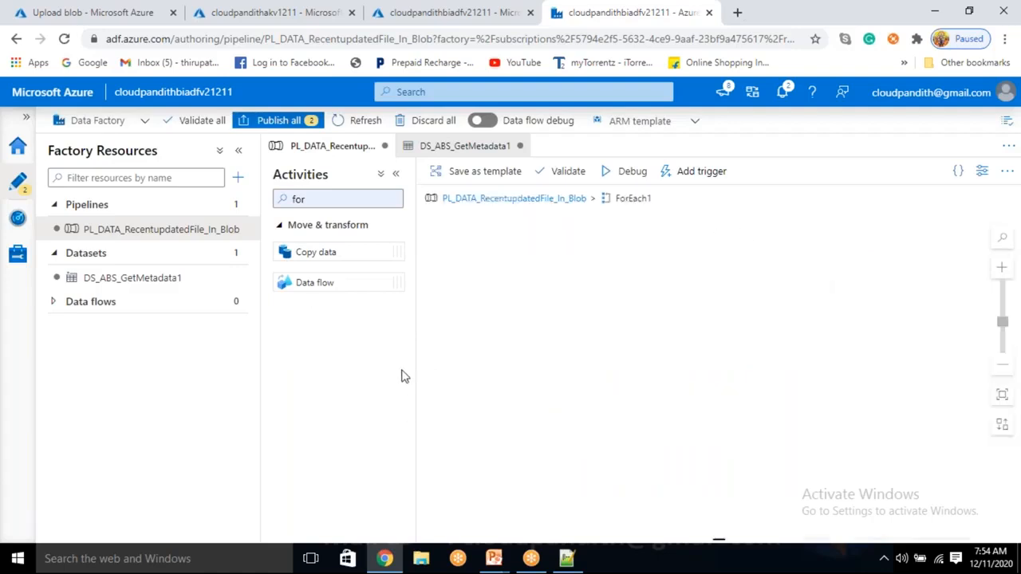
{"action": "double_click", "coordinate": [293, 199]}
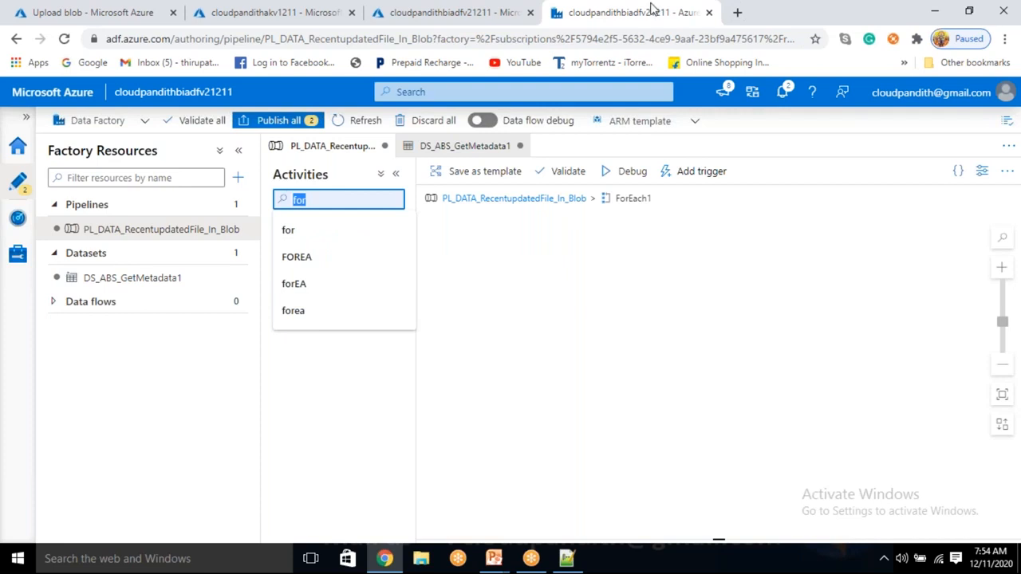
{"action": "left_click", "coordinate": [566, 558]}
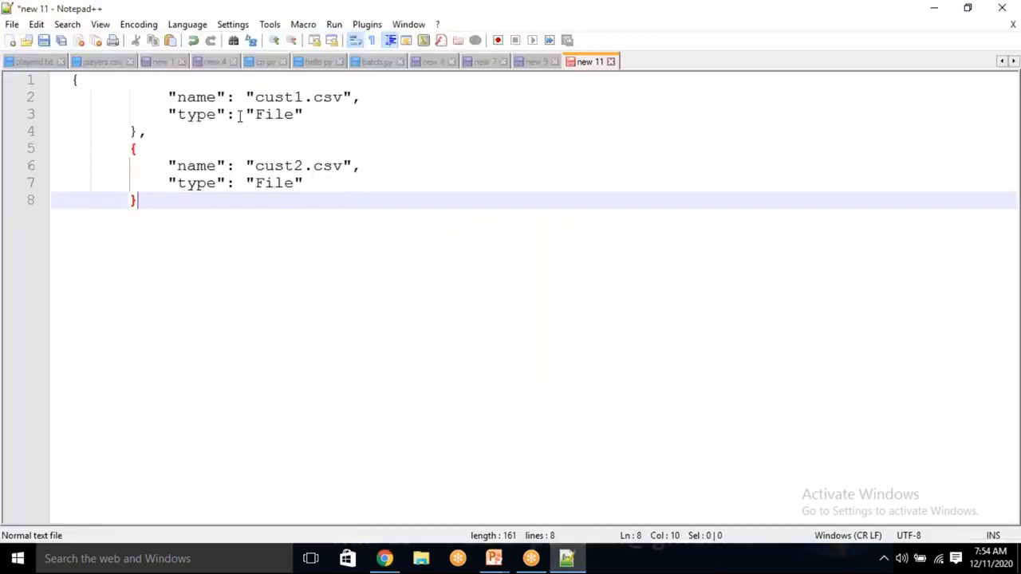
{"action": "double_click", "coordinate": [213, 98]}
{"action": "double_click", "coordinate": [197, 114]}
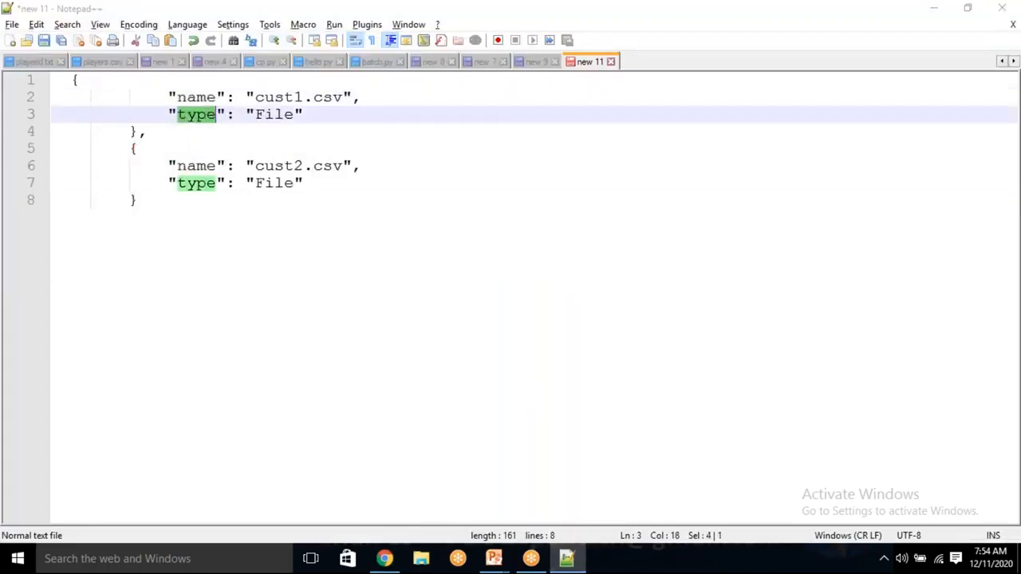
{"action": "key", "text": "alt+Tab"}
Step: Search the activities for Get Metadata and add a Get Metadata activity inside ForEach1
{"action": "left_click", "coordinate": [323, 199]}
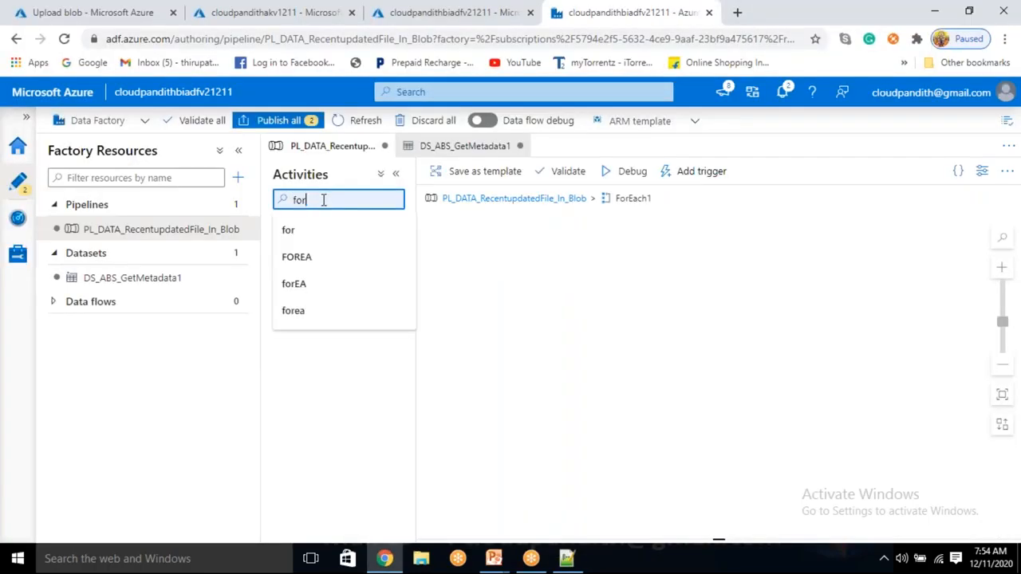
{"action": "key", "text": "BackSpace"}
{"action": "type", "text": "Get Mea"}
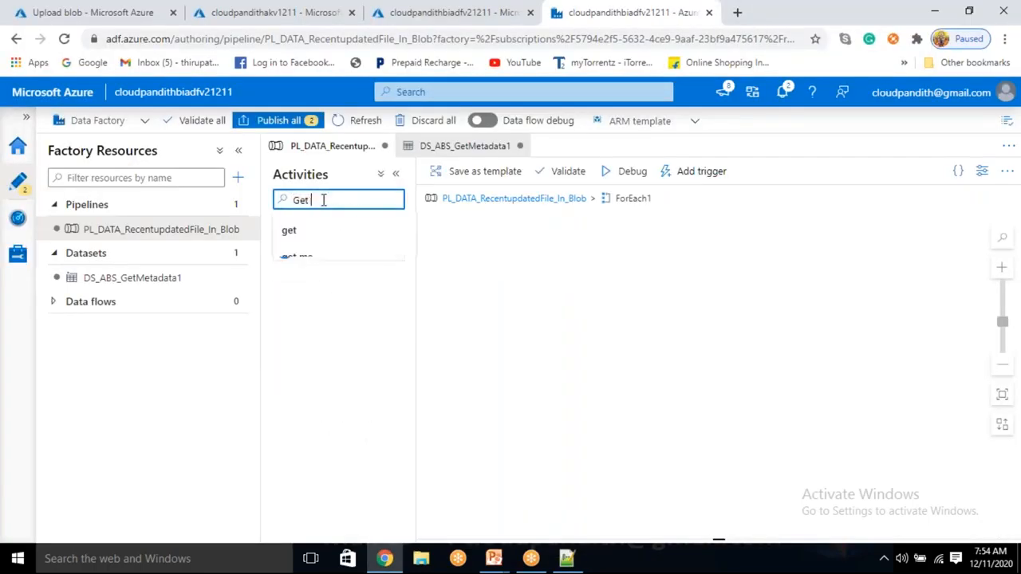
{"action": "key", "text": "BackSpace"}
{"action": "key", "text": "BackSpace"}
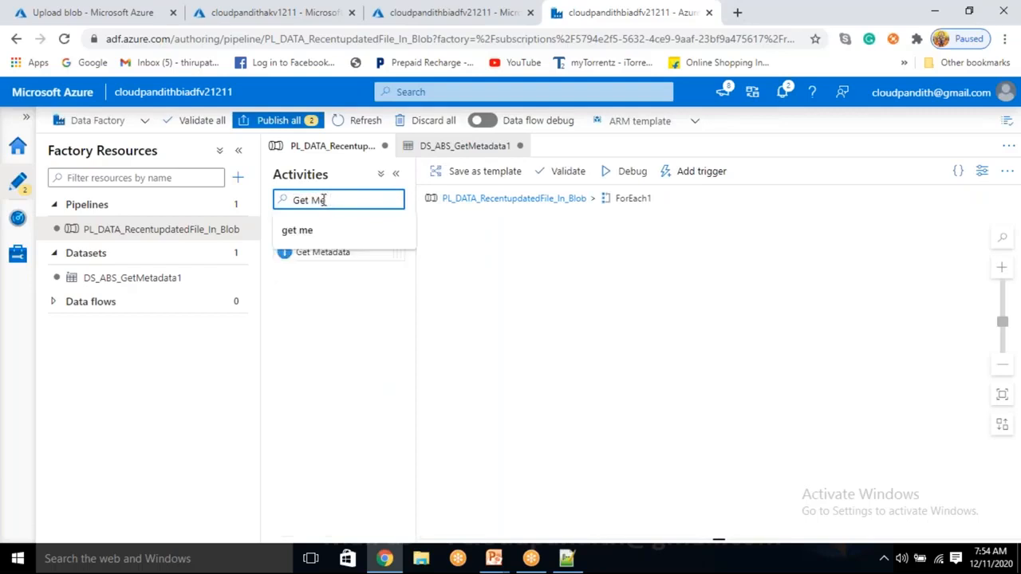
{"action": "type", "text": "tadata"}
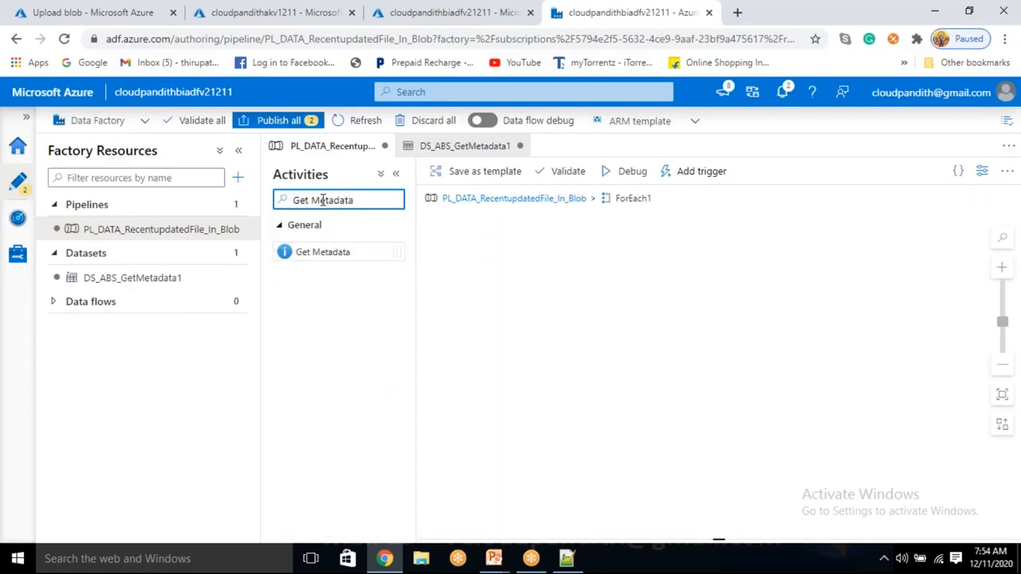
{"action": "left_click_drag", "start_coordinate": [322, 251], "coordinate": [638, 292]}
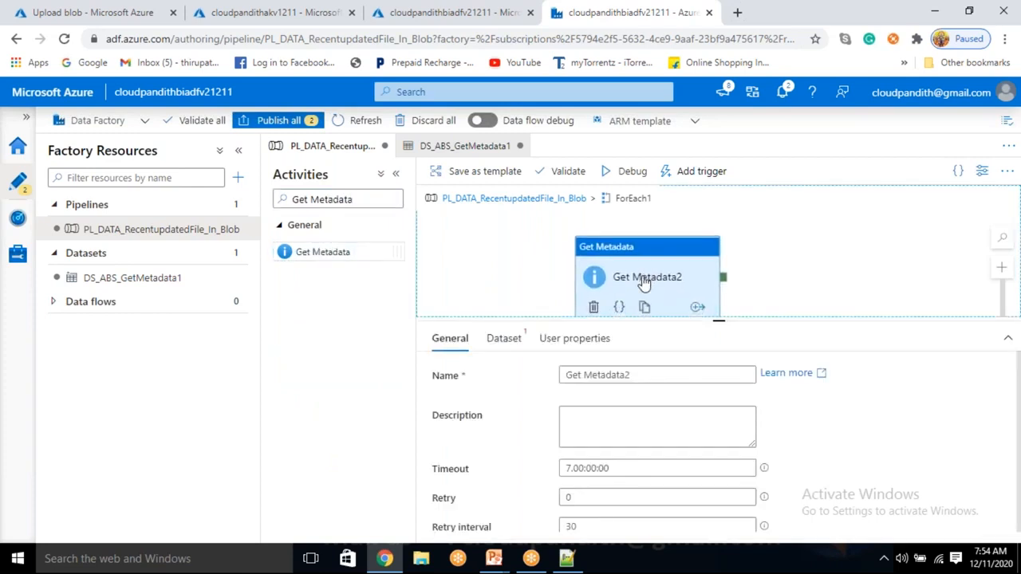
Step: Start a new dataset for the Get Metadata2 activity and choose DelimitedText as its format
{"action": "left_click", "coordinate": [507, 338]}
{"action": "left_click", "coordinate": [595, 382]}
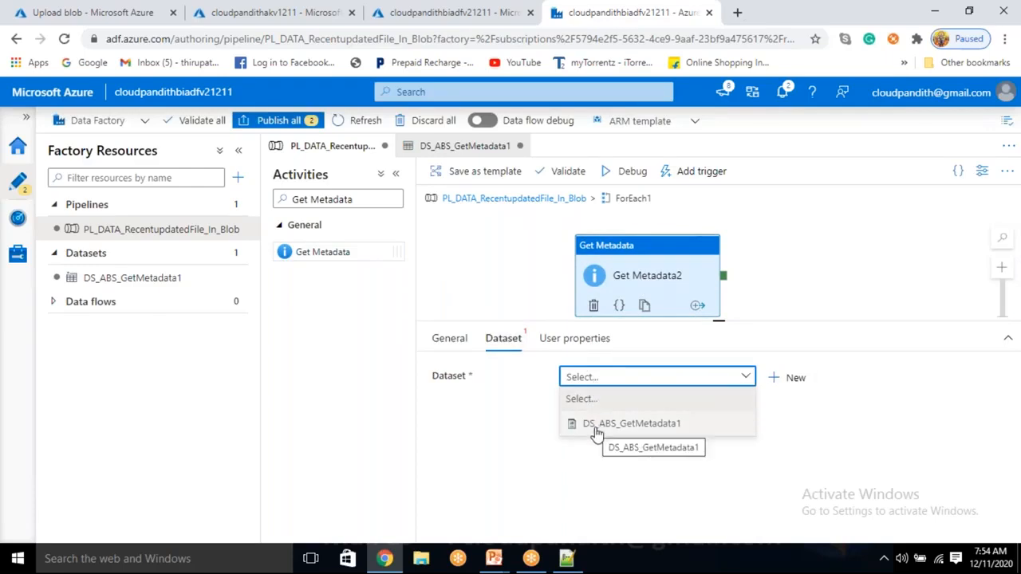
{"action": "left_click", "coordinate": [614, 383]}
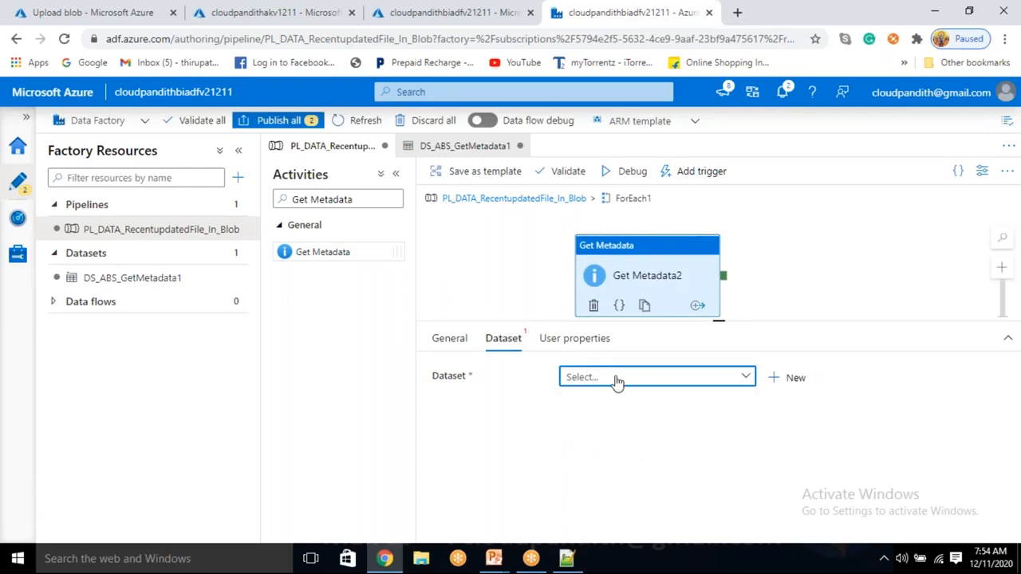
{"action": "left_click", "coordinate": [798, 388]}
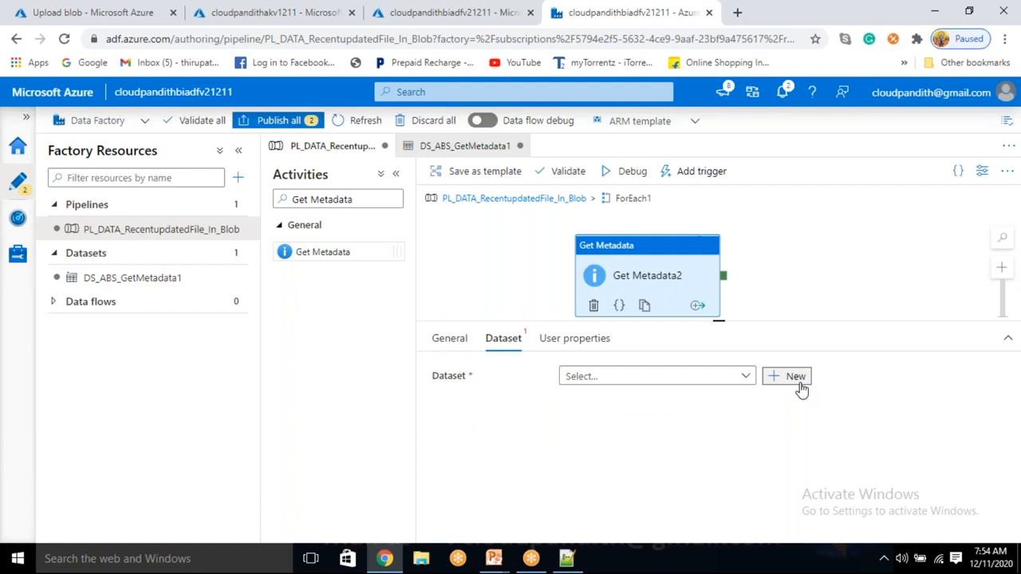
{"action": "left_click", "coordinate": [798, 388]}
{"action": "left_click", "coordinate": [603, 524]}
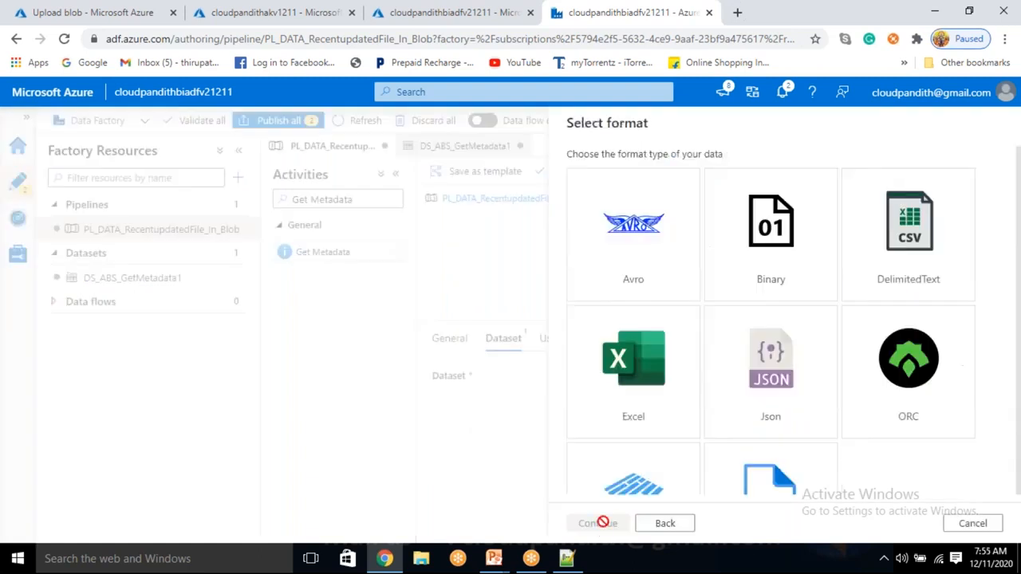
{"action": "left_click", "coordinate": [909, 222]}
{"action": "left_click", "coordinate": [608, 525]}
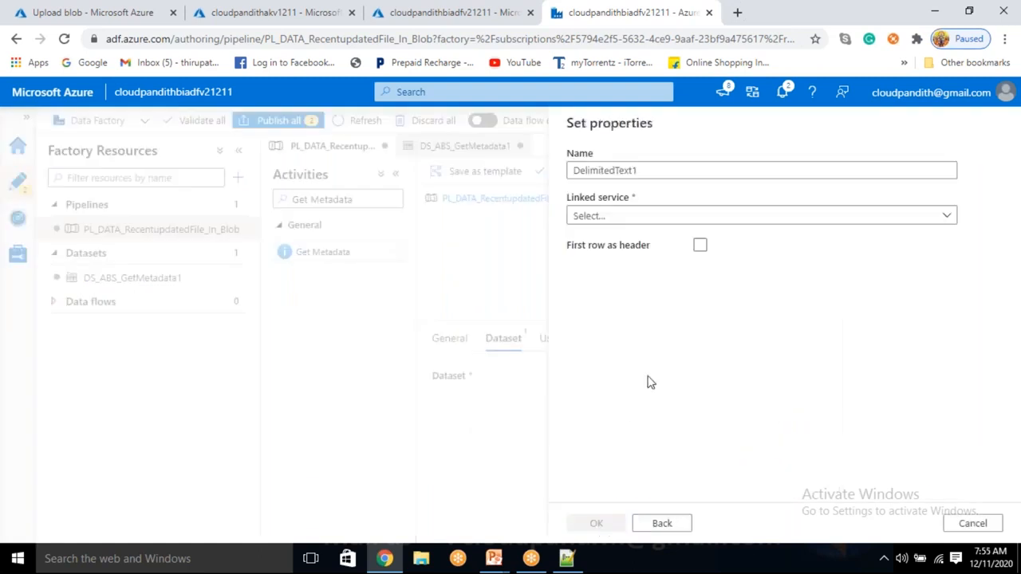
Step: Name the new dataset DS_ABS_GetMetadata2 and select LS_ABS as its linked service
{"action": "double_click", "coordinate": [659, 170]}
{"action": "type", "text": "DS_ABS_GetMetadata2"}
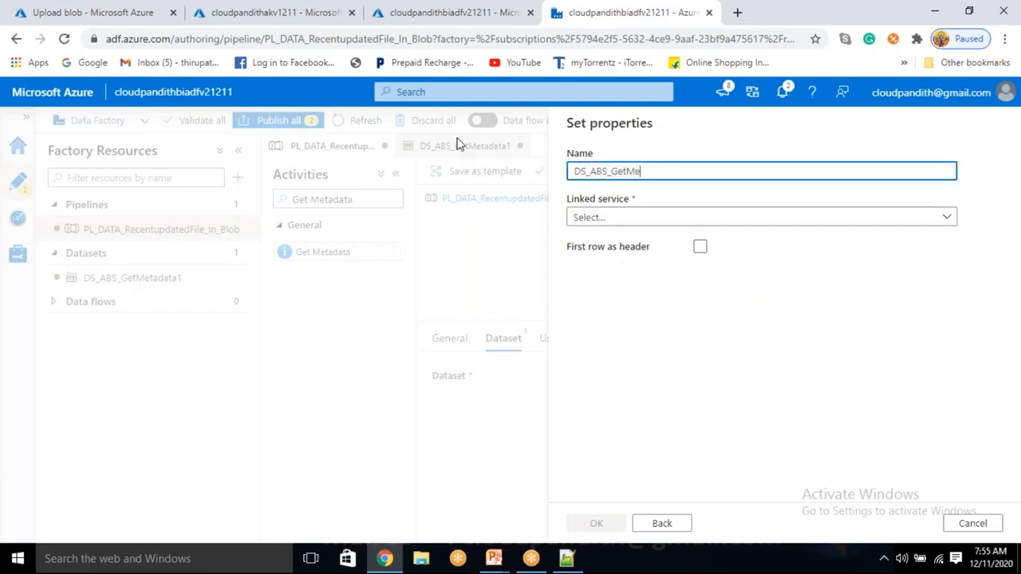
{"action": "left_click", "coordinate": [642, 218]}
{"action": "left_click", "coordinate": [619, 316]}
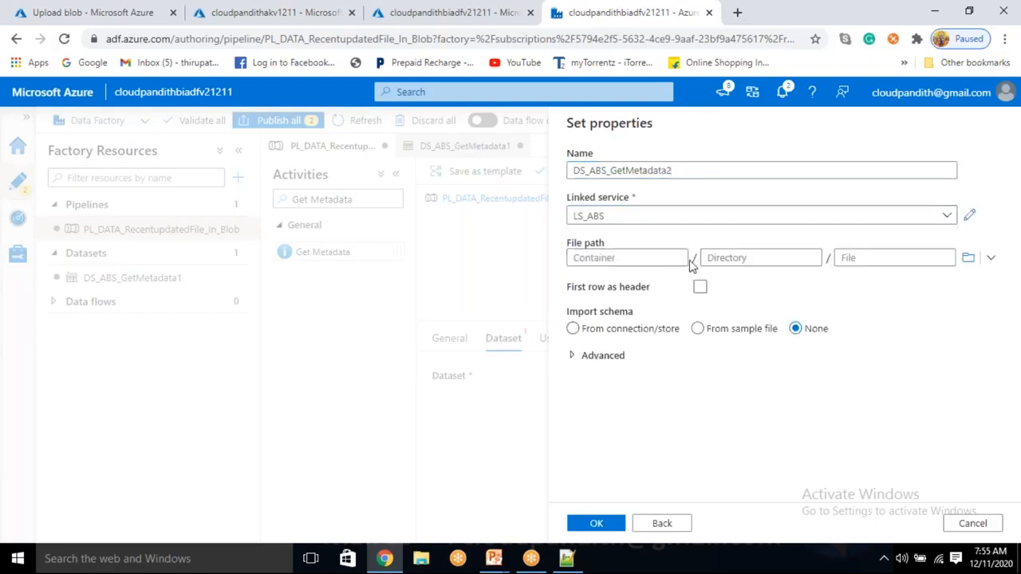
Step: Set the new dataset's file path to the input container without a directory or file, and create the dataset
{"action": "left_click", "coordinate": [967, 257]}
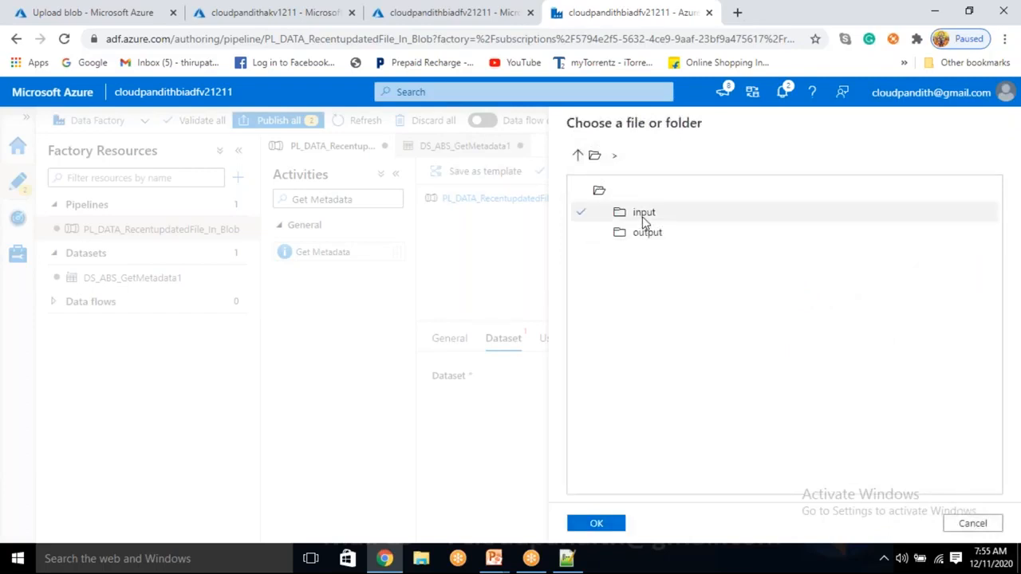
{"action": "double_click", "coordinate": [643, 215]}
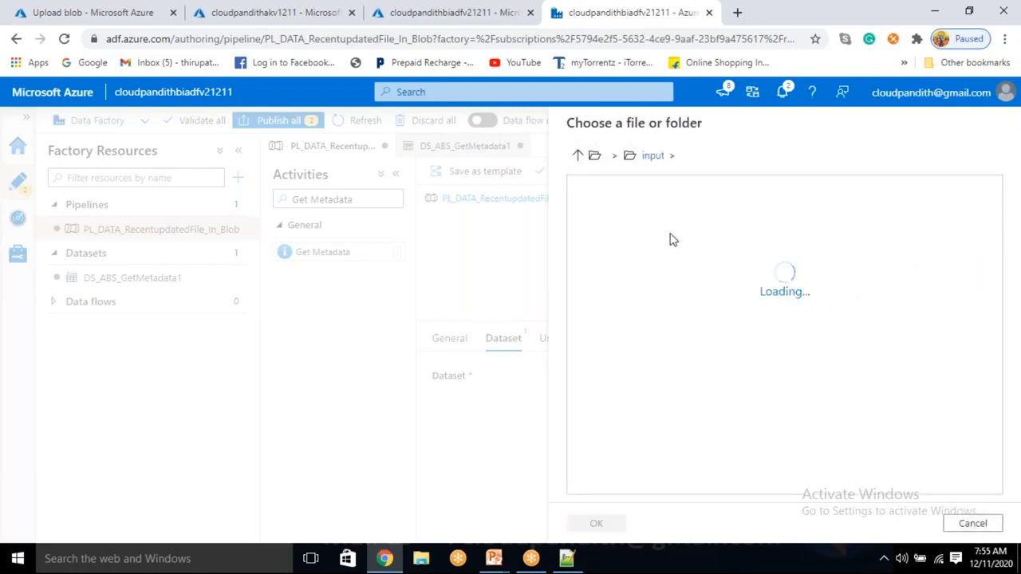
{"action": "left_click", "coordinate": [592, 524]}
{"action": "left_click", "coordinate": [734, 257]}
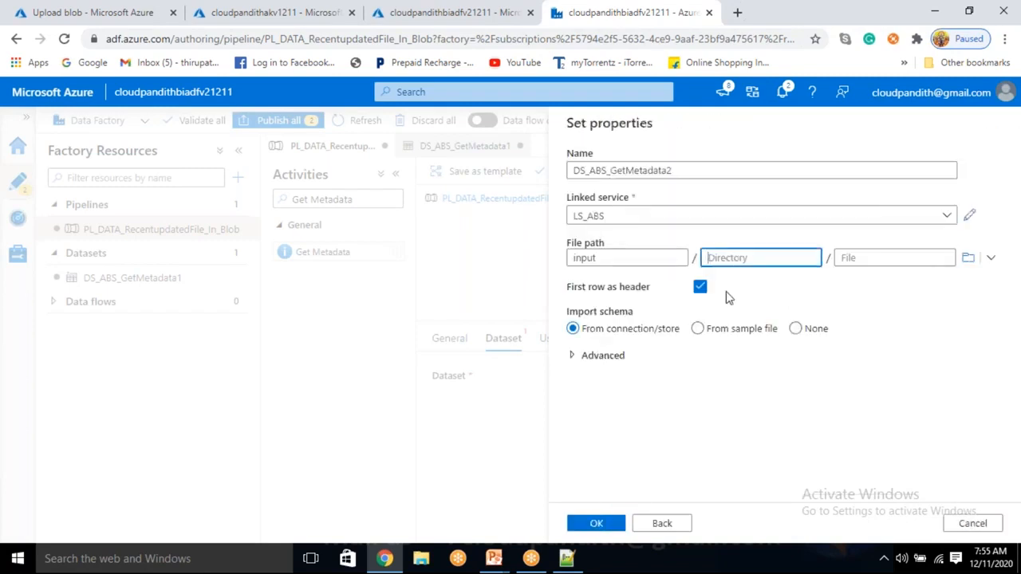
{"action": "left_click", "coordinate": [604, 524]}
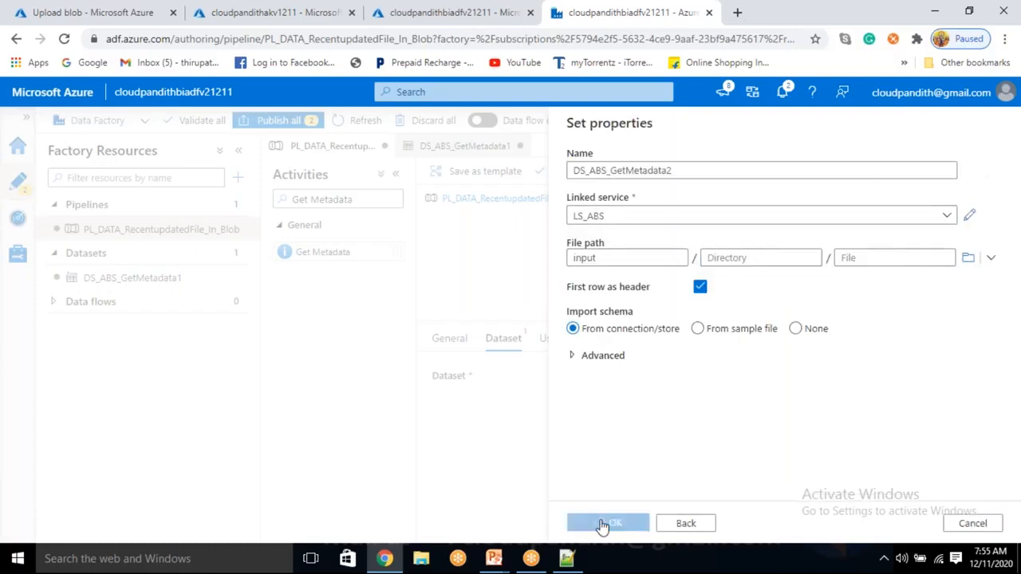
{"action": "left_click", "coordinate": [735, 255]}
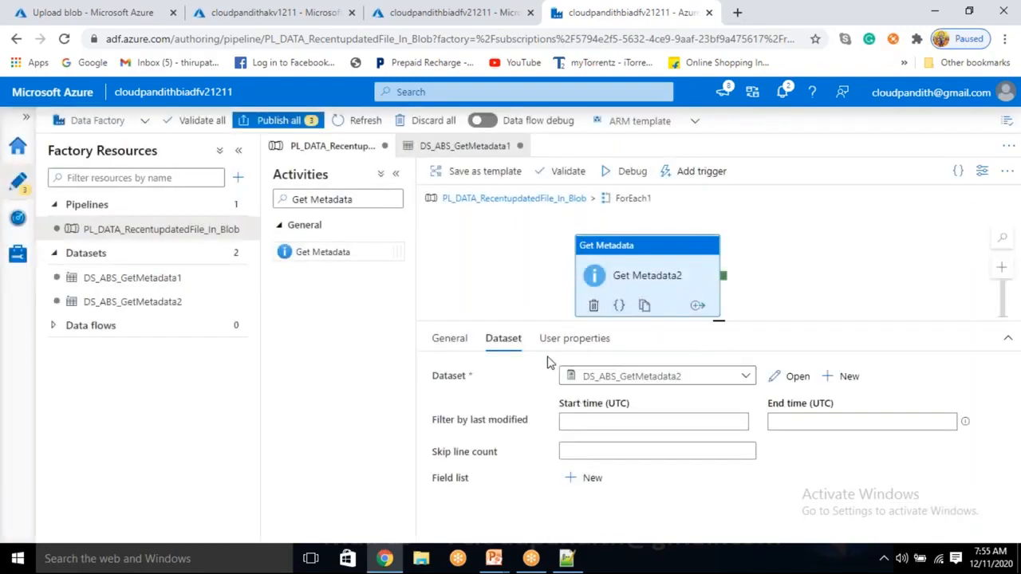
Step: Open the DS_ABS_GetMetadata2 dataset and add a String parameter named sourcefilename
{"action": "left_click_drag", "start_coordinate": [713, 323], "coordinate": [713, 344]}
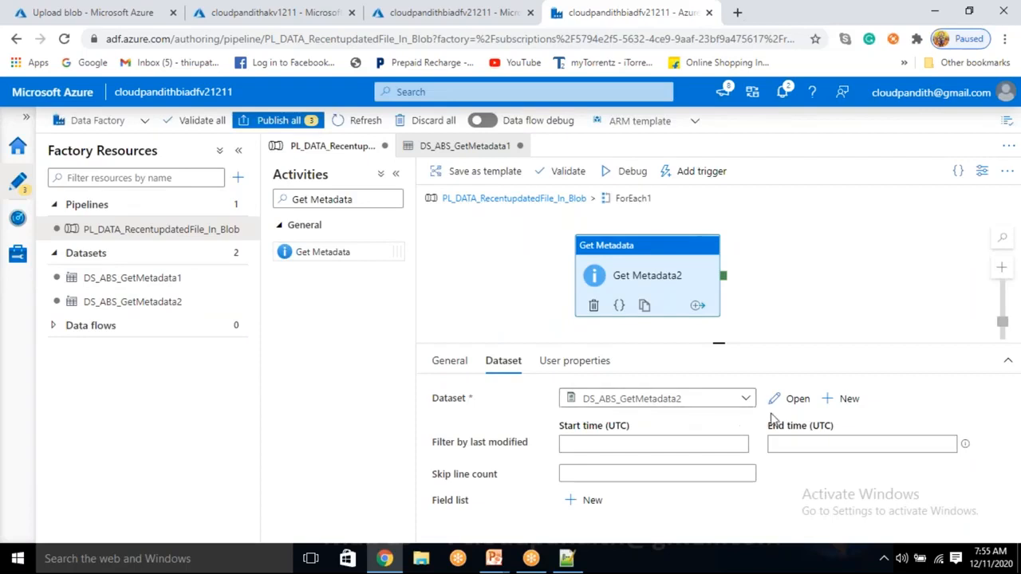
{"action": "left_click", "coordinate": [792, 399]}
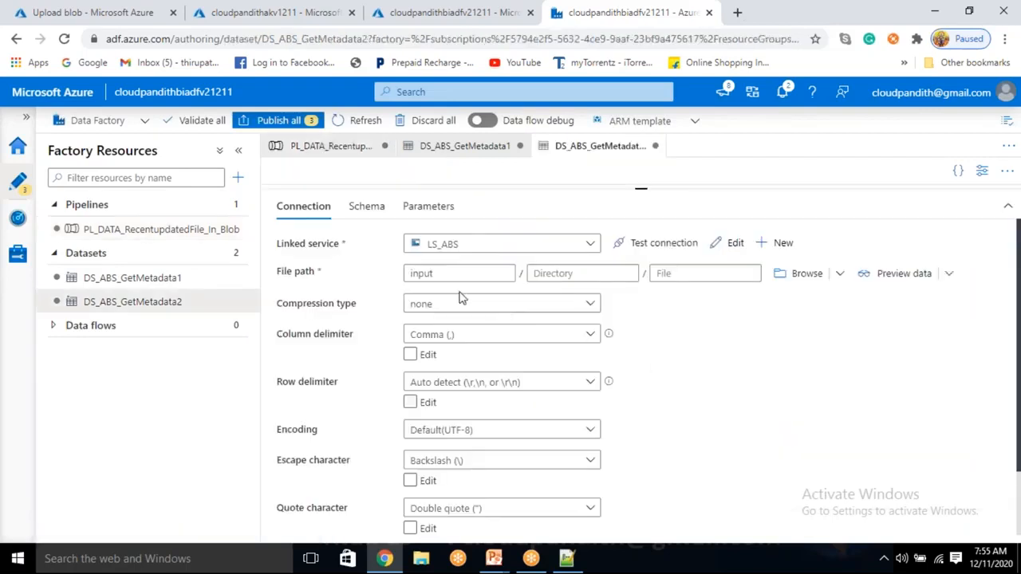
{"action": "double_click", "coordinate": [422, 296]}
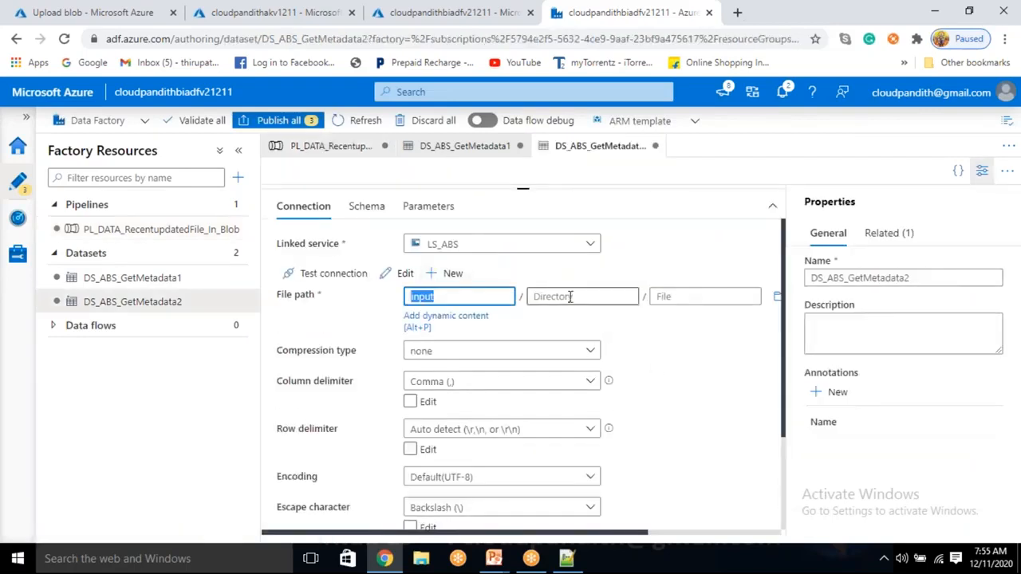
{"action": "left_click", "coordinate": [693, 294]}
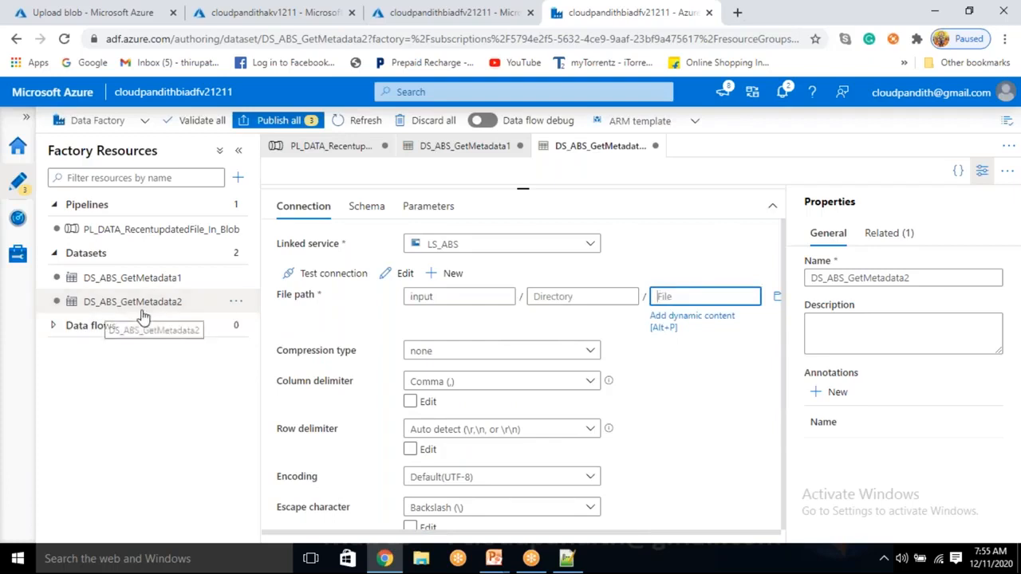
{"action": "left_click", "coordinate": [434, 209]}
{"action": "left_click", "coordinate": [318, 243]}
{"action": "left_click", "coordinate": [326, 306]}
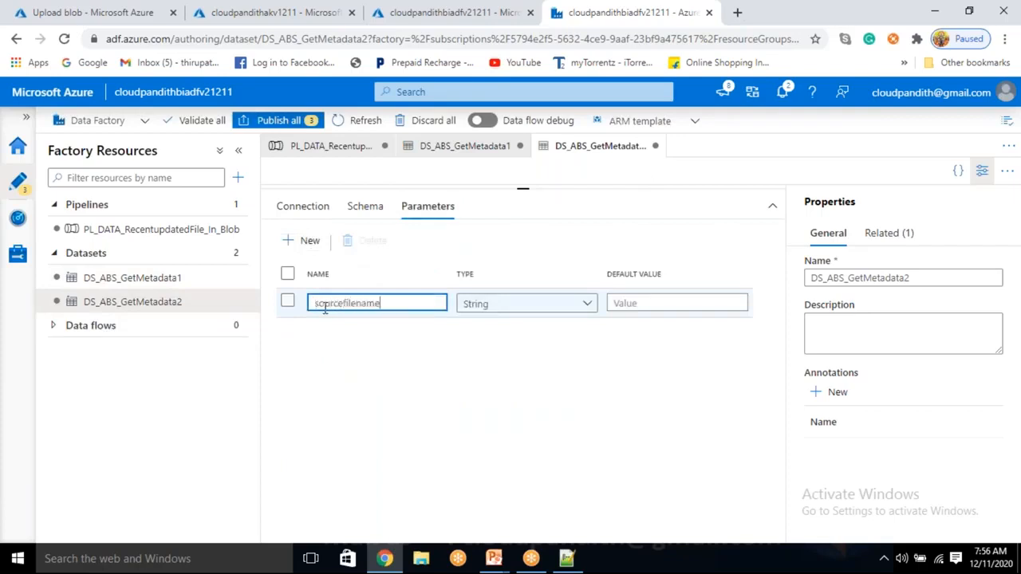
{"action": "left_click", "coordinate": [289, 209]}
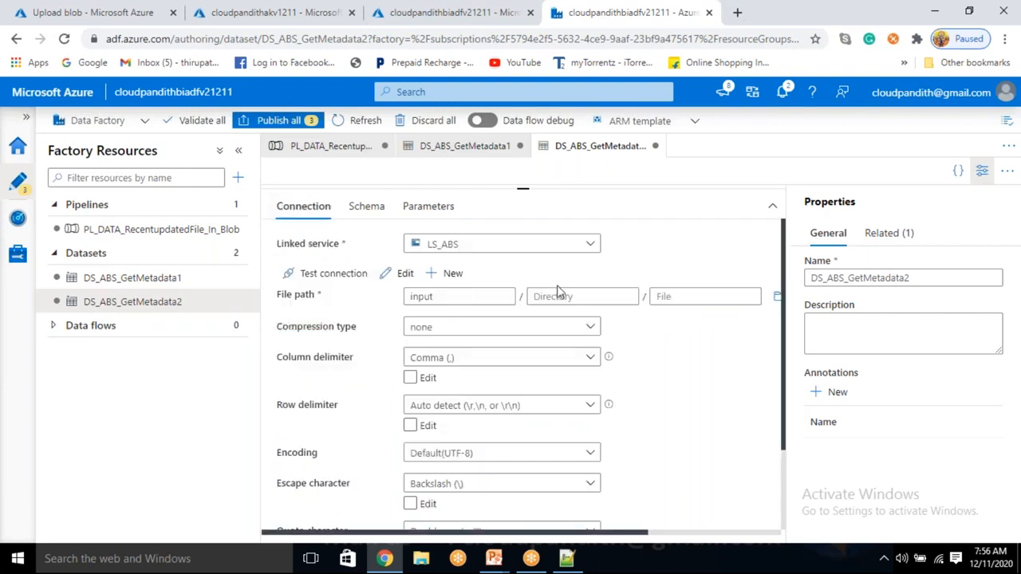
{"action": "left_click", "coordinate": [661, 297]}
{"action": "left_click", "coordinate": [670, 319]}
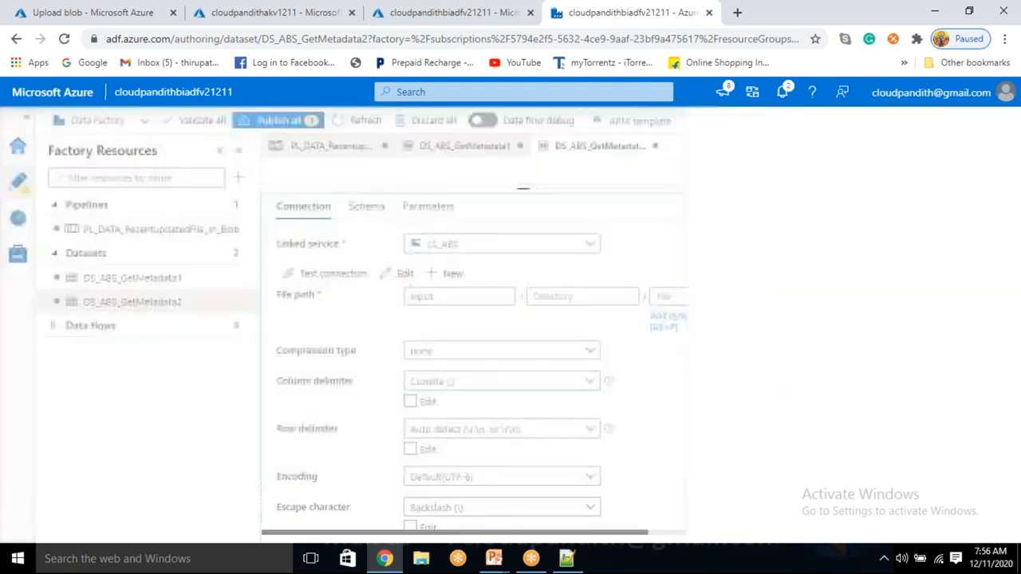
{"action": "scroll", "coordinate": [670, 466], "scroll_direction": "down", "scroll_amount": 3}
{"action": "left_click", "coordinate": [650, 481]}
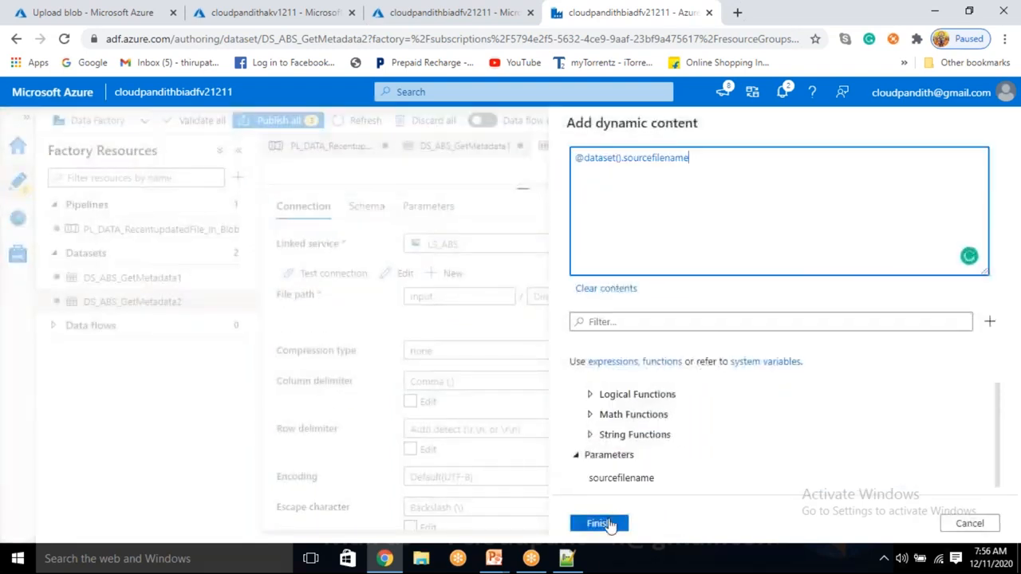
{"action": "left_click", "coordinate": [599, 523]}
{"action": "left_click", "coordinate": [428, 199]}
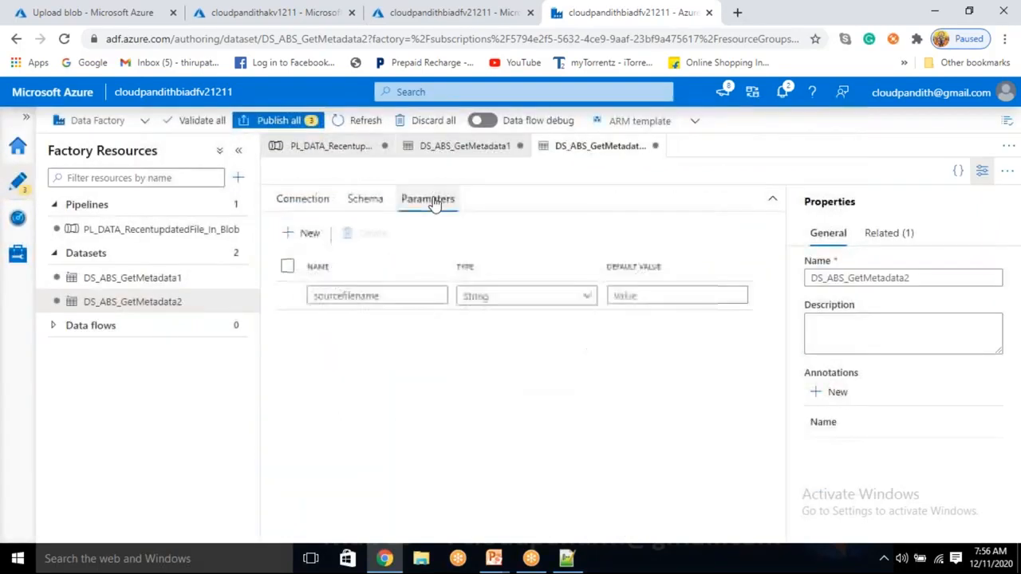
{"action": "left_click", "coordinate": [189, 229]}
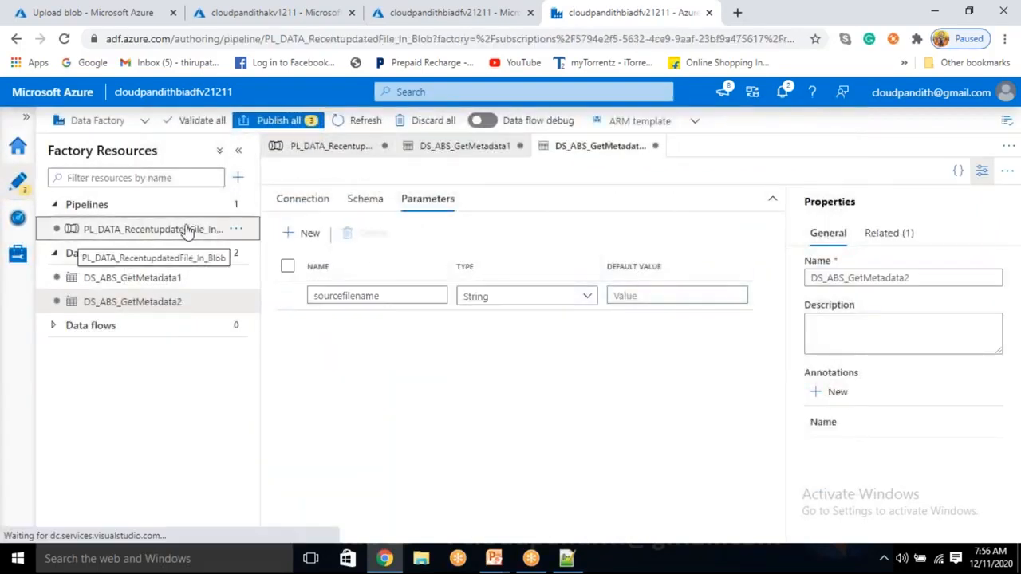
{"action": "left_click", "coordinate": [706, 477]}
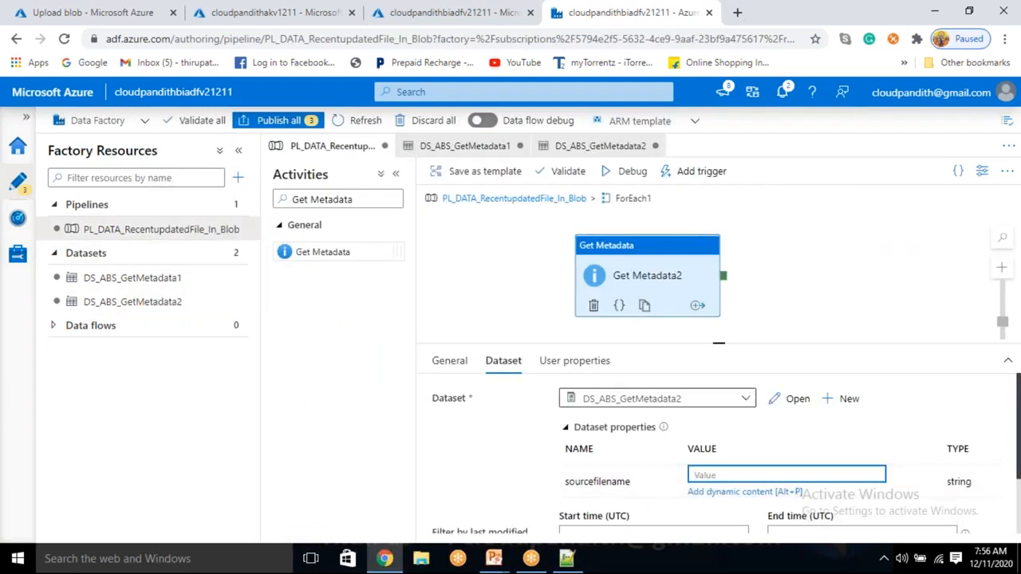
{"action": "left_click", "coordinate": [722, 493]}
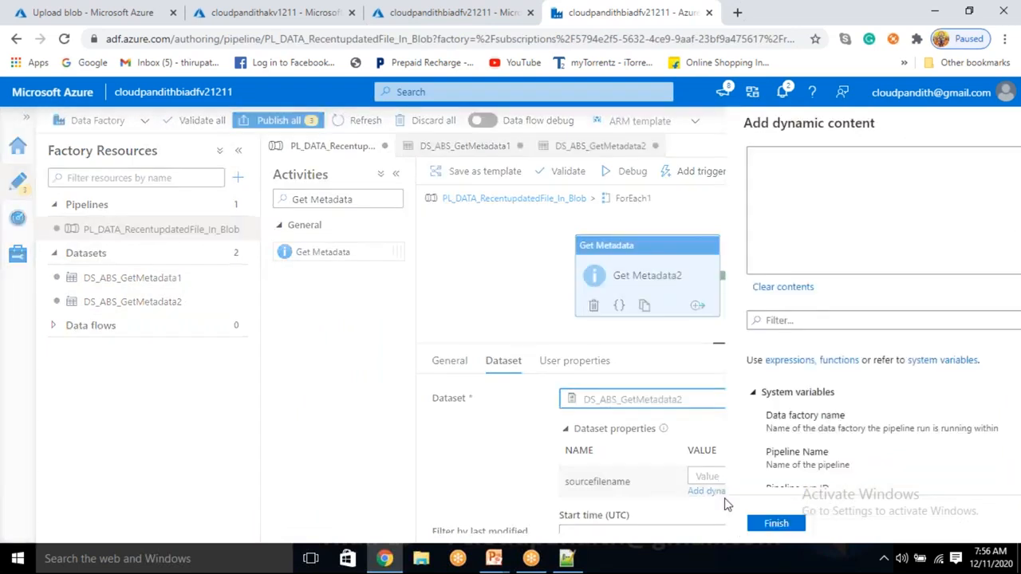
{"action": "scroll", "coordinate": [709, 466], "scroll_direction": "down", "scroll_amount": 10}
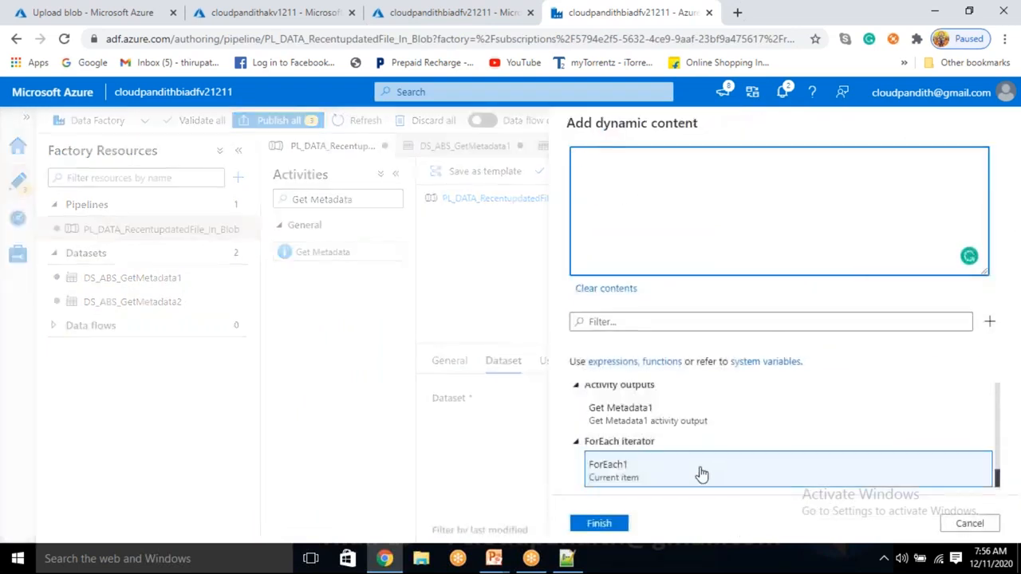
{"action": "left_click", "coordinate": [701, 474]}
{"action": "type", "text": "."}
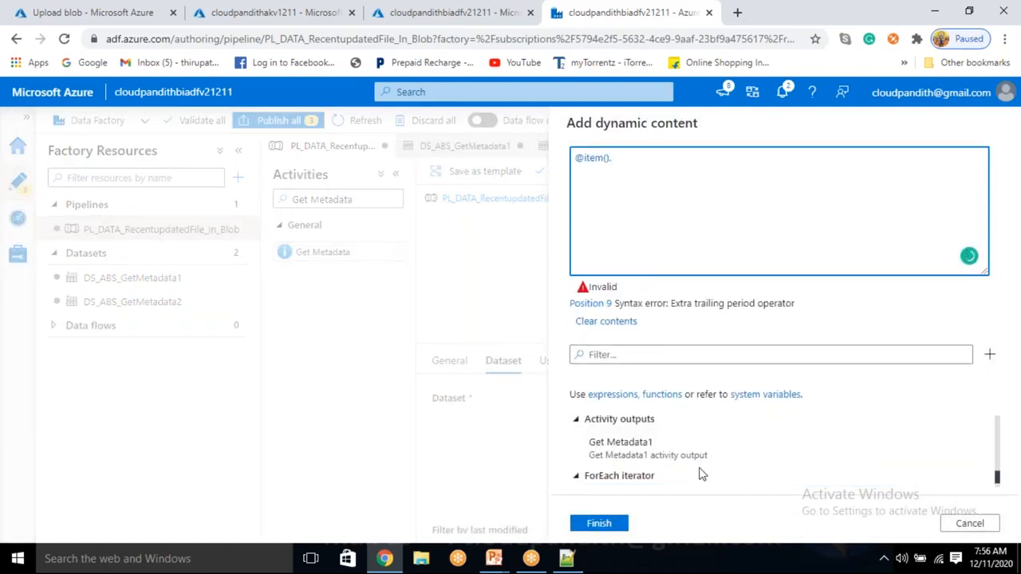
{"action": "left_click", "coordinate": [567, 558]}
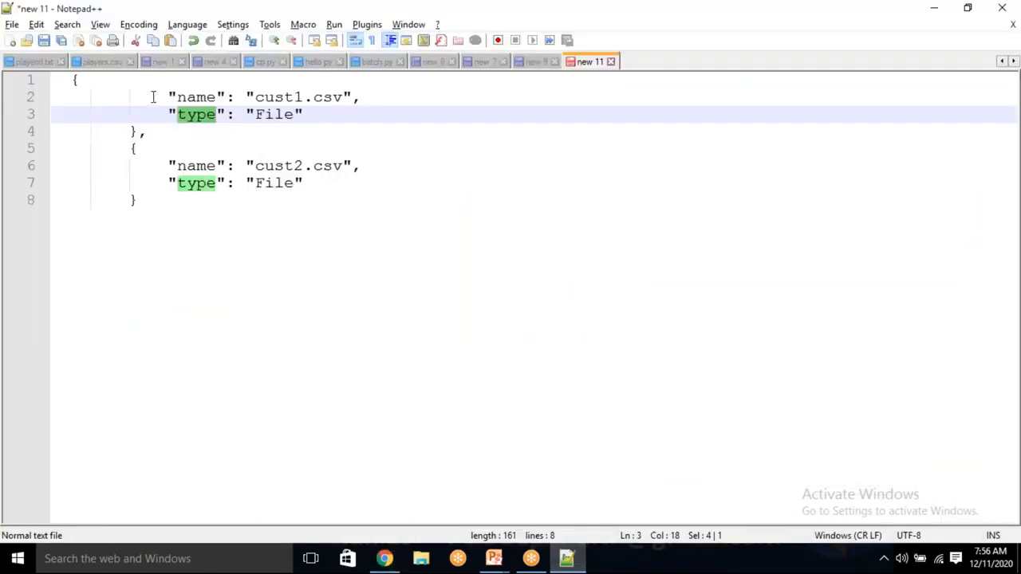
{"action": "left_click_drag", "start_coordinate": [154, 97], "coordinate": [180, 130]}
{"action": "double_click", "coordinate": [275, 97]}
{"action": "left_click", "coordinate": [335, 98]}
{"action": "double_click", "coordinate": [335, 98]}
{"action": "double_click", "coordinate": [203, 97]}
{"action": "key", "text": "ctrl+c"}
{"action": "key", "text": "alt+Tab"}
{"action": "key", "text": "ctrl+v"}
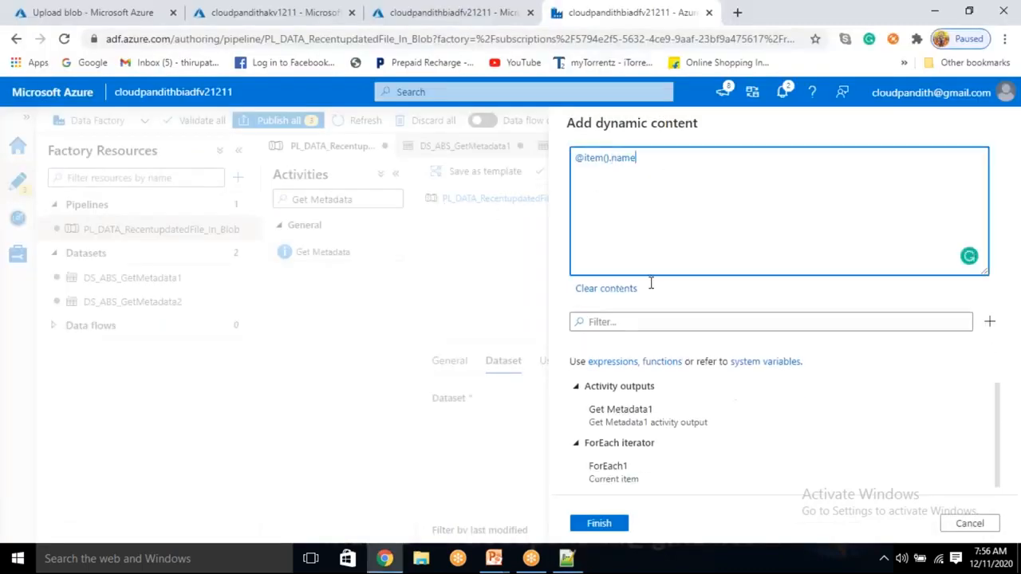
{"action": "left_click", "coordinate": [601, 524]}
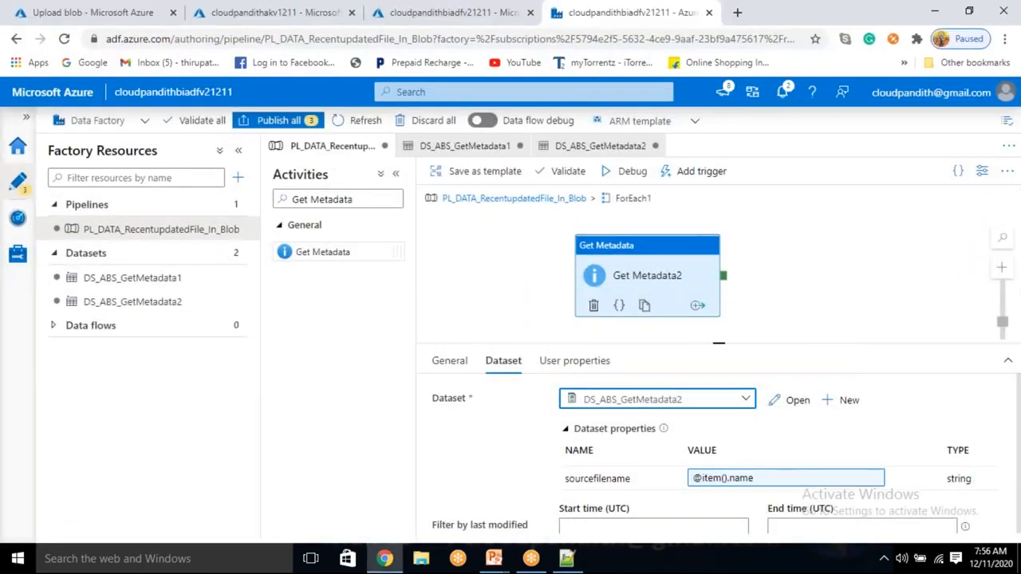
{"action": "scroll", "coordinate": [561, 455], "scroll_direction": "down", "scroll_amount": 2}
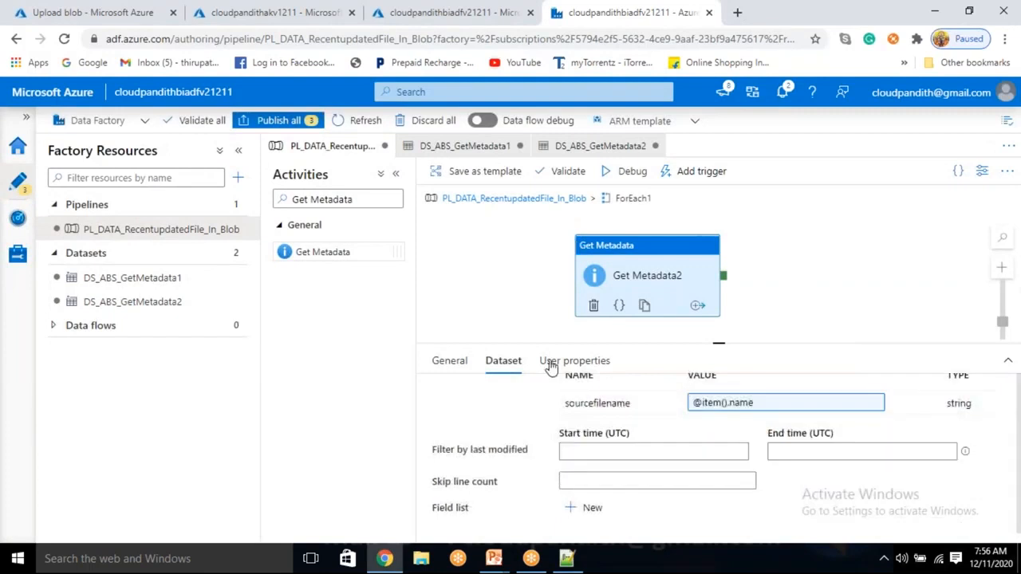
{"action": "scroll", "coordinate": [690, 479], "scroll_direction": "up", "scroll_amount": 2}
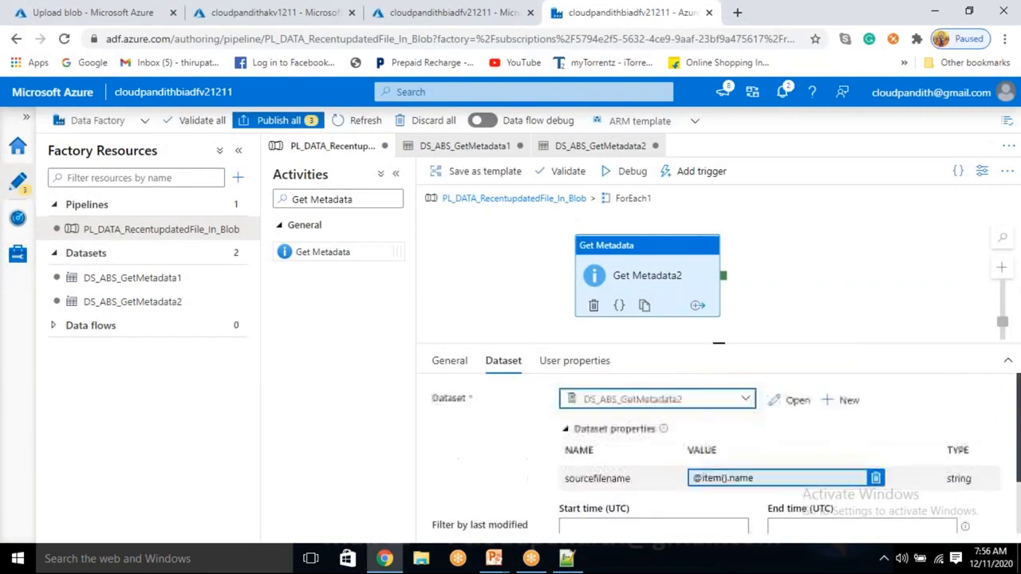
{"action": "mouse_move", "coordinate": [662, 429]}
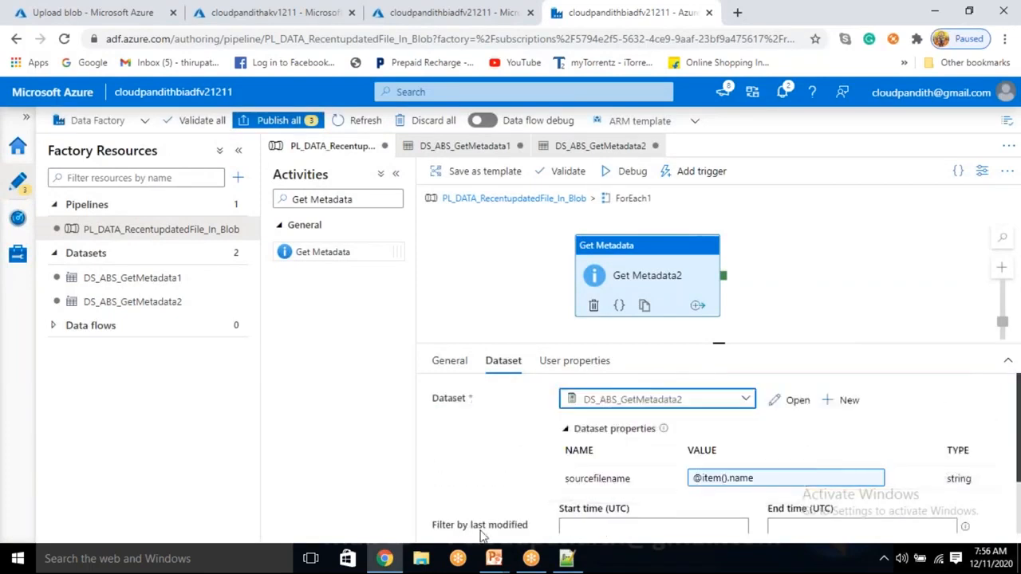
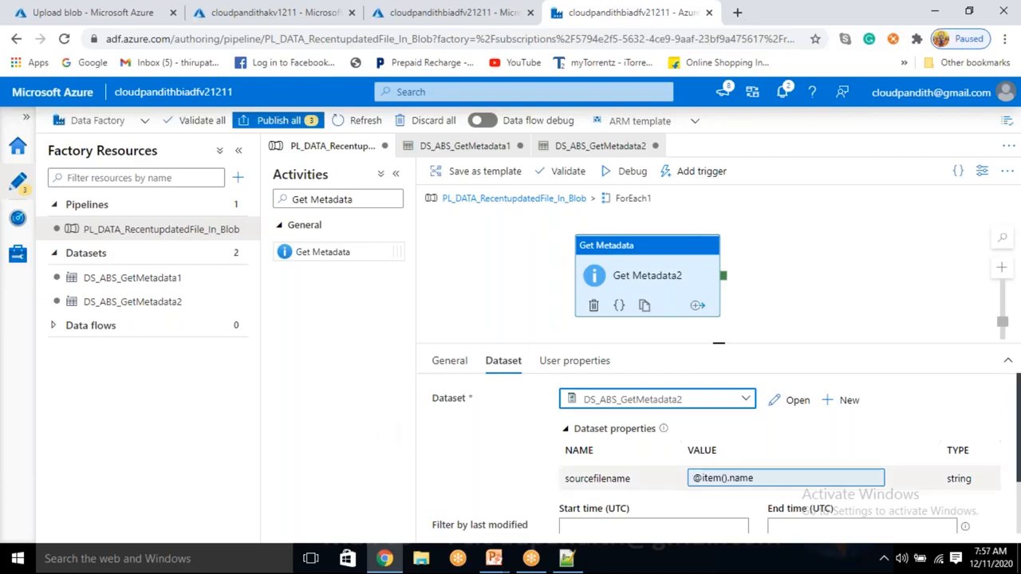
Step: Add a Last modified argument to the field list of the Get Metadata2 activity
{"action": "scroll", "coordinate": [519, 497], "scroll_direction": "down", "scroll_amount": 2}
{"action": "scroll", "coordinate": [542, 511], "scroll_direction": "up", "scroll_amount": 2}
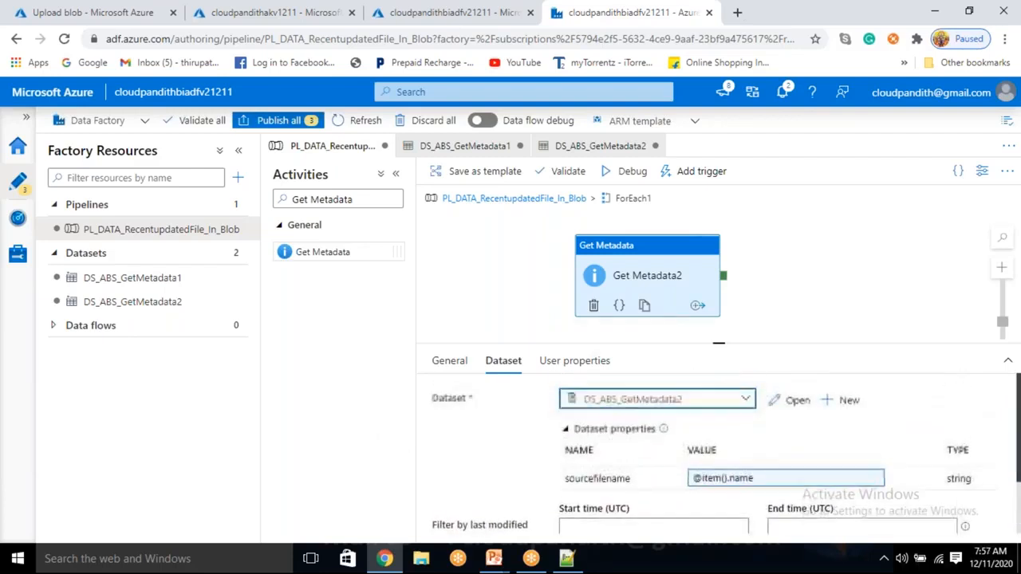
{"action": "scroll", "coordinate": [577, 495], "scroll_direction": "down", "scroll_amount": 2}
{"action": "left_click", "coordinate": [594, 508]}
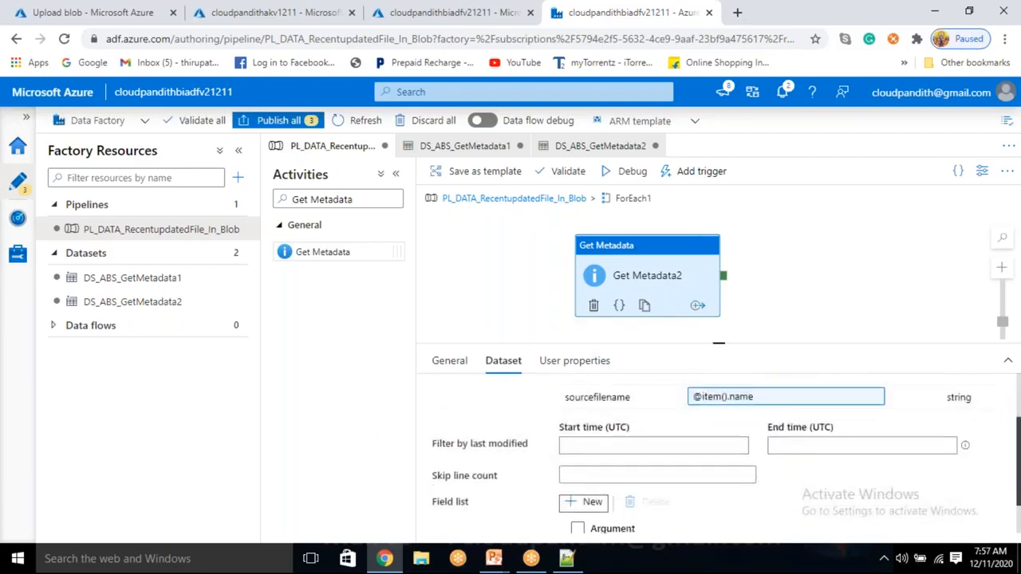
{"action": "left_click", "coordinate": [627, 510]}
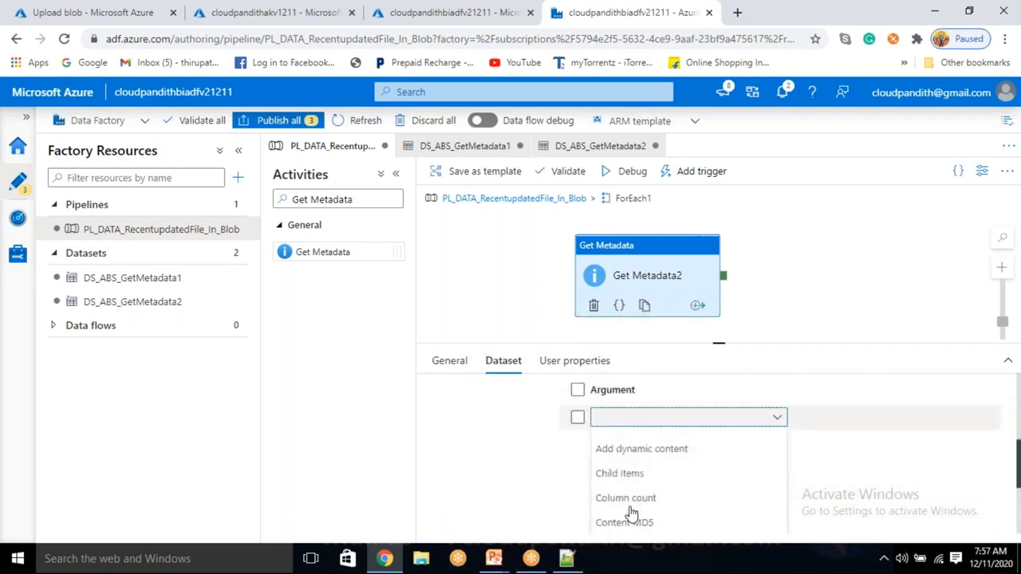
{"action": "scroll", "coordinate": [630, 512], "scroll_direction": "down", "scroll_amount": 3}
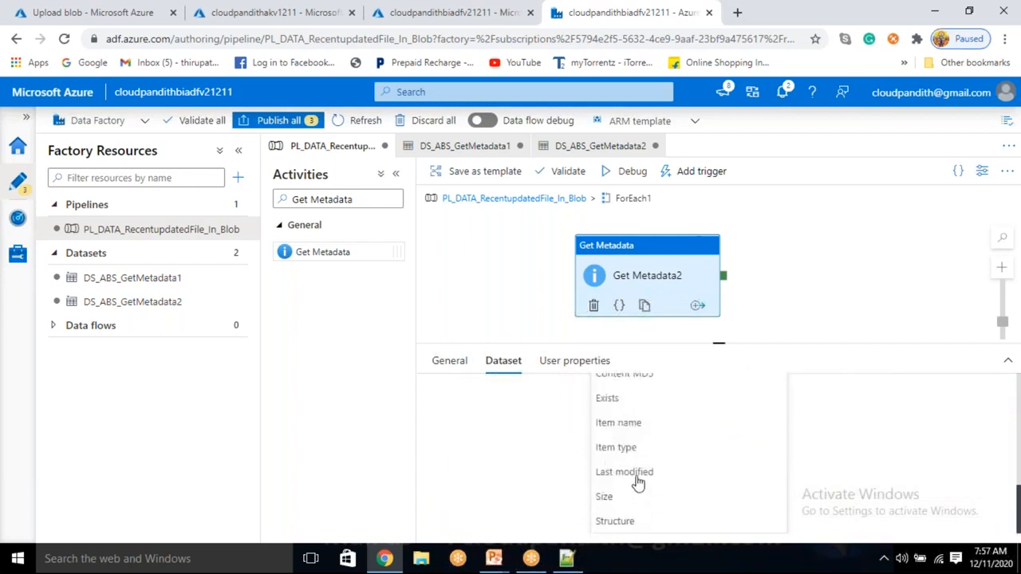
{"action": "left_click", "coordinate": [637, 474]}
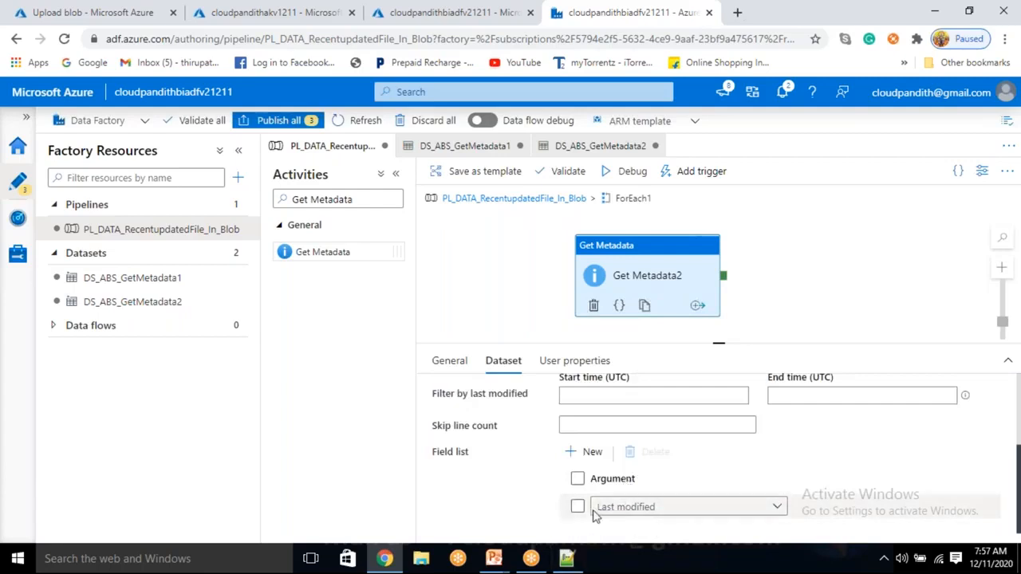
{"action": "scroll", "coordinate": [632, 493], "scroll_direction": "up", "scroll_amount": 2}
{"action": "scroll", "coordinate": [632, 492], "scroll_direction": "up", "scroll_amount": 2}
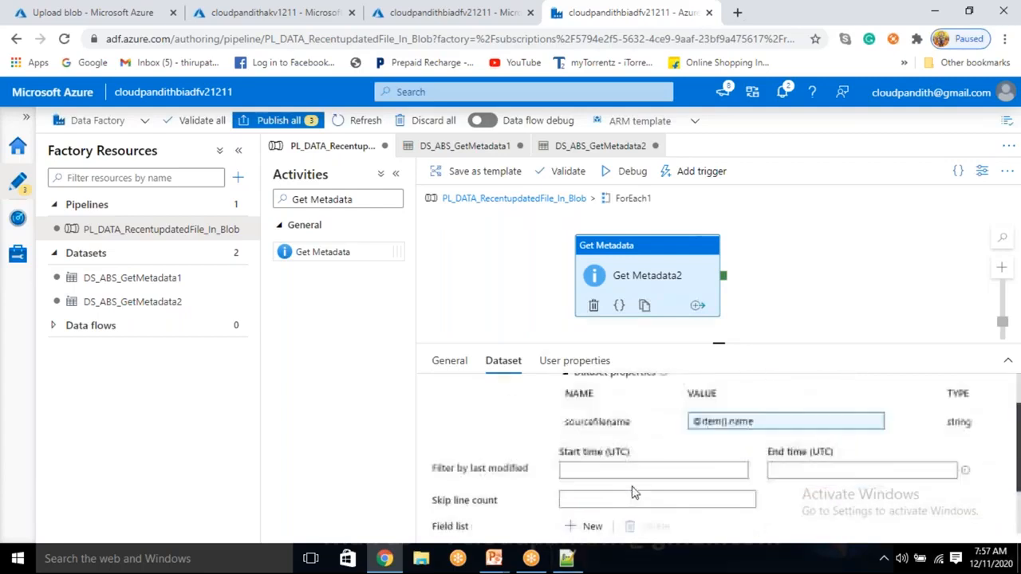
{"action": "left_click_drag", "start_coordinate": [367, 199], "coordinate": [275, 195]}
{"action": "key", "text": "BackSpace"}
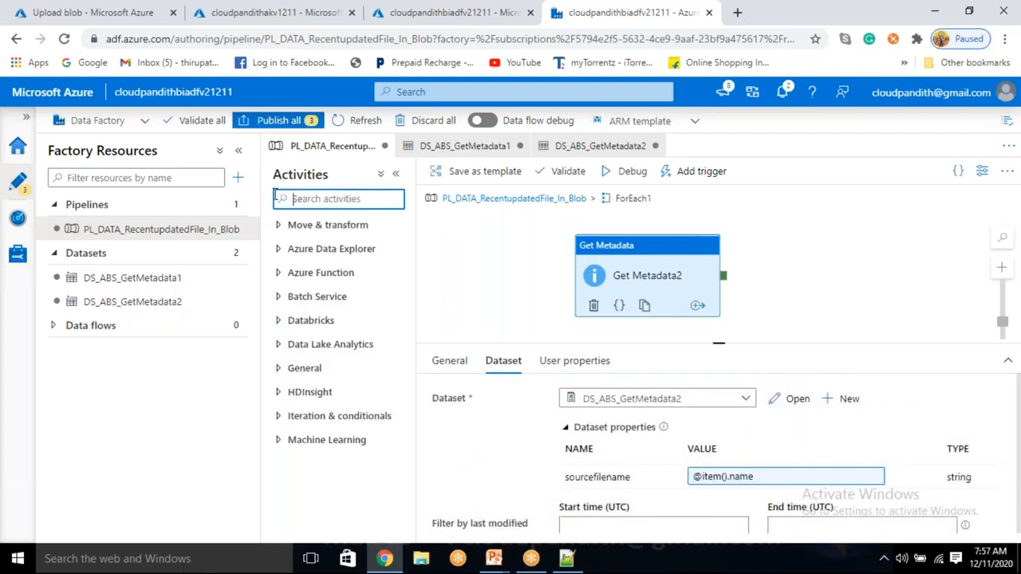
{"action": "type", "text": "for"}
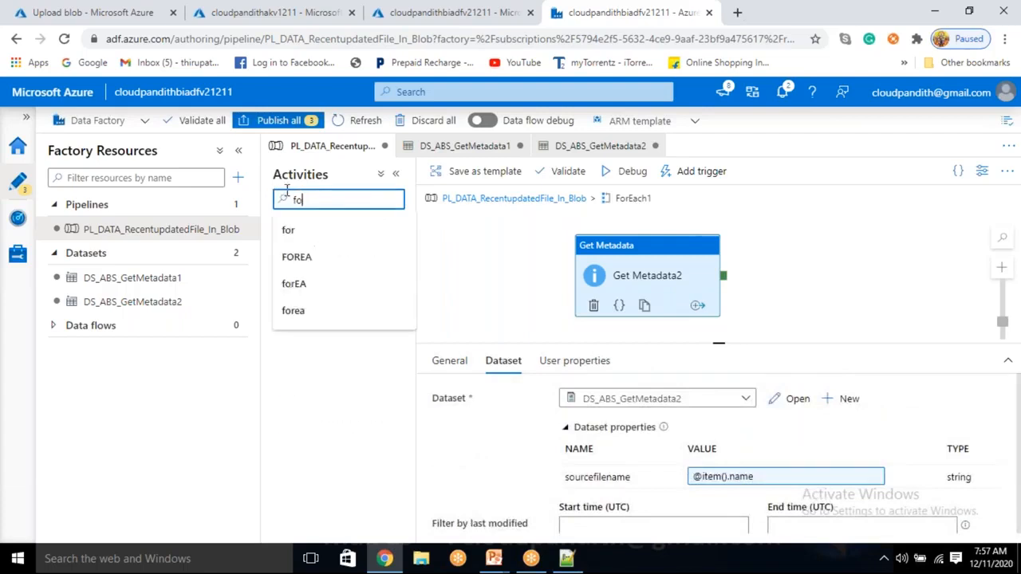
{"action": "key", "text": "BackSpace"}
{"action": "key", "text": "BackSpace"}
Step: Debug the PL_DATA_RecentupdatedFile_In_Blob pipeline and refresh the run status until a Get Metadata2 run finishes
{"action": "left_click", "coordinate": [630, 170]}
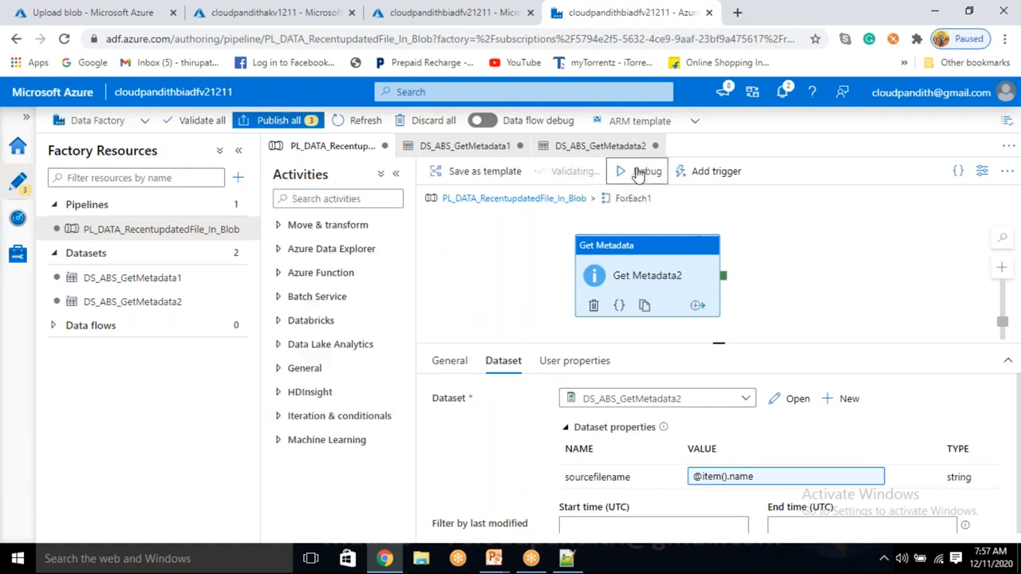
{"action": "left_click", "coordinate": [764, 224]}
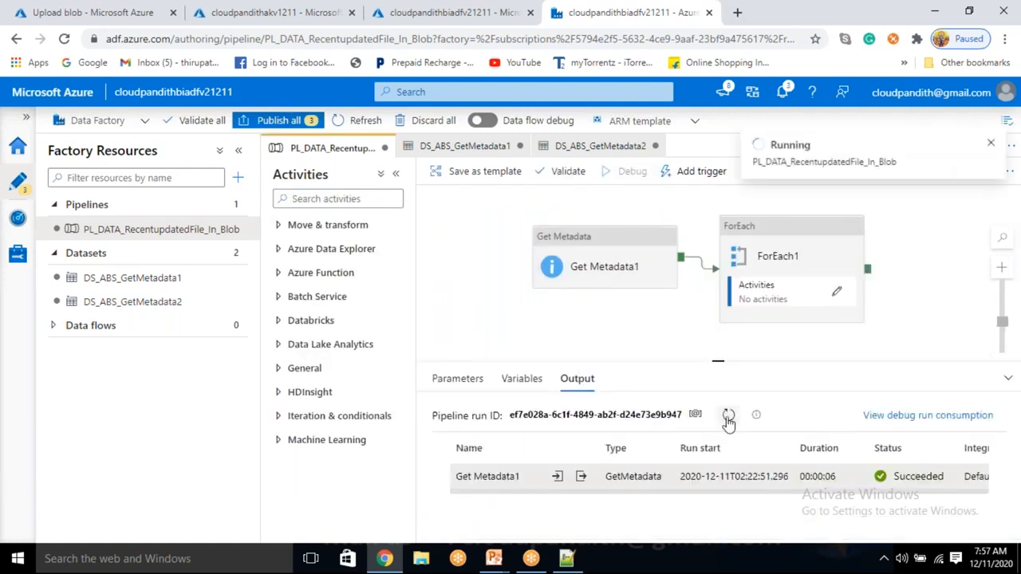
{"action": "left_click", "coordinate": [727, 419]}
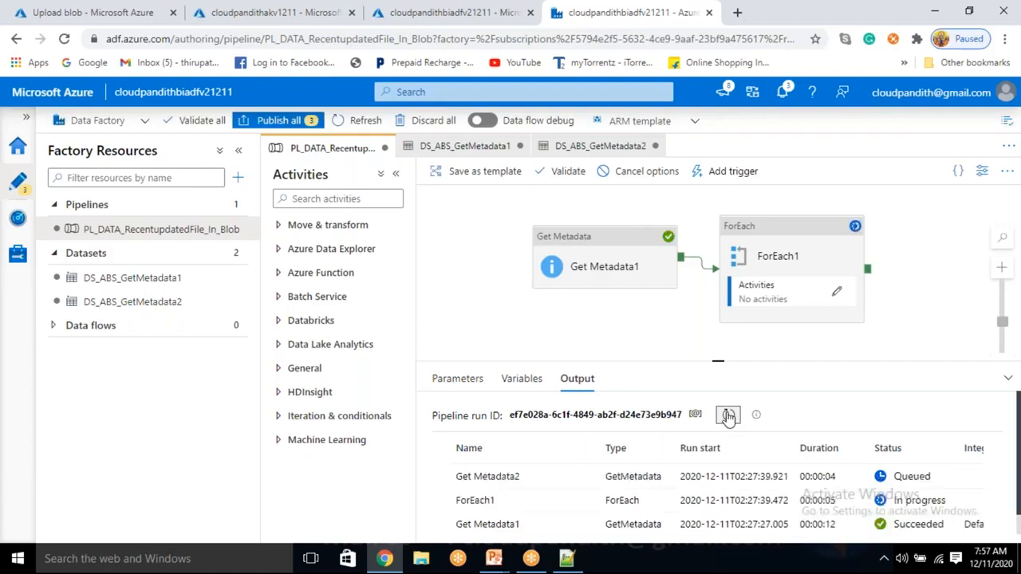
{"action": "left_click", "coordinate": [728, 416]}
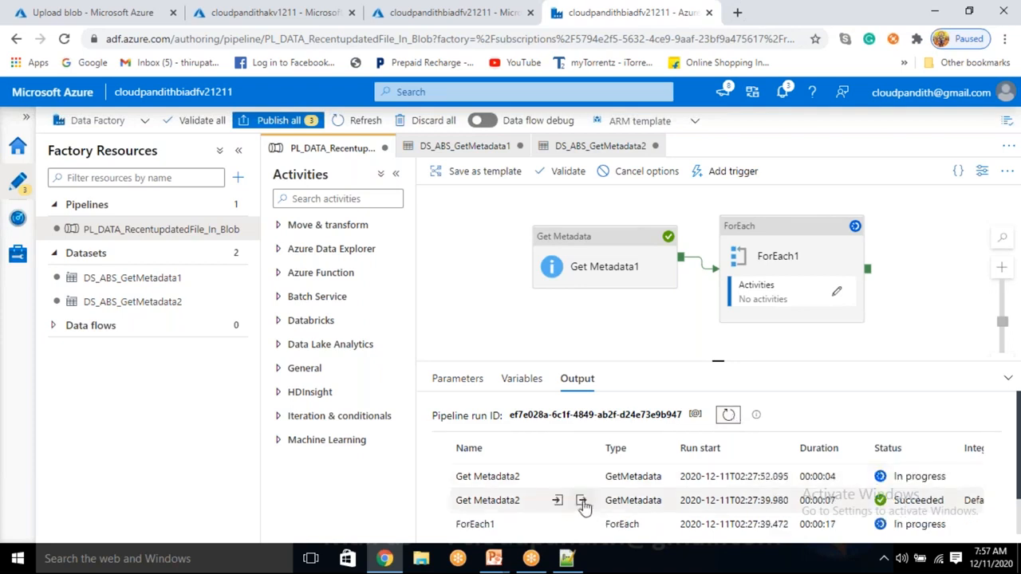
Step: Examine the earlier Get Metadata2 run's output for lastModified and its input for the sourcefilename parameter
{"action": "left_click", "coordinate": [581, 500]}
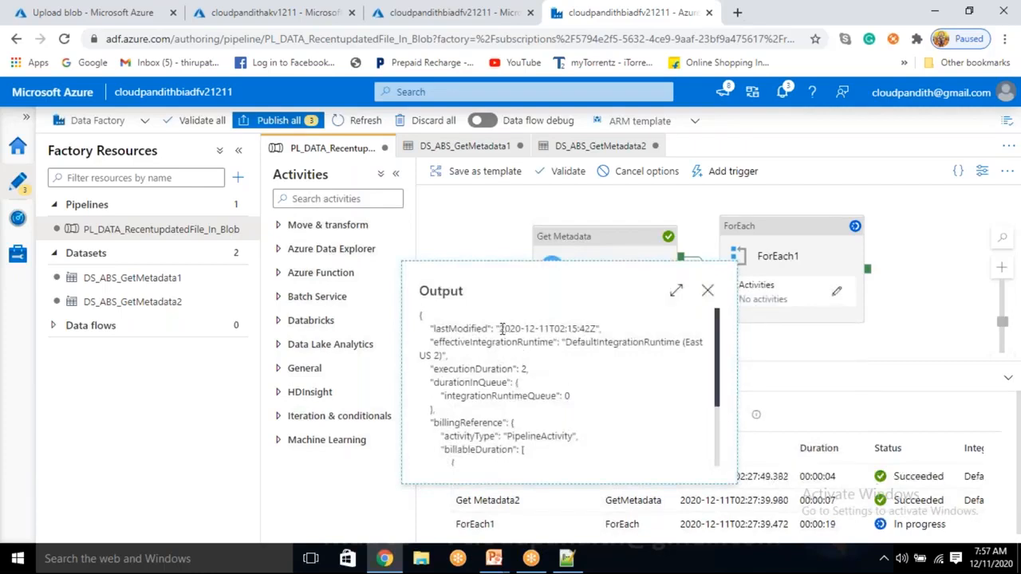
{"action": "left_click_drag", "start_coordinate": [499, 329], "coordinate": [591, 329]}
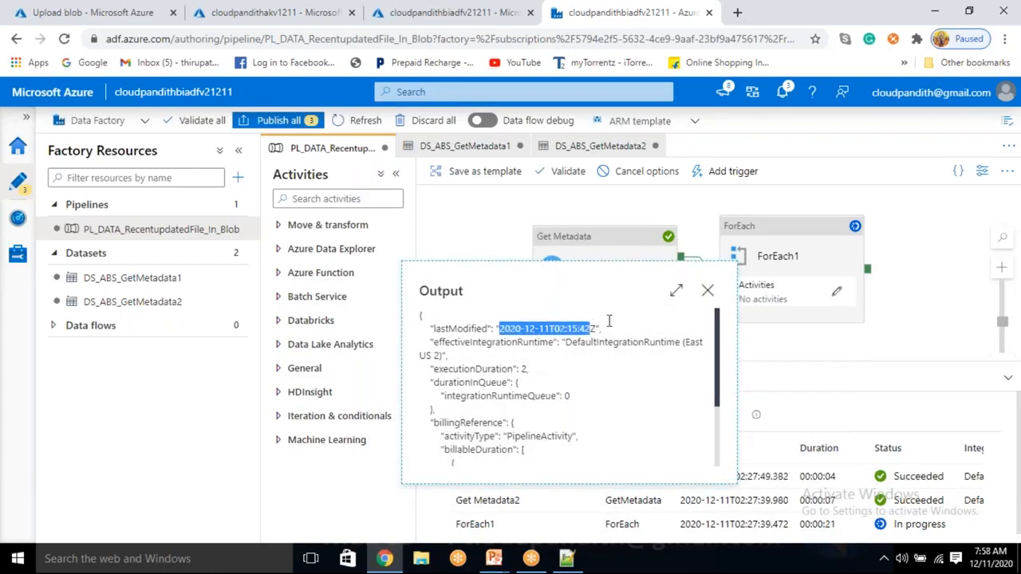
{"action": "left_click", "coordinate": [708, 291]}
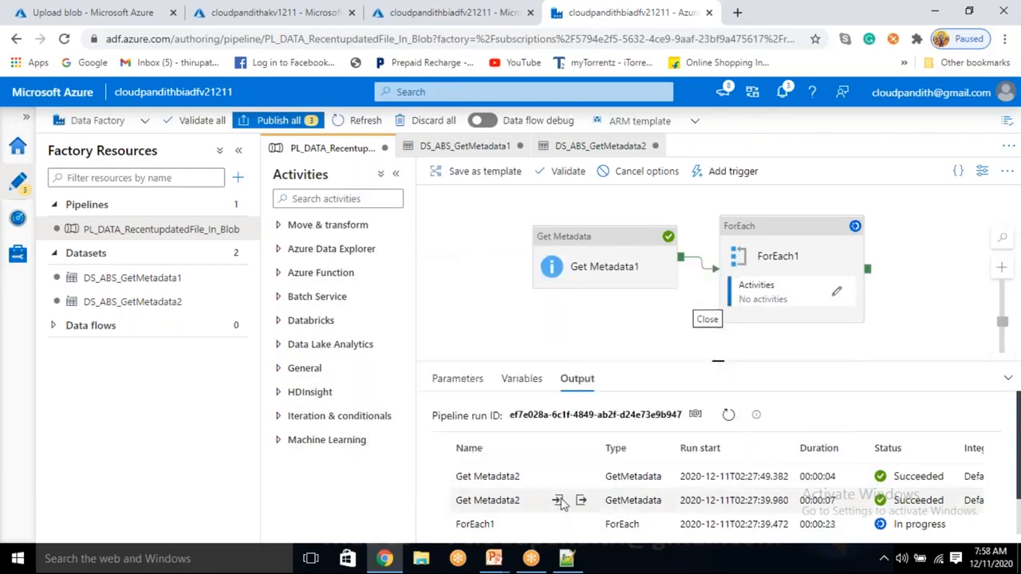
{"action": "left_click", "coordinate": [558, 500]}
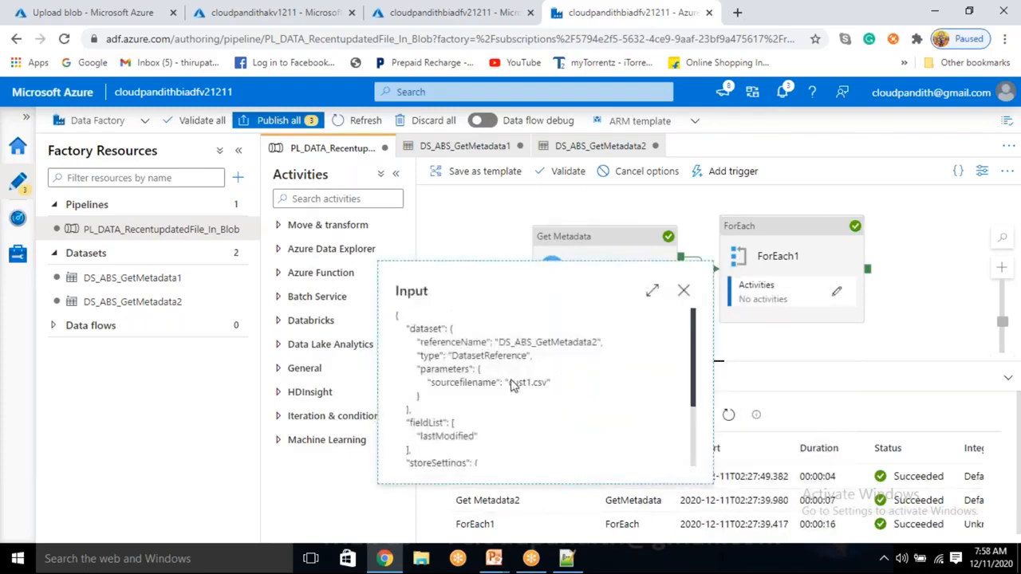
{"action": "double_click", "coordinate": [539, 385]}
{"action": "left_click", "coordinate": [683, 290]}
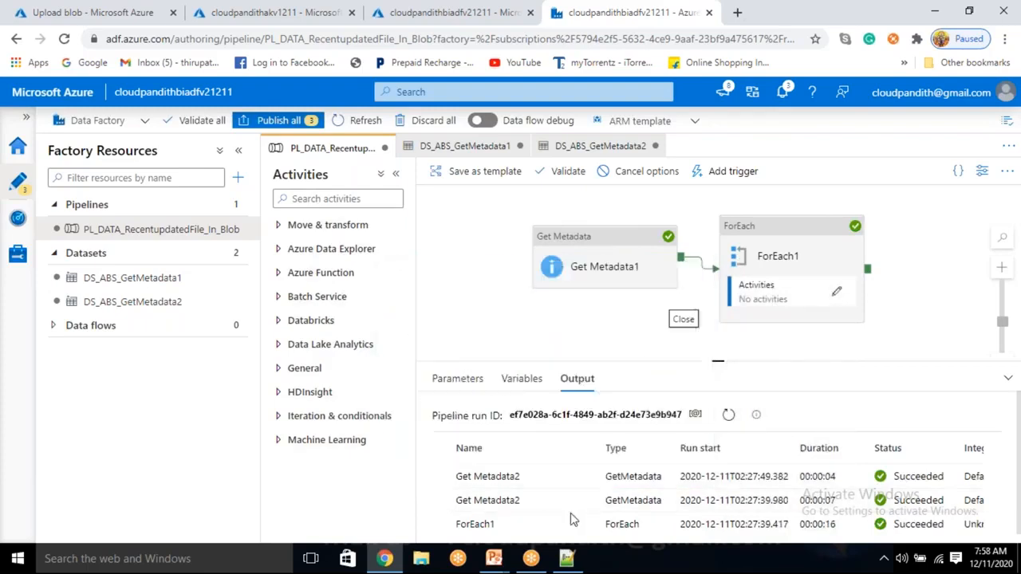
{"action": "left_click", "coordinate": [581, 500]}
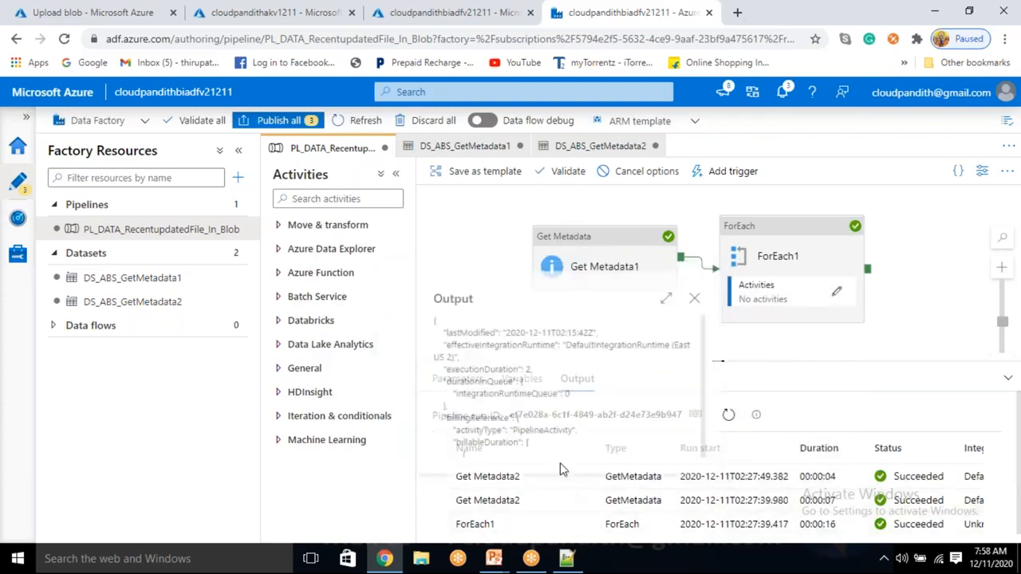
{"action": "double_click", "coordinate": [466, 329]}
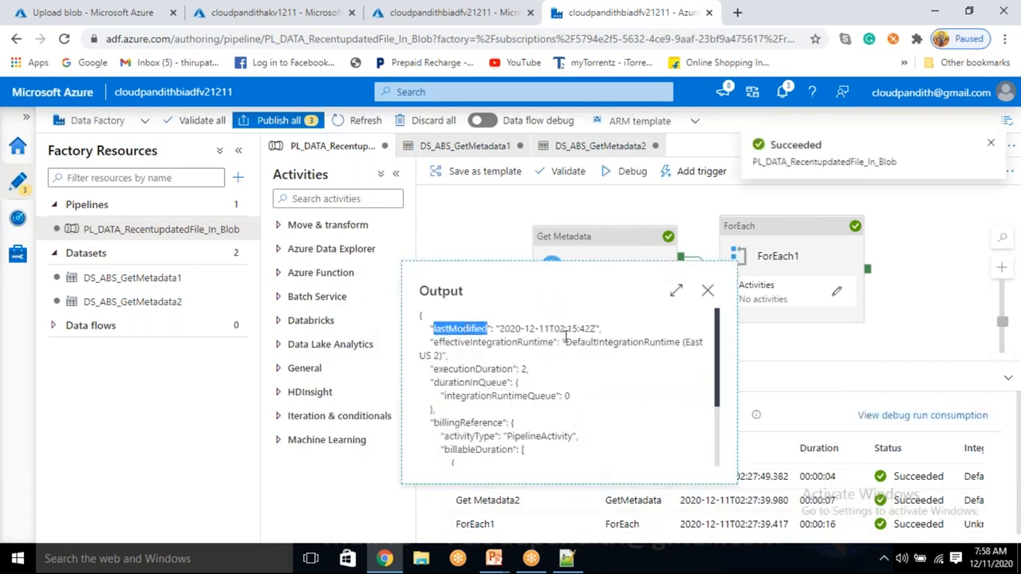
{"action": "left_click", "coordinate": [707, 290]}
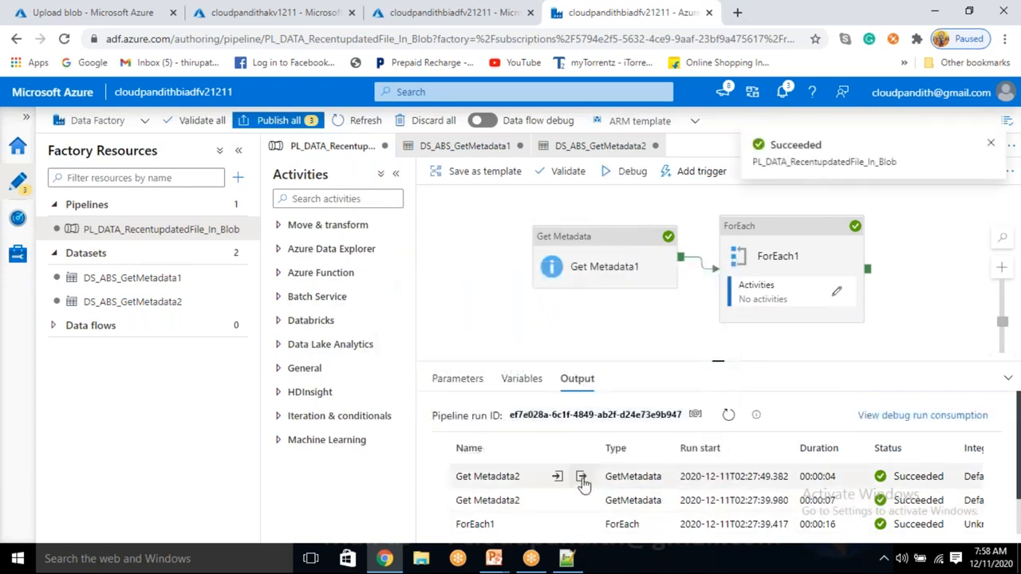
Step: Compare the lastModified values in the outputs of the two Get Metadata2 runs
{"action": "left_click", "coordinate": [581, 477]}
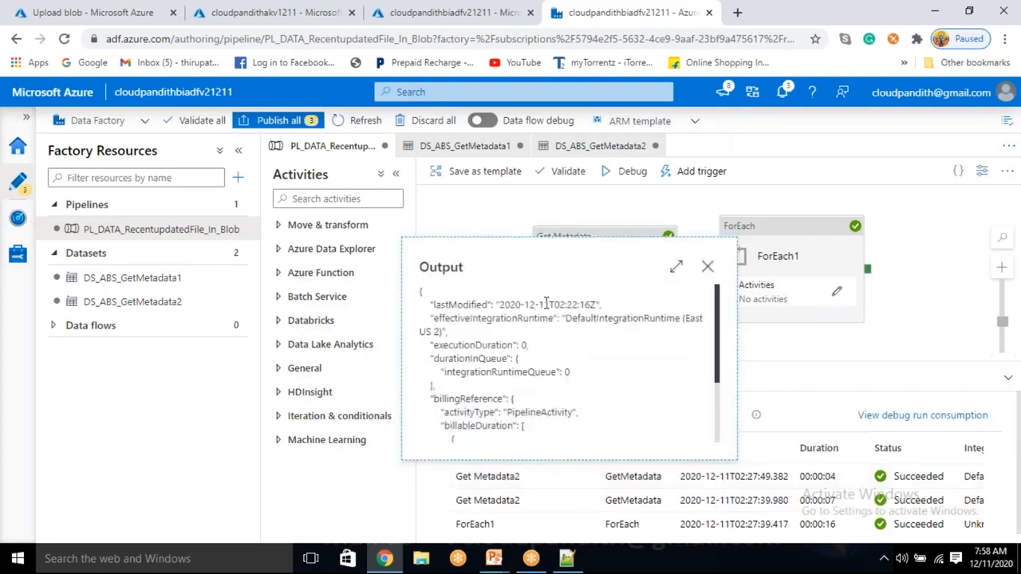
{"action": "left_click_drag", "start_coordinate": [550, 304], "coordinate": [596, 301]}
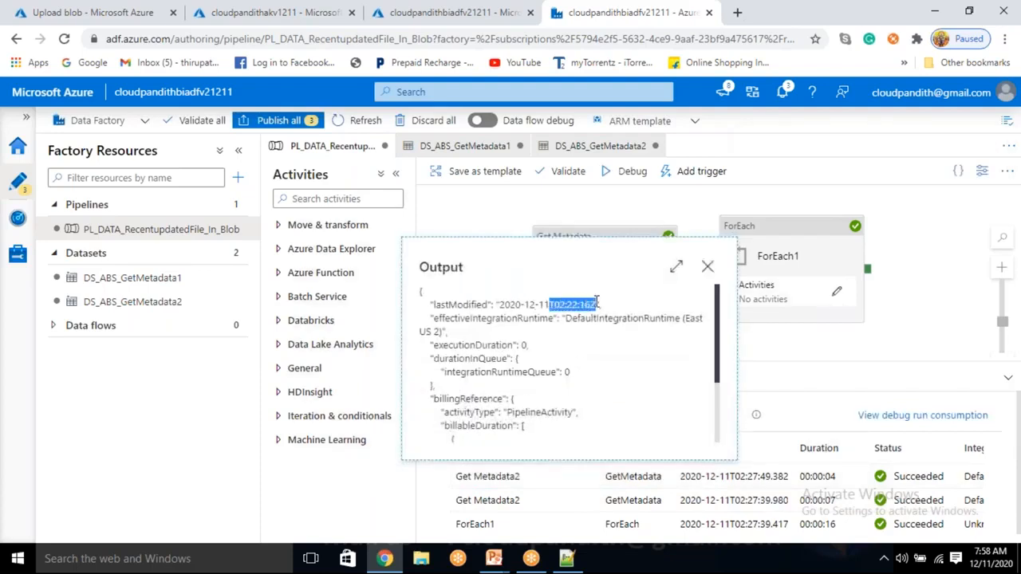
{"action": "left_click", "coordinate": [707, 267]}
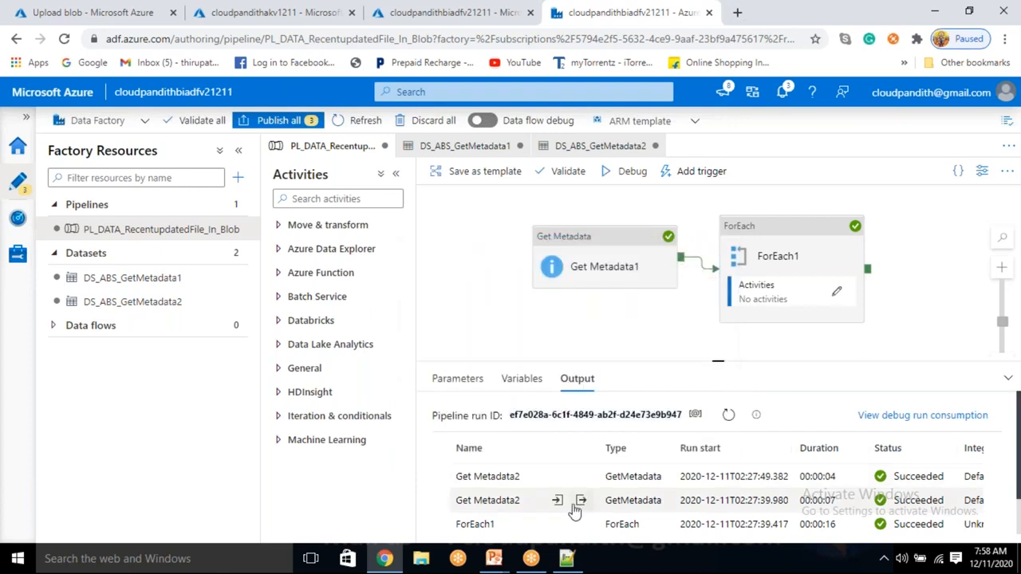
{"action": "left_click", "coordinate": [581, 503]}
{"action": "left_click_drag", "start_coordinate": [554, 328], "coordinate": [593, 329]}
{"action": "left_click", "coordinate": [707, 290]}
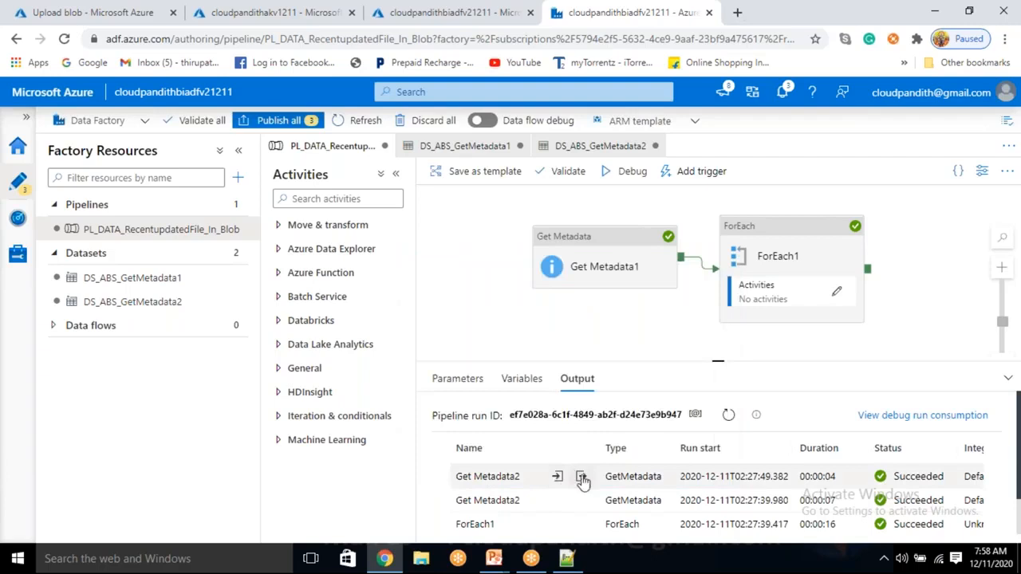
{"action": "left_click", "coordinate": [578, 477]}
{"action": "left_click_drag", "start_coordinate": [561, 306], "coordinate": [590, 307]}
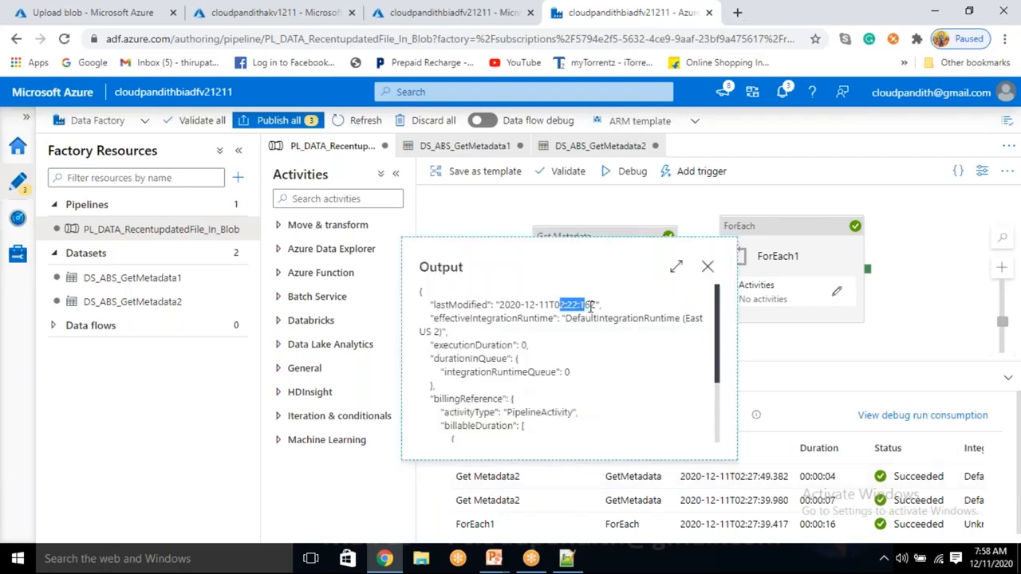
{"action": "left_click", "coordinate": [706, 267]}
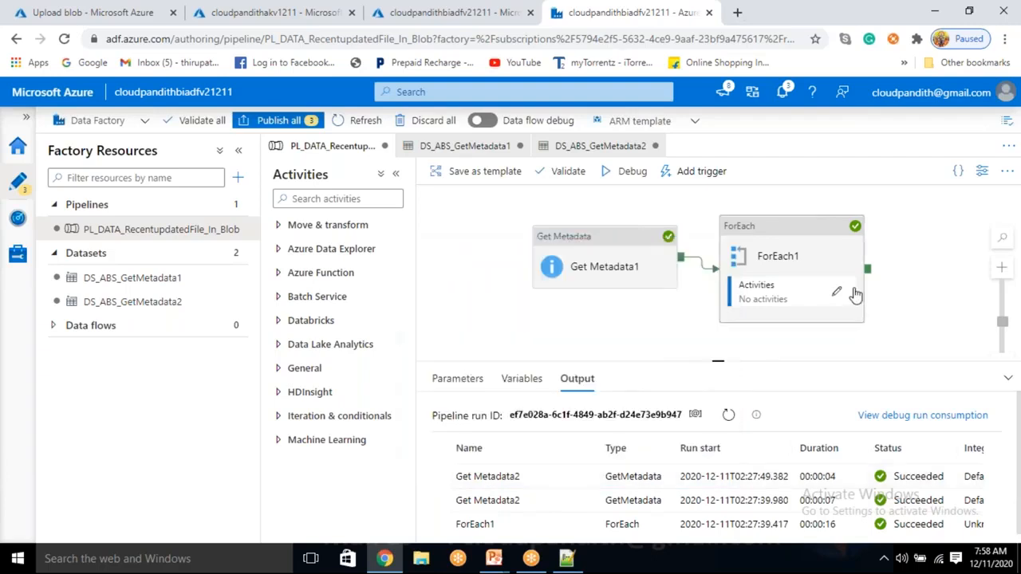
Step: Add an Append variable activity inside ForEach1 and connect Get Metadata2's success output to it
{"action": "left_click", "coordinate": [837, 292]}
{"action": "left_click_drag", "start_coordinate": [712, 230], "coordinate": [580, 304]}
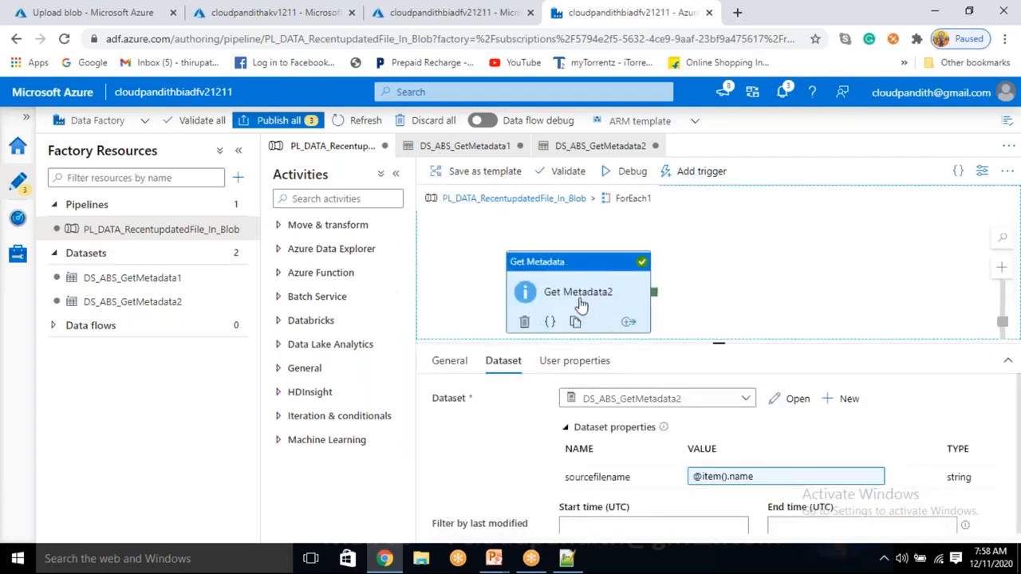
{"action": "left_click", "coordinate": [338, 202]}
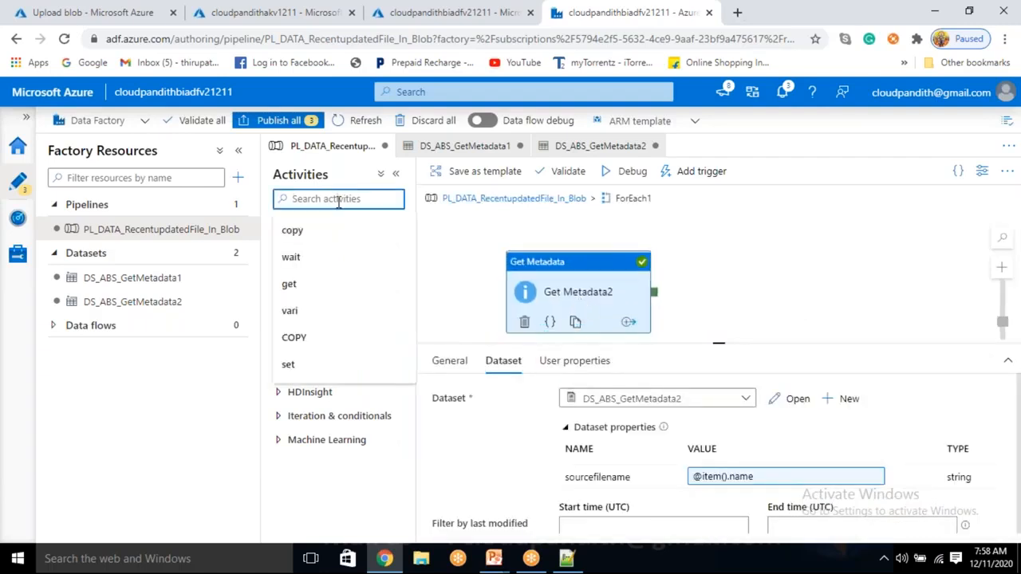
{"action": "type", "text": "append"}
{"action": "left_click_drag", "start_coordinate": [333, 252], "coordinate": [836, 292]}
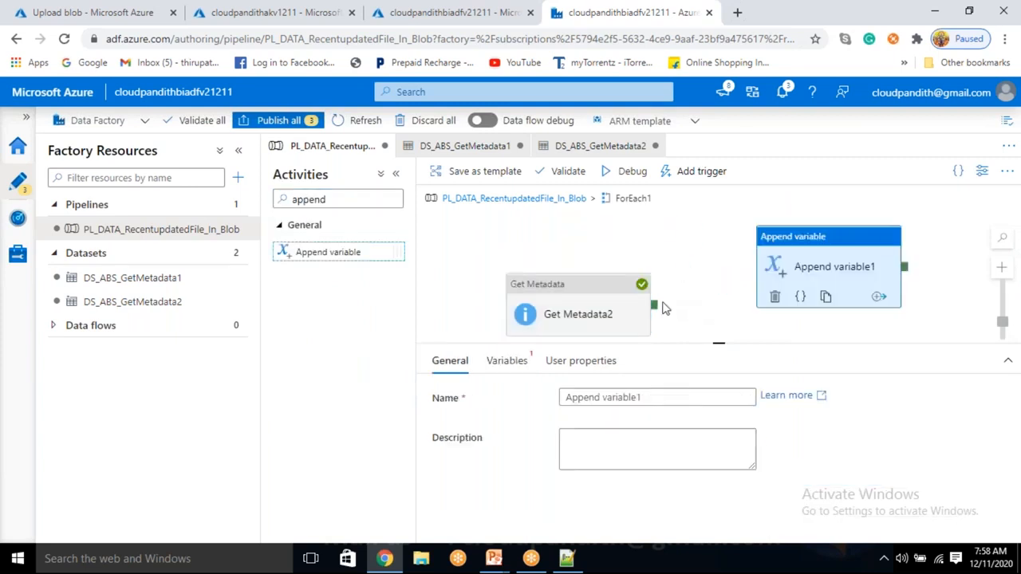
{"action": "left_click_drag", "start_coordinate": [661, 307], "coordinate": [789, 265]}
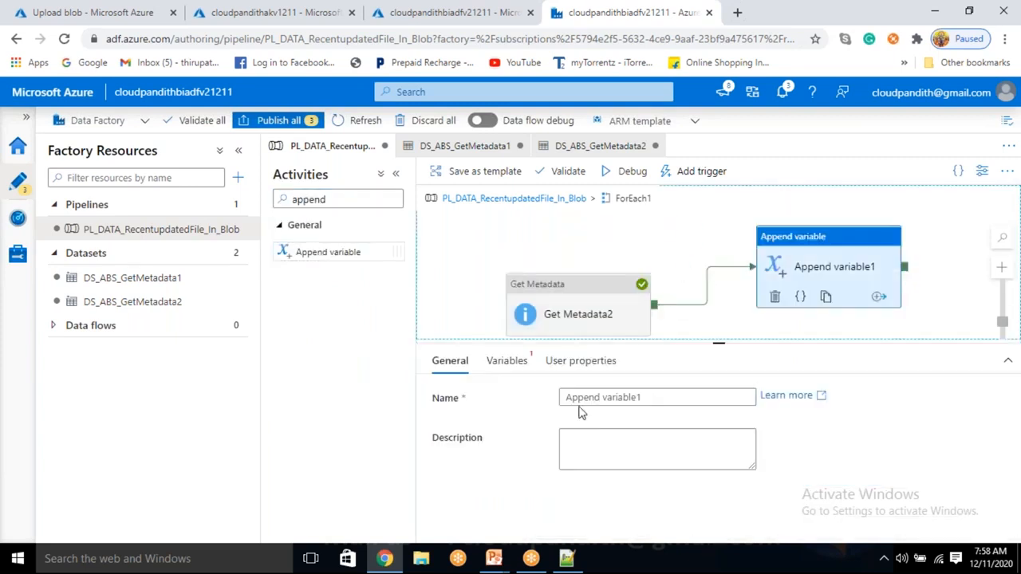
Step: Select arrayvalues as the variable that the Append variable1 activity adds to
{"action": "left_click", "coordinate": [508, 363]}
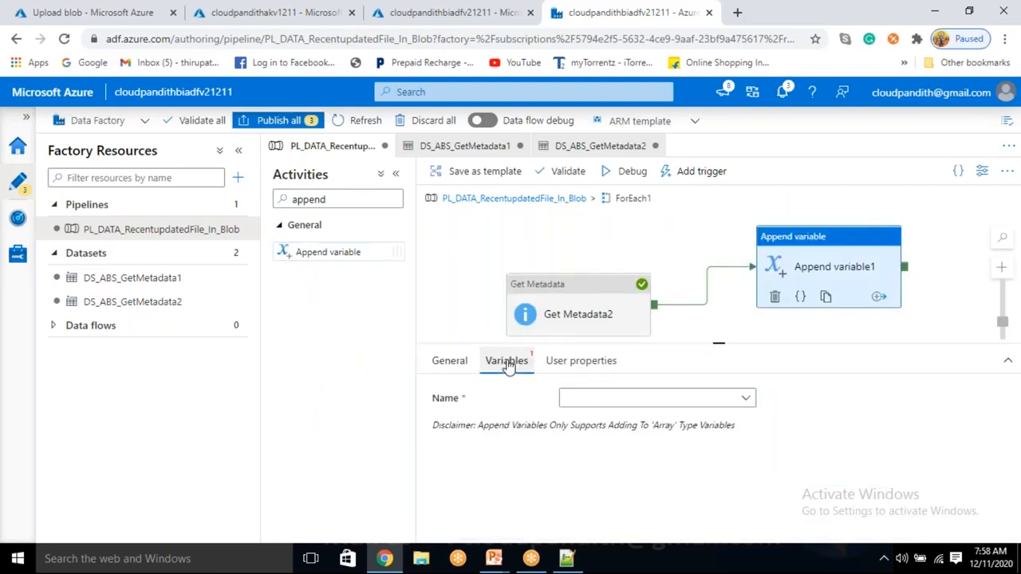
{"action": "left_click", "coordinate": [743, 27]}
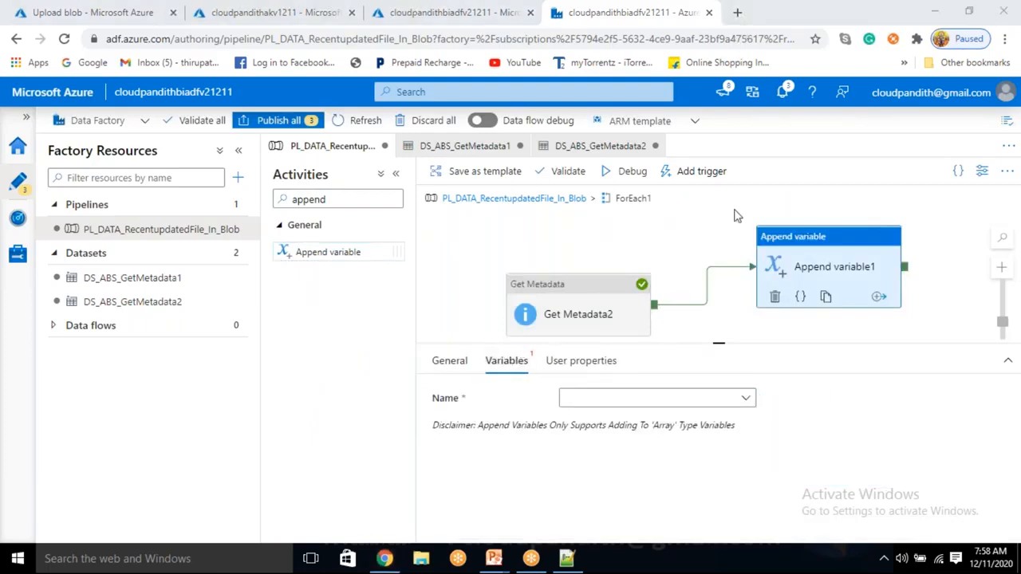
{"action": "left_click", "coordinate": [618, 401]}
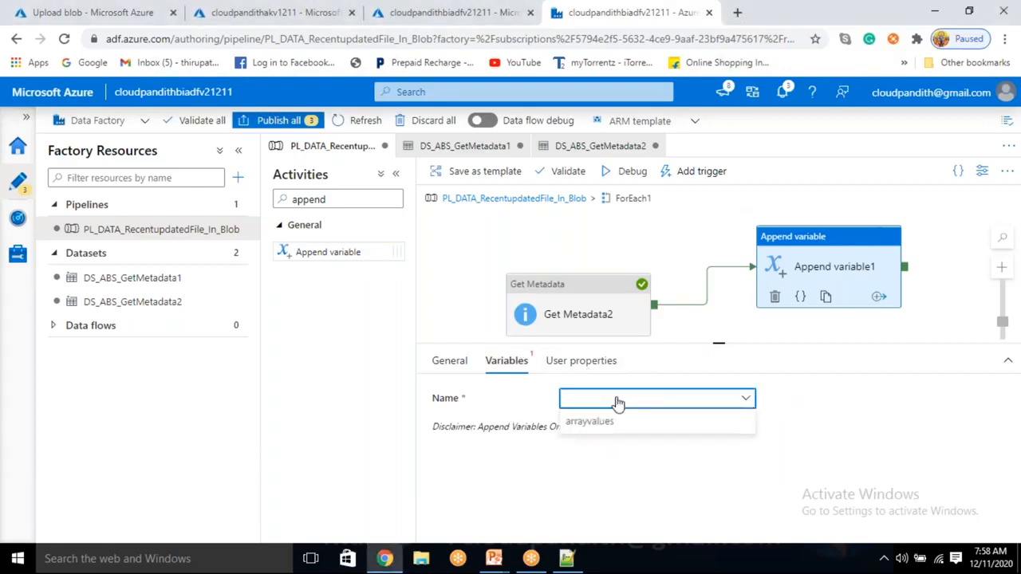
{"action": "left_click", "coordinate": [603, 421]}
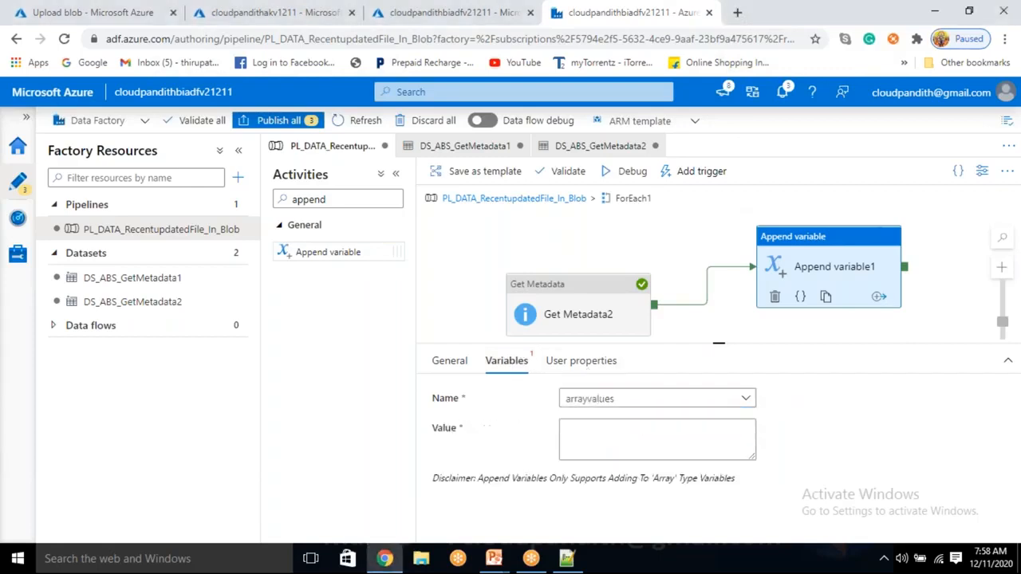
{"action": "left_click", "coordinate": [599, 430]}
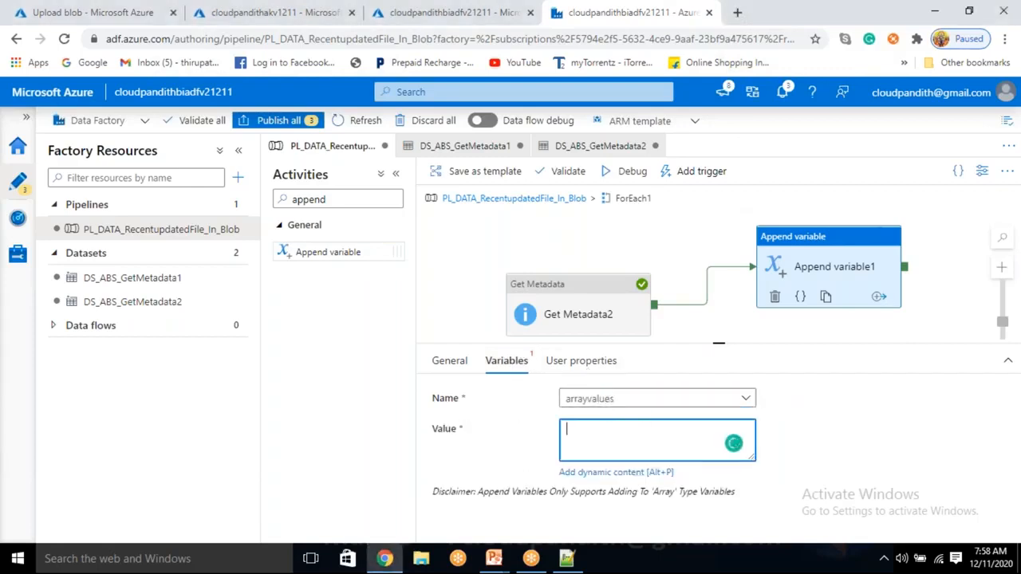
{"action": "left_click", "coordinate": [606, 472]}
{"action": "scroll", "coordinate": [620, 449], "scroll_direction": "down", "scroll_amount": 10}
{"action": "scroll", "coordinate": [620, 467], "scroll_direction": "down", "scroll_amount": 1}
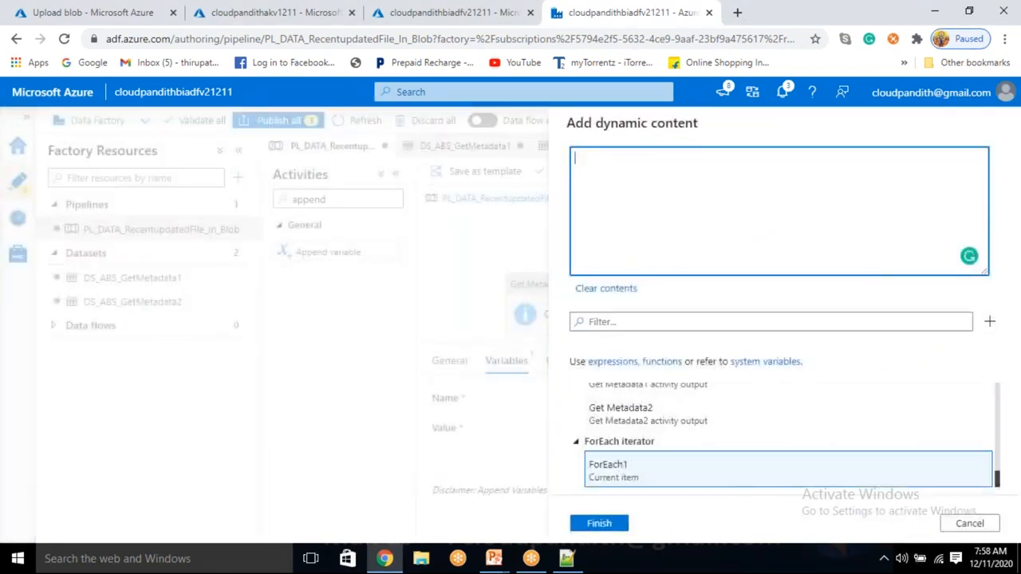
{"action": "scroll", "coordinate": [621, 470], "scroll_direction": "up", "scroll_amount": 3}
{"action": "left_click", "coordinate": [621, 483]}
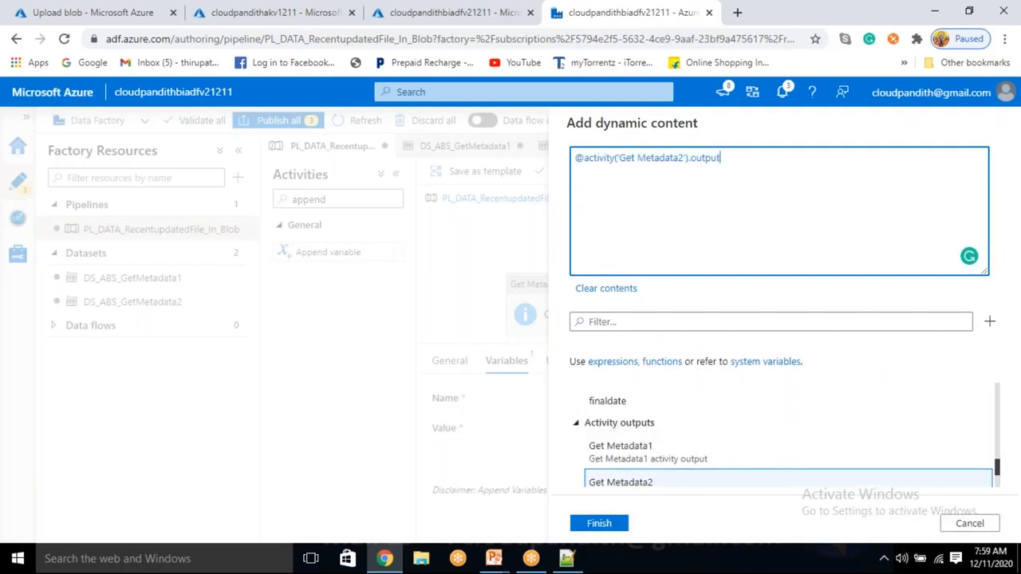
{"action": "type", "text": ".lastModified"}
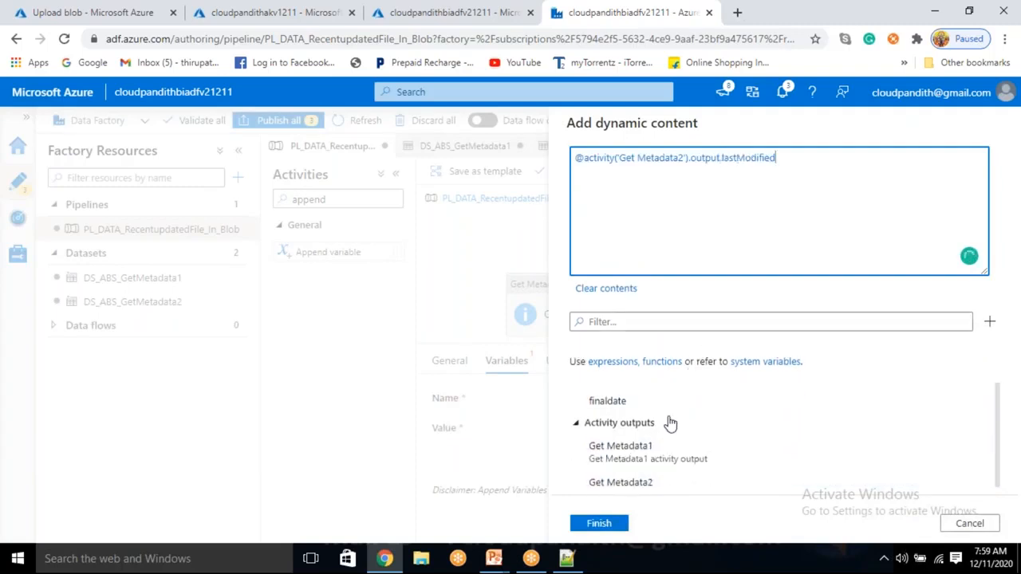
{"action": "left_click", "coordinate": [611, 527]}
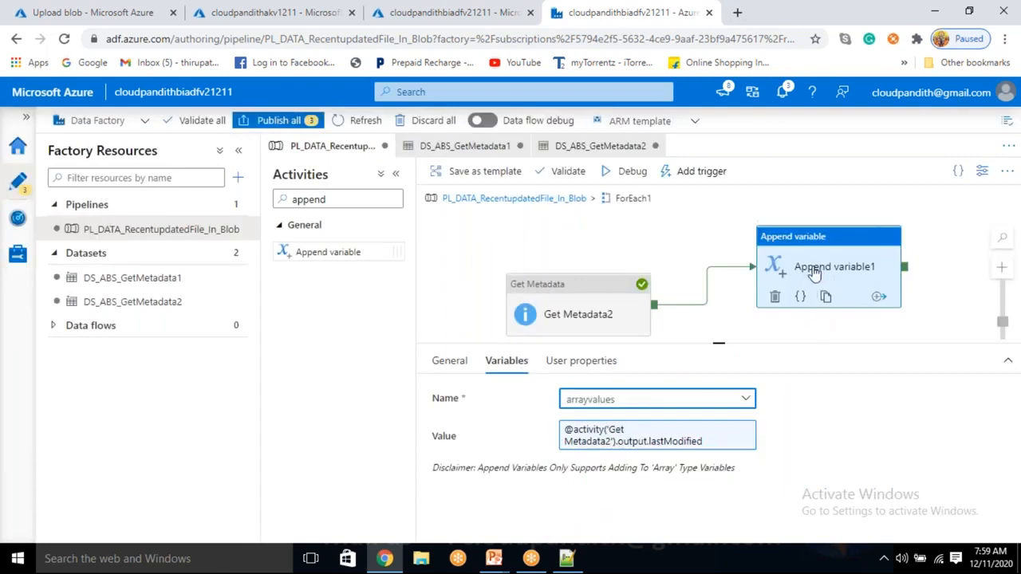
Step: Debug the pipeline and examine the value in the first Append variable1 run's input
{"action": "left_click", "coordinate": [628, 171]}
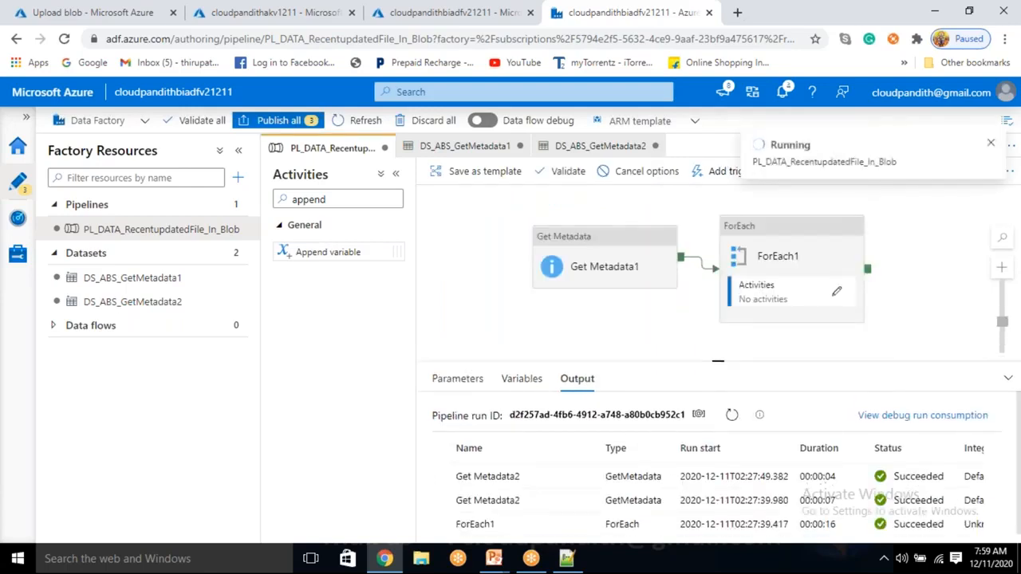
{"action": "left_click", "coordinate": [733, 415]}
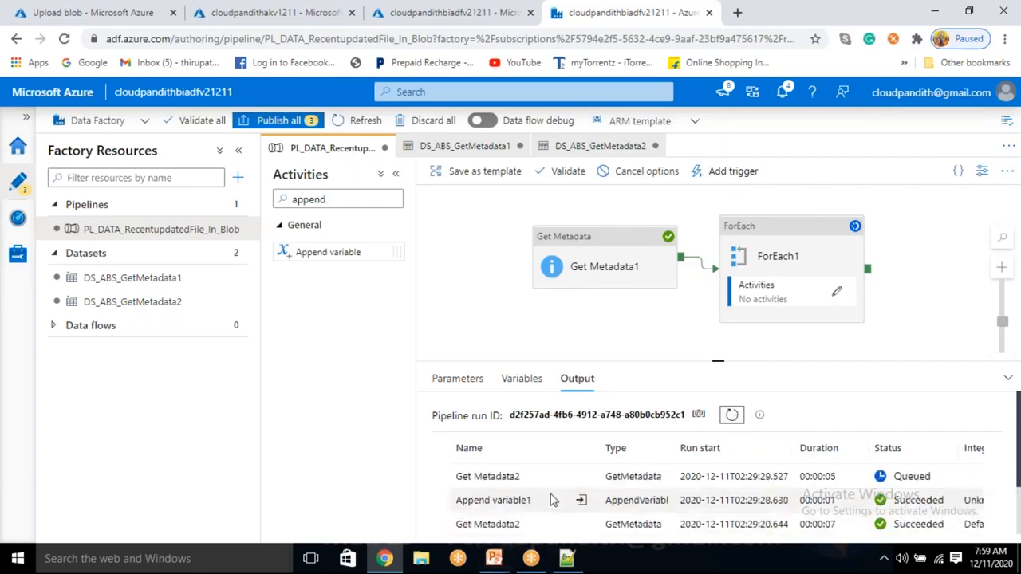
{"action": "scroll", "coordinate": [558, 496], "scroll_direction": "down", "scroll_amount": 1}
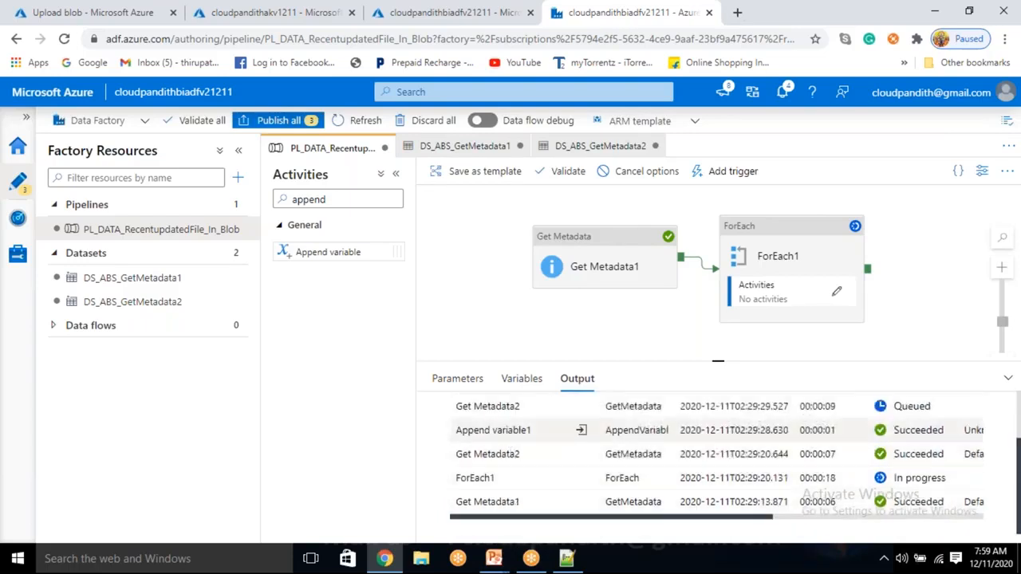
{"action": "left_click", "coordinate": [581, 429]}
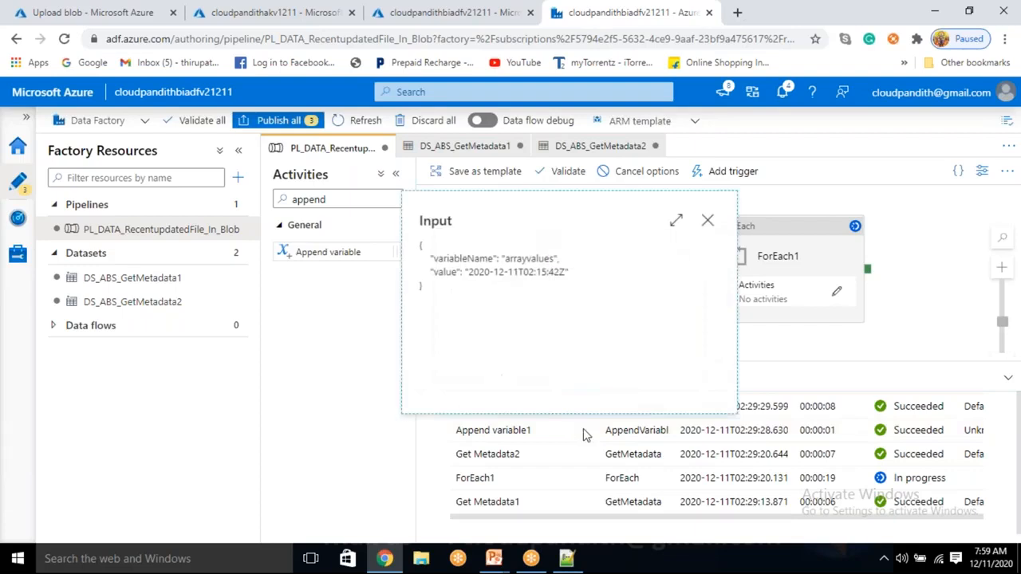
{"action": "left_click_drag", "start_coordinate": [468, 272], "coordinate": [568, 267]}
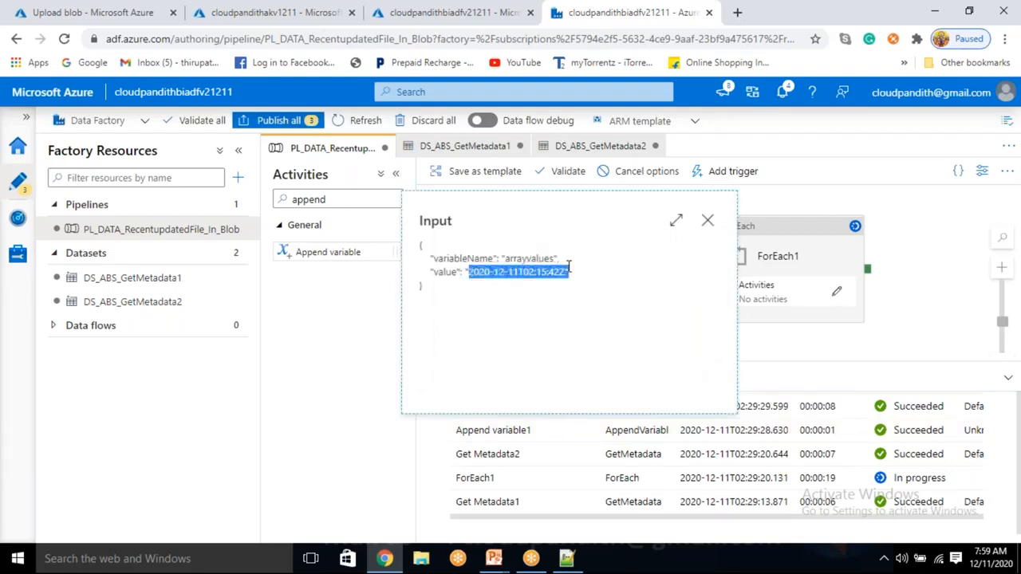
{"action": "left_click", "coordinate": [707, 221]}
Step: Examine the value in the input of the most recent Append variable1 run
{"action": "scroll", "coordinate": [549, 445], "scroll_direction": "up", "scroll_amount": 1}
{"action": "scroll", "coordinate": [549, 445], "scroll_direction": "up", "scroll_amount": 2}
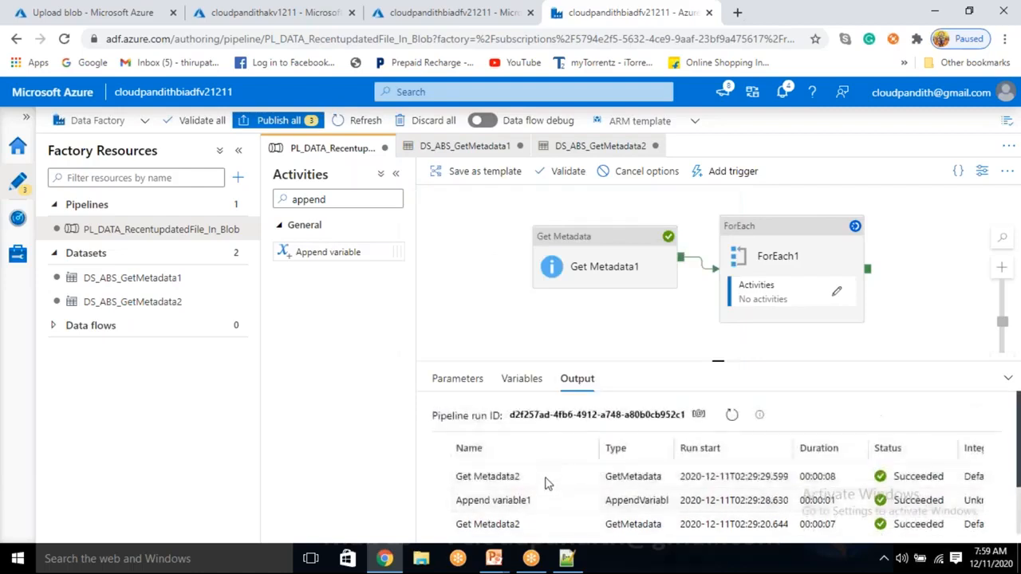
{"action": "scroll", "coordinate": [547, 506], "scroll_direction": "down", "scroll_amount": 2}
{"action": "scroll", "coordinate": [542, 483], "scroll_direction": "up", "scroll_amount": 3}
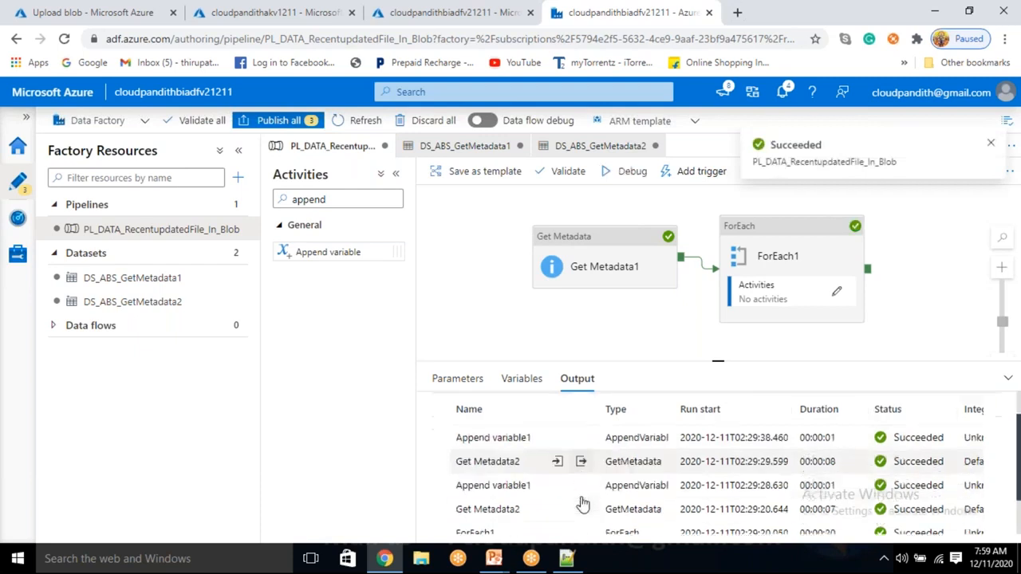
{"action": "left_click", "coordinate": [582, 479]}
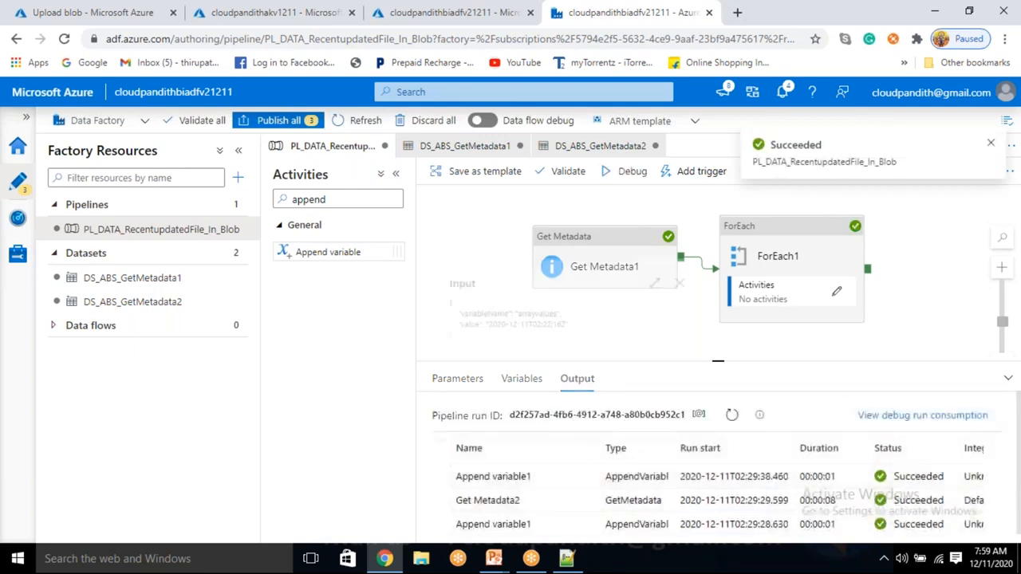
{"action": "left_click_drag", "start_coordinate": [479, 318], "coordinate": [558, 319]}
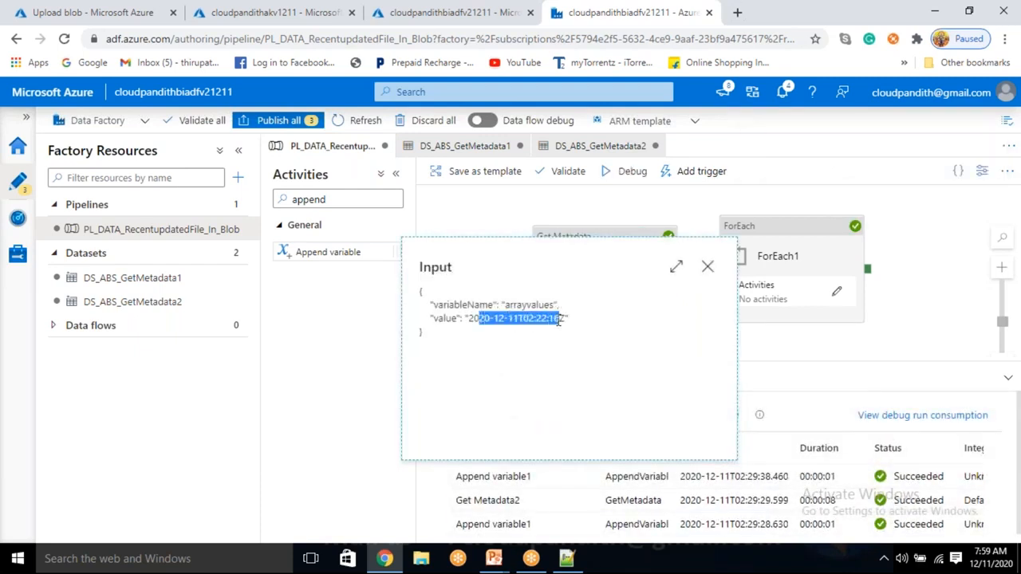
{"action": "left_click", "coordinate": [707, 267]}
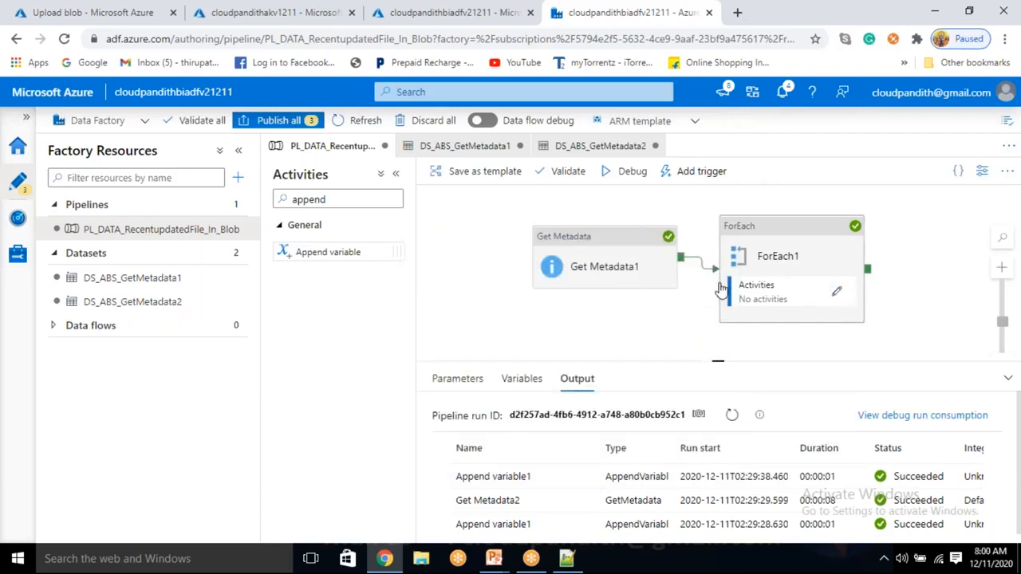
Step: Add a Set variable activity after ForEach1 and connect ForEach1's success output to it
{"action": "left_click_drag", "start_coordinate": [684, 325], "coordinate": [620, 332]}
{"action": "left_click_drag", "start_coordinate": [329, 200], "coordinate": [287, 190]}
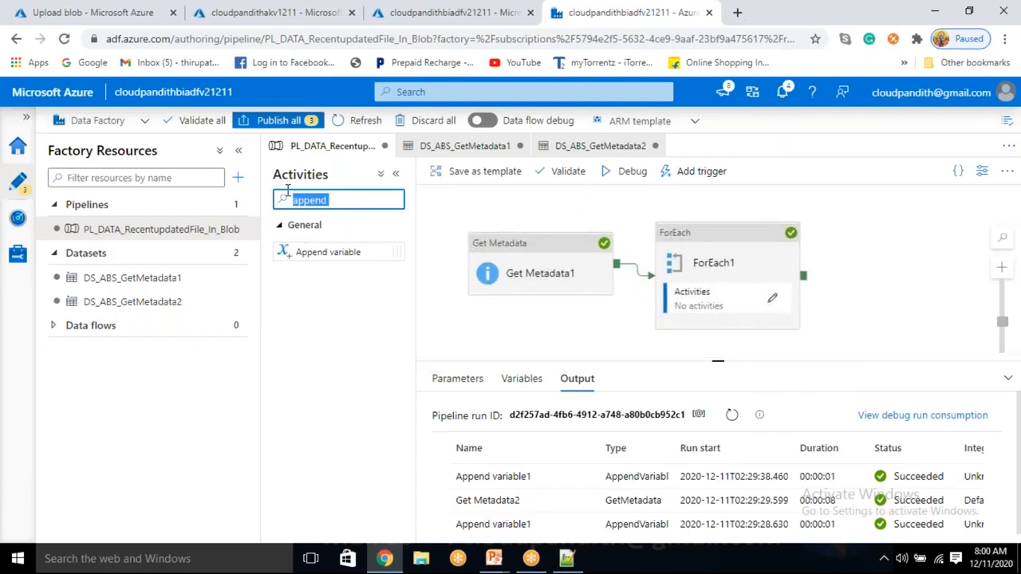
{"action": "type", "text": "set"}
{"action": "left_click_drag", "start_coordinate": [343, 253], "coordinate": [925, 263]}
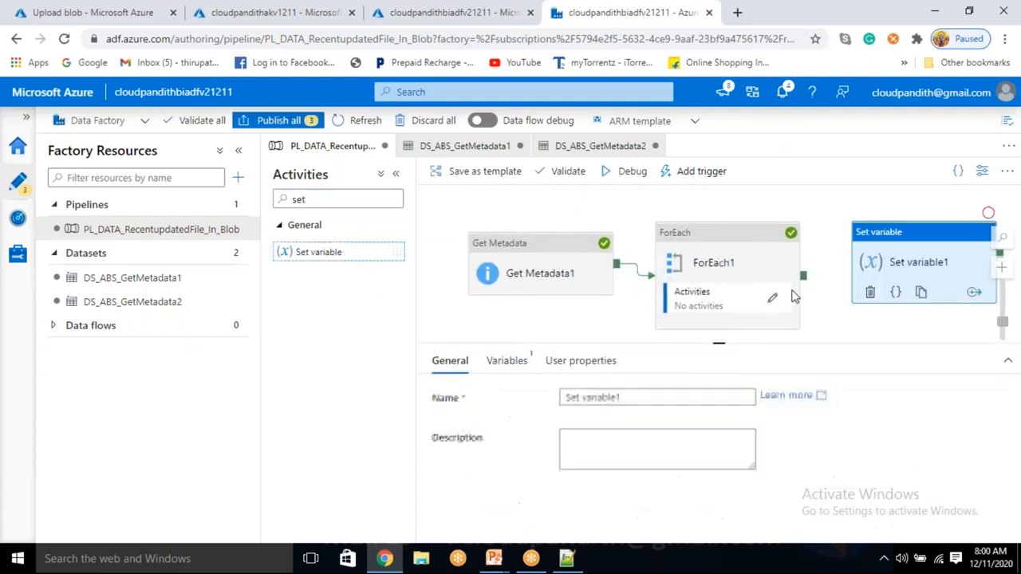
{"action": "left_click_drag", "start_coordinate": [802, 275], "coordinate": [909, 264]}
{"action": "left_click", "coordinate": [909, 263]}
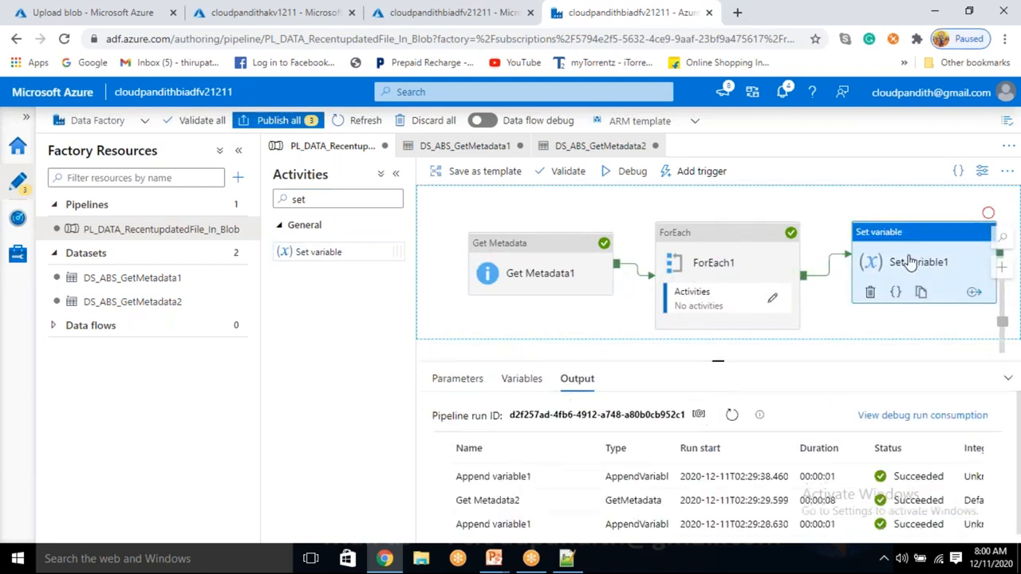
{"action": "left_click", "coordinate": [513, 371]}
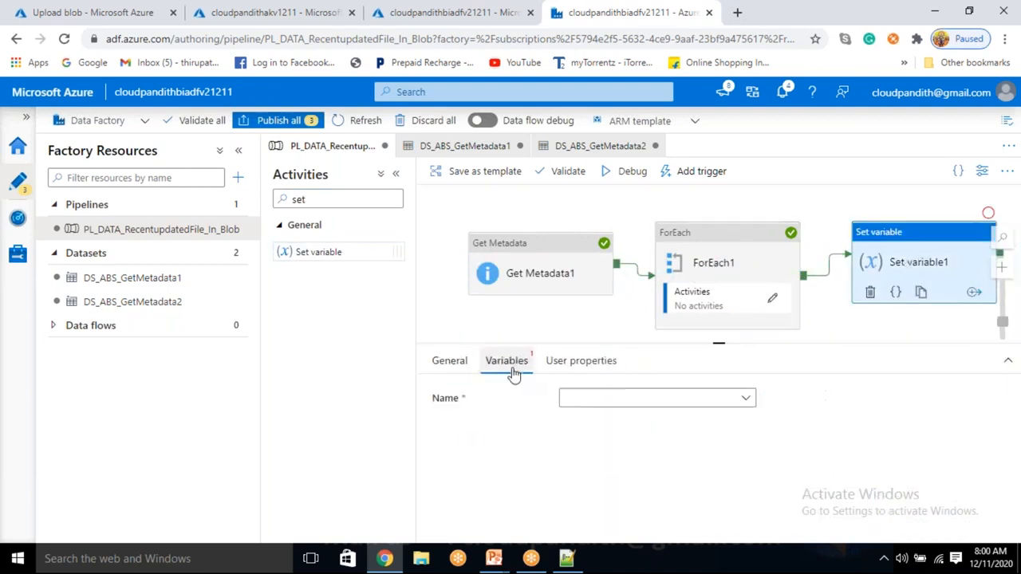
{"action": "left_click", "coordinate": [603, 401]}
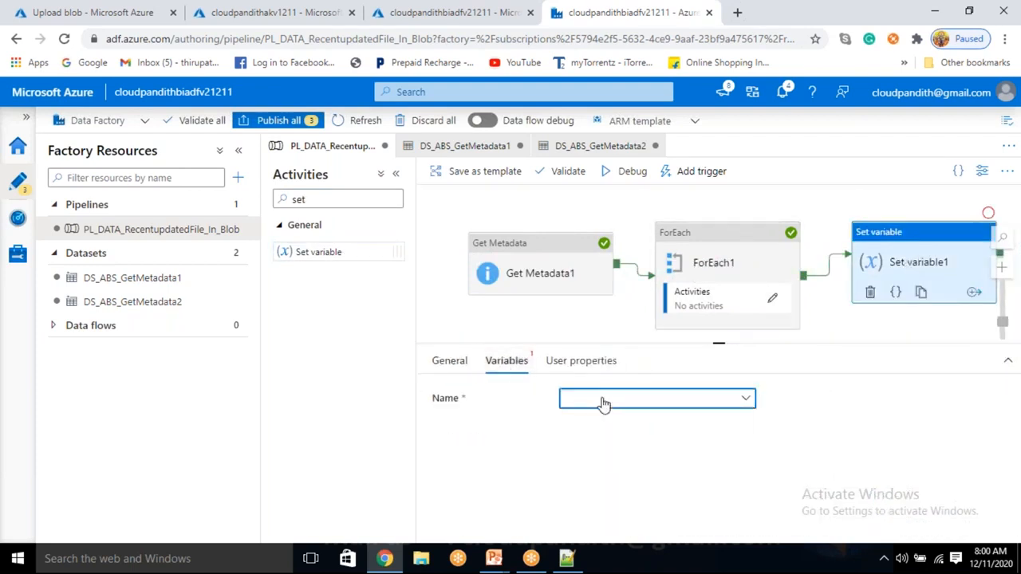
{"action": "left_click", "coordinate": [859, 411]}
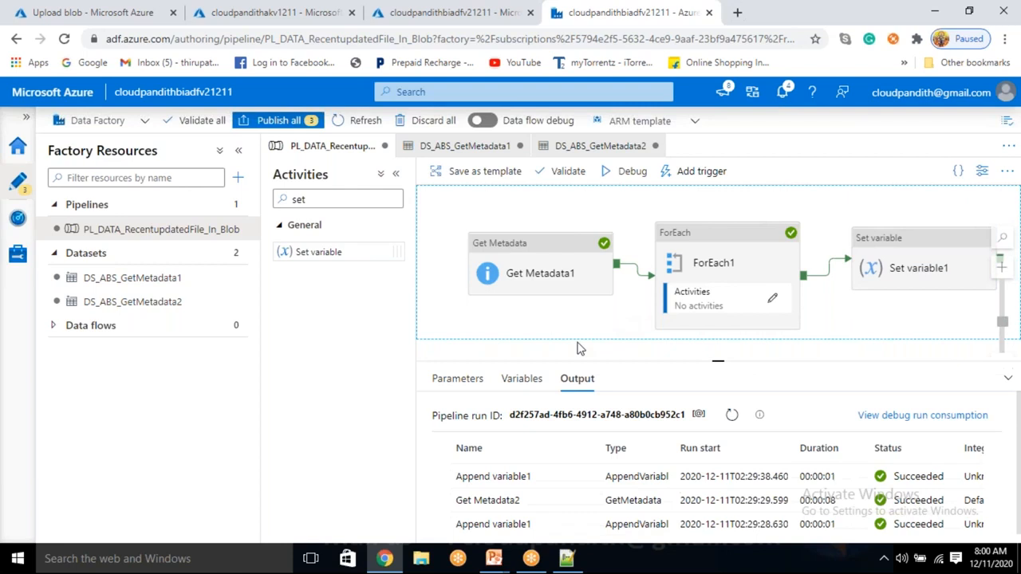
Step: Add a pipeline variable named temp with the type Array
{"action": "left_click", "coordinate": [523, 381]}
{"action": "scroll", "coordinate": [536, 503], "scroll_direction": "down", "scroll_amount": 1}
{"action": "left_click", "coordinate": [525, 504]}
{"action": "type", "text": "temp"}
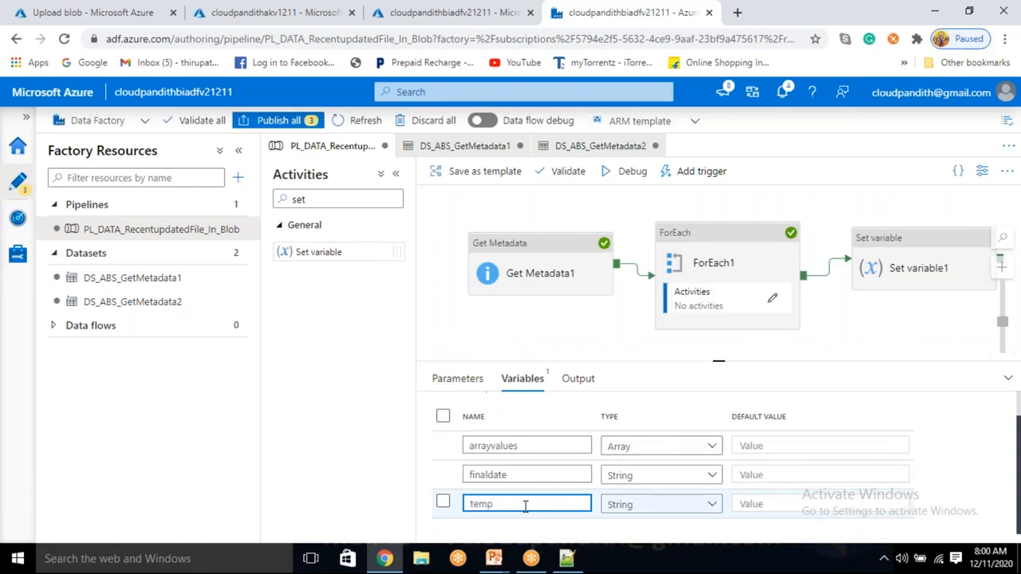
{"action": "left_click", "coordinate": [631, 511]}
{"action": "scroll", "coordinate": [633, 522], "scroll_direction": "up", "scroll_amount": 1}
{"action": "left_click", "coordinate": [630, 523]}
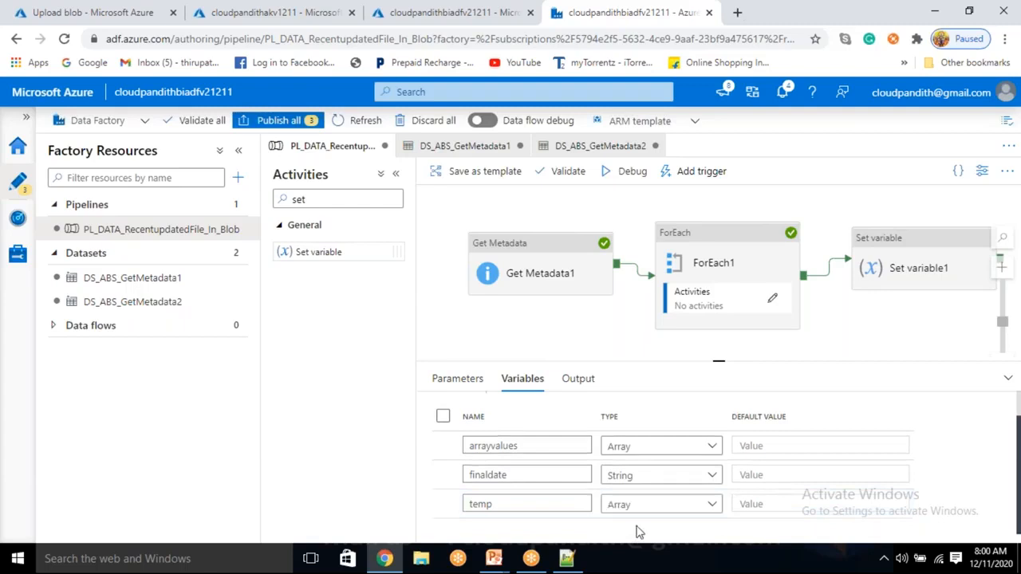
Step: Choose temp as the variable that the Set variable1 activity assigns
{"action": "left_click", "coordinate": [921, 267]}
{"action": "left_click", "coordinate": [518, 364]}
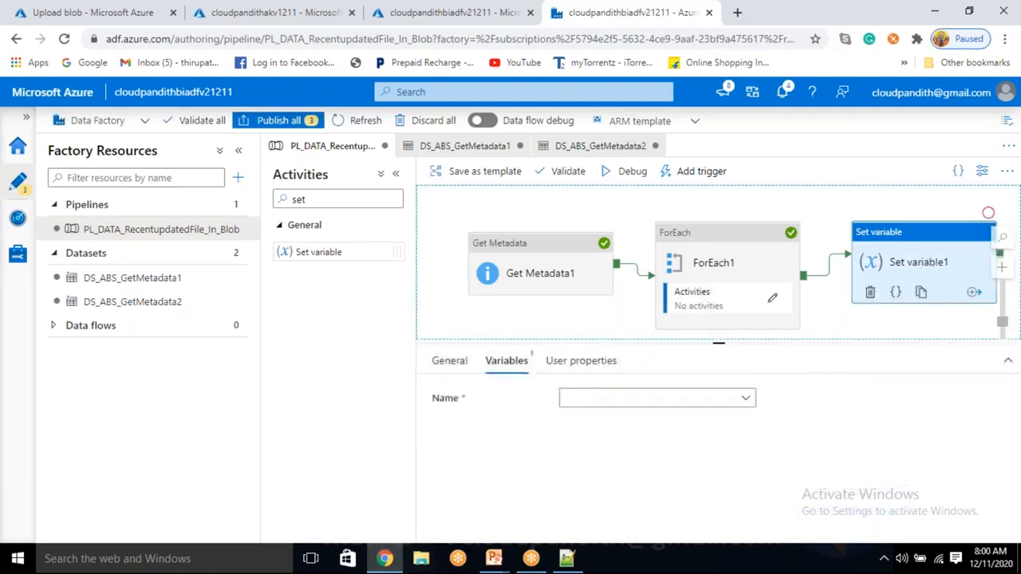
{"action": "left_click", "coordinate": [617, 401]}
{"action": "left_click", "coordinate": [593, 471]}
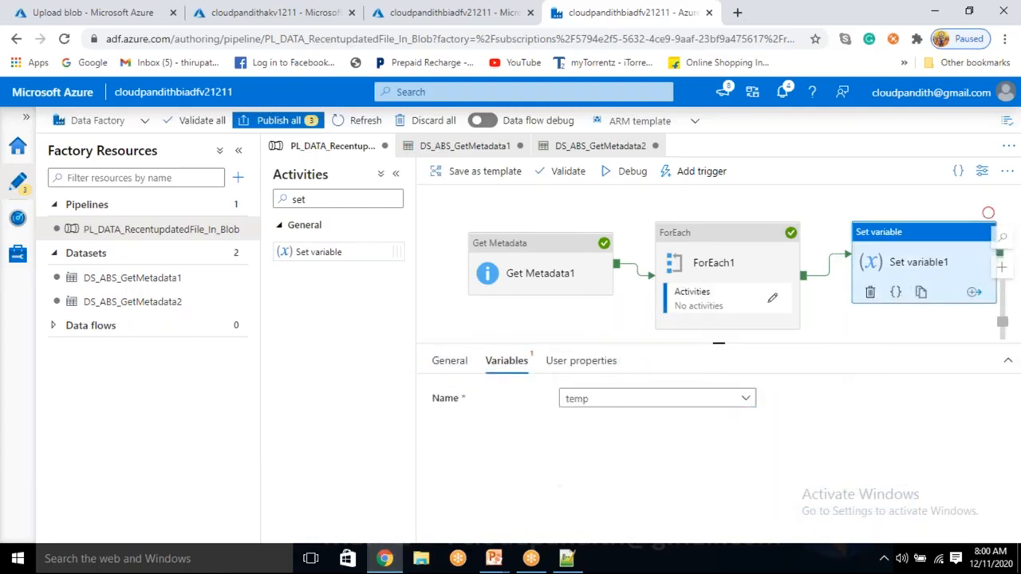
{"action": "left_click", "coordinate": [596, 440]}
{"action": "left_click", "coordinate": [599, 472]}
{"action": "scroll", "coordinate": [645, 450], "scroll_direction": "down", "scroll_amount": 10}
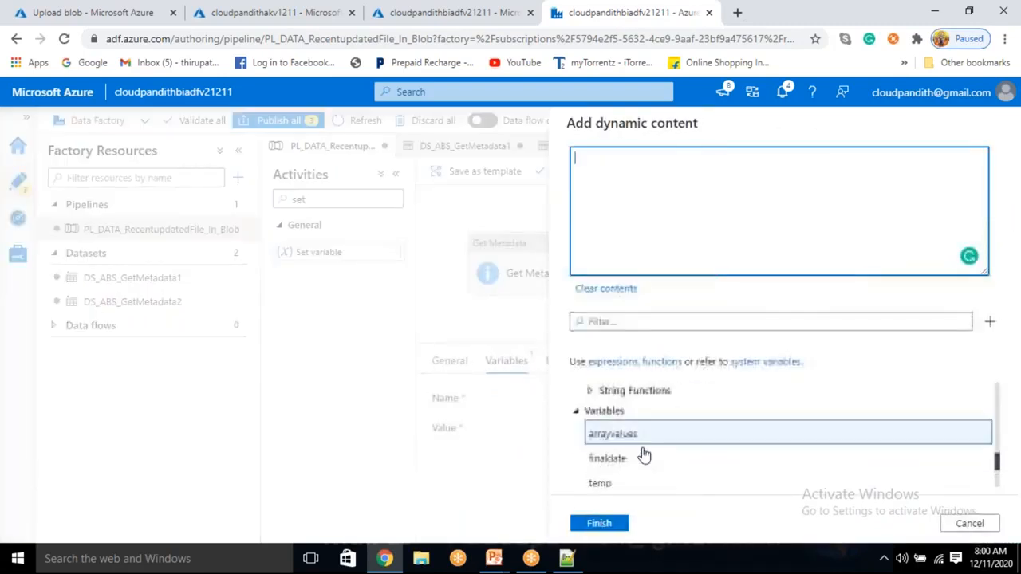
{"action": "scroll", "coordinate": [644, 450], "scroll_direction": "up", "scroll_amount": 3}
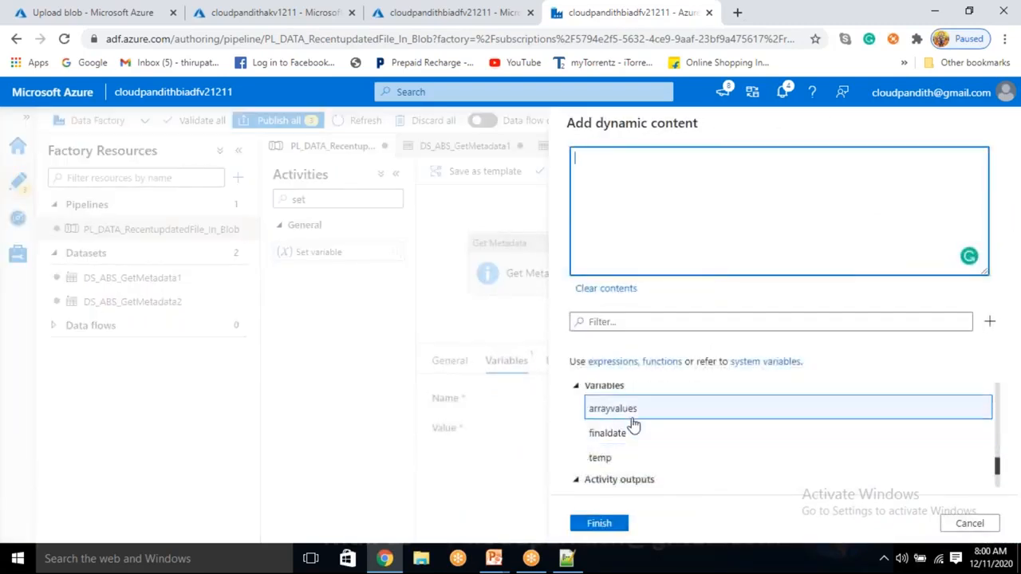
{"action": "left_click", "coordinate": [630, 409]}
{"action": "left_click", "coordinate": [600, 523]}
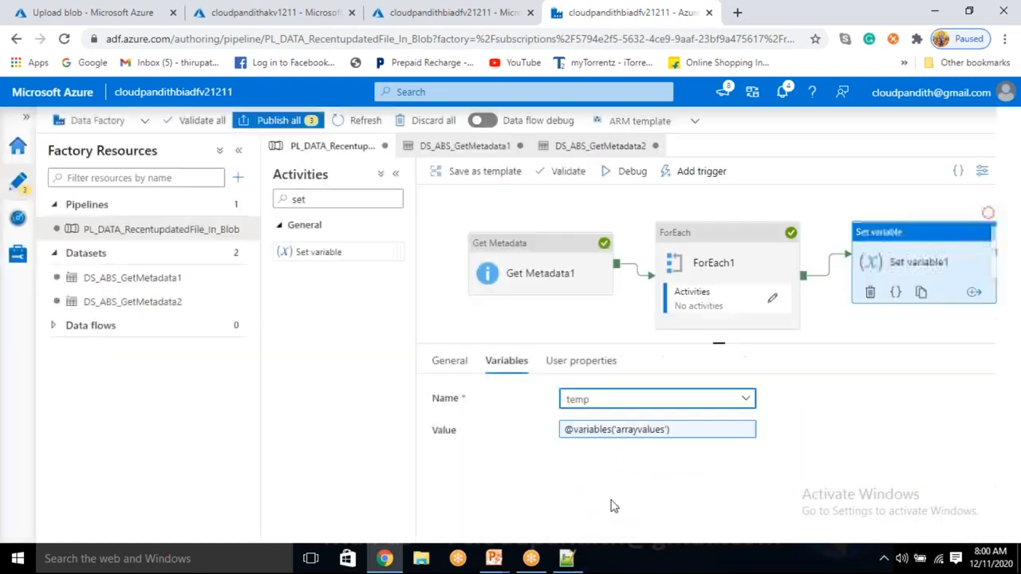
Step: Debug the pipeline and keep refreshing its run output until all activities have finished
{"action": "left_click", "coordinate": [639, 181]}
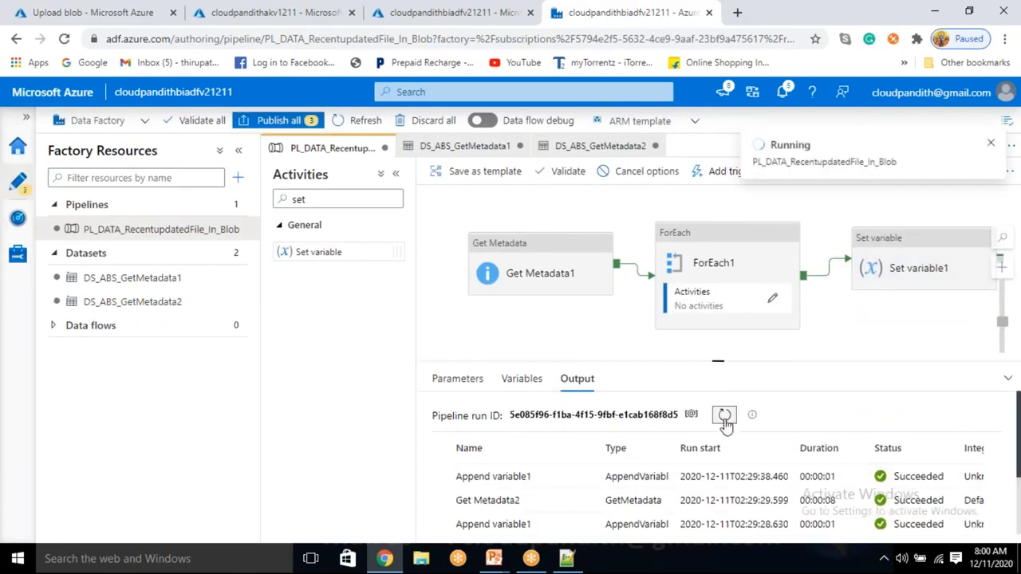
{"action": "left_click", "coordinate": [725, 418]}
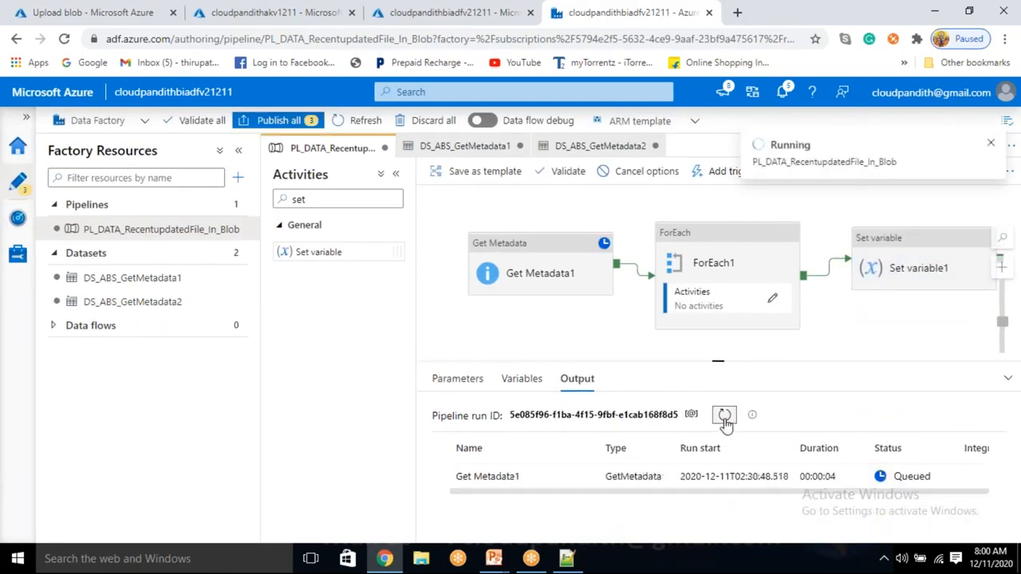
{"action": "left_click", "coordinate": [725, 418]}
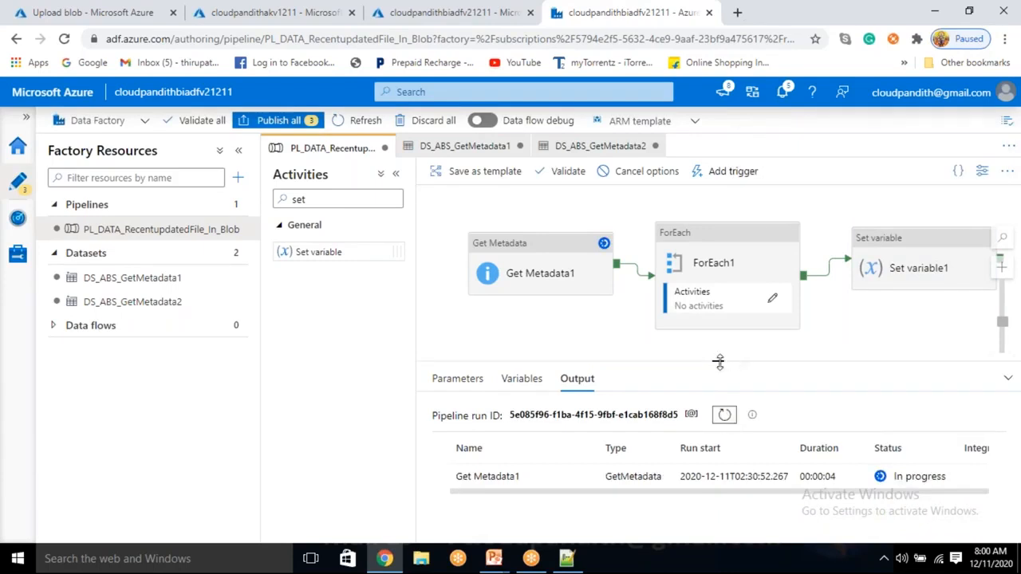
{"action": "left_click_drag", "start_coordinate": [720, 353], "coordinate": [718, 327]}
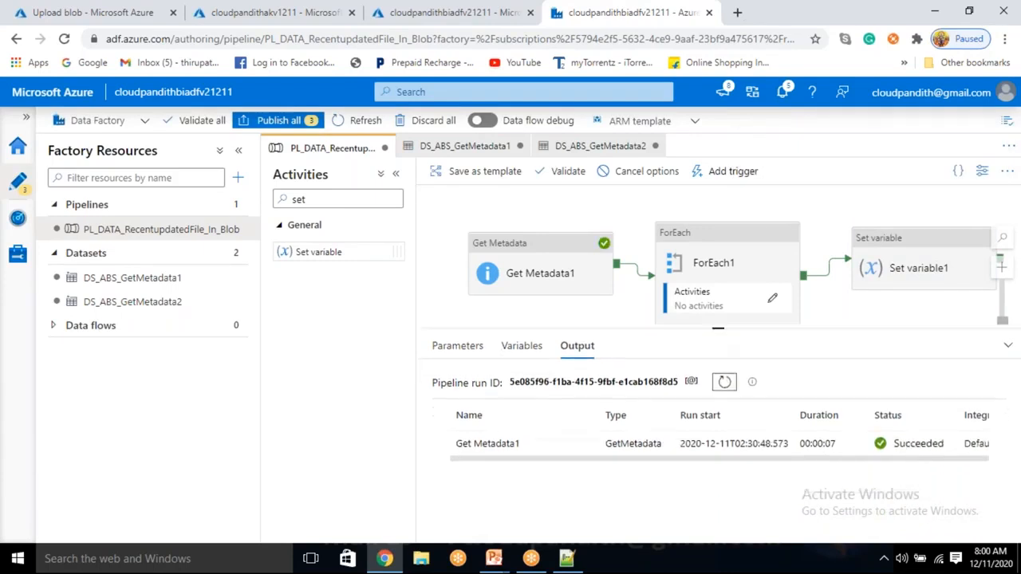
{"action": "left_click", "coordinate": [725, 383]}
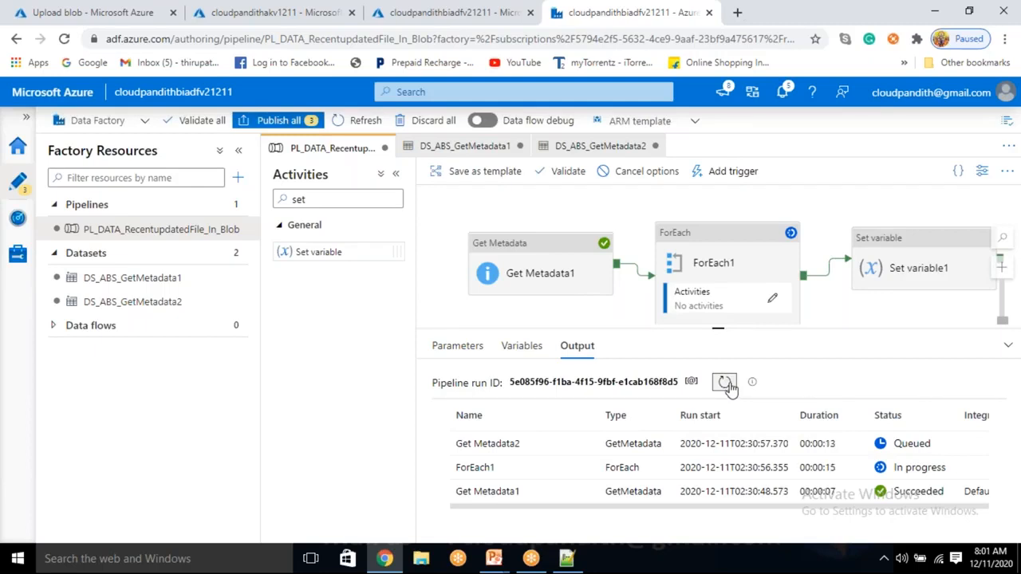
{"action": "left_click", "coordinate": [726, 383]}
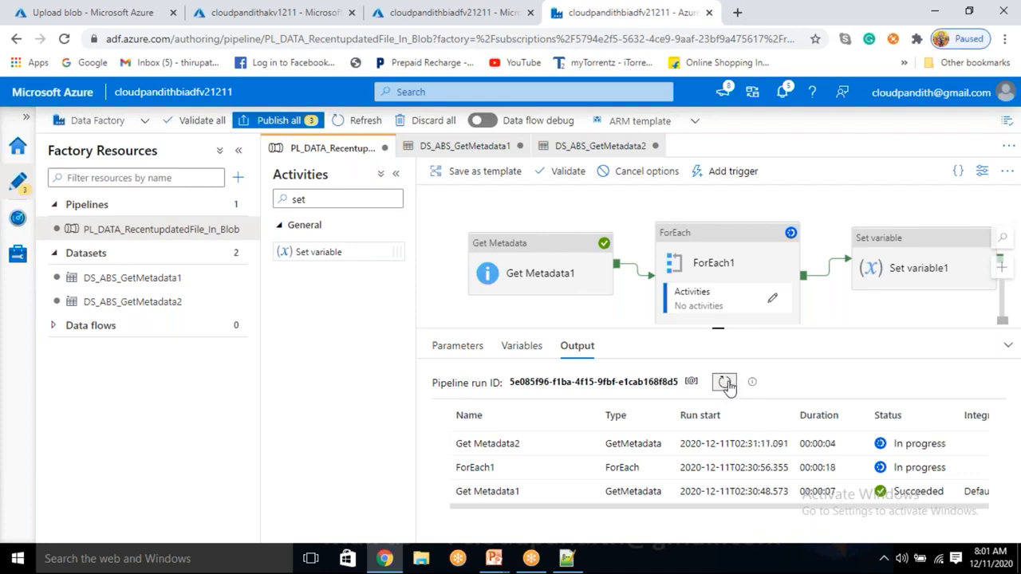
{"action": "left_click", "coordinate": [725, 383]}
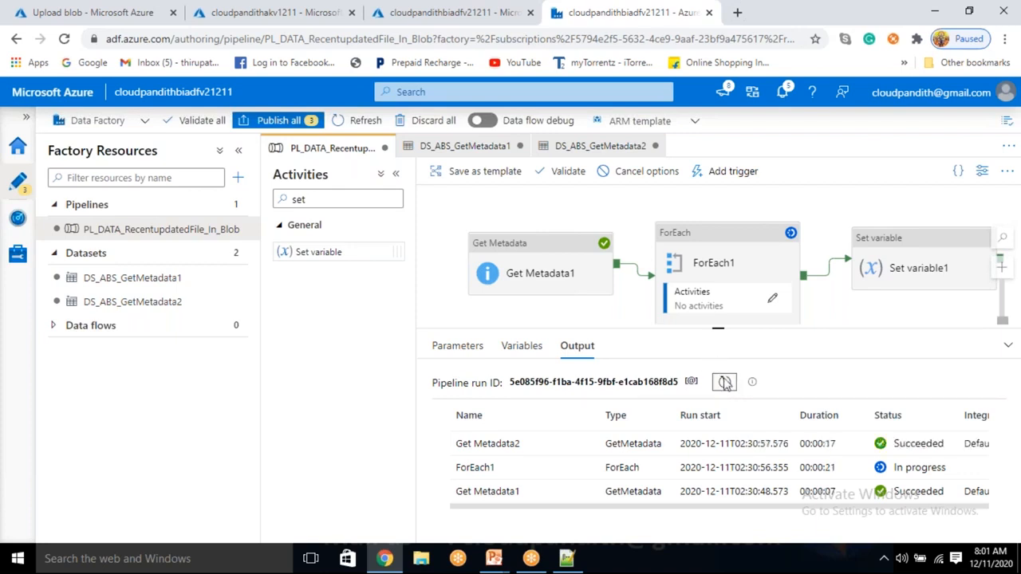
{"action": "left_click", "coordinate": [725, 385]}
{"action": "left_click", "coordinate": [724, 385]}
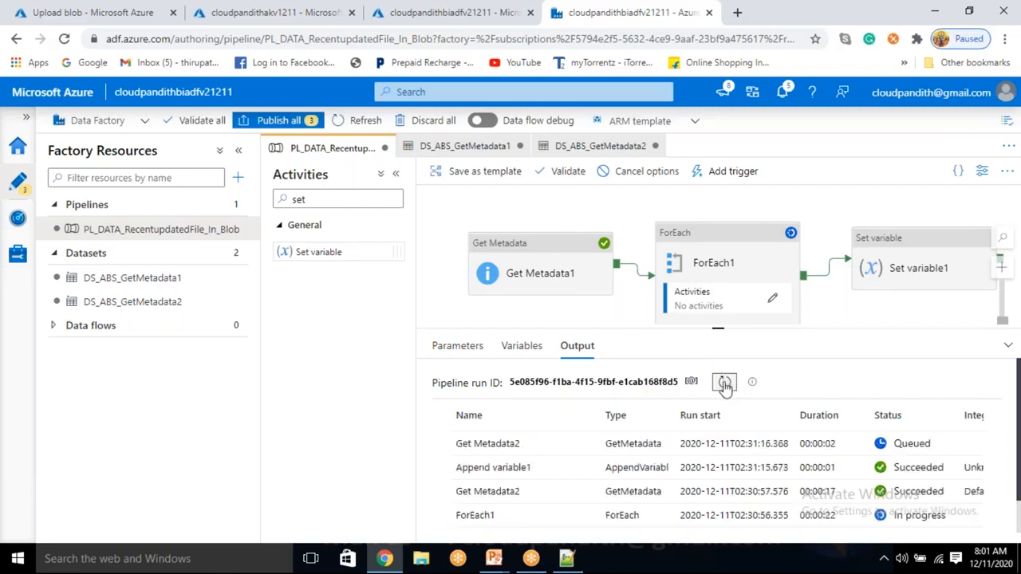
{"action": "left_click", "coordinate": [724, 384]}
{"action": "left_click", "coordinate": [725, 384]}
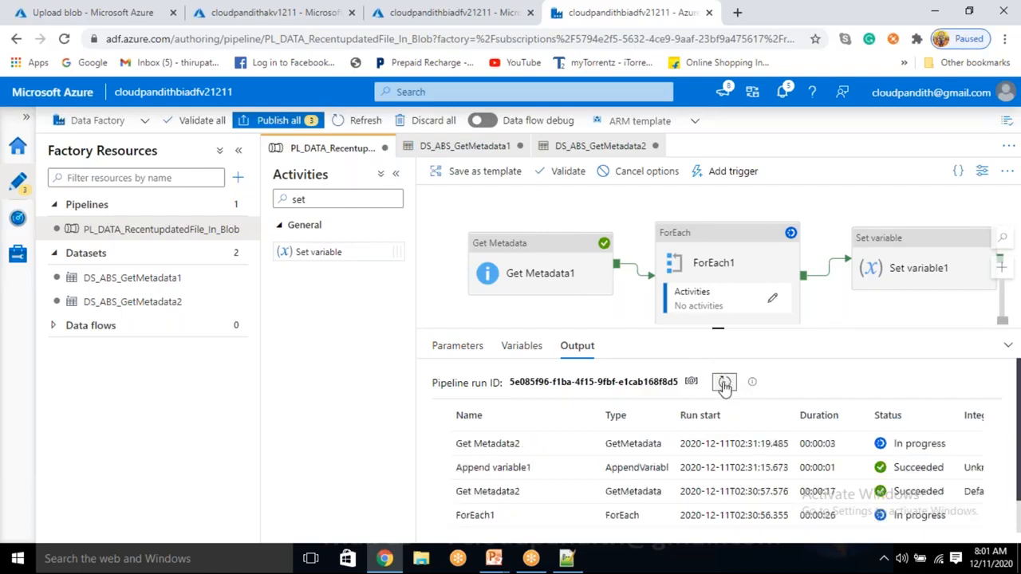
{"action": "left_click", "coordinate": [724, 384]}
{"action": "left_click", "coordinate": [724, 384]}
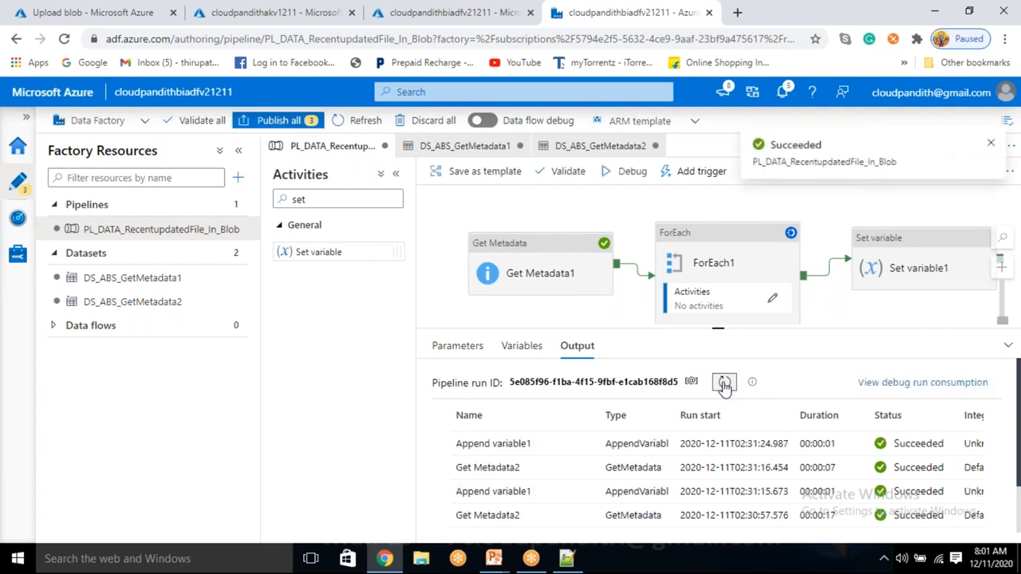
{"action": "left_click", "coordinate": [725, 384]}
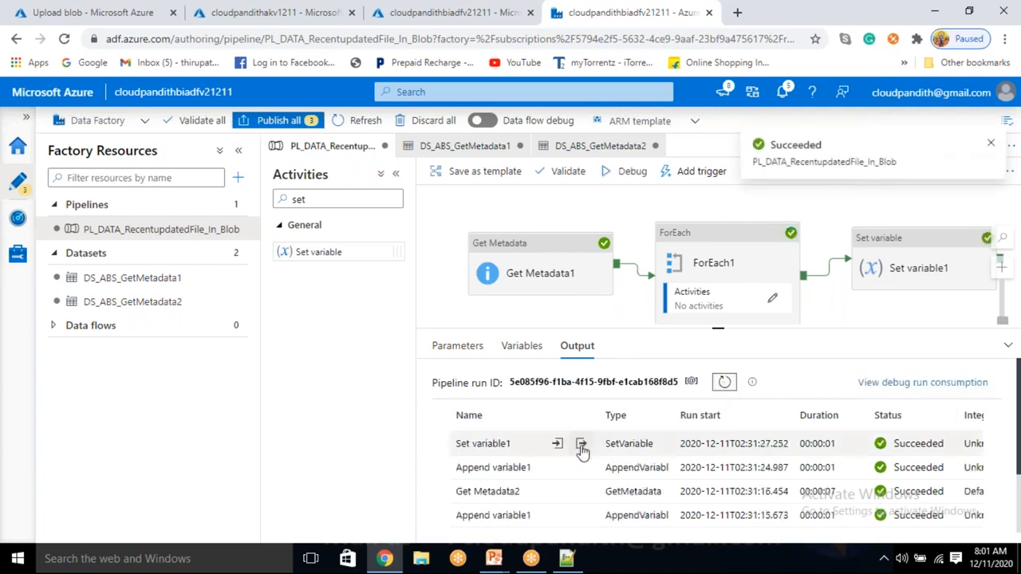
Step: Examine the last modified dates in the temp array in Set variable1's run output
{"action": "left_click", "coordinate": [583, 448]}
{"action": "left_click", "coordinate": [564, 398]}
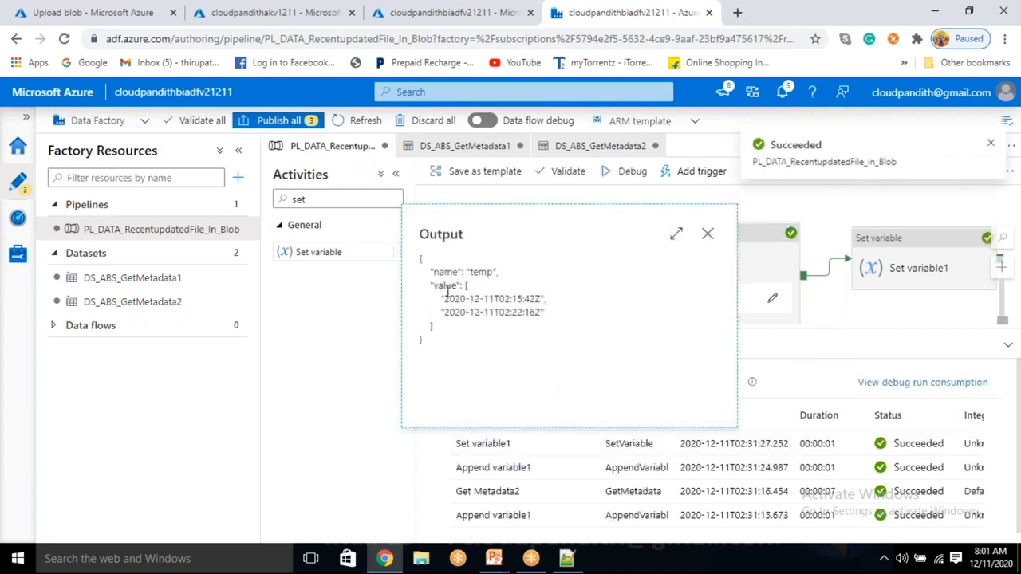
{"action": "left_click_drag", "start_coordinate": [443, 299], "coordinate": [539, 312]}
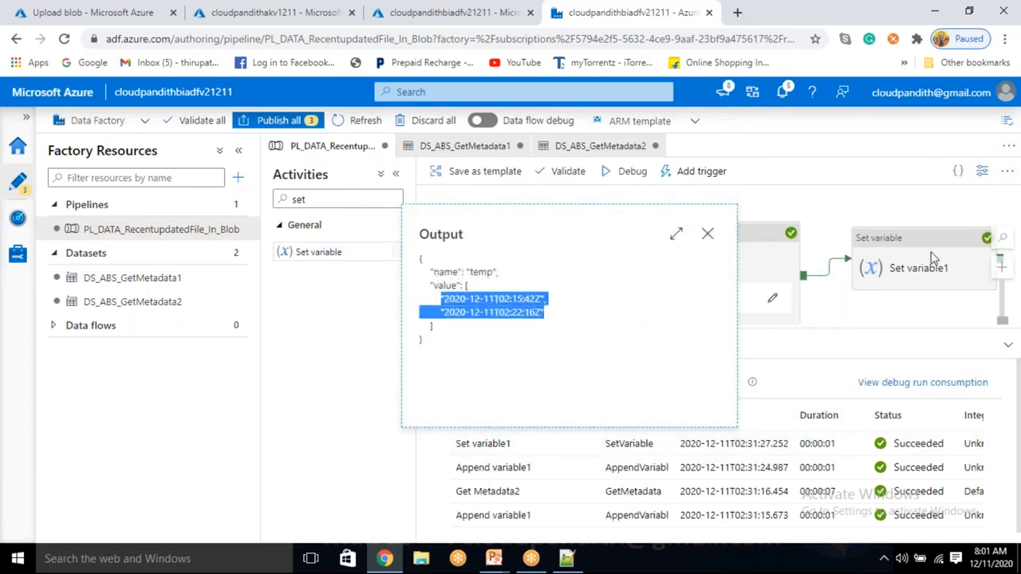
{"action": "left_click", "coordinate": [520, 330]}
{"action": "left_click_drag", "start_coordinate": [557, 313], "coordinate": [432, 295]}
{"action": "left_click", "coordinate": [548, 329]}
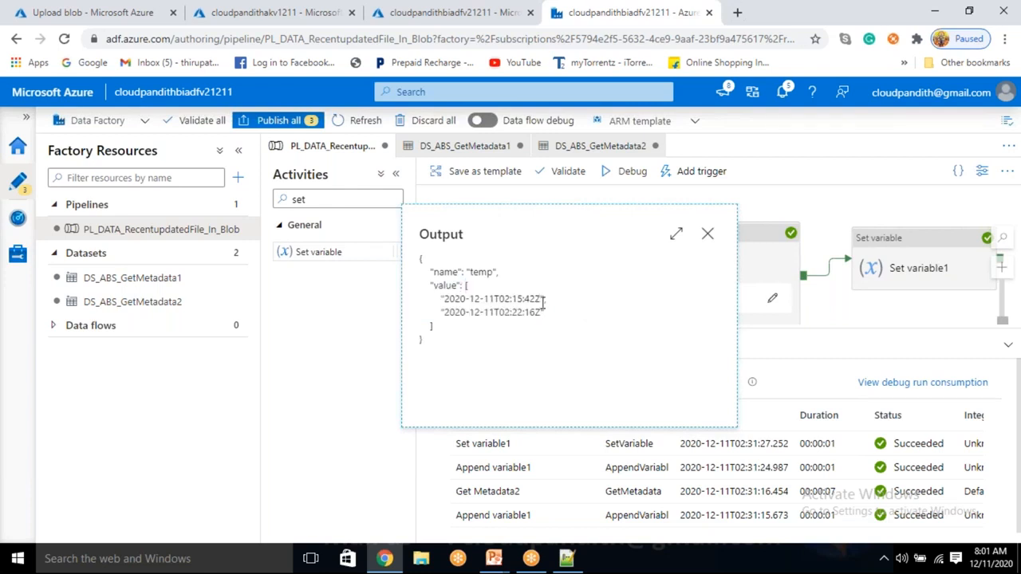
{"action": "left_click_drag", "start_coordinate": [544, 313], "coordinate": [444, 298]}
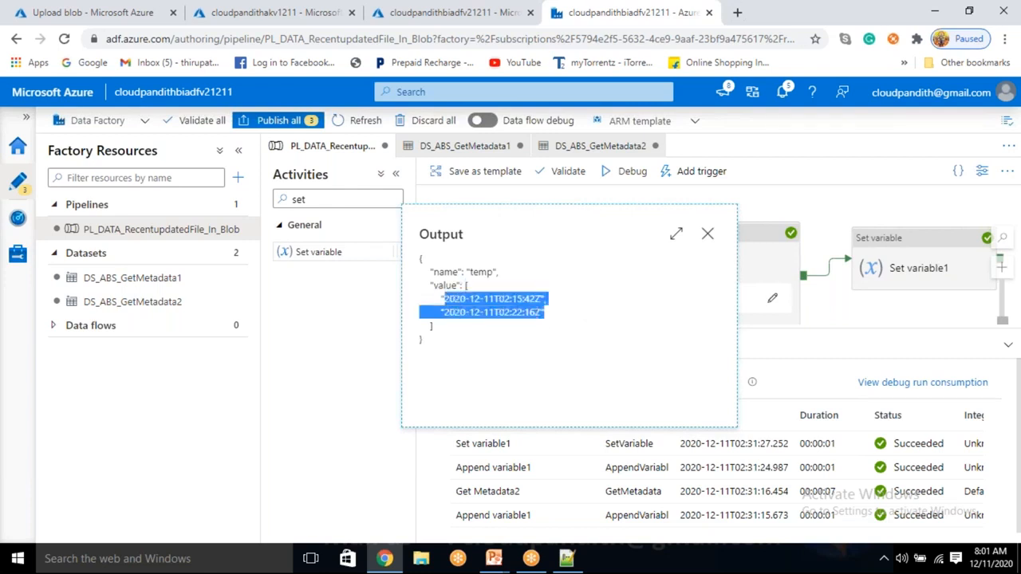
{"action": "left_click", "coordinate": [504, 332]}
{"action": "left_click_drag", "start_coordinate": [537, 313], "coordinate": [515, 316]}
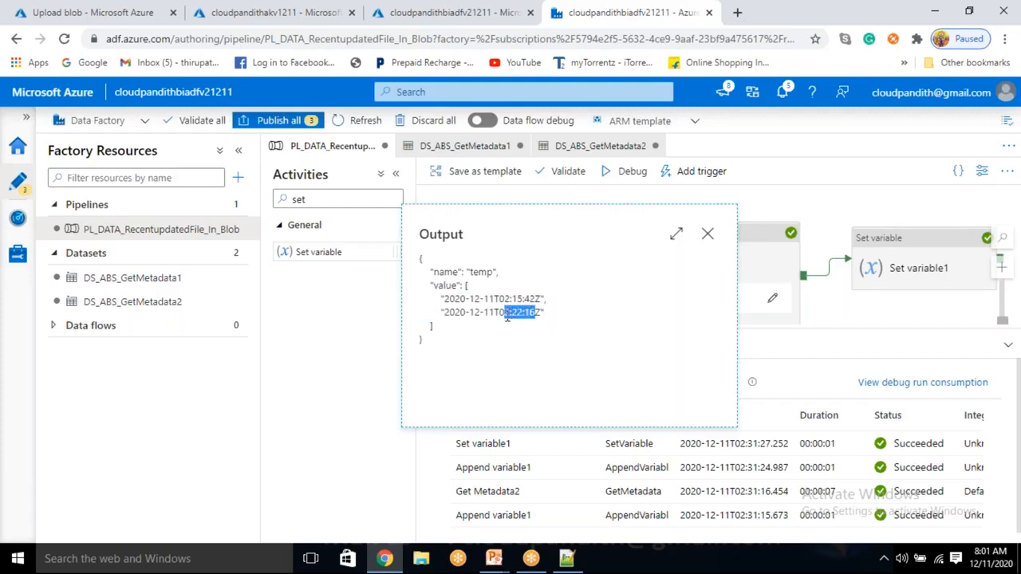
{"action": "left_click", "coordinate": [953, 261]}
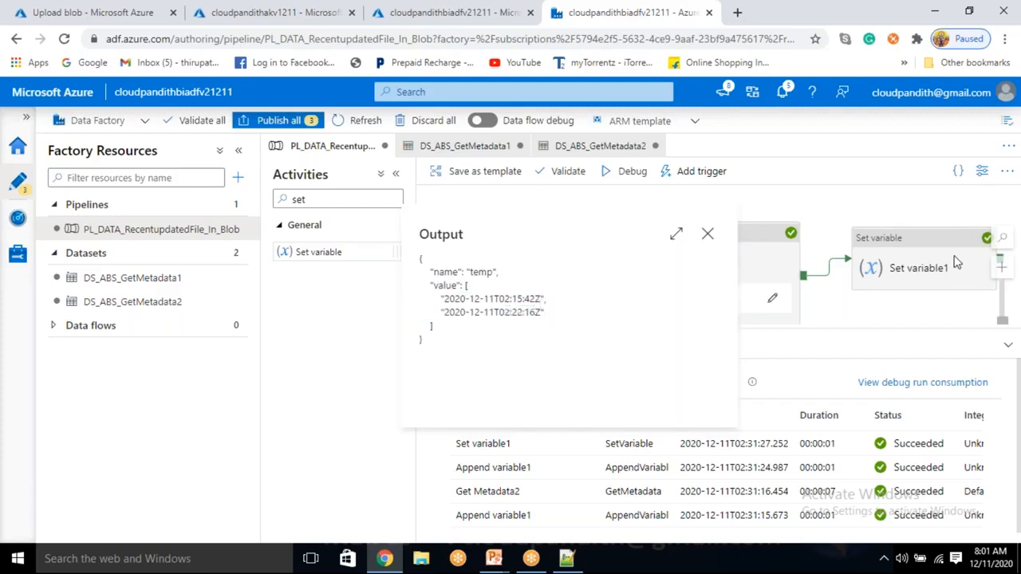
Step: Choose finaldate as the variable that the Set variable1 activity assigns
{"action": "left_click", "coordinate": [953, 262]}
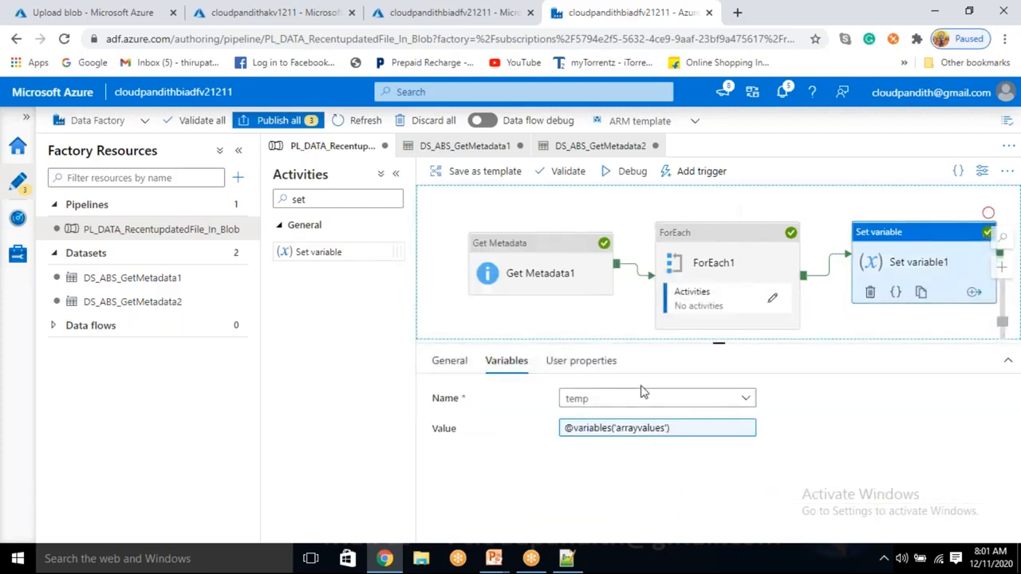
{"action": "left_click", "coordinate": [627, 400]}
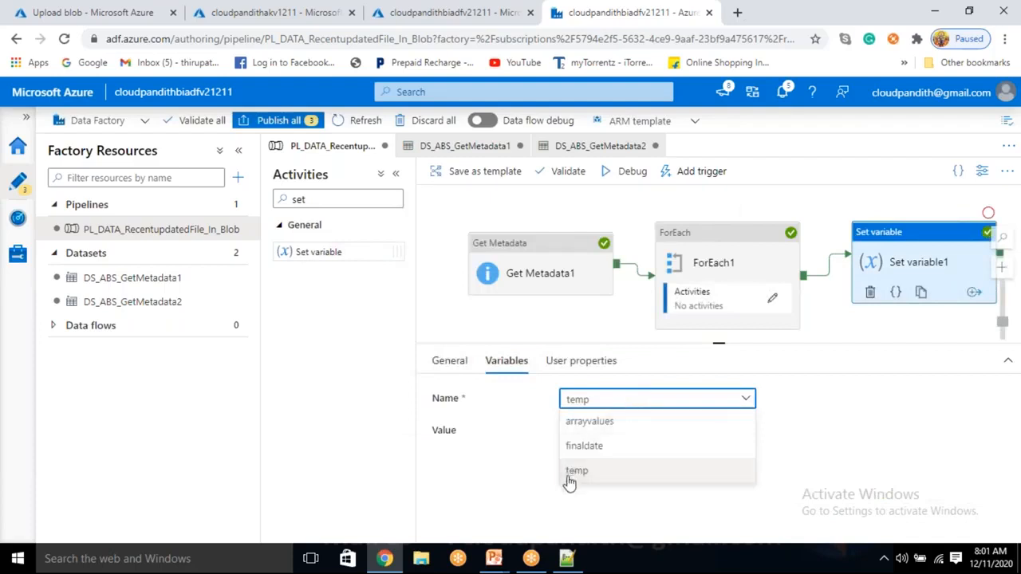
{"action": "left_click", "coordinate": [580, 452]}
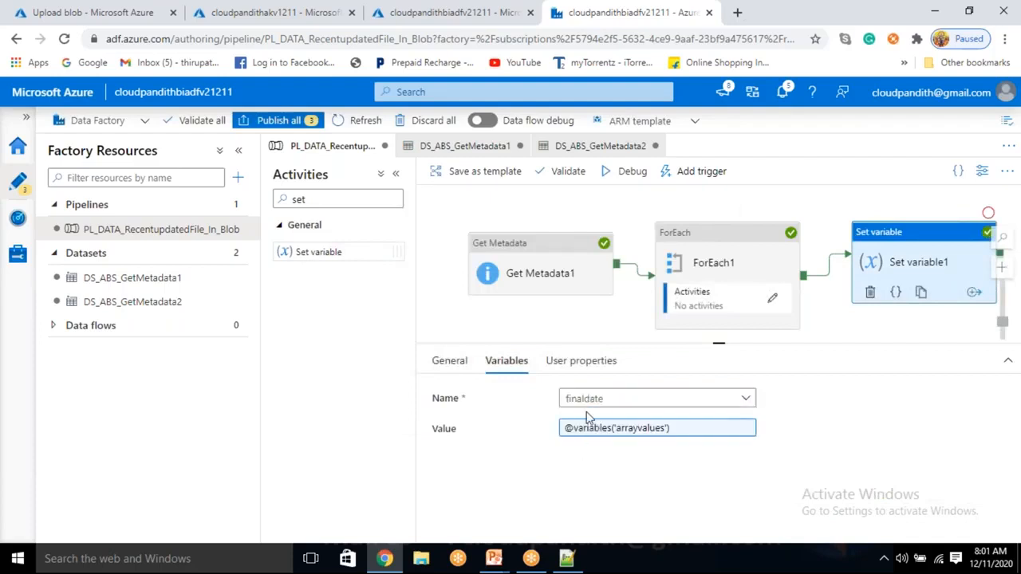
Step: Check the data types of the pipeline variables, in particular finaldate
{"action": "left_click", "coordinate": [581, 323]}
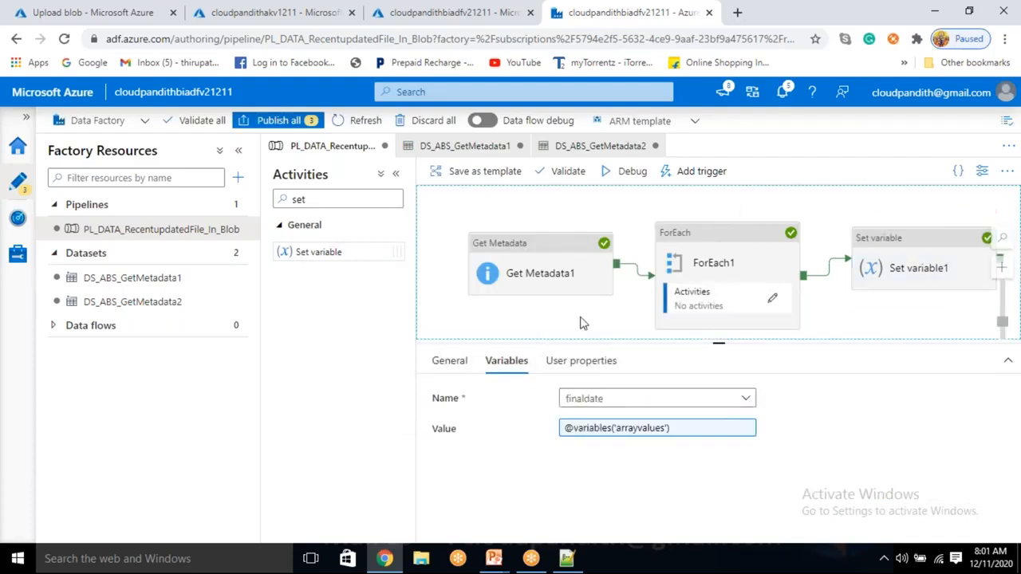
{"action": "left_click", "coordinate": [512, 361]}
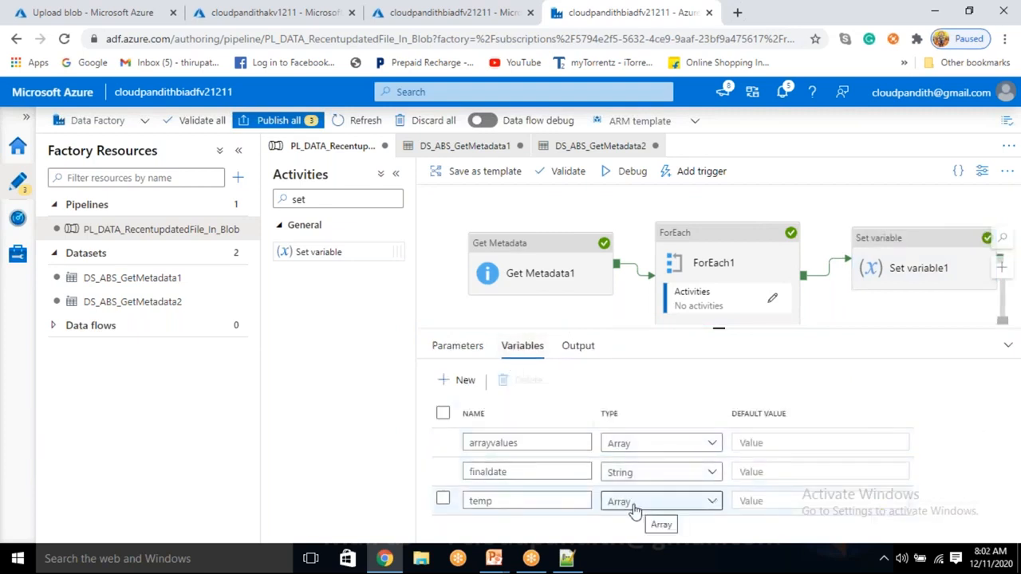
{"action": "left_click", "coordinate": [509, 472]}
{"action": "left_click", "coordinate": [627, 477]}
{"action": "left_click", "coordinate": [622, 478]}
{"action": "left_click", "coordinate": [906, 255]}
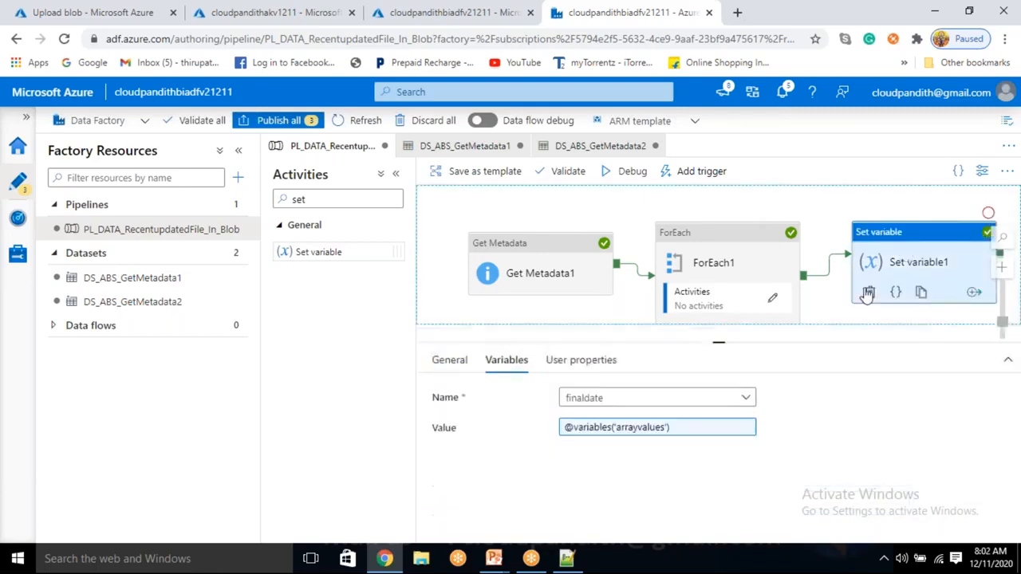
{"action": "left_click", "coordinate": [630, 430]}
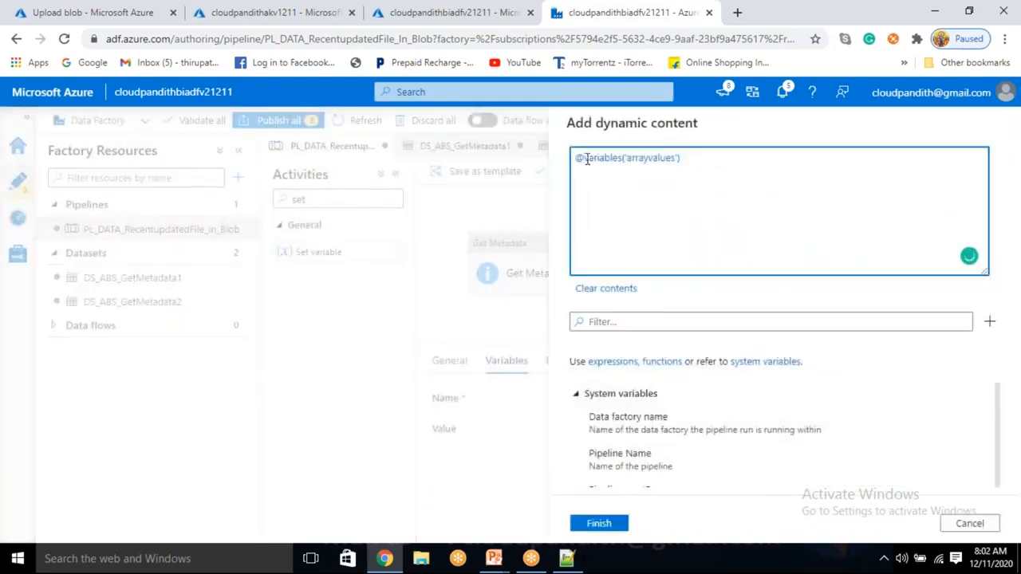
{"action": "left_click", "coordinate": [586, 158]}
{"action": "type", "text": "last("}
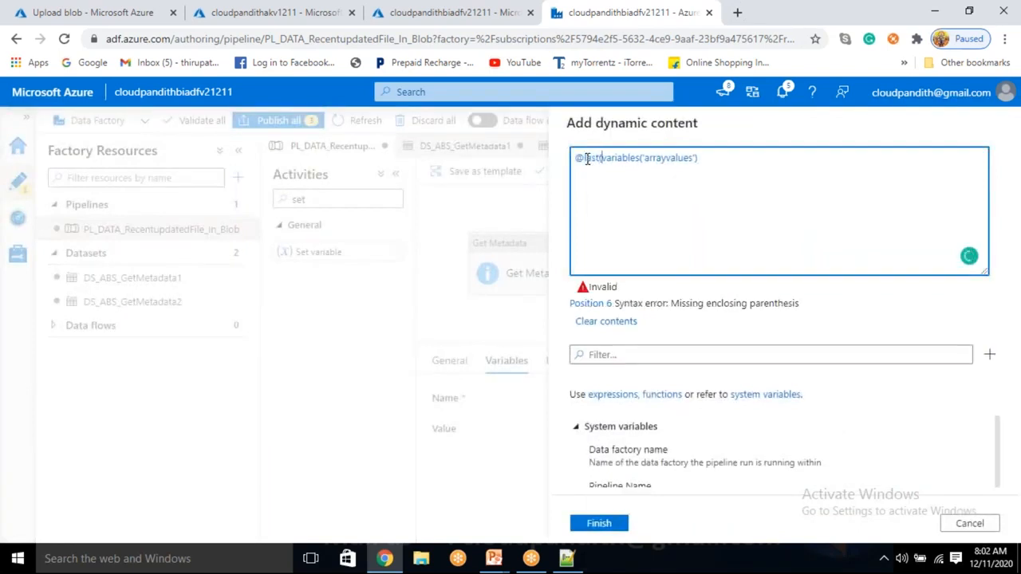
{"action": "type", "text": ")"}
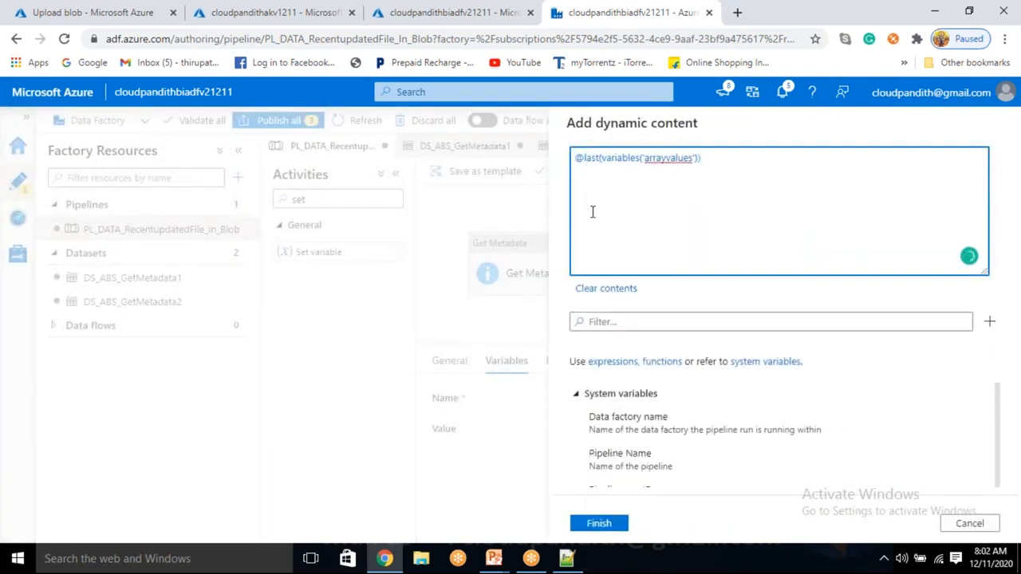
{"action": "left_click", "coordinate": [611, 526]}
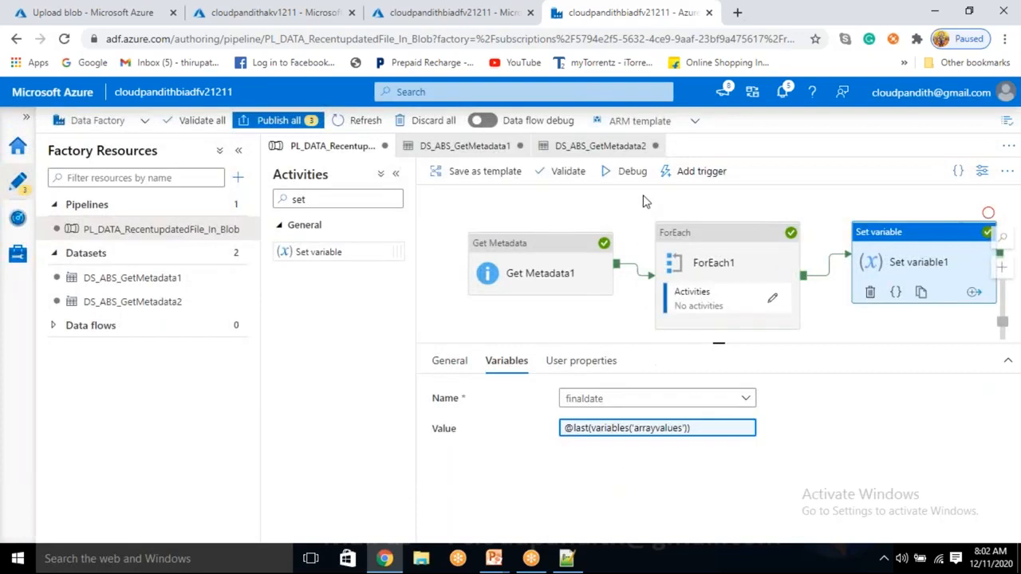
Step: Debug the pipeline with the changed Set variable1 activity and examine the output of Get Metadata1
{"action": "left_click", "coordinate": [630, 172]}
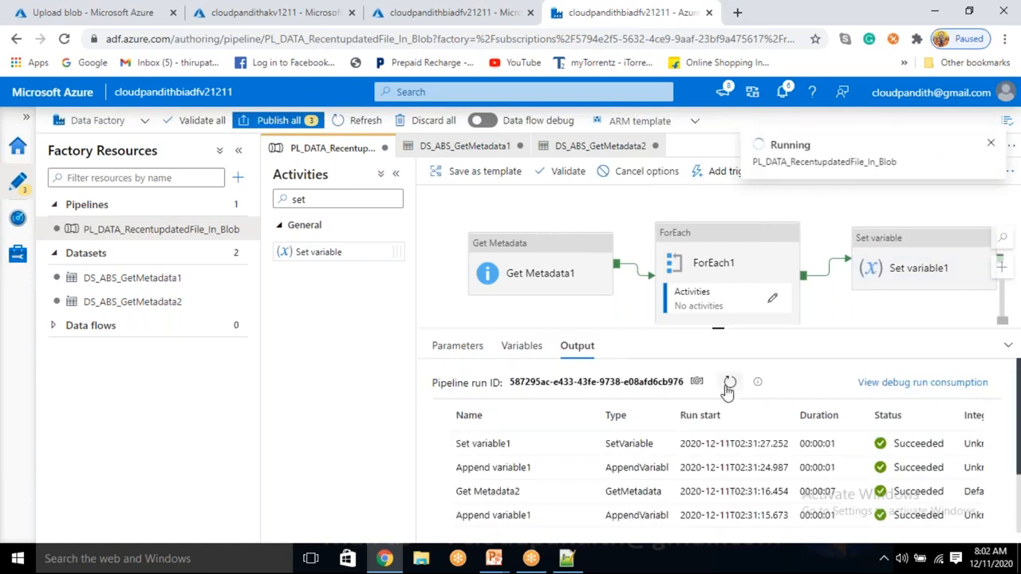
{"action": "left_click", "coordinate": [728, 384]}
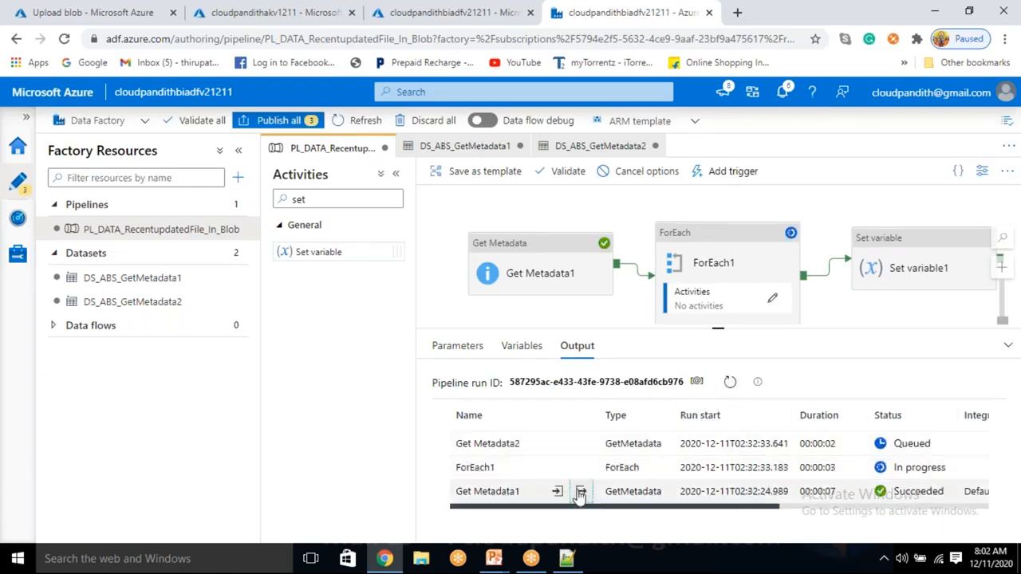
{"action": "left_click", "coordinate": [580, 491]}
{"action": "double_click", "coordinate": [504, 347]}
{"action": "double_click", "coordinate": [508, 401]}
{"action": "left_click", "coordinate": [707, 280]}
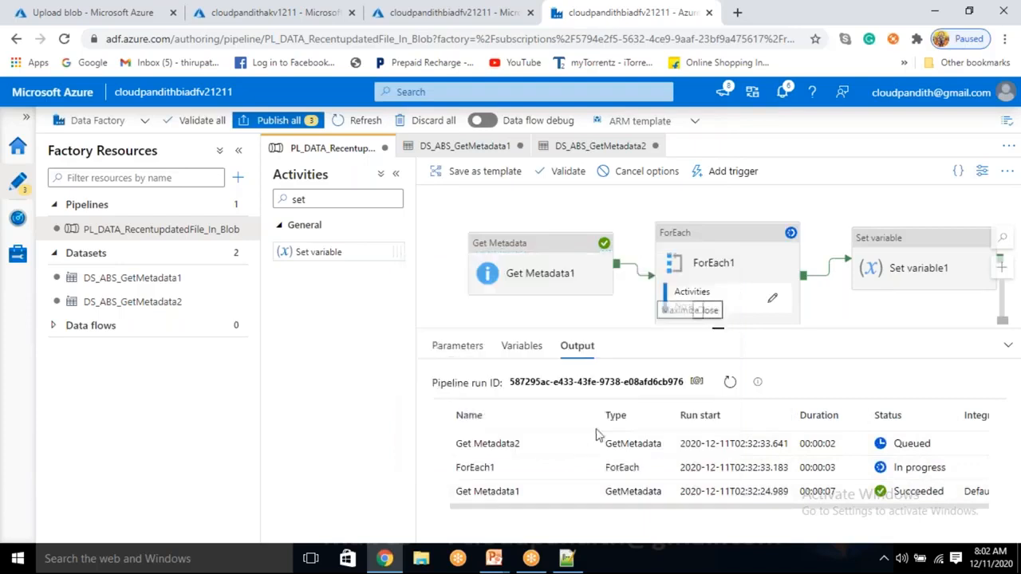
Step: Examine the run inputs of ForEach1 and Get Metadata2, including the item count and source file name
{"action": "left_click", "coordinate": [571, 468]}
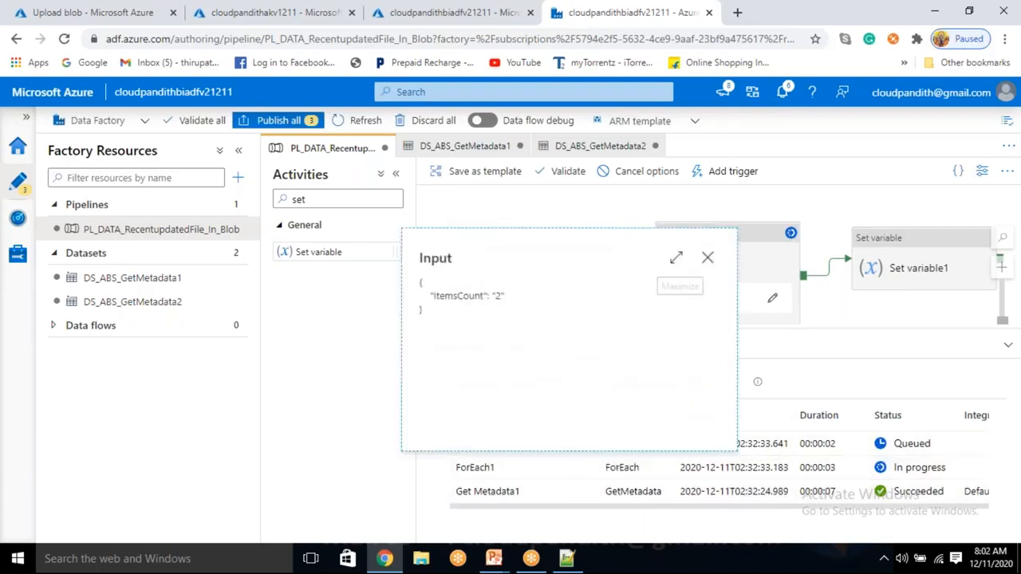
{"action": "left_click", "coordinate": [708, 257]}
{"action": "left_click", "coordinate": [580, 444]}
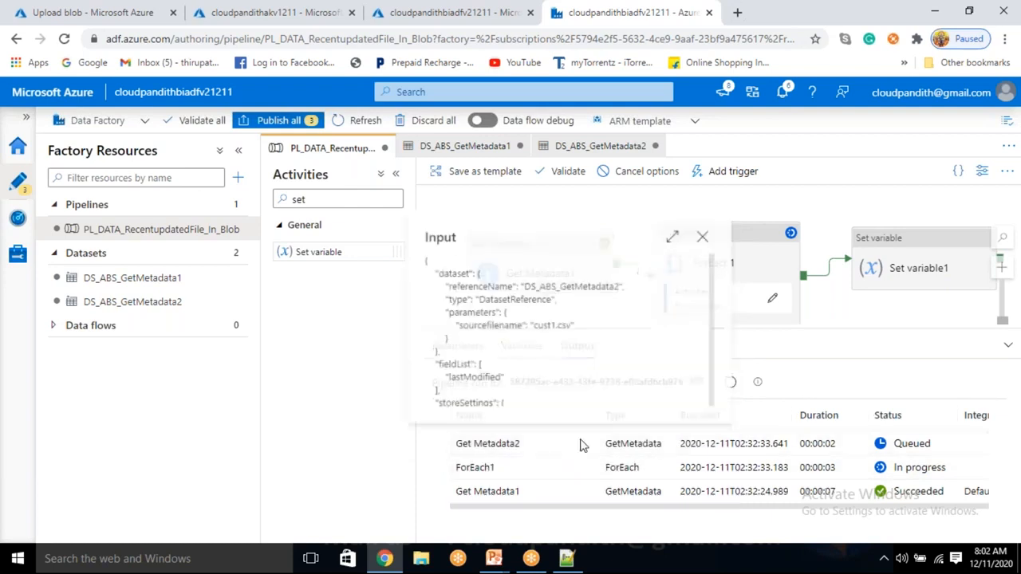
{"action": "left_click_drag", "start_coordinate": [547, 325], "coordinate": [443, 339]}
{"action": "left_click", "coordinate": [706, 236]}
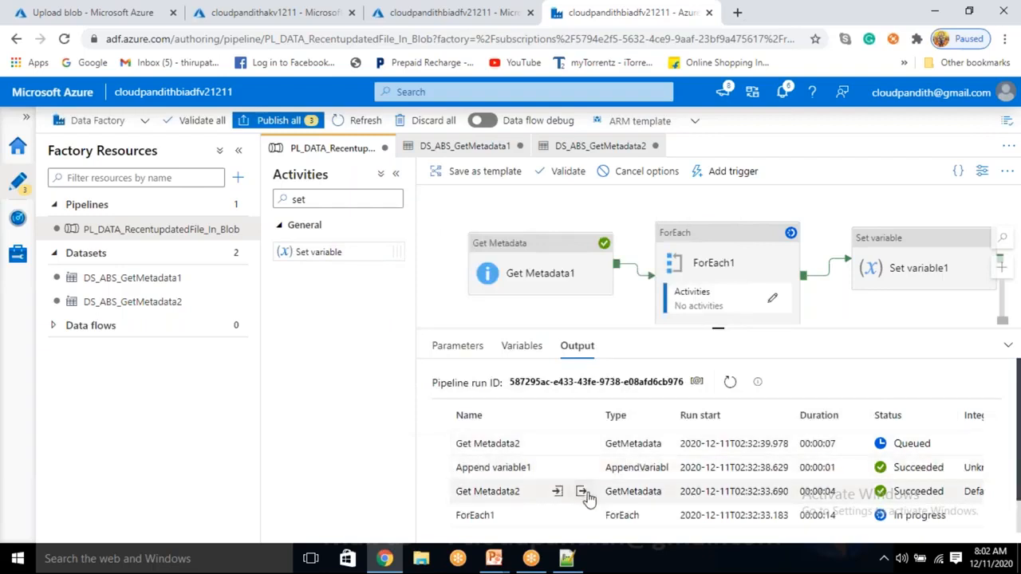
Step: Examine the last modified date in the output of the completed Get Metadata2 run
{"action": "left_click", "coordinate": [583, 491]}
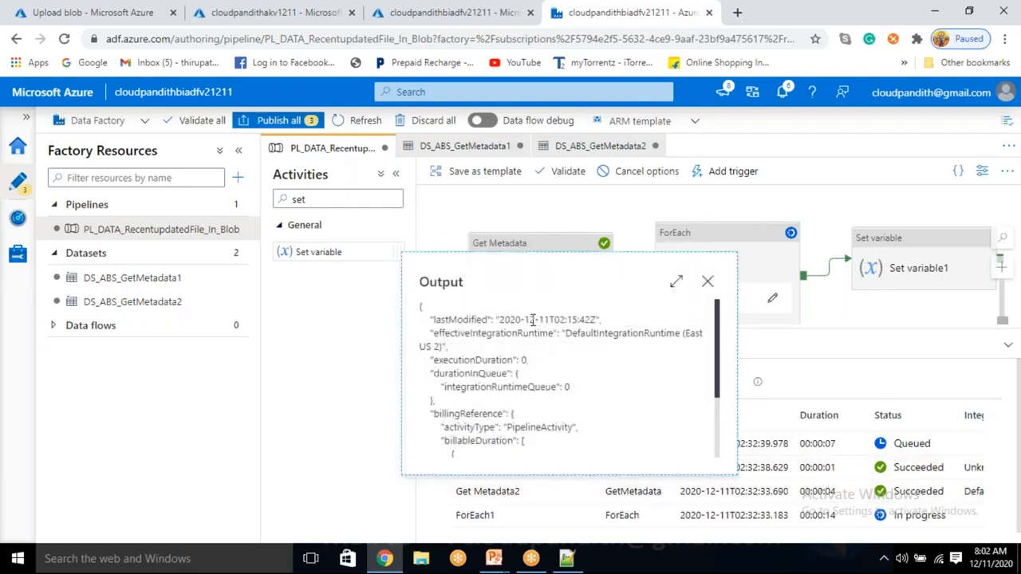
{"action": "left_click_drag", "start_coordinate": [524, 320], "coordinate": [596, 320]}
{"action": "left_click", "coordinate": [707, 281]}
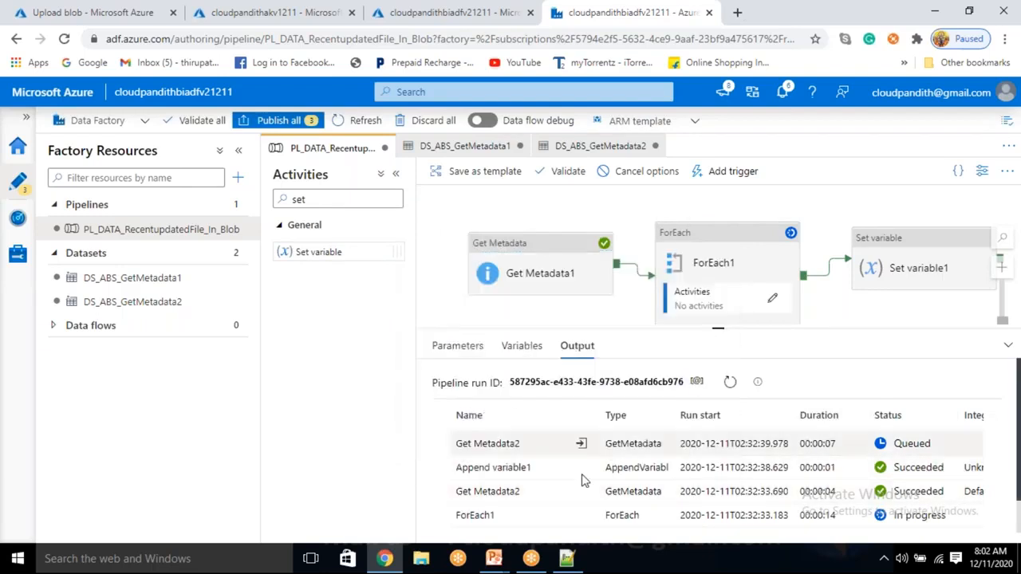
Step: Examine the run inputs of Append variable1 and the queued Get Metadata2, including the appended value and source file name
{"action": "left_click", "coordinate": [581, 468]}
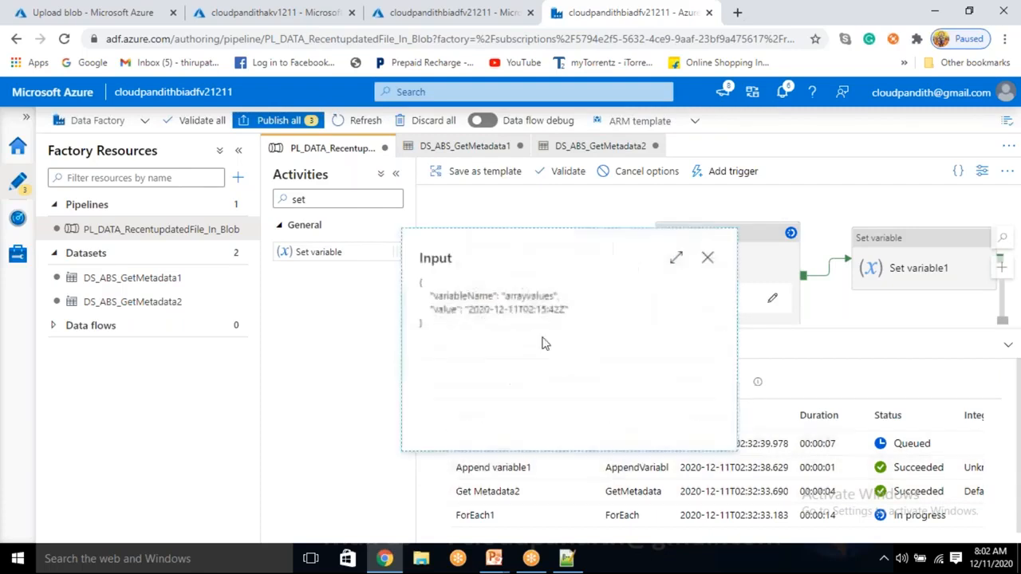
{"action": "left_click_drag", "start_coordinate": [499, 309], "coordinate": [571, 309]}
{"action": "left_click", "coordinate": [707, 257]}
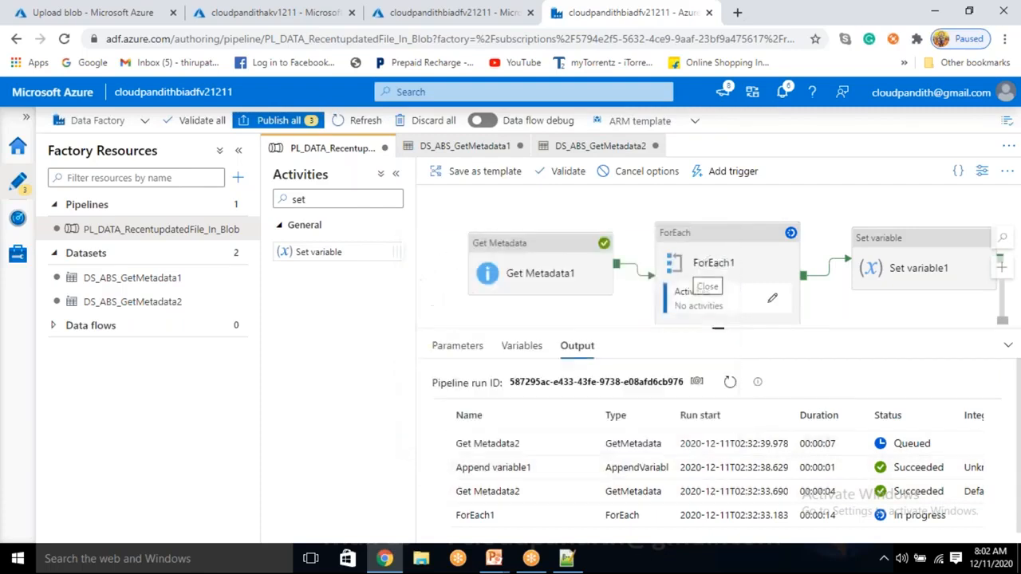
{"action": "left_click", "coordinate": [580, 445]}
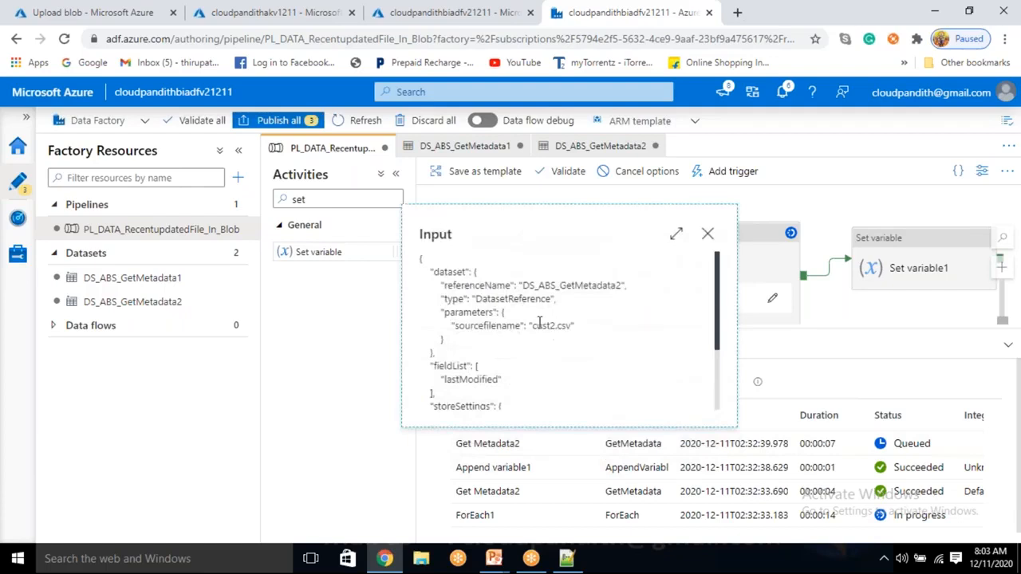
{"action": "left_click_drag", "start_coordinate": [532, 329], "coordinate": [564, 325]}
{"action": "left_click", "coordinate": [708, 234]}
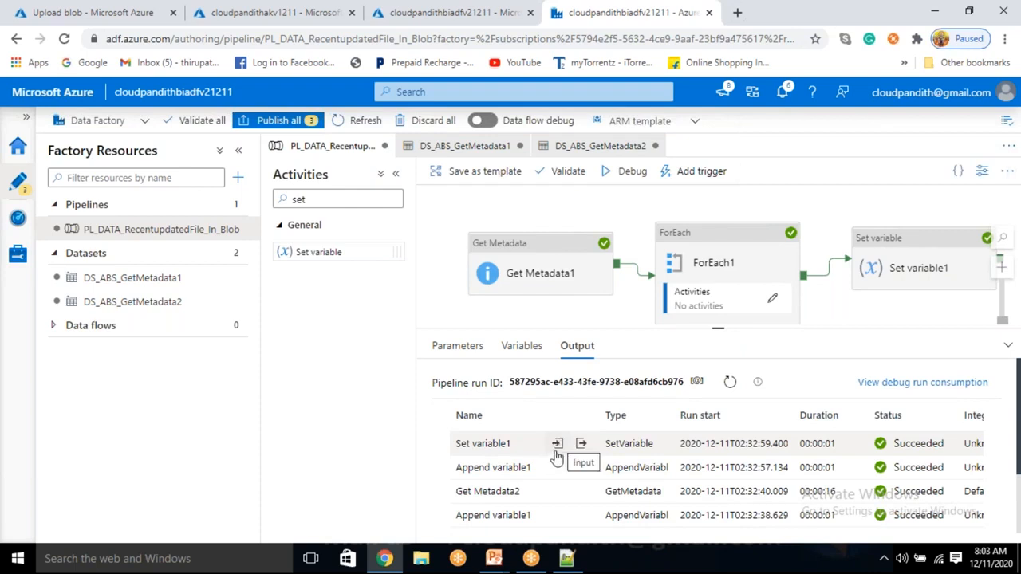
Step: Examine the finaldate value in the input and output of the completed Set variable1 run
{"action": "left_click", "coordinate": [555, 447]}
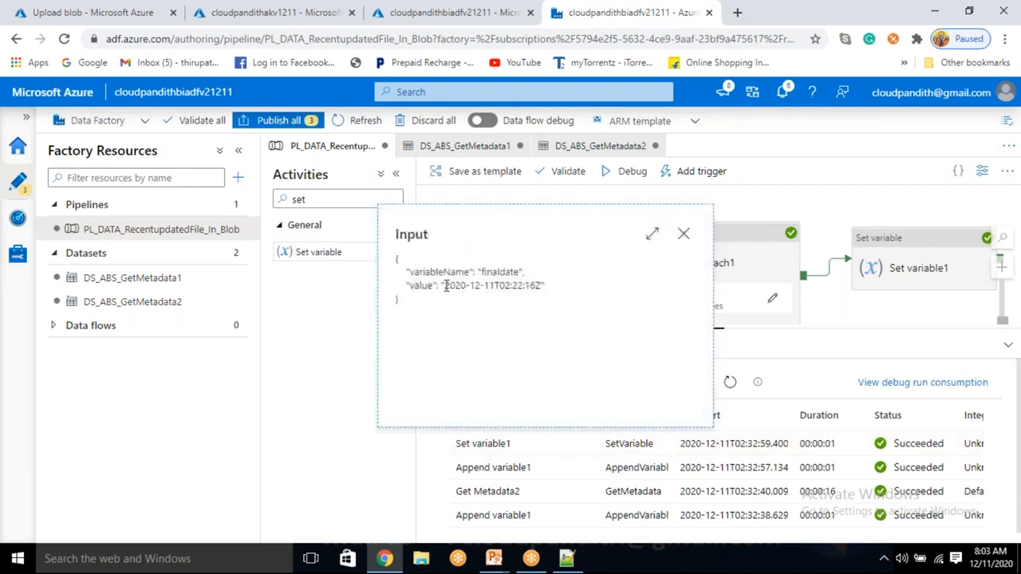
{"action": "left_click_drag", "start_coordinate": [448, 284], "coordinate": [543, 285]}
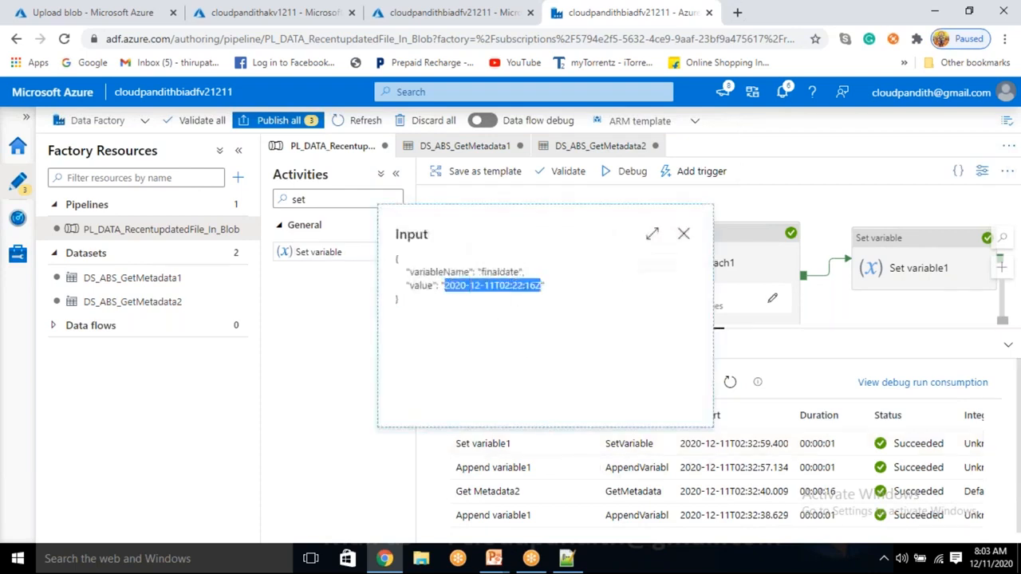
{"action": "left_click", "coordinate": [683, 233]}
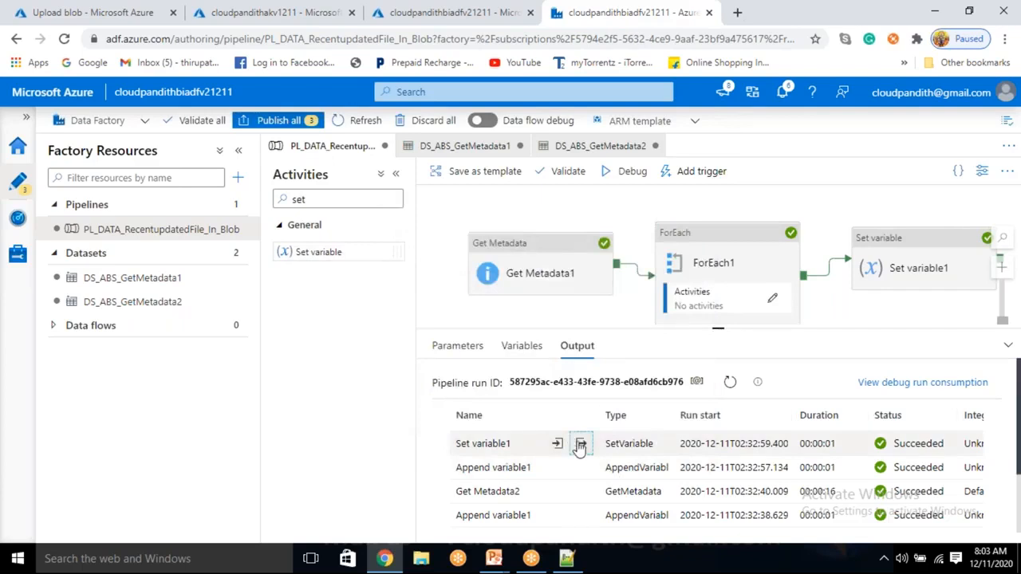
{"action": "left_click", "coordinate": [580, 444]}
{"action": "left_click_drag", "start_coordinate": [484, 285], "coordinate": [563, 285]}
{"action": "left_click", "coordinate": [642, 338]}
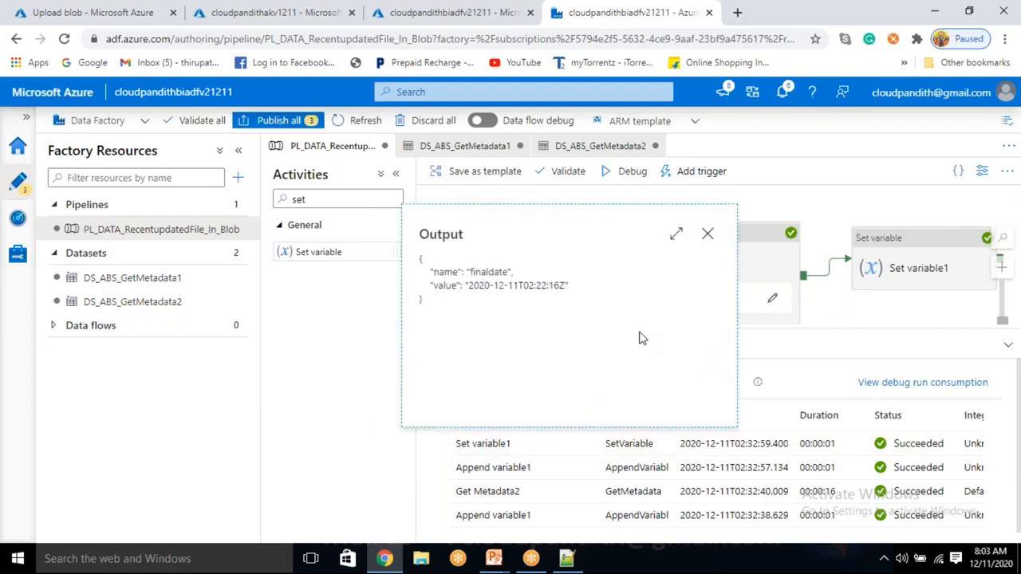
{"action": "left_click_drag", "start_coordinate": [519, 285], "coordinate": [567, 284]}
{"action": "left_click", "coordinate": [583, 308]}
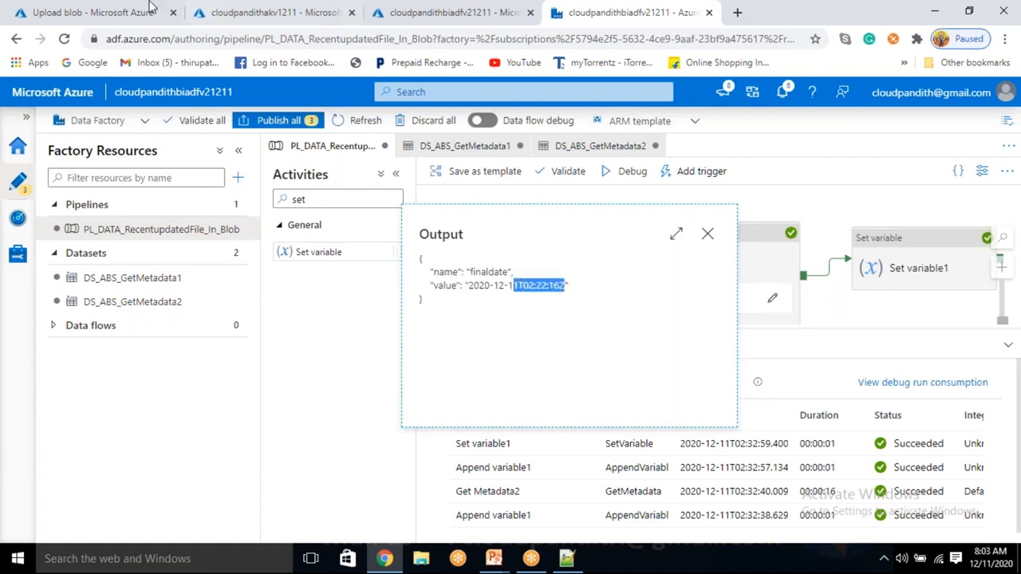
Step: Upload cust3.csv from the set-comma folder to the input blob container in the Azure portal
{"action": "left_click", "coordinate": [116, 10]}
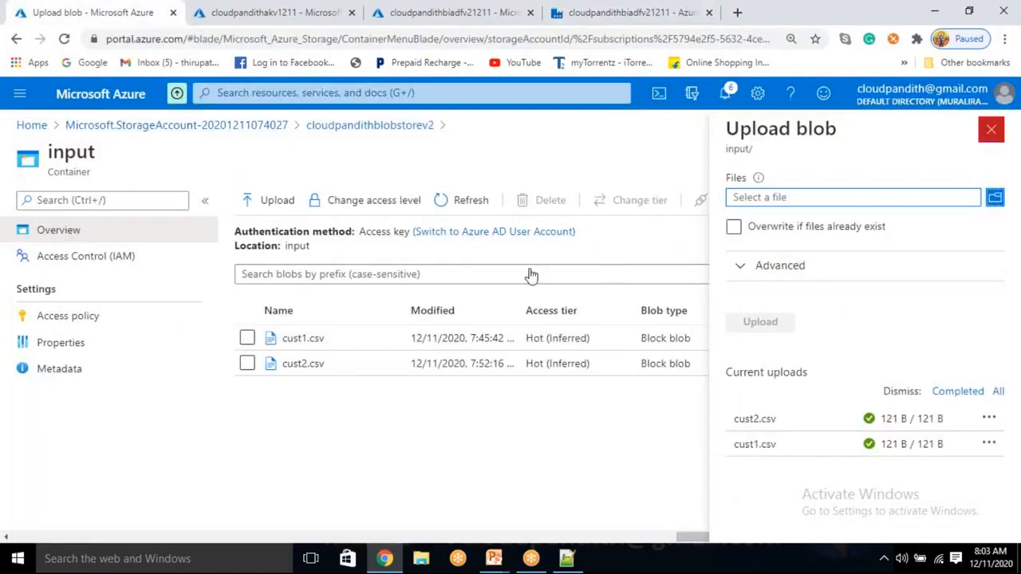
{"action": "left_click", "coordinate": [988, 135]}
{"action": "left_click", "coordinate": [271, 200]}
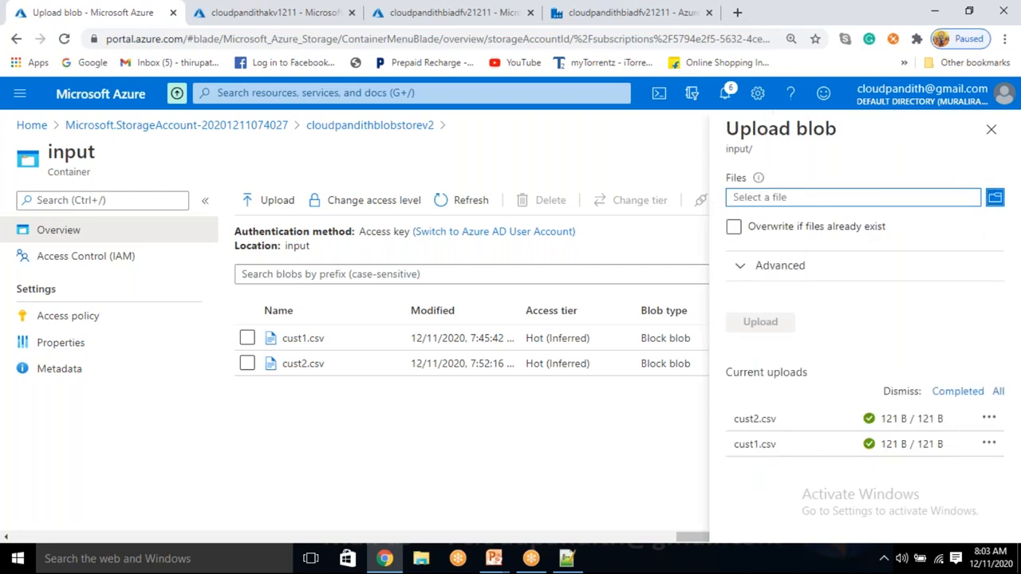
{"action": "left_click", "coordinate": [994, 197]}
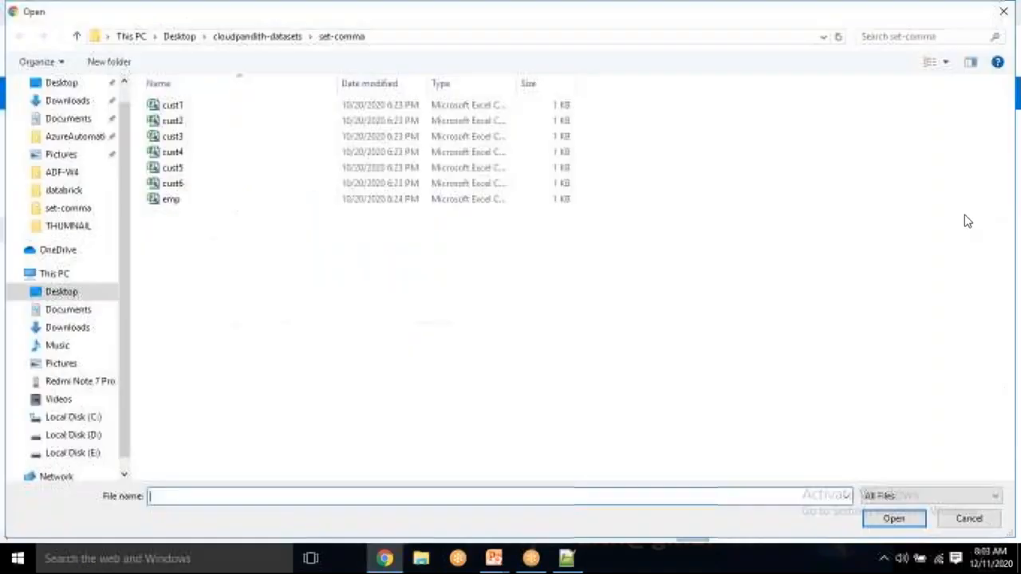
{"action": "left_click", "coordinate": [257, 152]}
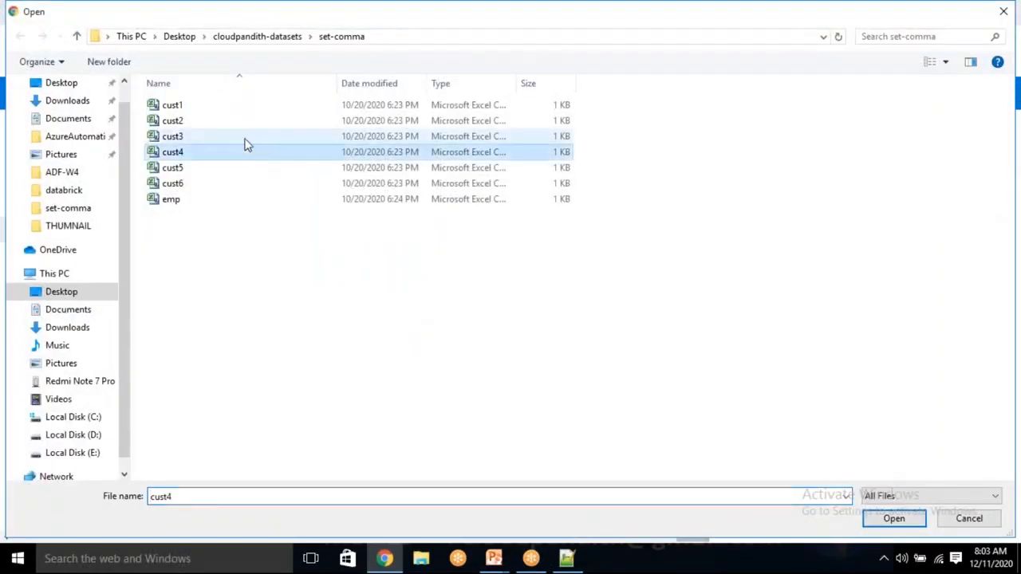
{"action": "left_click", "coordinate": [247, 137]}
{"action": "left_click", "coordinate": [915, 523]}
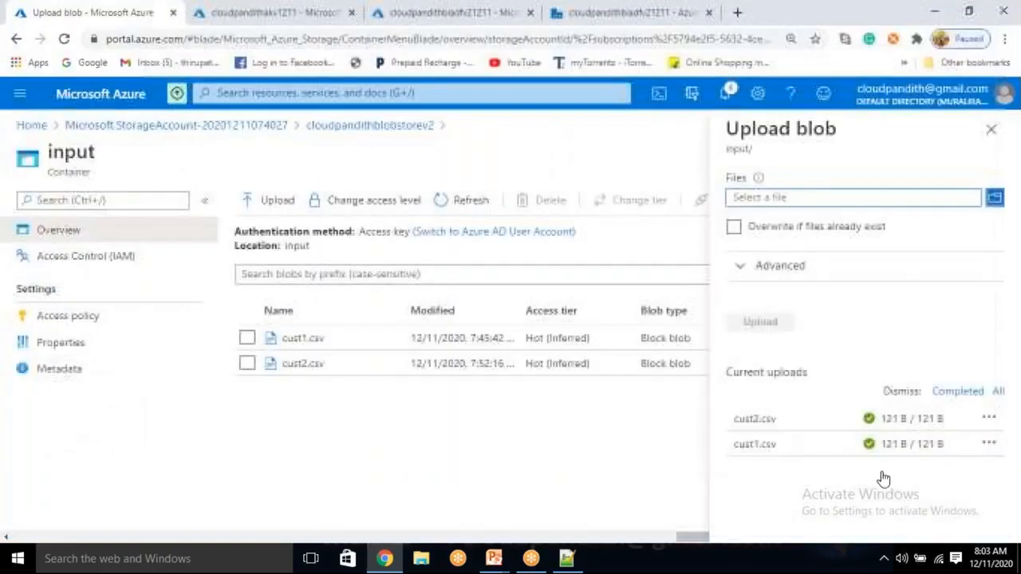
{"action": "left_click", "coordinate": [770, 328]}
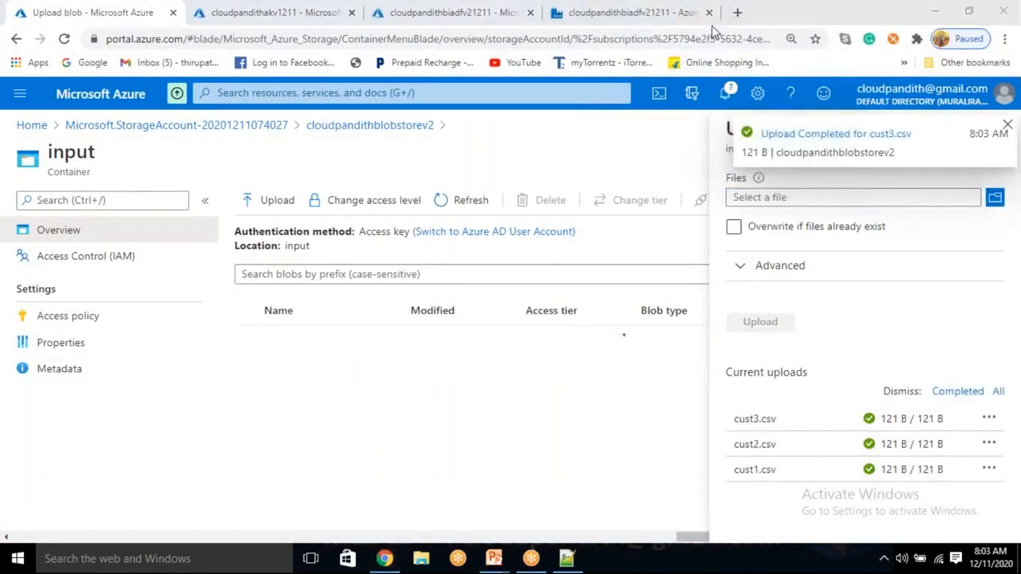
Step: Search Google for "current utc now" and compare the UTC time with the modified time of cust3.csv in the container
{"action": "left_click", "coordinate": [735, 13]}
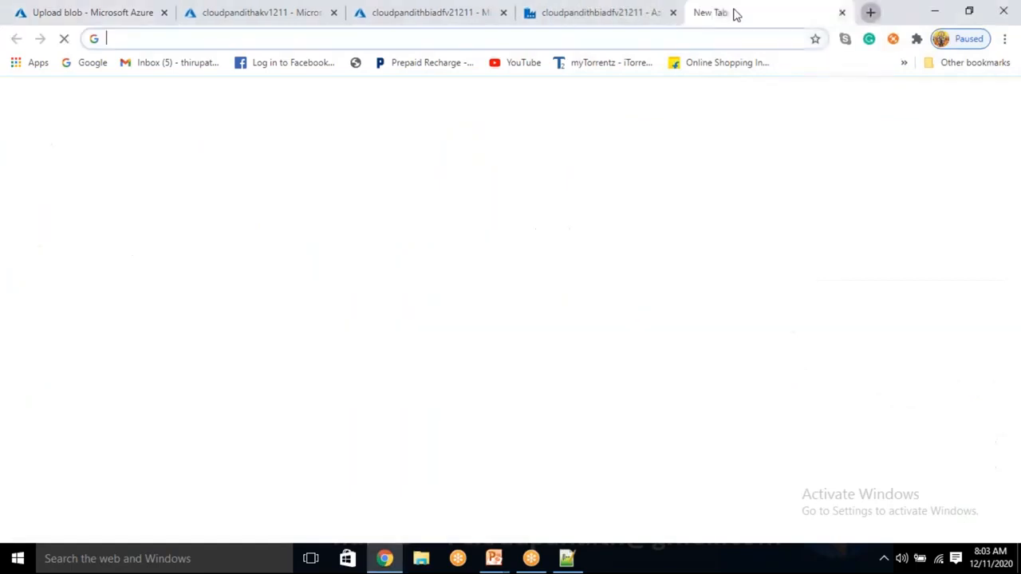
{"action": "type", "text": "current "}
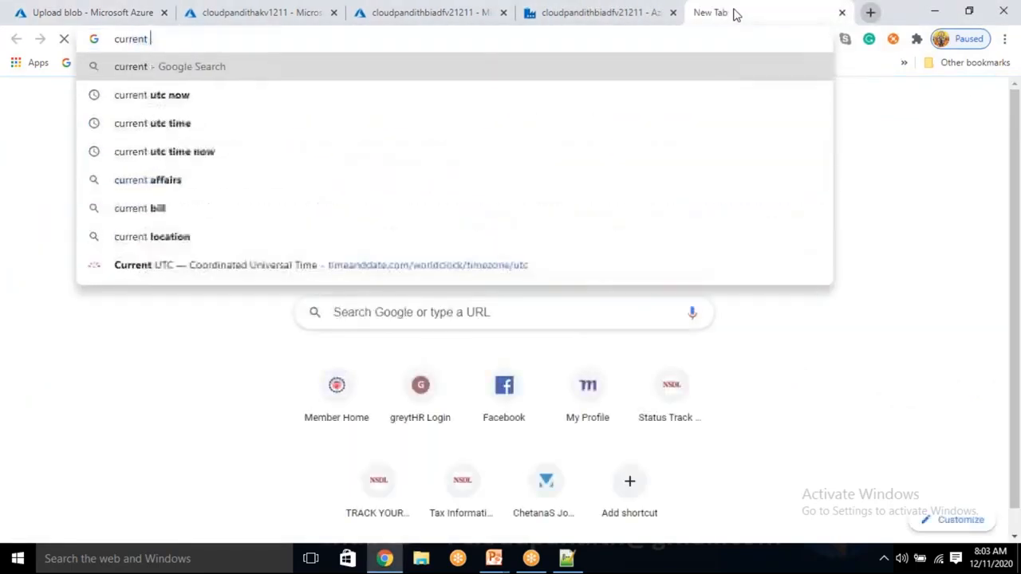
{"action": "type", "text": "utc no"}
{"action": "key", "text": "Return"}
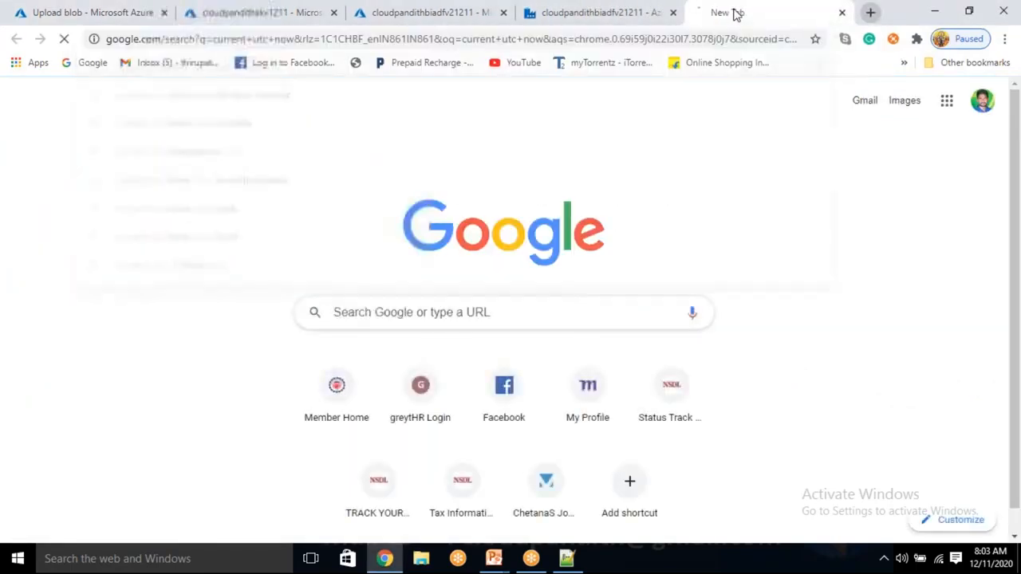
{"action": "left_click", "coordinate": [36, 12]}
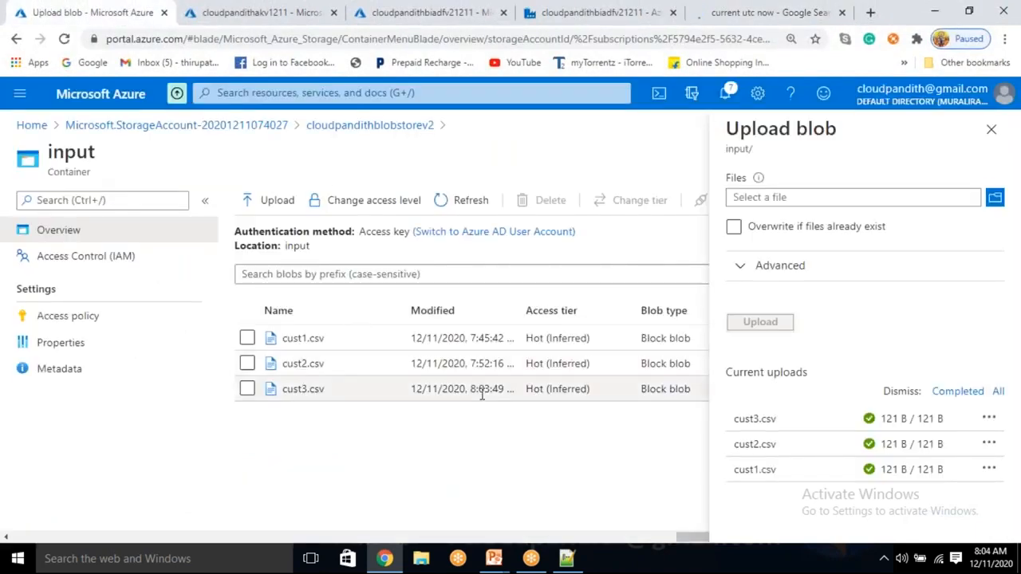
{"action": "left_click", "coordinate": [713, 12]}
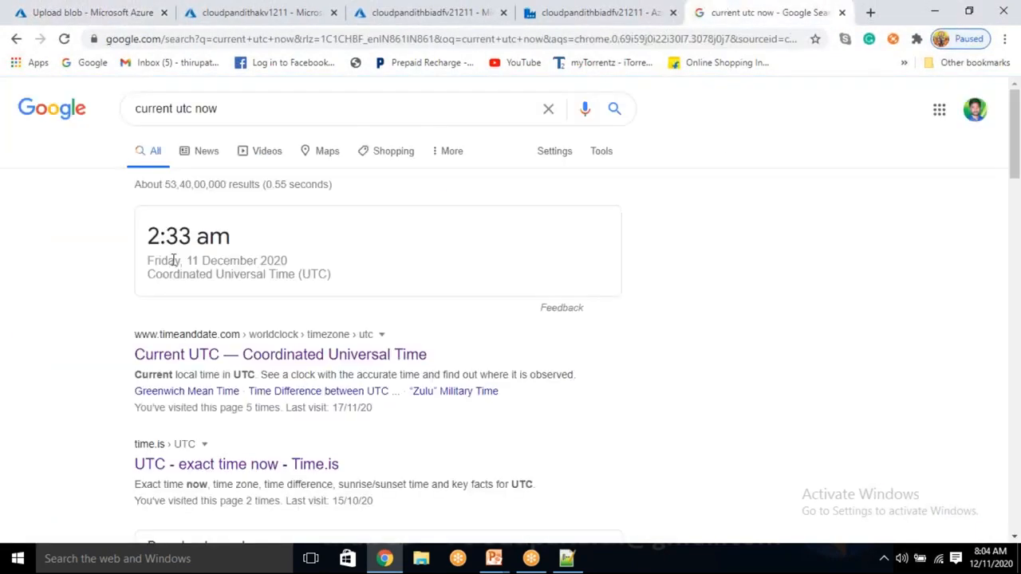
Step: Debug the Data Factory pipeline again with cust3.csv in the container and refresh the run status until the activities finish
{"action": "left_click", "coordinate": [562, 12]}
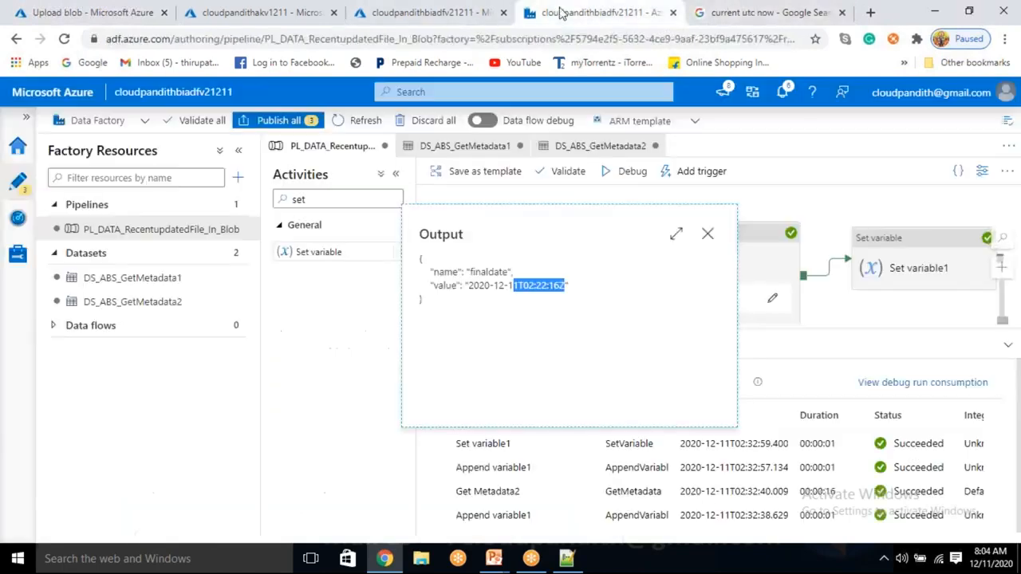
{"action": "left_click", "coordinate": [706, 233]}
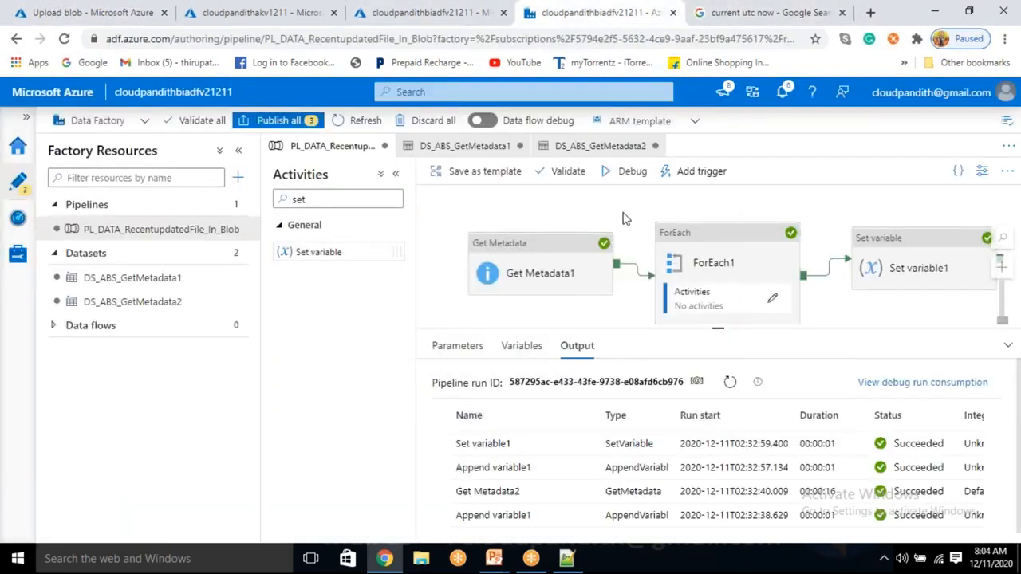
{"action": "left_click", "coordinate": [638, 181]}
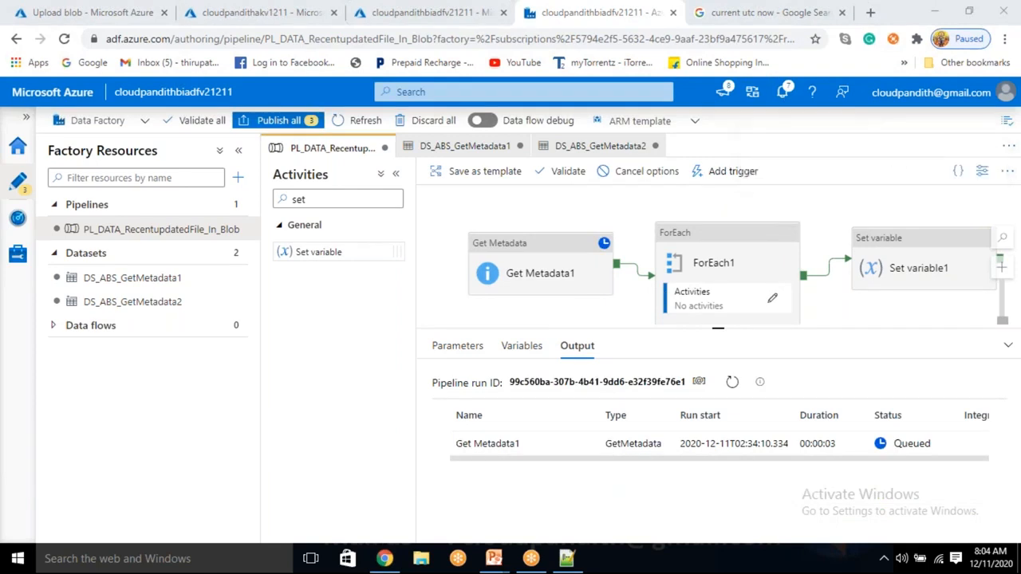
{"action": "left_click", "coordinate": [91, 12]}
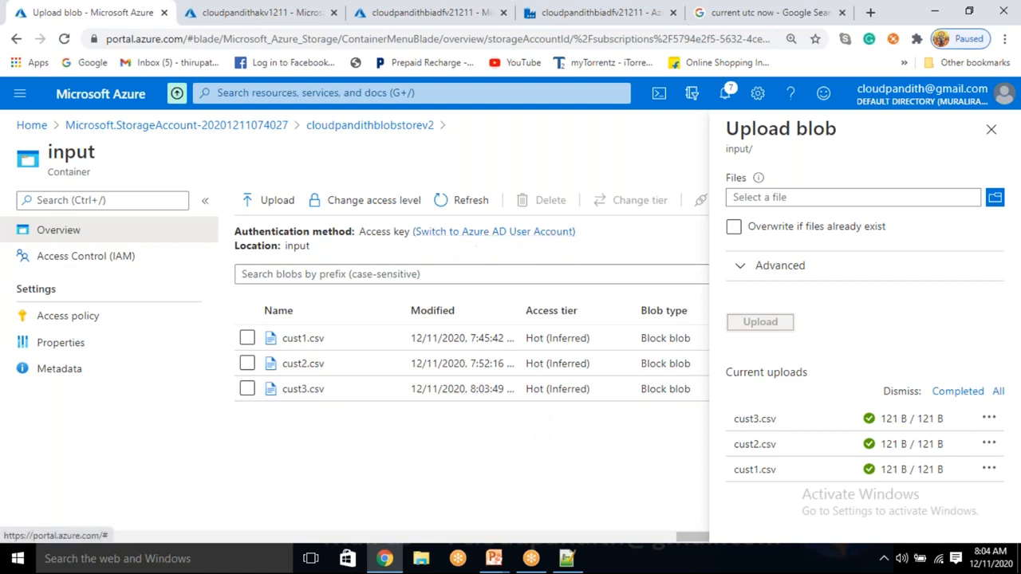
{"action": "left_click", "coordinate": [558, 10]}
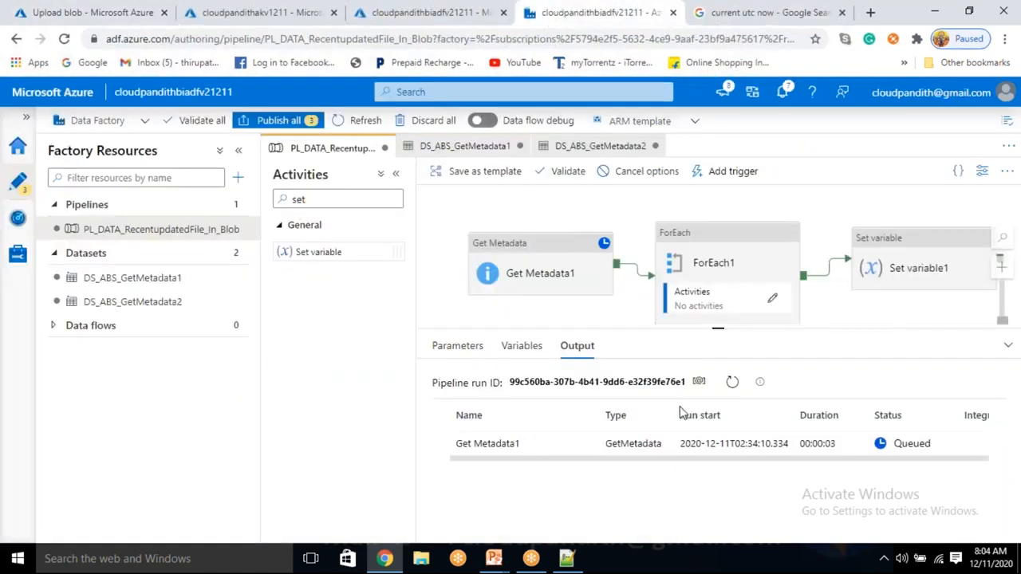
{"action": "left_click", "coordinate": [732, 382]}
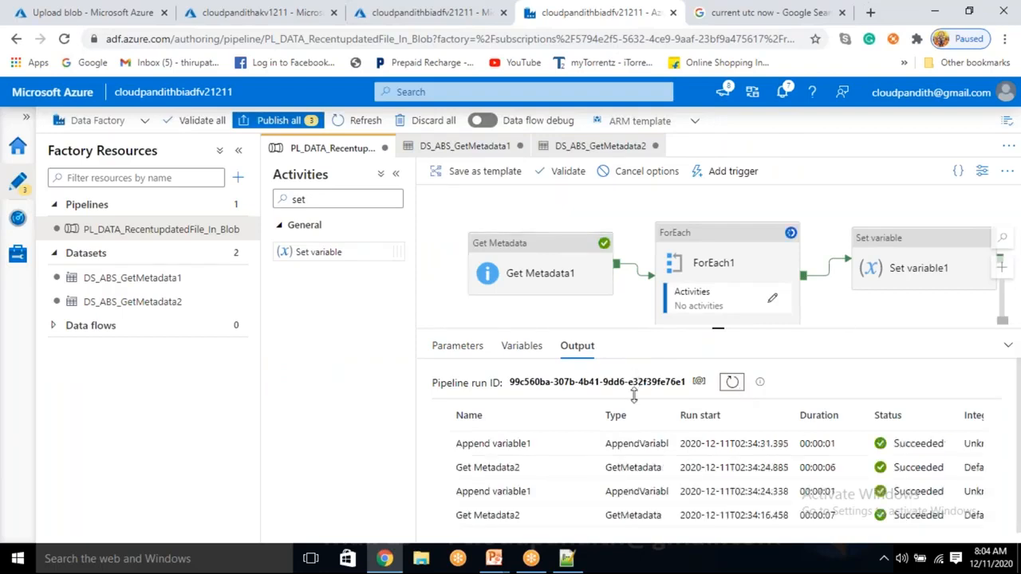
{"action": "left_click", "coordinate": [89, 12]}
{"action": "left_click", "coordinate": [594, 11]}
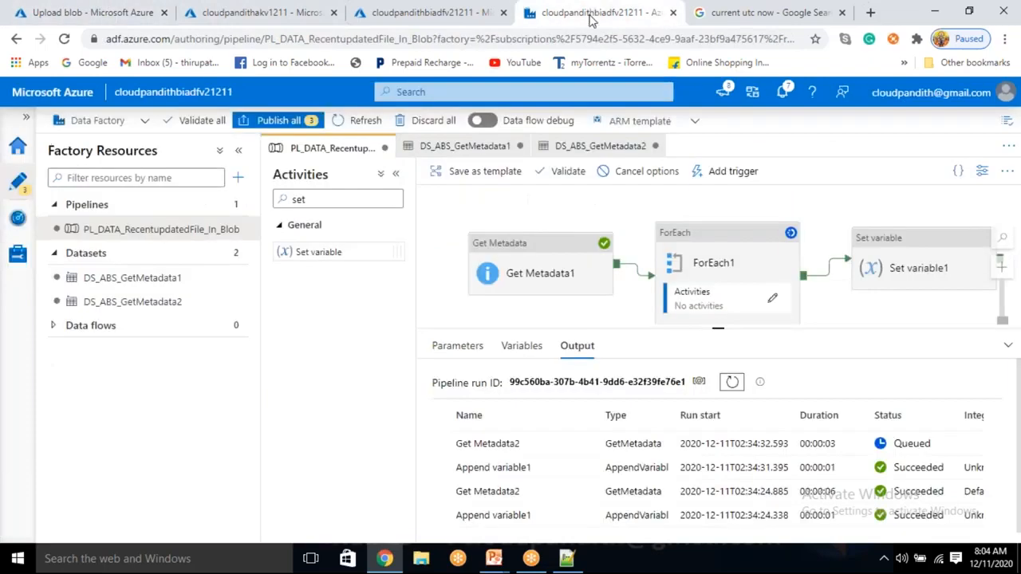
{"action": "left_click", "coordinate": [733, 382]}
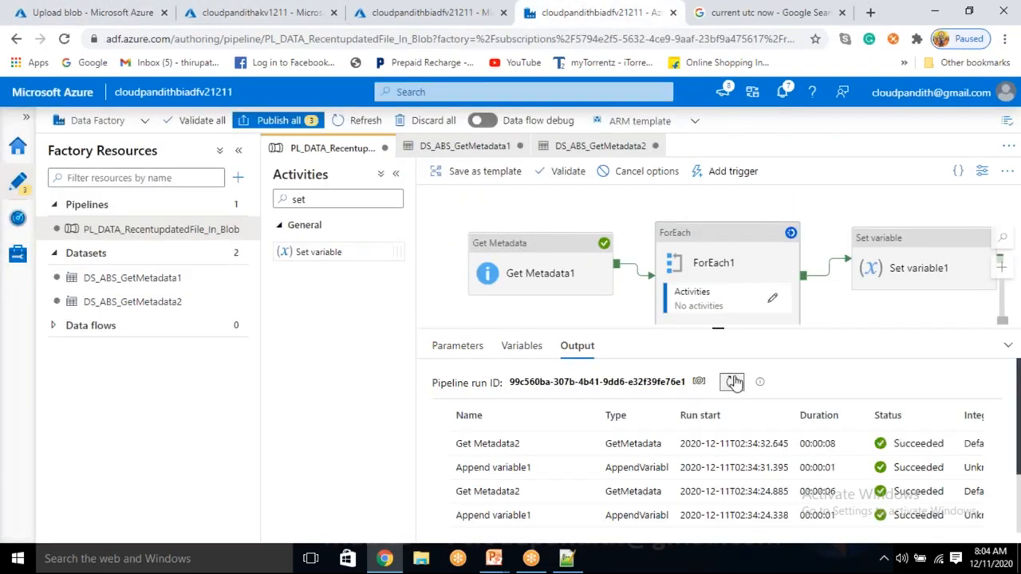
{"action": "left_click", "coordinate": [734, 383]}
{"action": "left_click", "coordinate": [734, 382]}
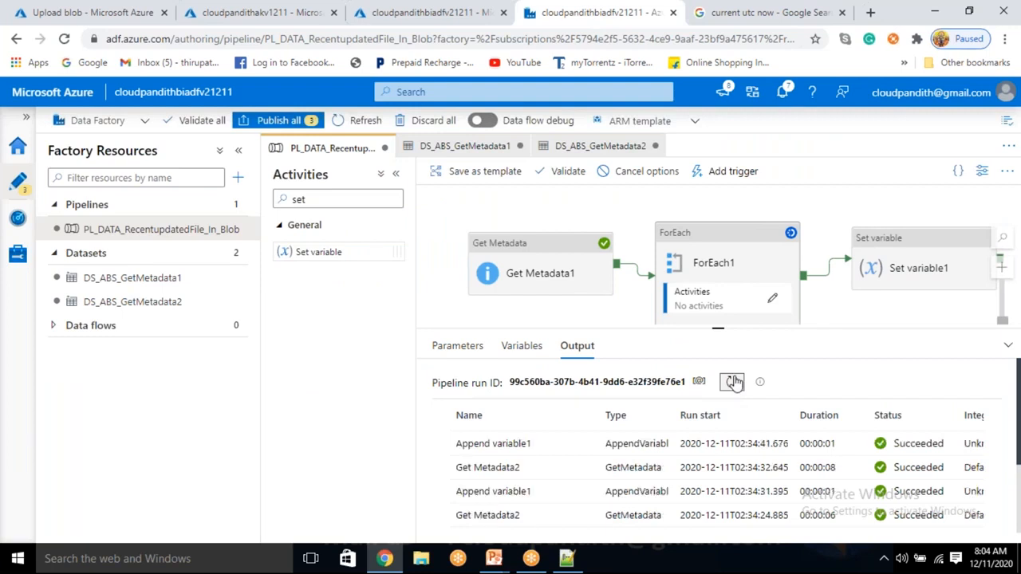
{"action": "scroll", "coordinate": [596, 511], "scroll_direction": "down", "scroll_amount": 3}
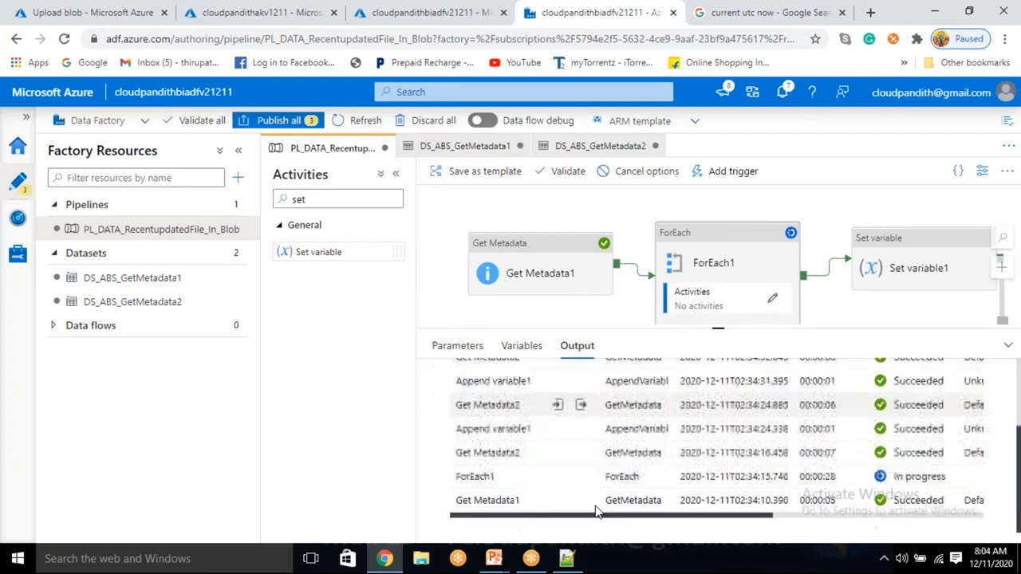
{"action": "scroll", "coordinate": [597, 510], "scroll_direction": "up", "scroll_amount": 3}
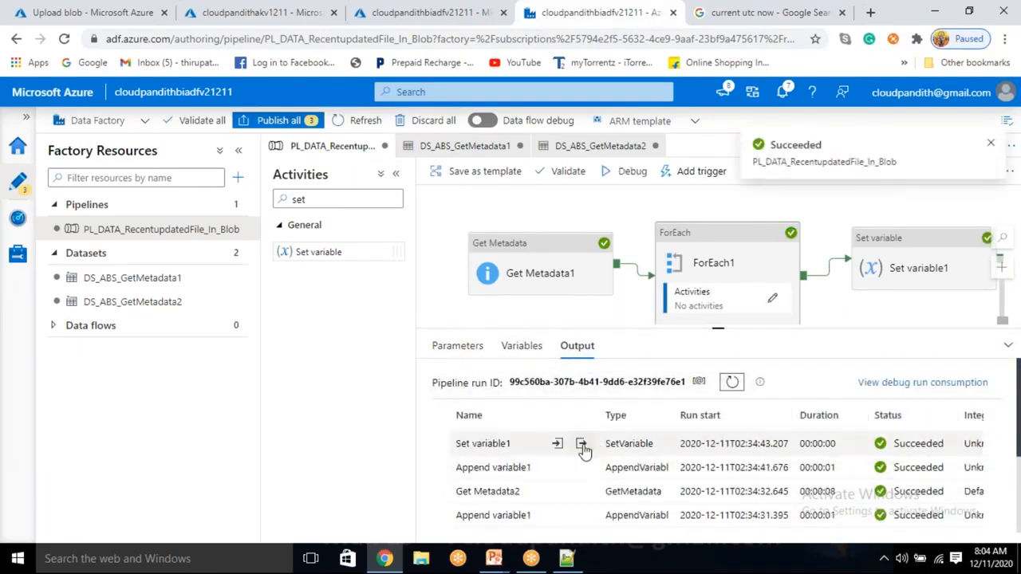
Step: Examine the finaldate value in the Set variable1 output of the new debug run
{"action": "left_click", "coordinate": [582, 446]}
{"action": "left_click", "coordinate": [581, 445]}
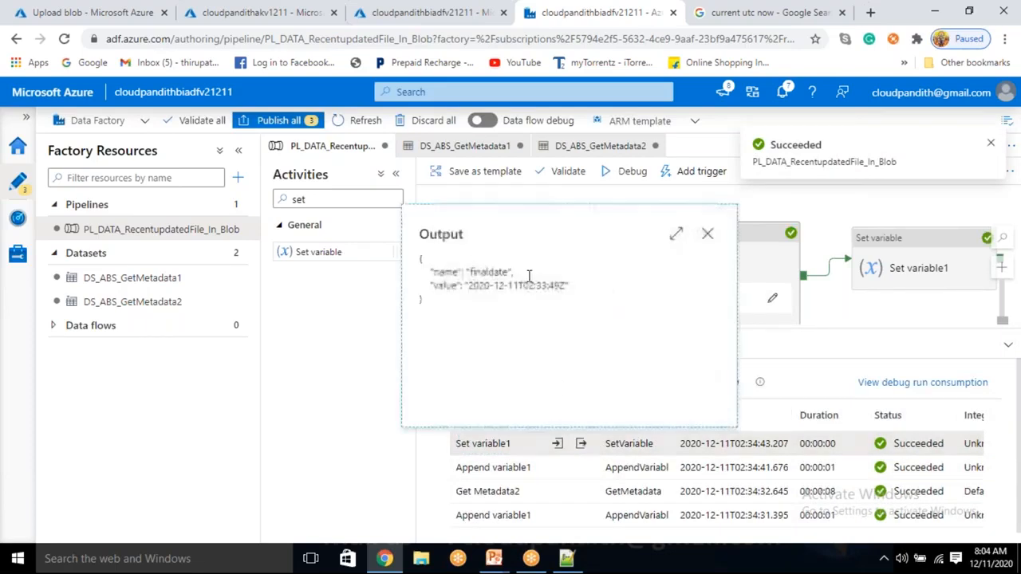
{"action": "left_click_drag", "start_coordinate": [524, 285], "coordinate": [559, 289]}
{"action": "left_click", "coordinate": [507, 306]}
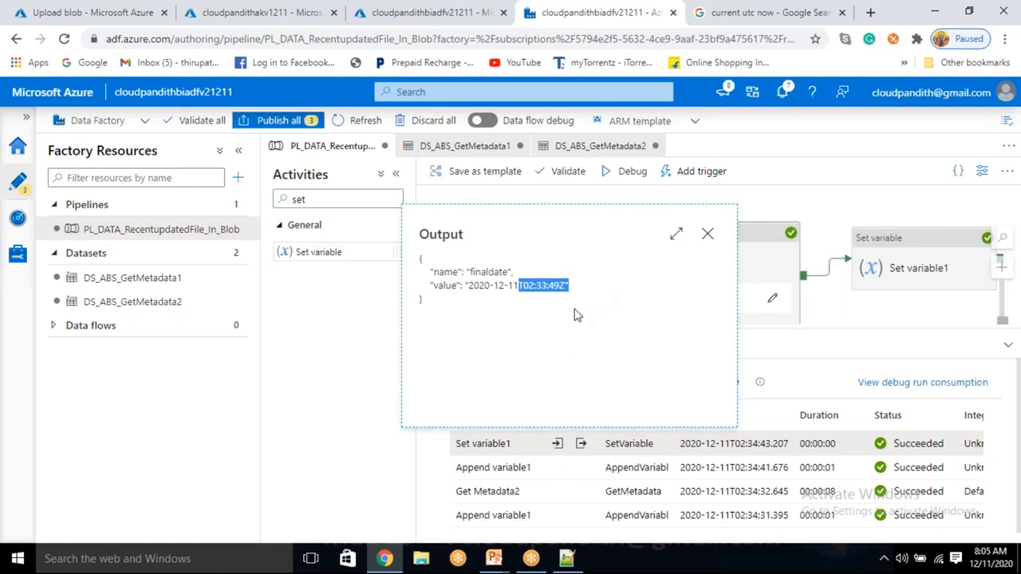
{"action": "left_click", "coordinate": [577, 315]}
{"action": "left_click_drag", "start_coordinate": [469, 285], "coordinate": [551, 284]}
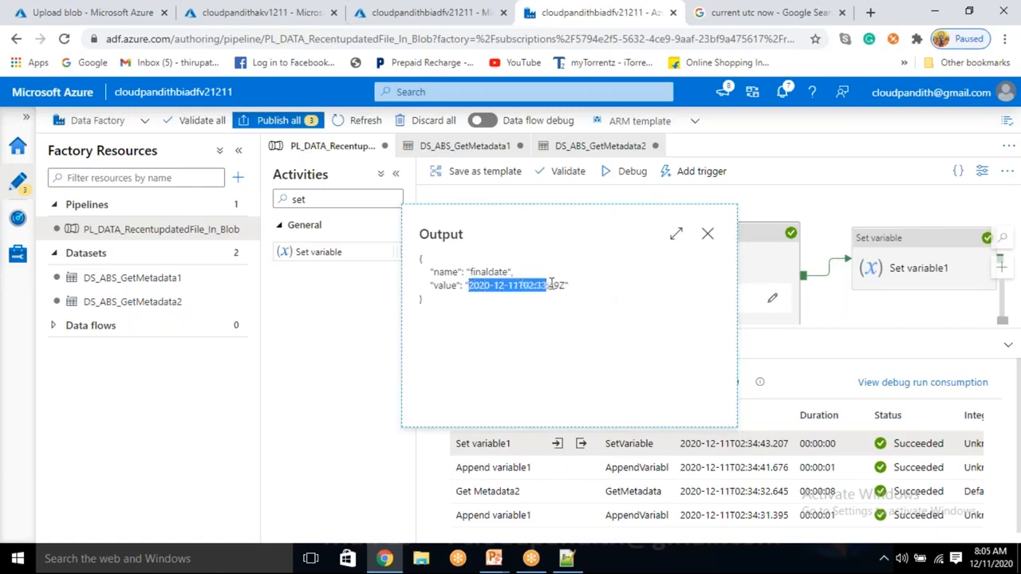
Step: Add a Copy data activity to the pipeline after Set variable1 and connect Set variable1's success output to it
{"action": "left_click", "coordinate": [706, 235]}
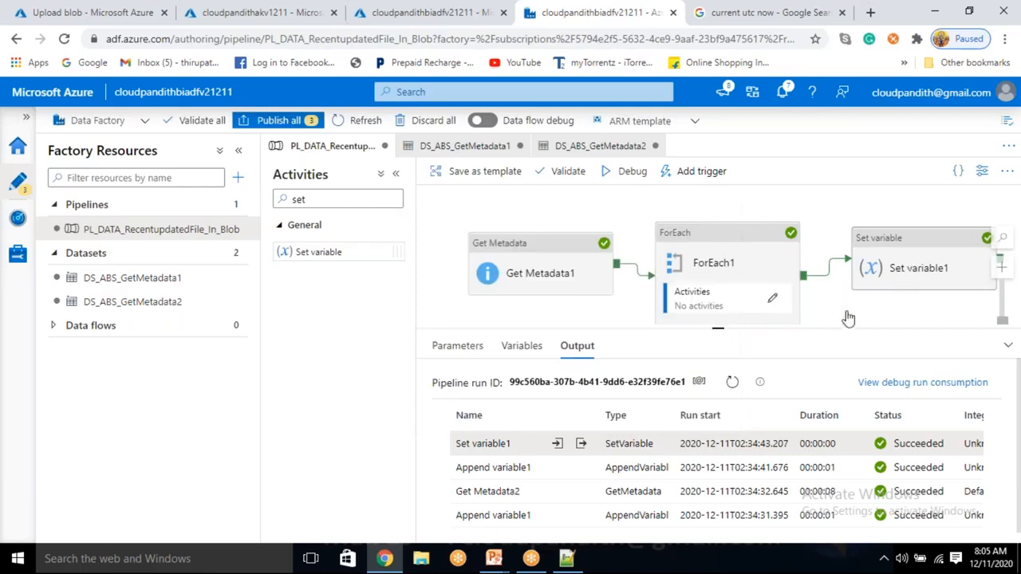
{"action": "left_click_drag", "start_coordinate": [733, 350], "coordinate": [790, 466]}
{"action": "left_click_drag", "start_coordinate": [844, 341], "coordinate": [711, 370]}
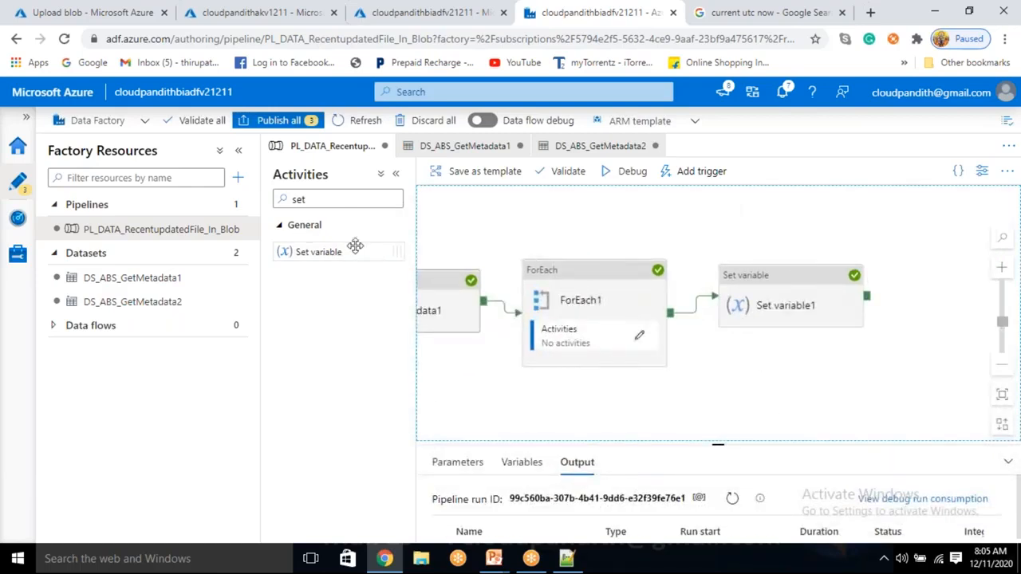
{"action": "double_click", "coordinate": [321, 198]}
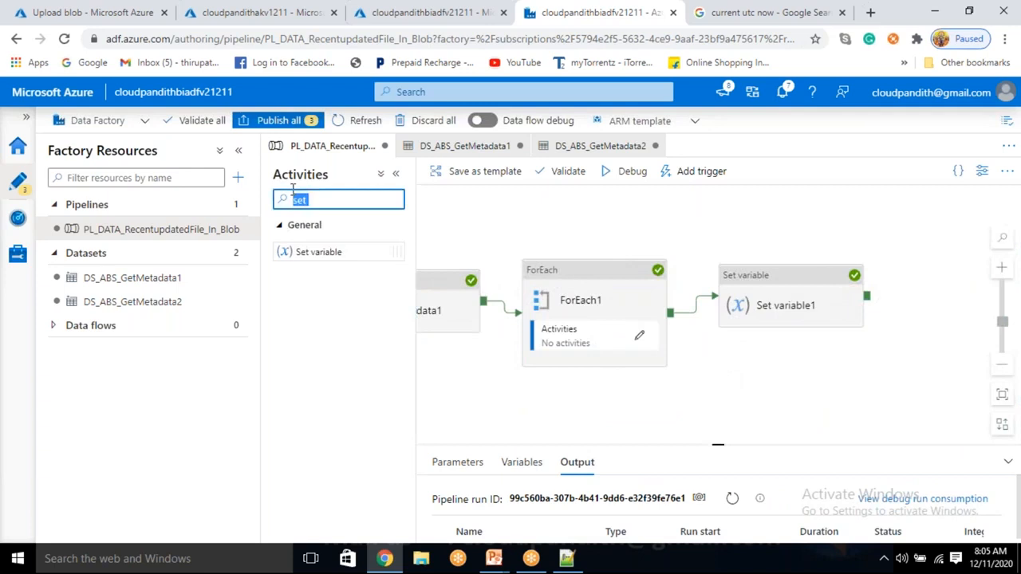
{"action": "type", "text": "copy"}
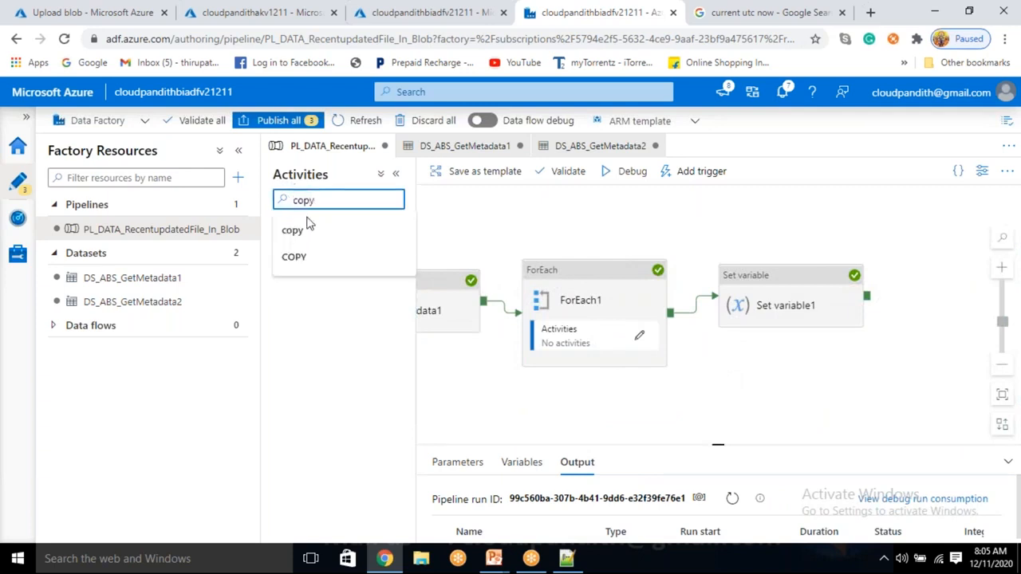
{"action": "left_click", "coordinate": [309, 226]}
{"action": "left_click_drag", "start_coordinate": [316, 252], "coordinate": [900, 391]}
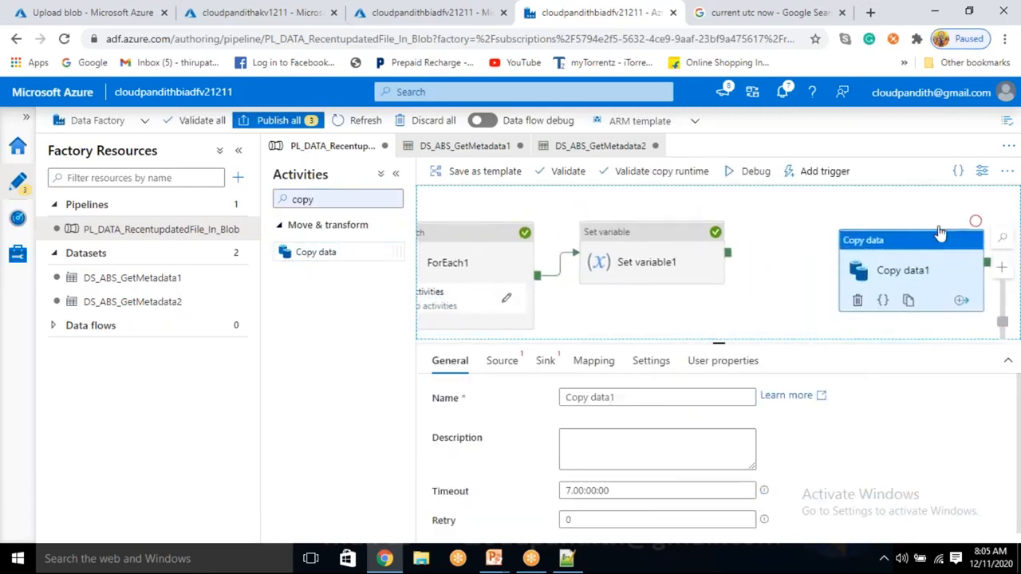
{"action": "left_click_drag", "start_coordinate": [728, 255], "coordinate": [881, 264]}
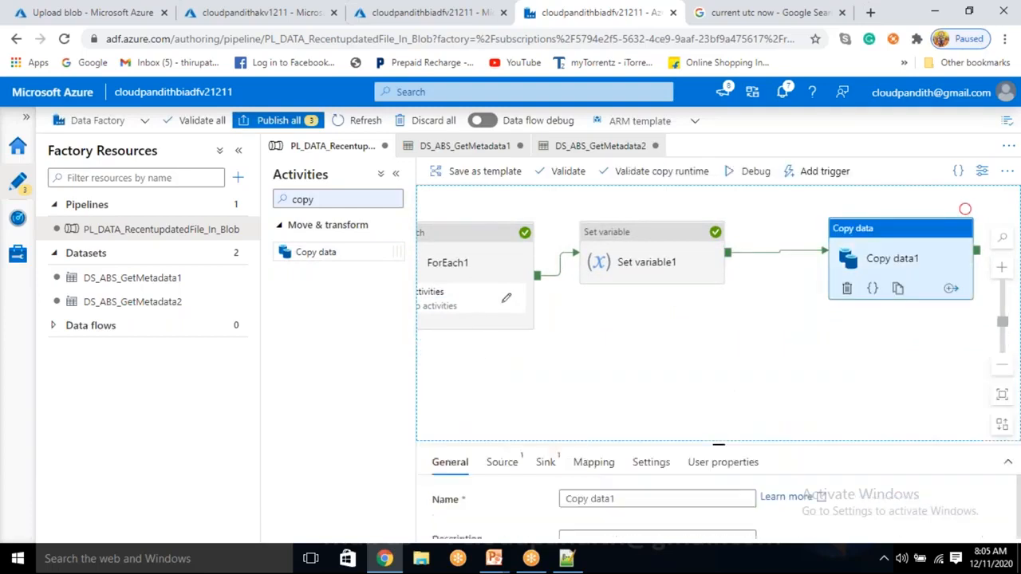
Step: Create a new source dataset for the Copy data activity using Azure Blob Storage and the DelimitedText format
{"action": "left_click", "coordinate": [503, 360]}
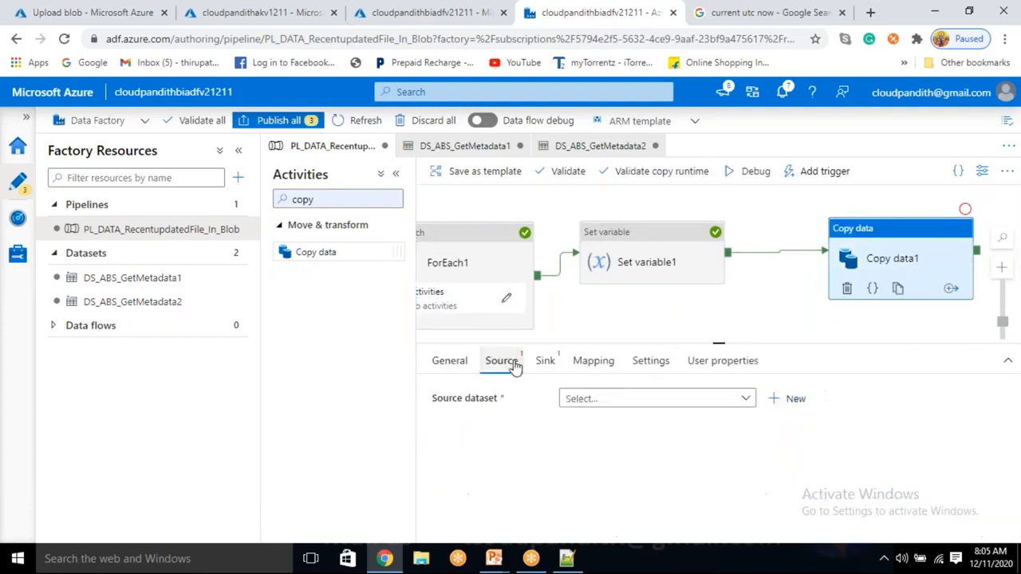
{"action": "left_click", "coordinate": [788, 400]}
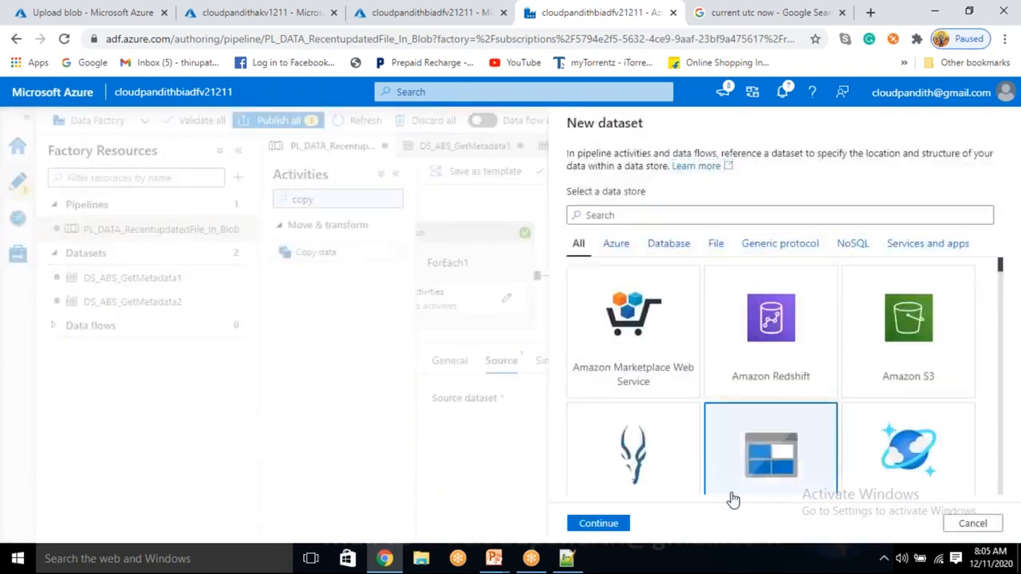
{"action": "left_click", "coordinate": [622, 524]}
{"action": "left_click", "coordinate": [907, 261]}
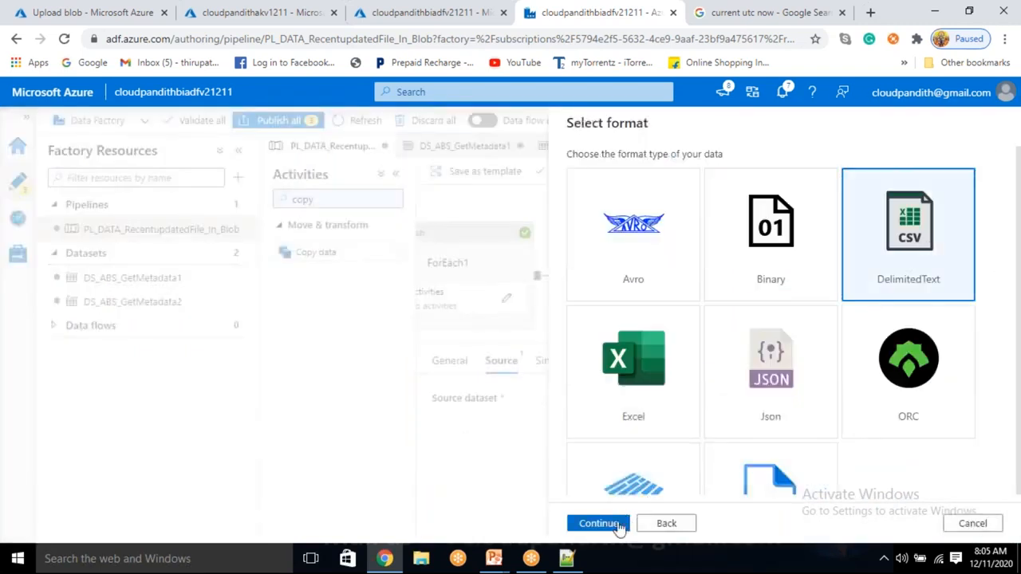
{"action": "left_click", "coordinate": [600, 523]}
Step: Name the source dataset DS_ABS_Source, link it to LS_ABS, and treat the first row as header
{"action": "left_click_drag", "start_coordinate": [665, 187], "coordinate": [515, 164]}
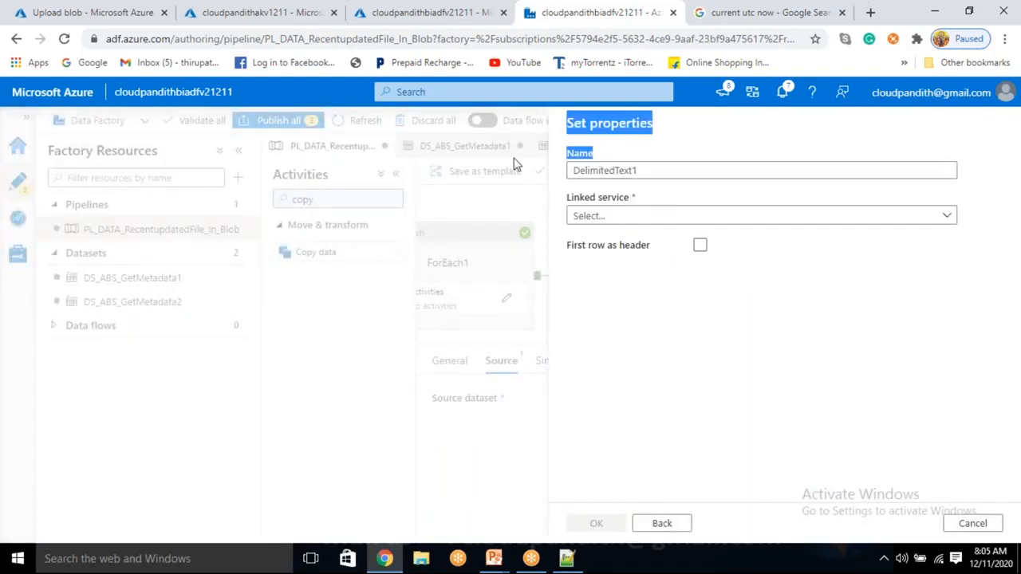
{"action": "left_click_drag", "start_coordinate": [650, 169], "coordinate": [570, 191]}
{"action": "key", "text": "BackSpace"}
{"action": "type", "text": "DS_ABS_Source"}
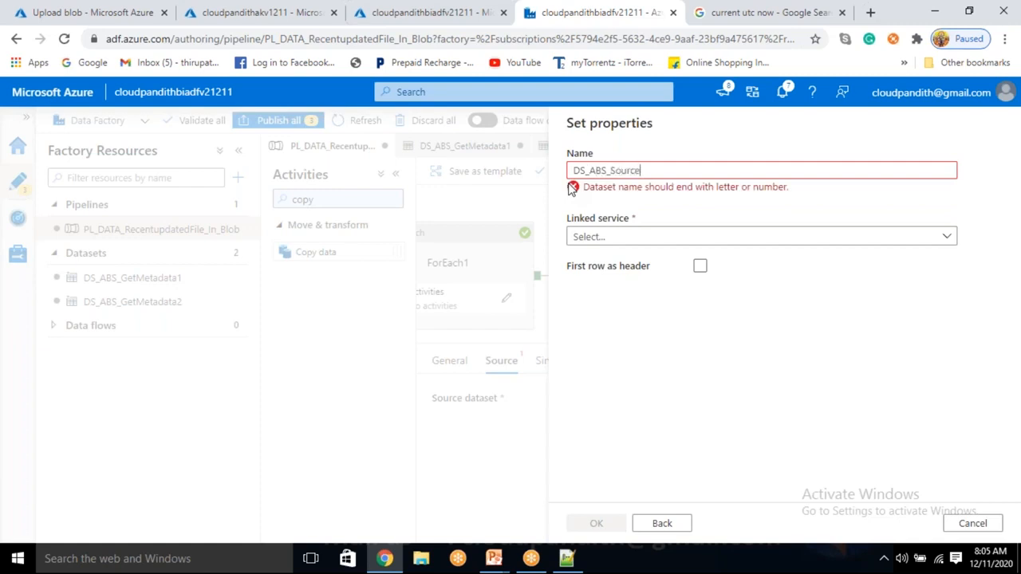
{"action": "left_click", "coordinate": [597, 229]}
{"action": "left_click", "coordinate": [604, 311]}
{"action": "left_click", "coordinate": [699, 287]}
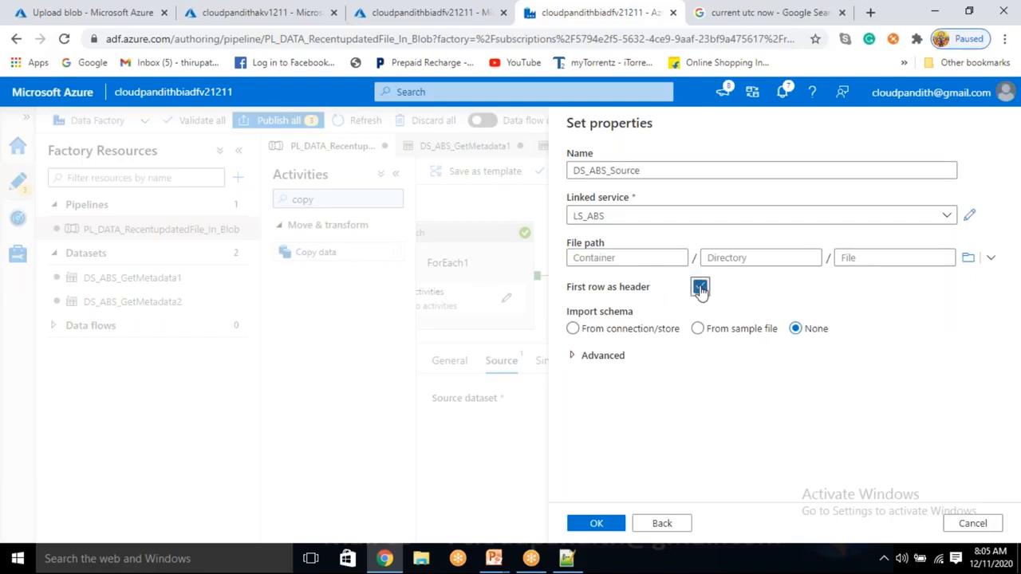
Step: Set the source dataset's file path to the input container with no directory or file, and save the dataset
{"action": "left_click", "coordinate": [968, 258]}
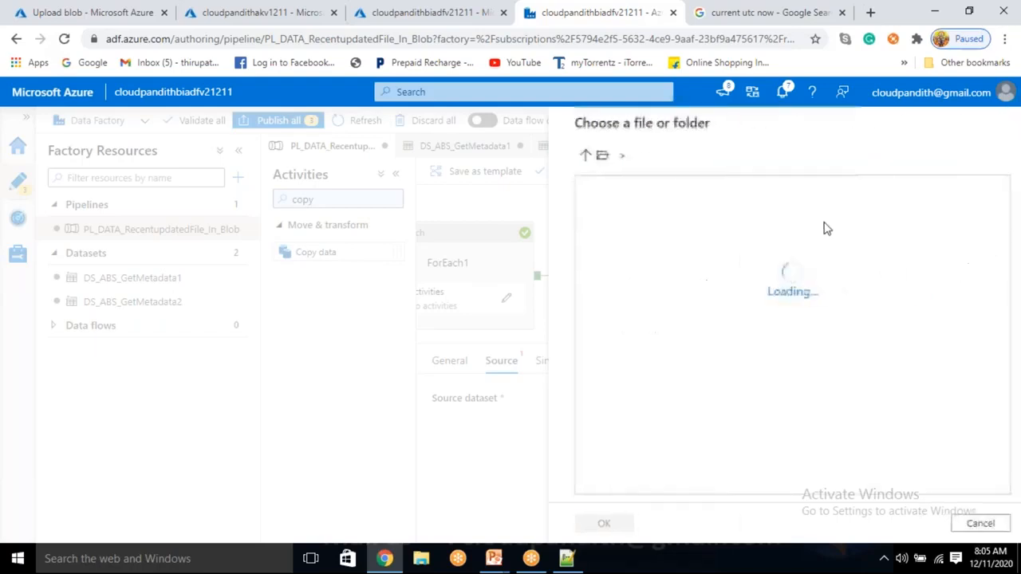
{"action": "left_click", "coordinate": [648, 213]}
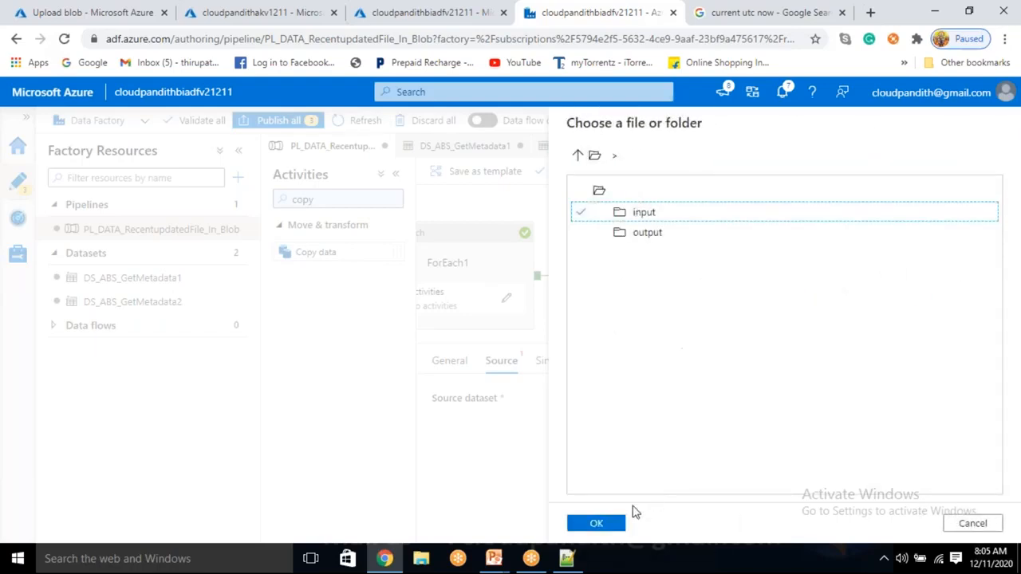
{"action": "left_click", "coordinate": [596, 523]}
{"action": "left_click", "coordinate": [720, 257]}
{"action": "left_click", "coordinate": [873, 258]}
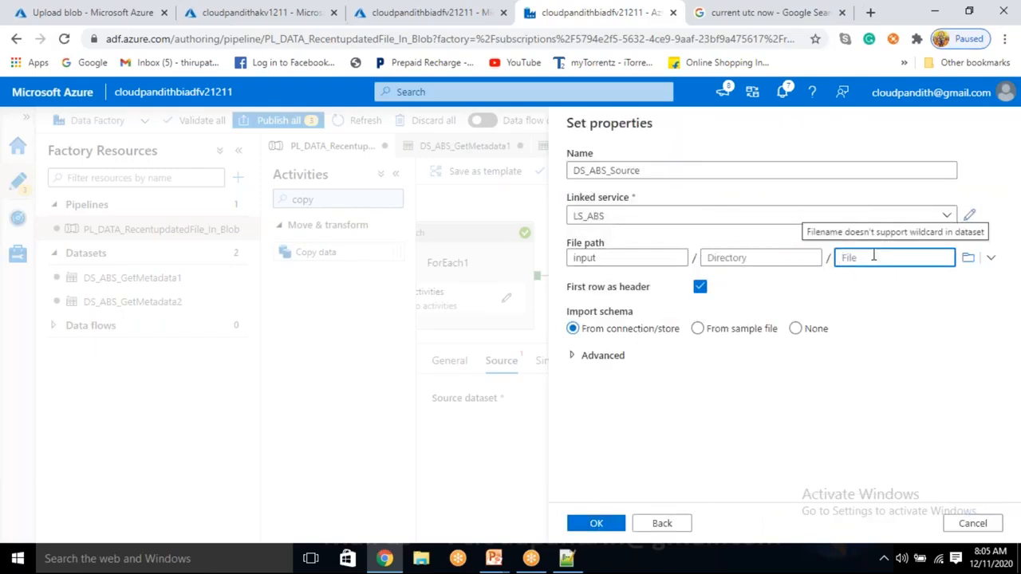
{"action": "left_click", "coordinate": [600, 527]}
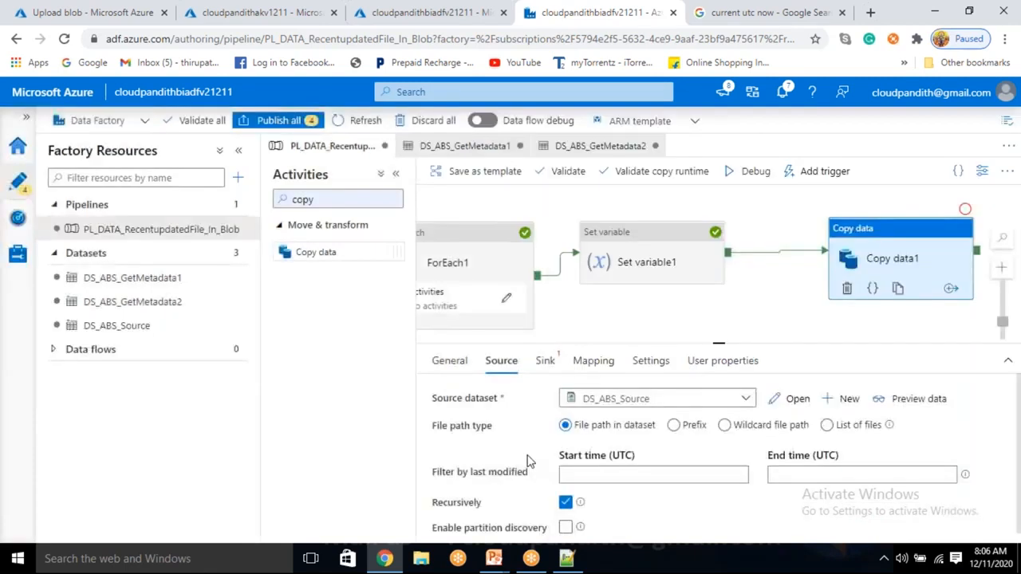
{"action": "left_click", "coordinate": [724, 425]}
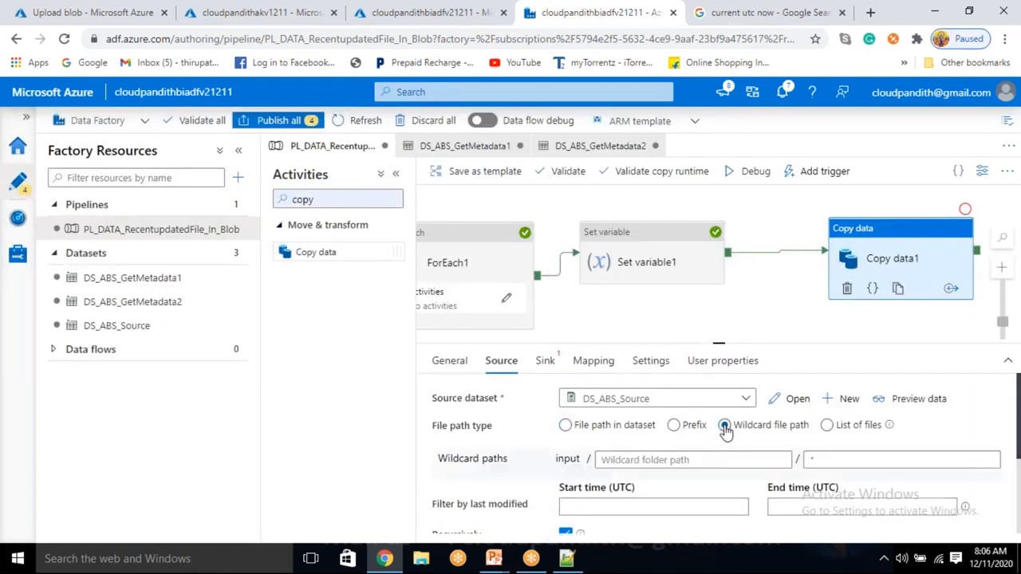
{"action": "scroll", "coordinate": [654, 447], "scroll_direction": "down", "scroll_amount": 1}
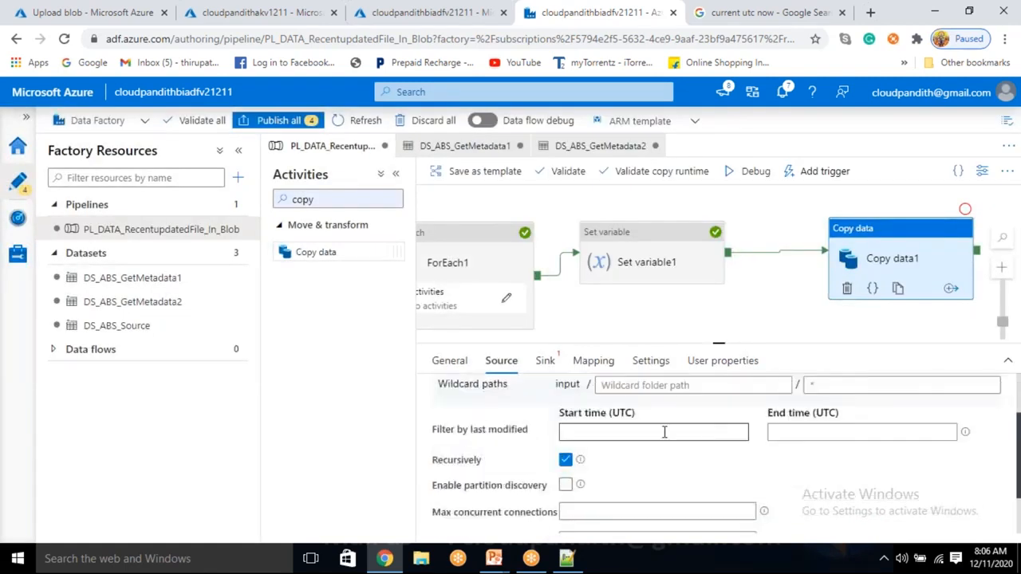
{"action": "left_click", "coordinate": [613, 433]}
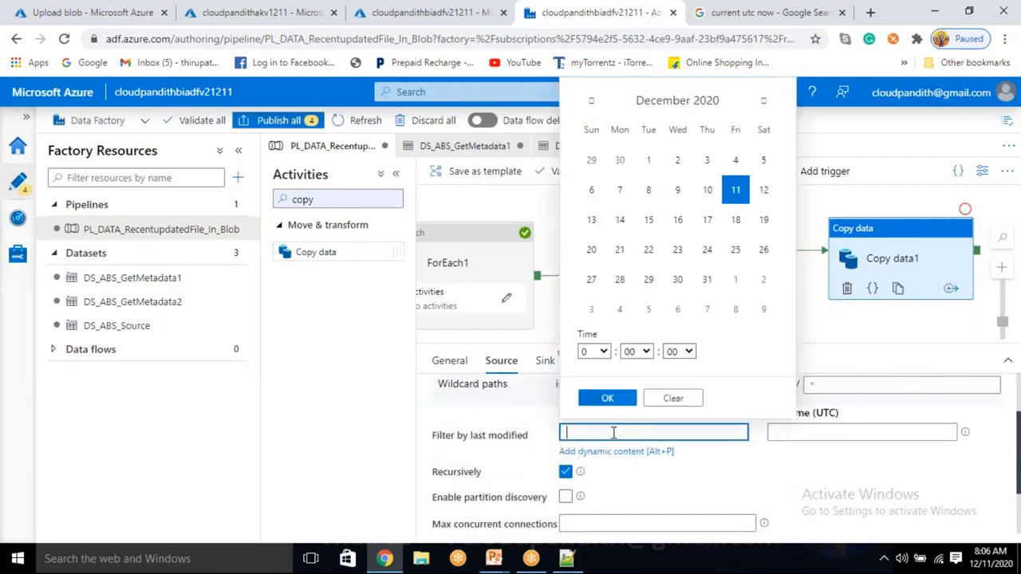
{"action": "left_click", "coordinate": [604, 455]}
{"action": "scroll", "coordinate": [678, 433], "scroll_direction": "down", "scroll_amount": 5}
{"action": "scroll", "coordinate": [681, 448], "scroll_direction": "down", "scroll_amount": 5}
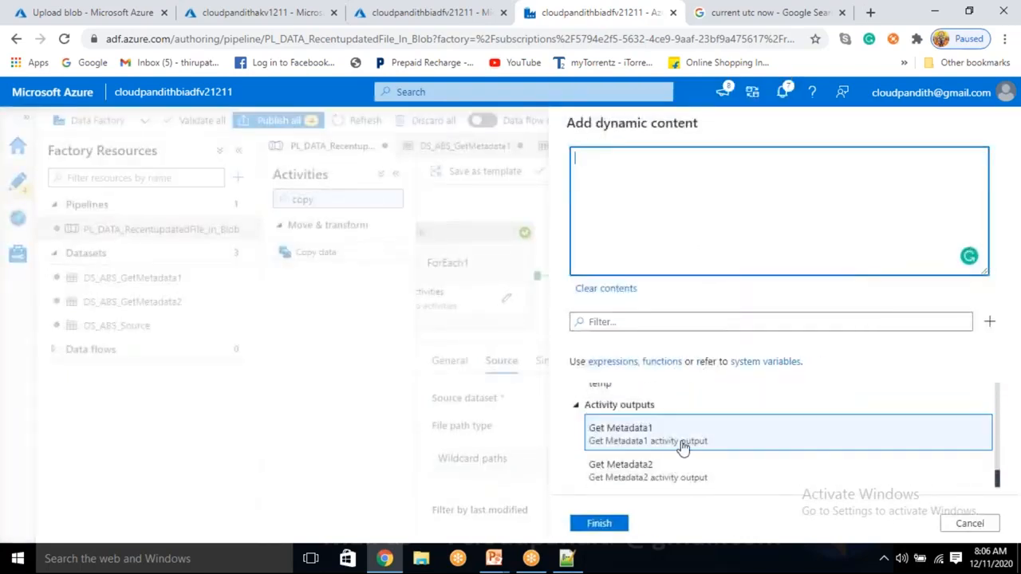
{"action": "scroll", "coordinate": [682, 448], "scroll_direction": "up", "scroll_amount": 2}
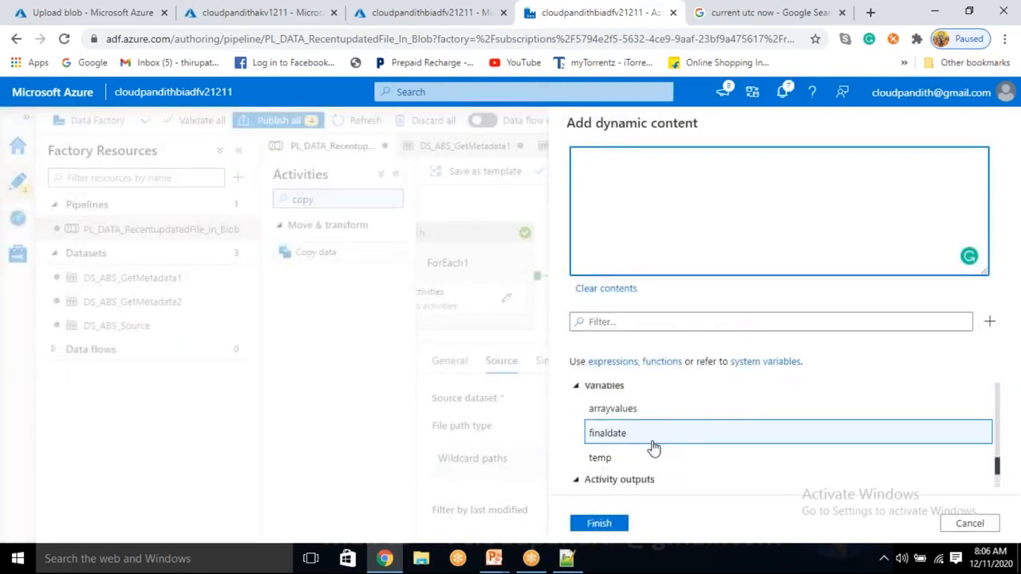
{"action": "left_click", "coordinate": [652, 447]}
{"action": "left_click", "coordinate": [598, 523]}
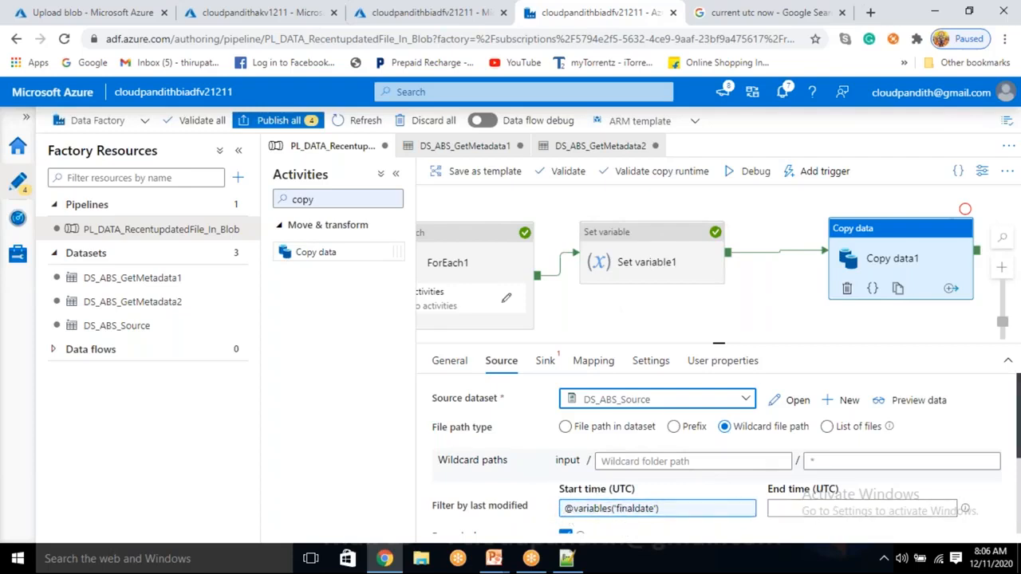
Step: Create a new sink dataset for the Copy data activity using Azure Blob Storage and the DelimitedText format
{"action": "left_click", "coordinate": [542, 366]}
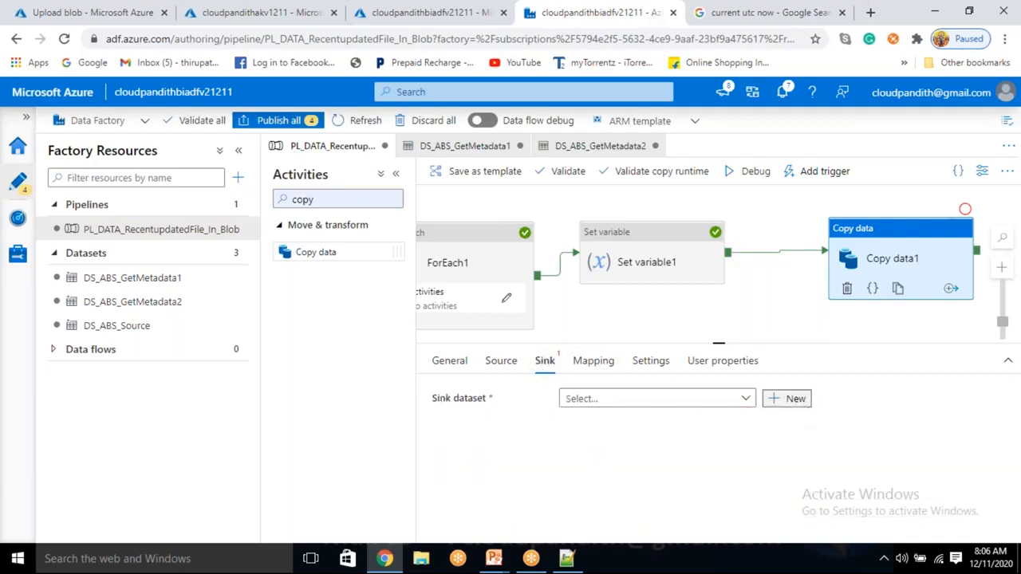
{"action": "left_click", "coordinate": [787, 398]}
{"action": "left_click", "coordinate": [591, 301]}
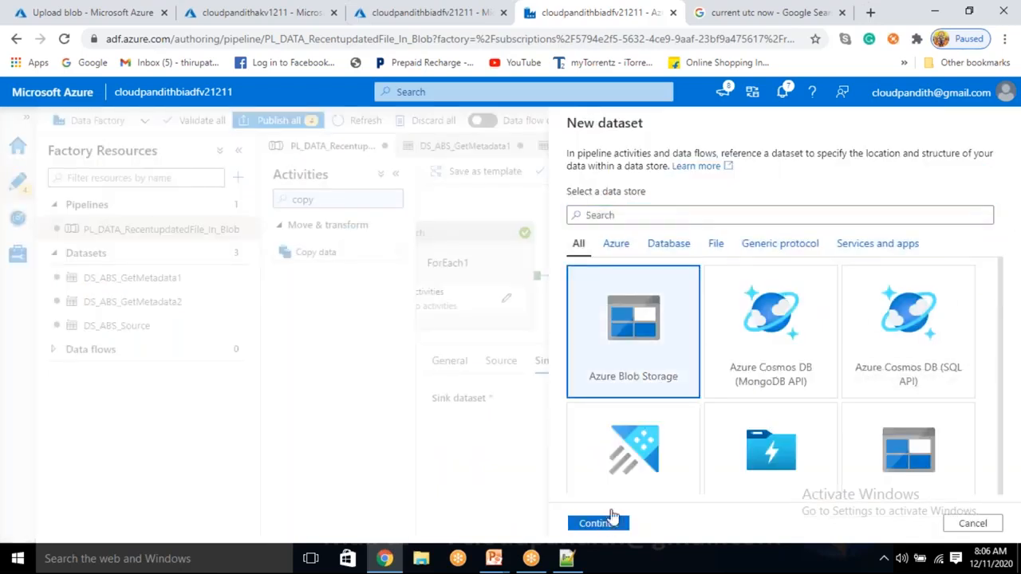
{"action": "left_click", "coordinate": [613, 517]}
{"action": "left_click", "coordinate": [903, 239]}
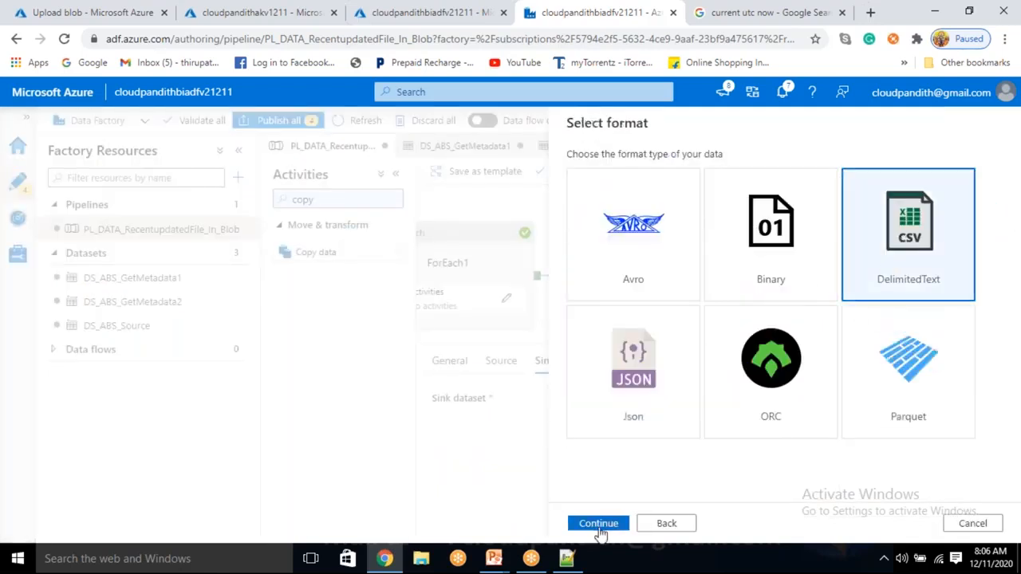
{"action": "left_click", "coordinate": [598, 524]}
Step: Name the sink dataset DS_ABS_Sink, link it to LS_ABS, and treat the first row as header
{"action": "left_click_drag", "start_coordinate": [658, 169], "coordinate": [530, 173]}
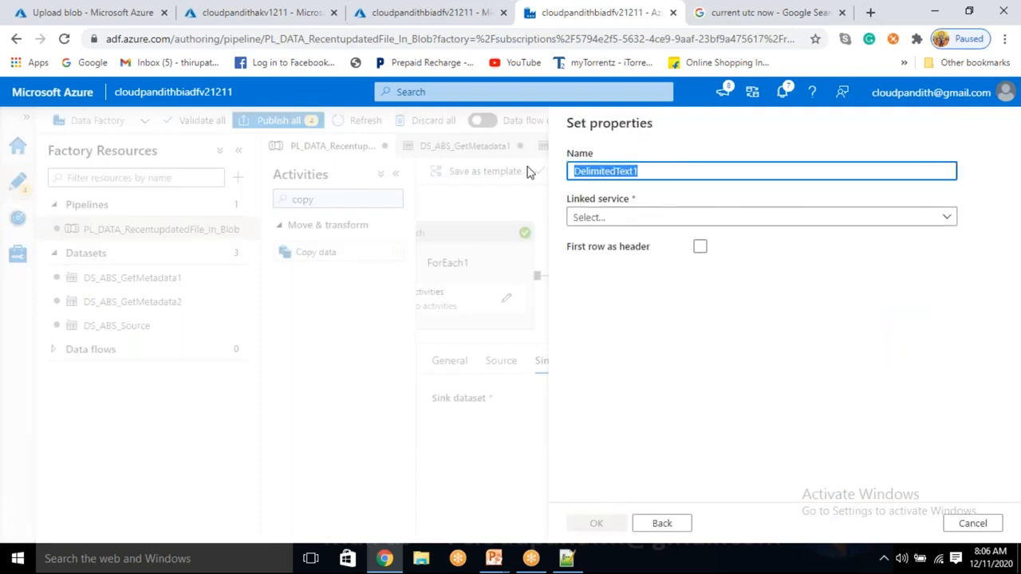
{"action": "key", "text": "BackSpace"}
{"action": "type", "text": "DS_ABS_Sink"}
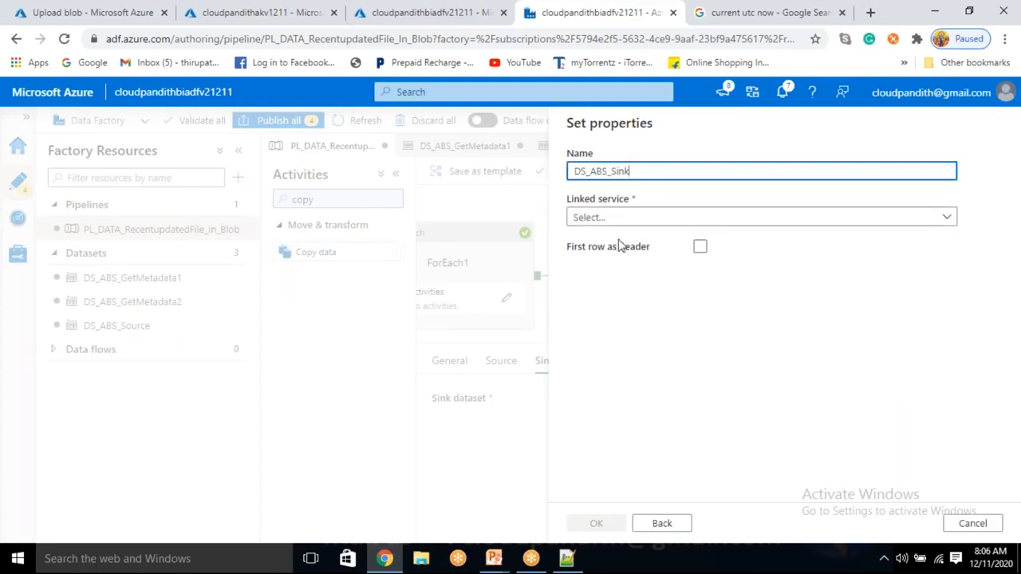
{"action": "left_click", "coordinate": [617, 217]}
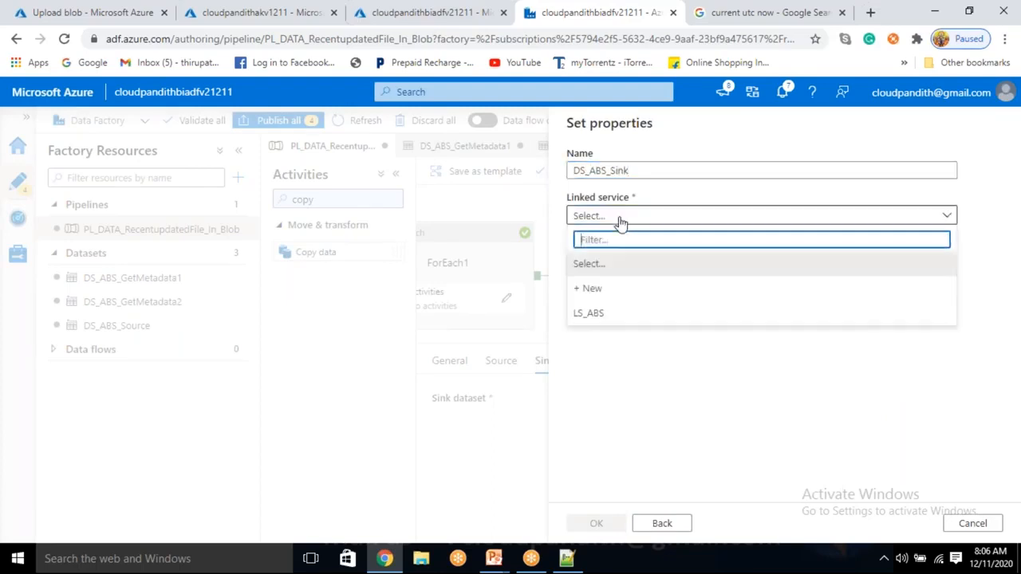
{"action": "left_click", "coordinate": [602, 317]}
{"action": "left_click", "coordinate": [700, 286]}
Step: Set the sink dataset's file path to the output container and save the dataset
{"action": "left_click", "coordinate": [968, 259]}
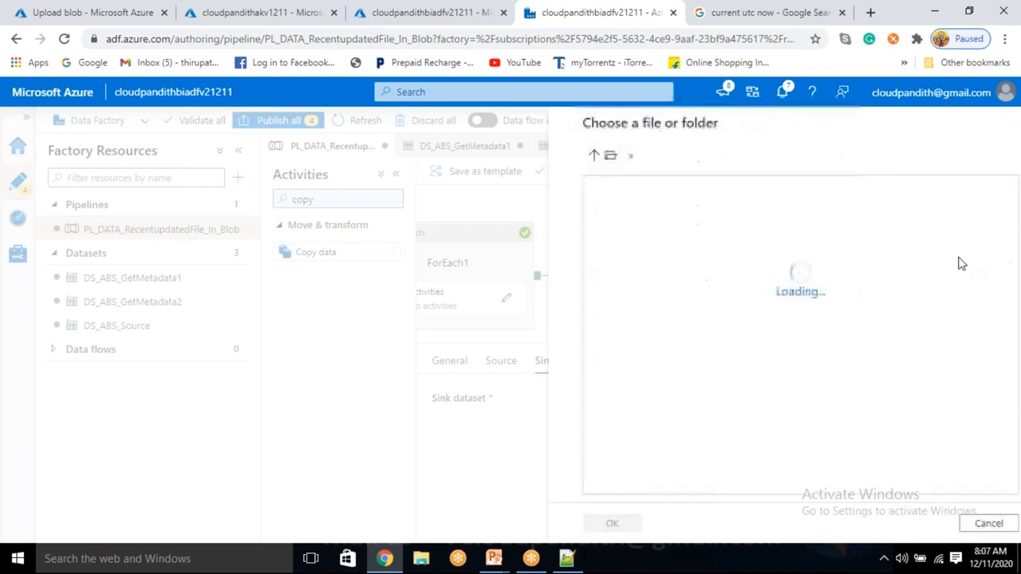
{"action": "left_click", "coordinate": [646, 238]}
{"action": "left_click", "coordinate": [597, 525]}
{"action": "left_click", "coordinate": [597, 523]}
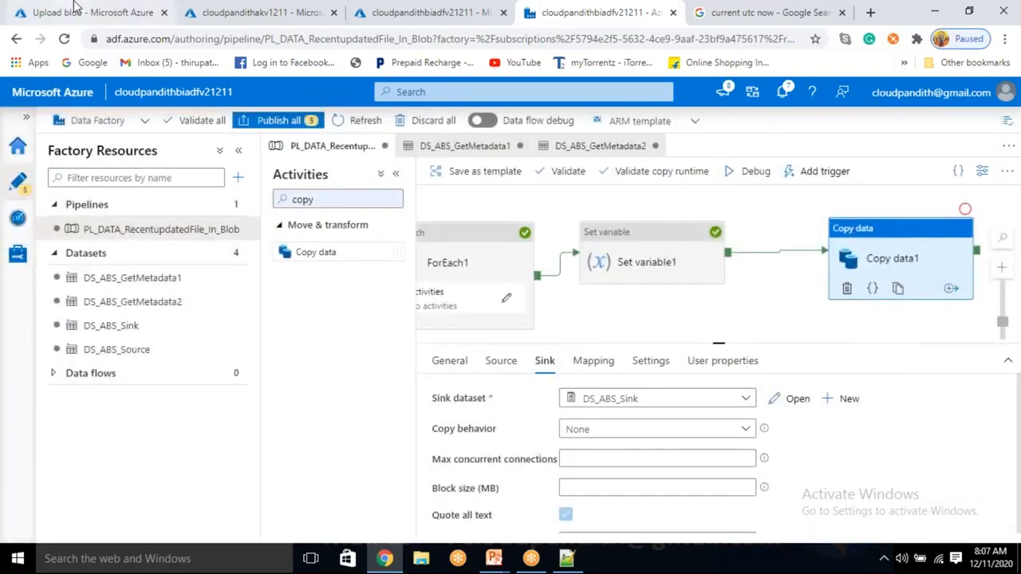
Step: Upload cust4.csv from the set-comma folder to the input blob container in the Azure portal, and return to the Data Factory pipeline
{"action": "left_click", "coordinate": [74, 10]}
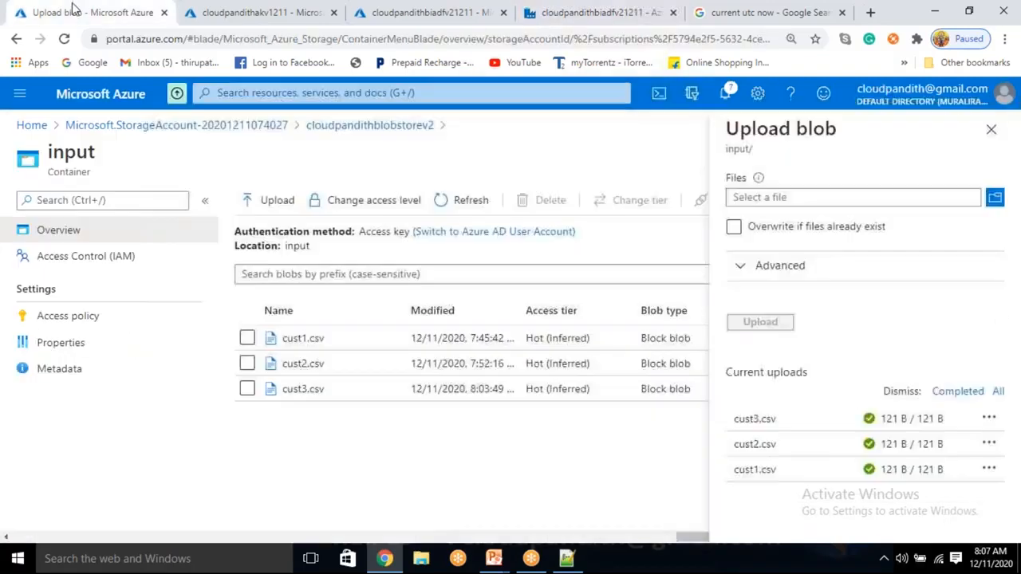
{"action": "left_click", "coordinate": [991, 131]}
{"action": "left_click", "coordinate": [273, 199]}
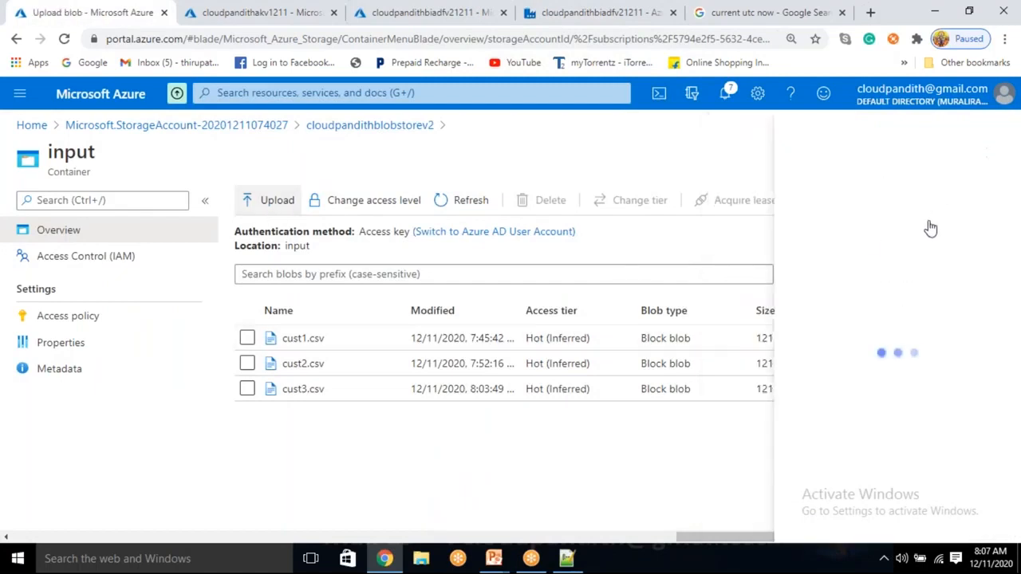
{"action": "left_click", "coordinate": [907, 197]}
{"action": "left_click", "coordinate": [200, 152]}
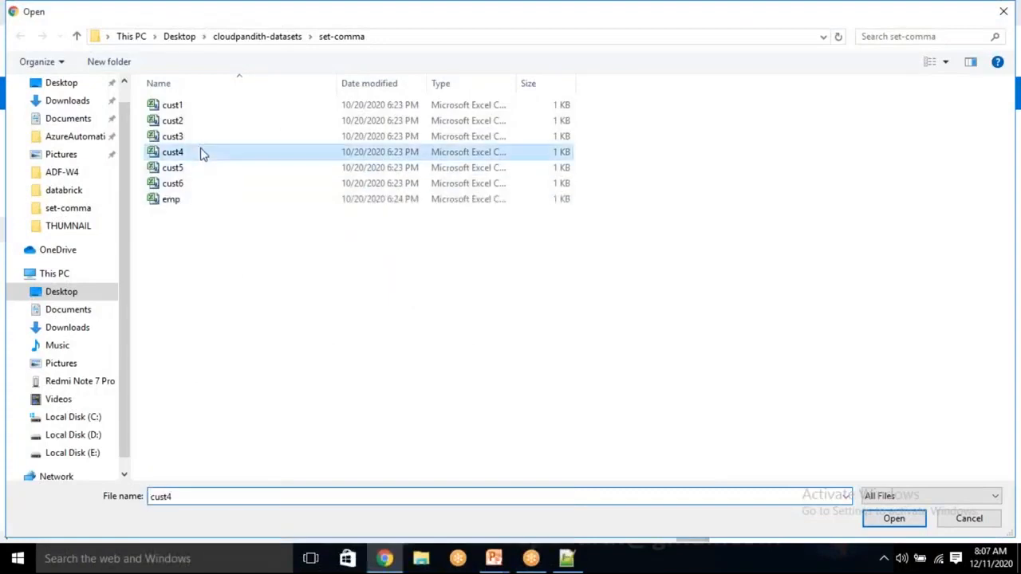
{"action": "left_click", "coordinate": [910, 520]}
{"action": "left_click", "coordinate": [759, 322]}
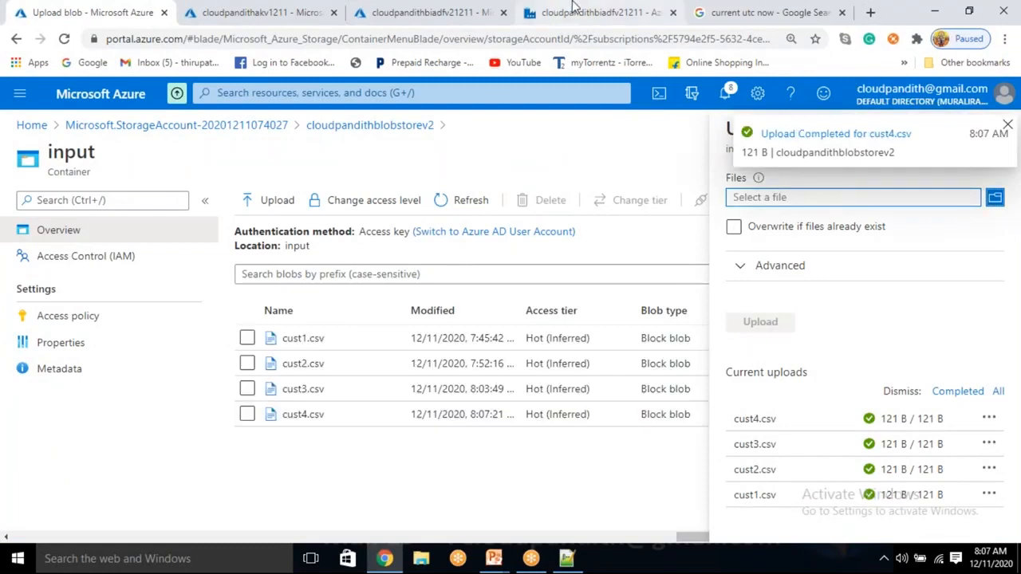
{"action": "left_click", "coordinate": [598, 12]}
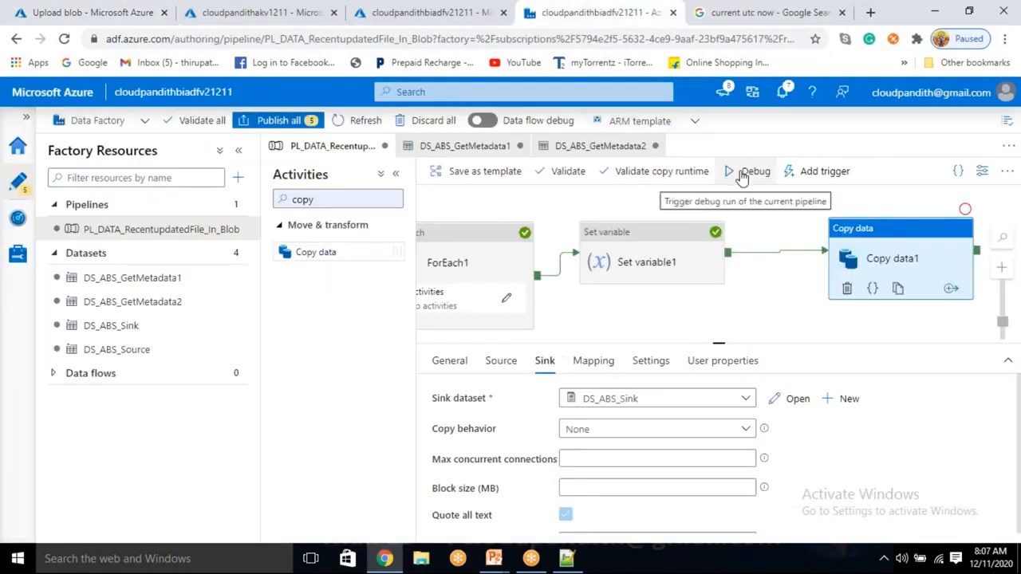
Step: Debug the PL_DATA_RecentupdatedFile_In_Blob pipeline and follow its activity runs through to Copy data1, enlarging the output area and refreshing the status
{"action": "left_click", "coordinate": [742, 172]}
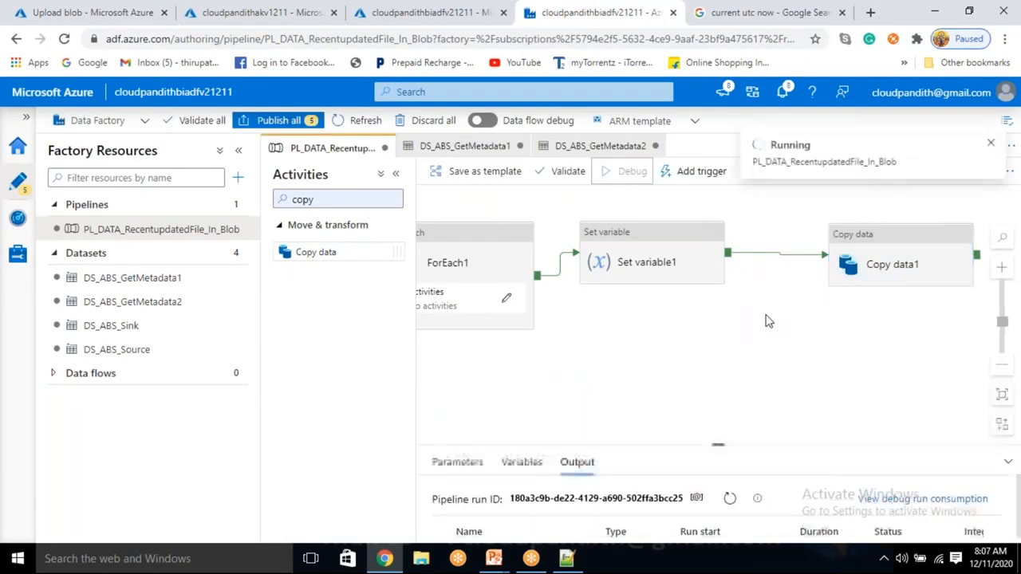
{"action": "left_click", "coordinate": [731, 499]}
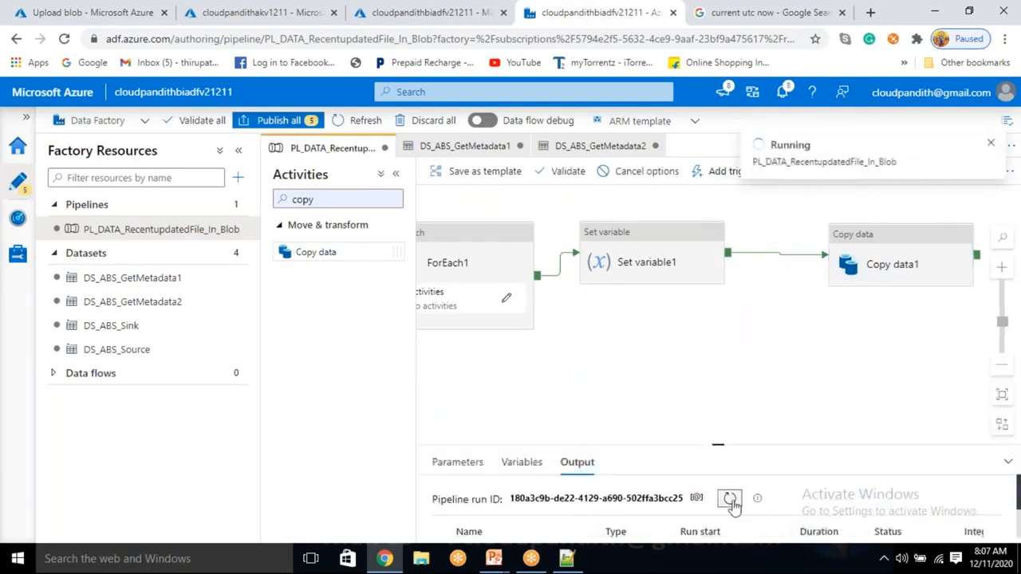
{"action": "left_click_drag", "start_coordinate": [717, 444], "coordinate": [727, 363]}
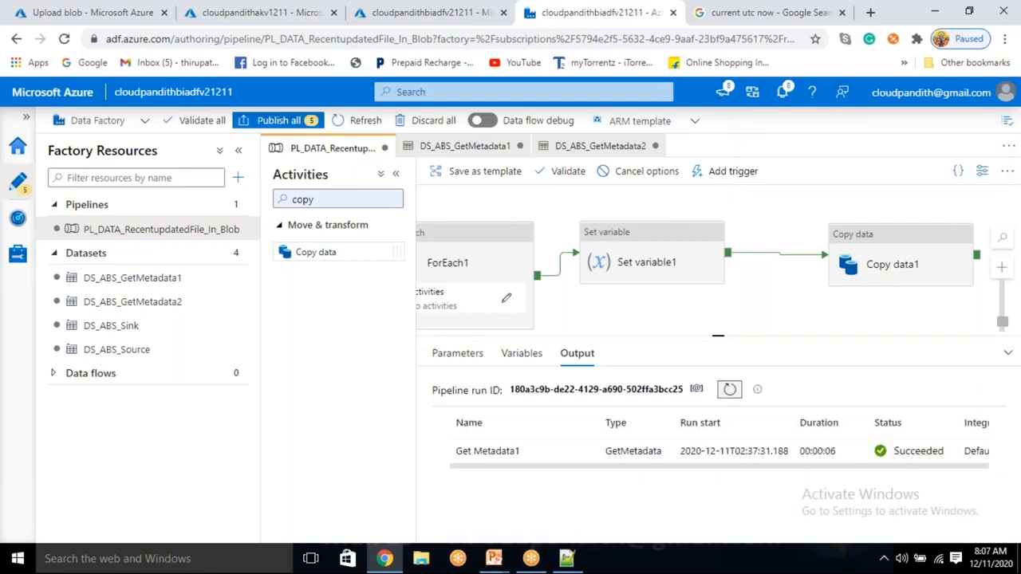
{"action": "mouse_move", "coordinate": [539, 500]}
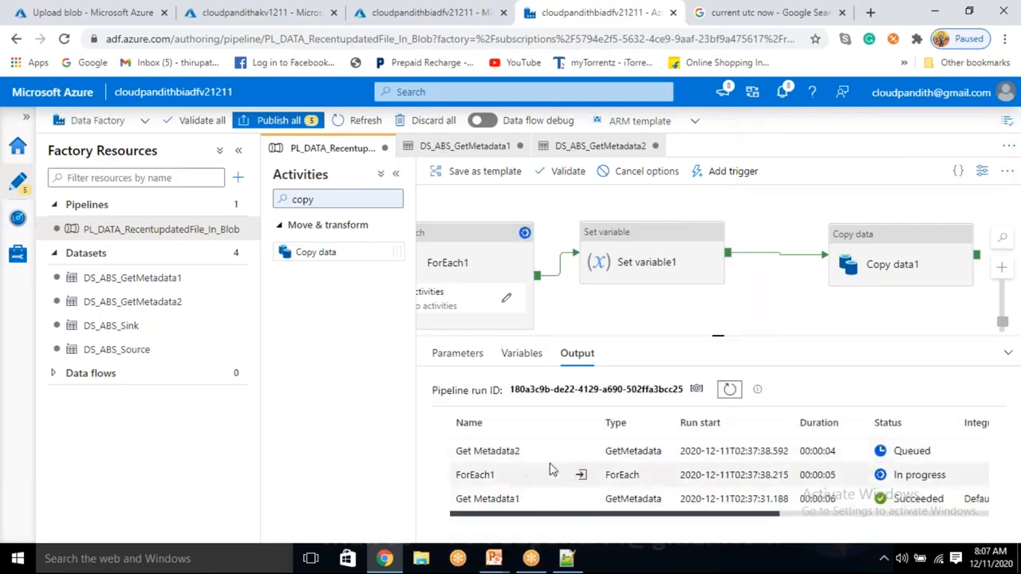
{"action": "left_click", "coordinate": [729, 390]}
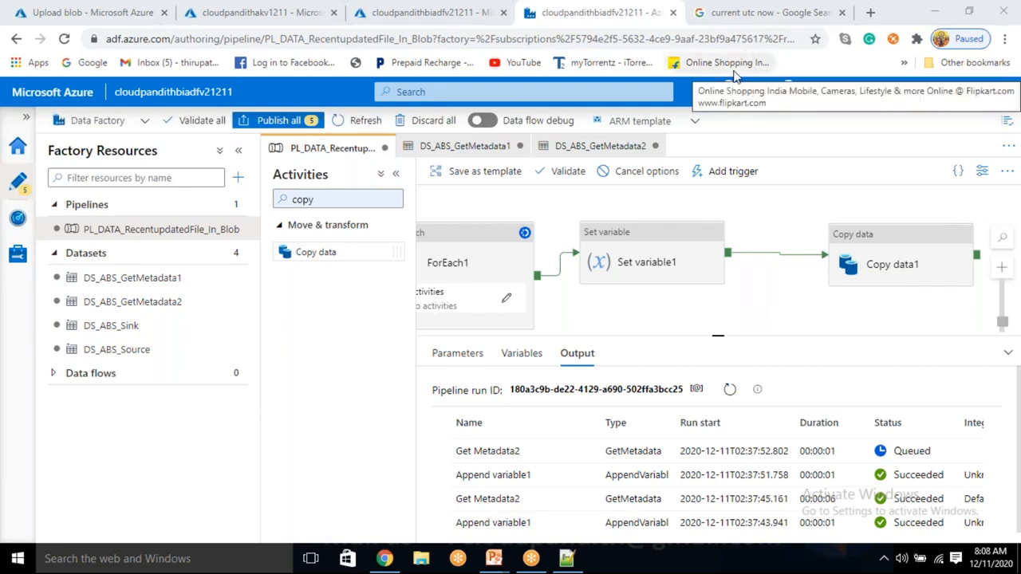
{"action": "left_click", "coordinate": [731, 390]}
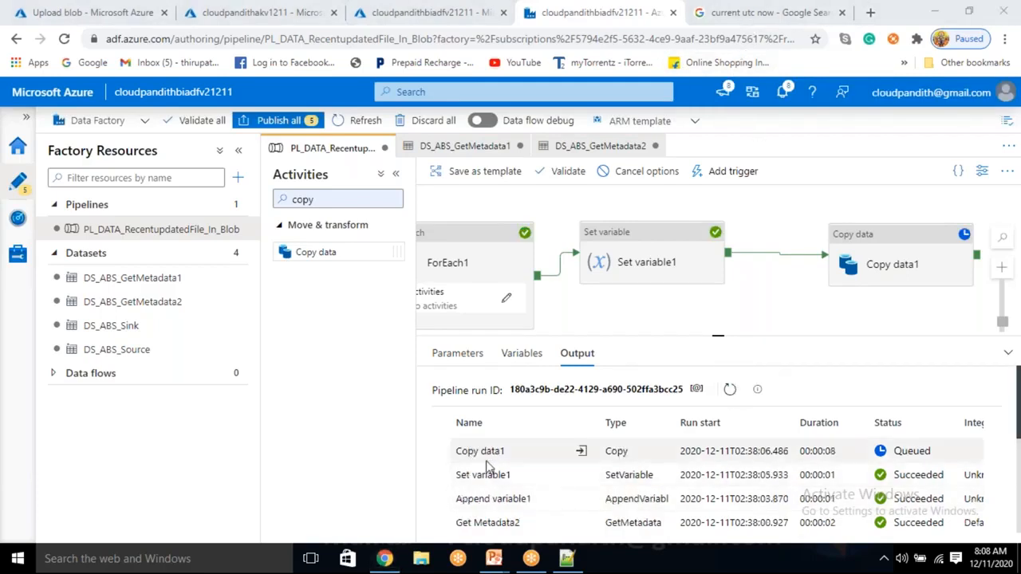
Step: Inspect the modifiedDatetimeStart value in the input of the Copy data1 run, and refresh the run status
{"action": "left_click", "coordinate": [582, 453]}
{"action": "left_click_drag", "start_coordinate": [511, 345], "coordinate": [655, 346]}
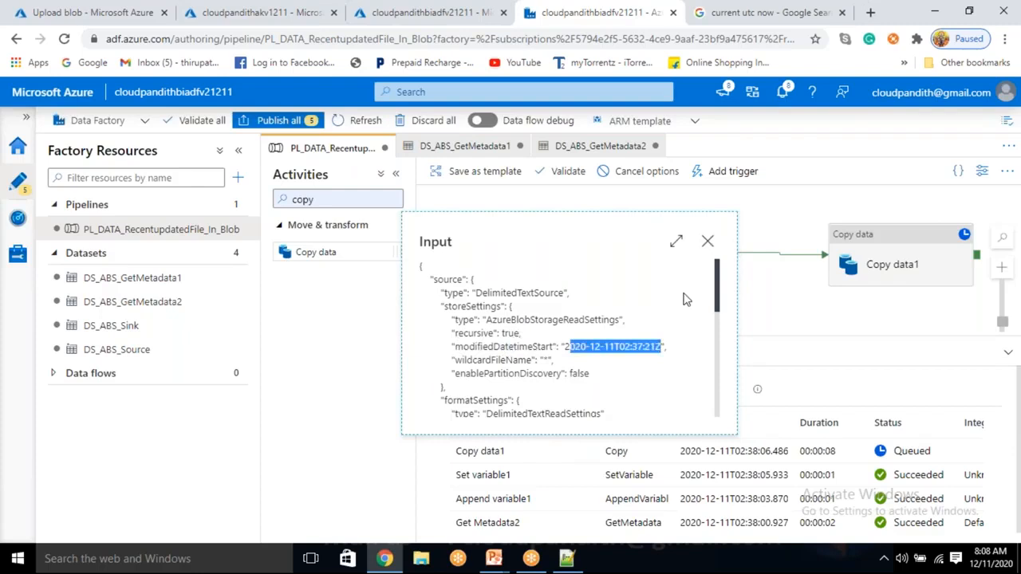
{"action": "left_click", "coordinate": [707, 241]}
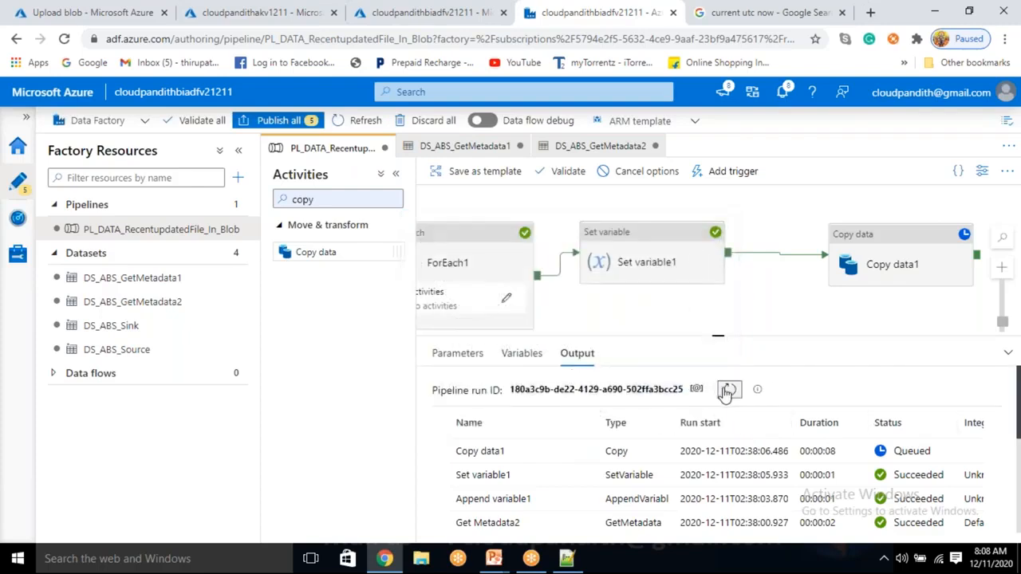
{"action": "left_click", "coordinate": [727, 391]}
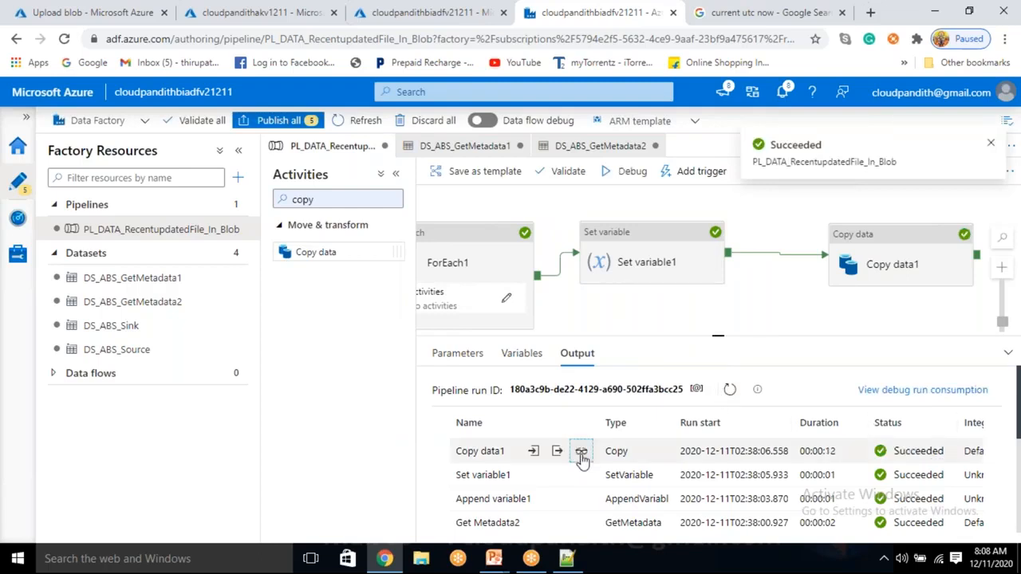
Step: Review the Copy data1 run details for the number of files read, and close them
{"action": "left_click", "coordinate": [581, 453]}
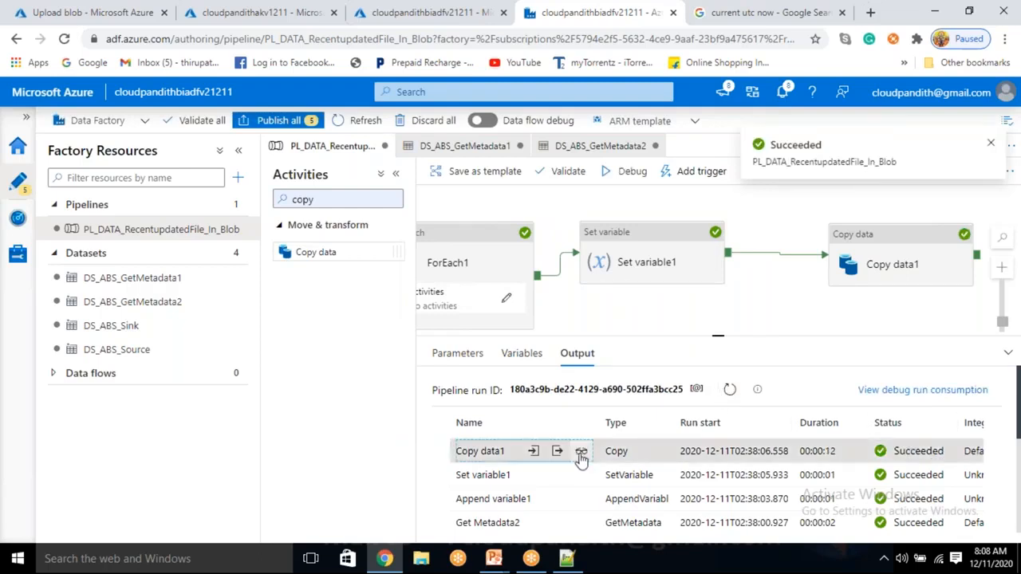
{"action": "left_click", "coordinate": [581, 452]}
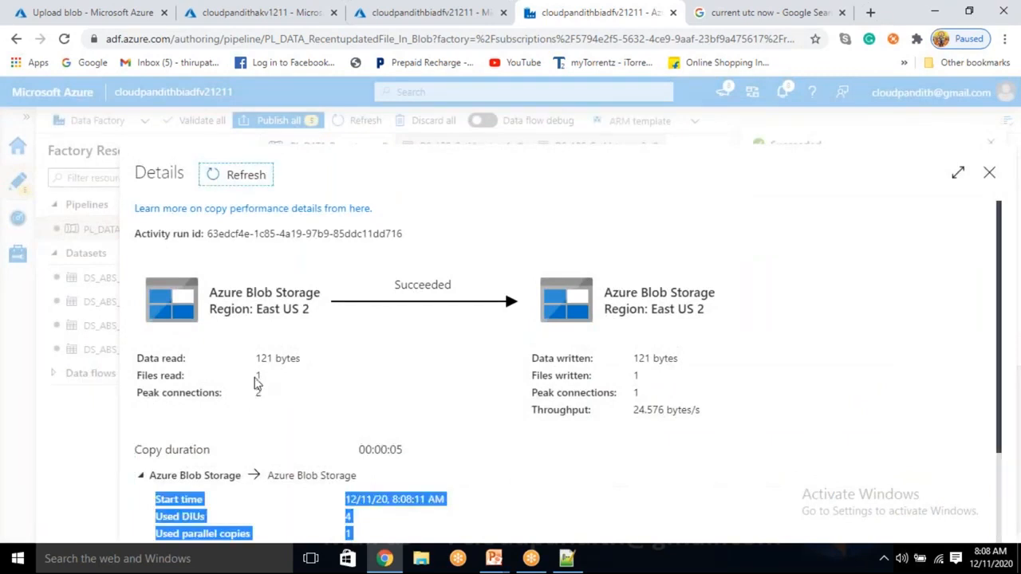
{"action": "left_click", "coordinate": [358, 366]}
{"action": "left_click", "coordinate": [988, 172]}
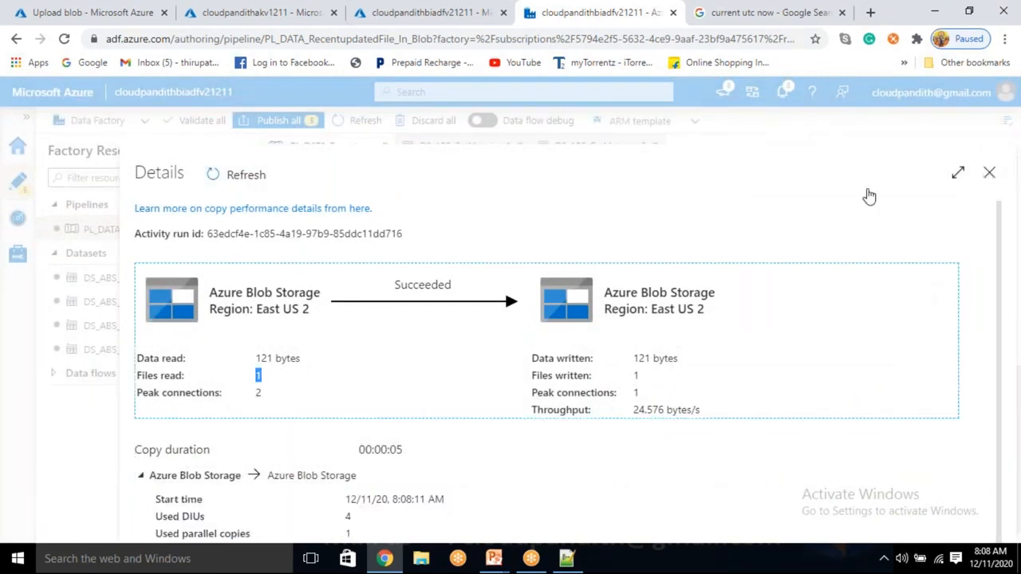
Step: Switch to the Azure portal, check the output container of cloudpandithblobstorev2, and delete cust4.csv from it
{"action": "left_click", "coordinate": [72, 12]}
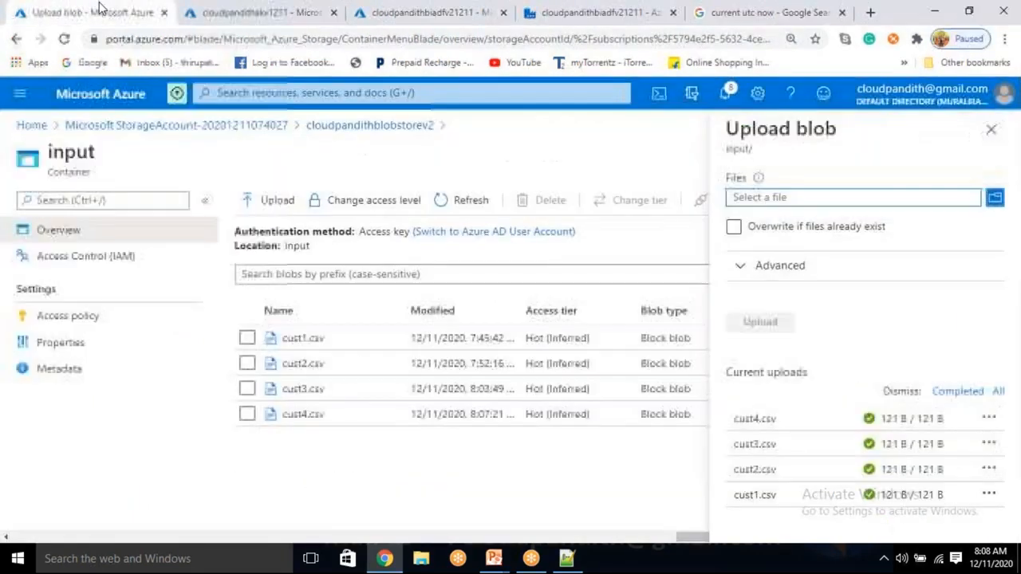
{"action": "left_click", "coordinate": [991, 130]}
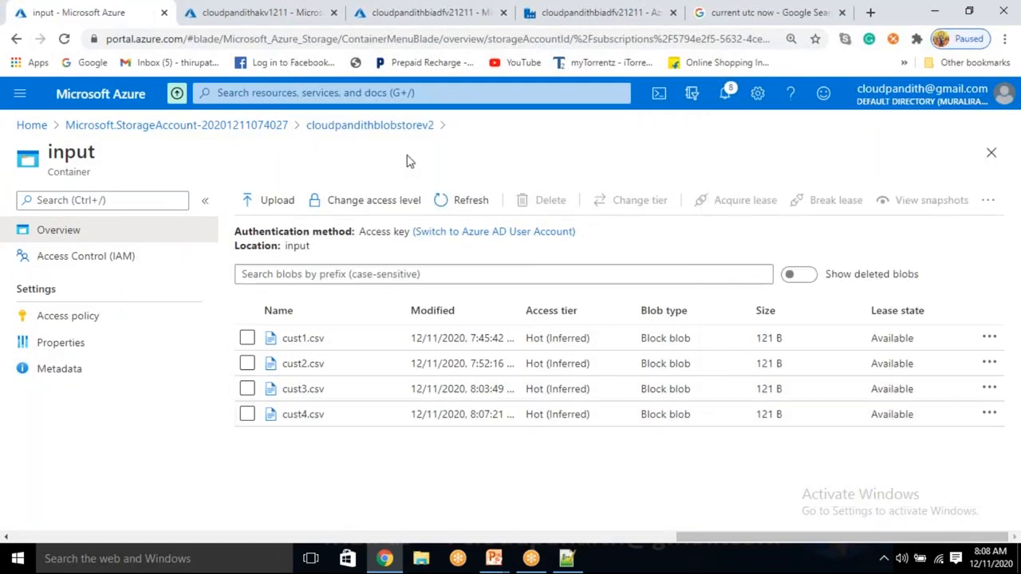
{"action": "left_click", "coordinate": [408, 130]}
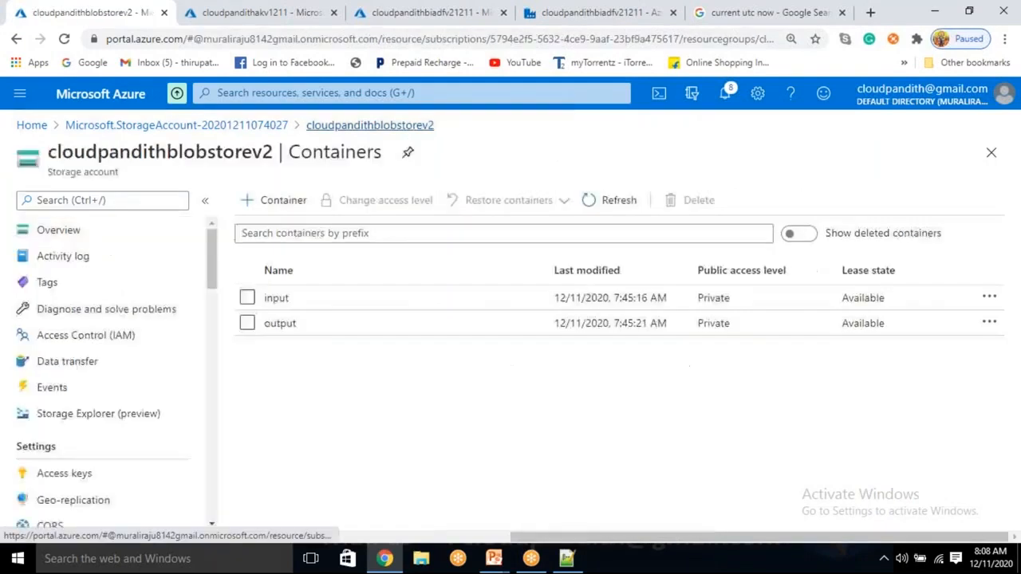
{"action": "left_click", "coordinate": [280, 323]}
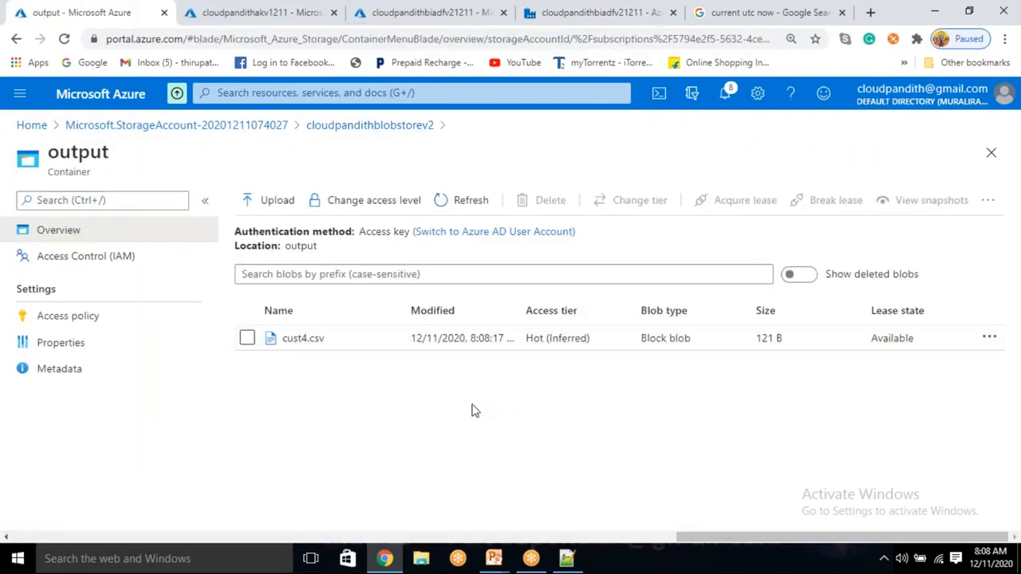
{"action": "left_click", "coordinate": [246, 339]}
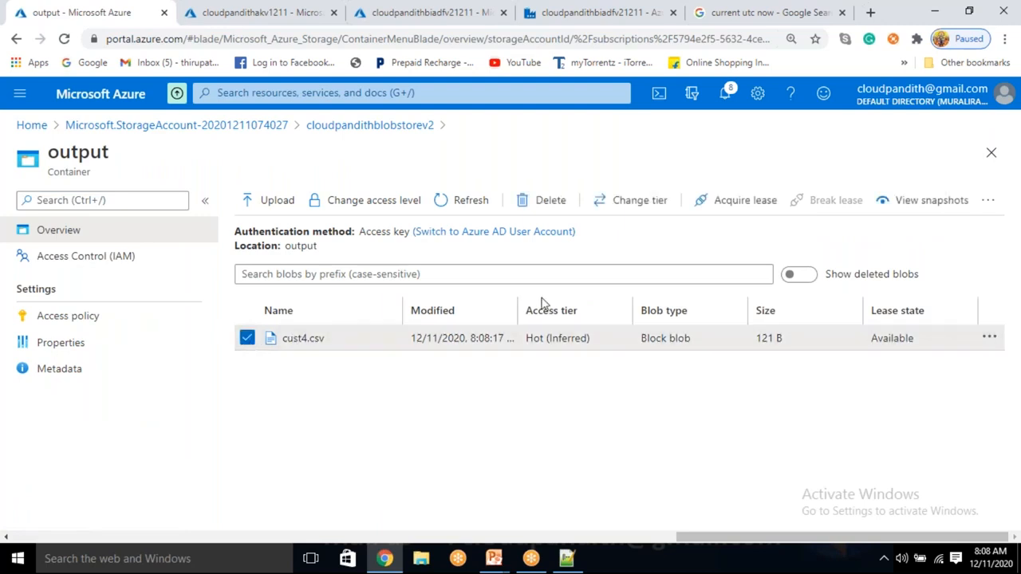
{"action": "left_click", "coordinate": [542, 201]}
{"action": "left_click", "coordinate": [266, 422]}
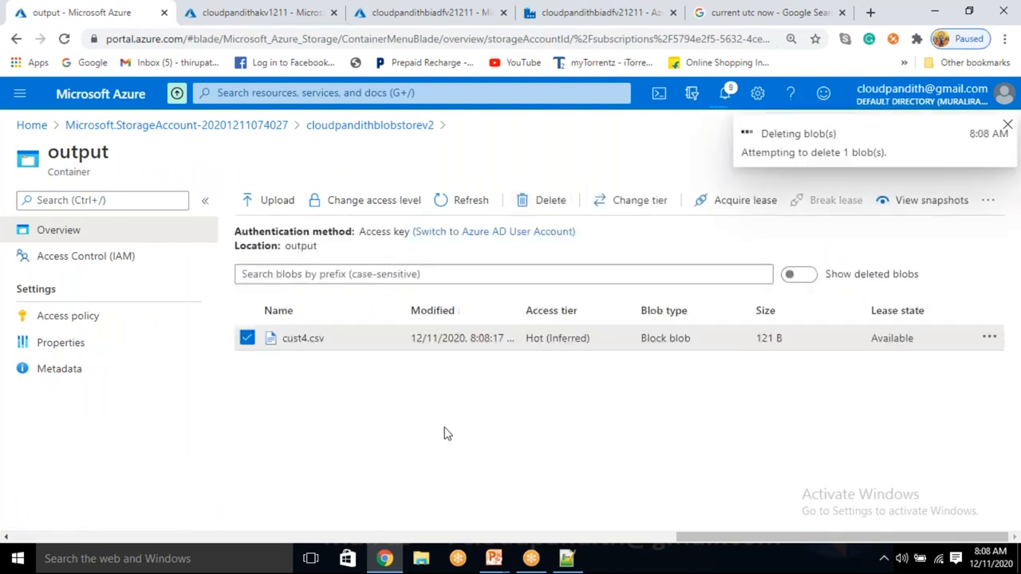
Step: Upload cust5.csv to the input container of cloudpandithblobstorev2
{"action": "left_click", "coordinate": [400, 125]}
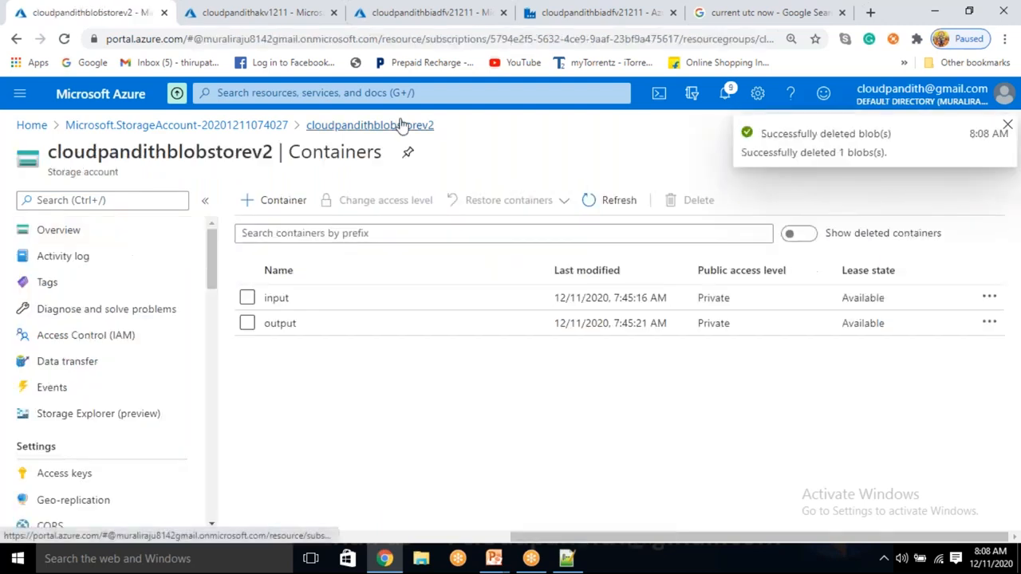
{"action": "left_click", "coordinate": [290, 307]}
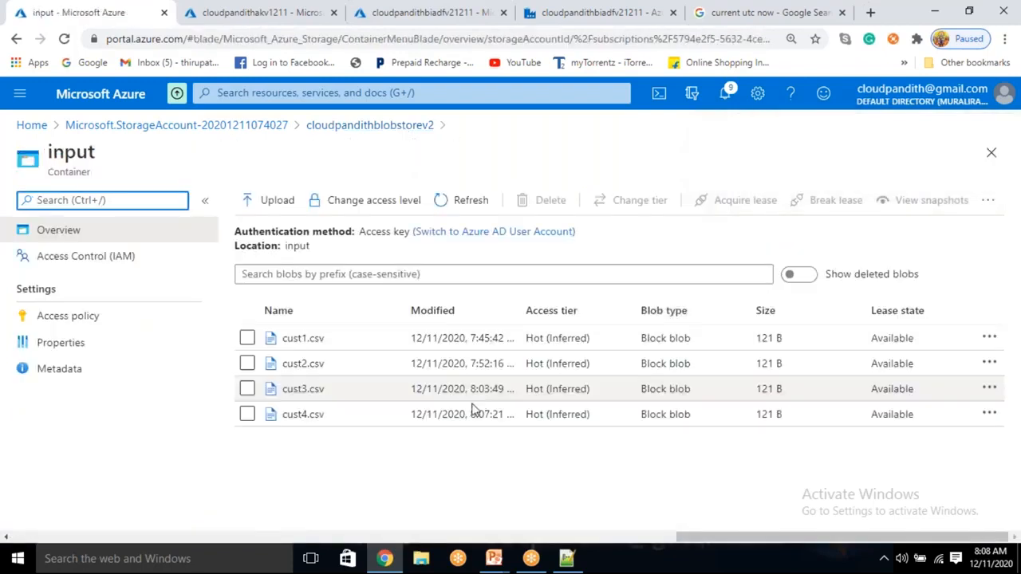
{"action": "left_click", "coordinate": [284, 200]}
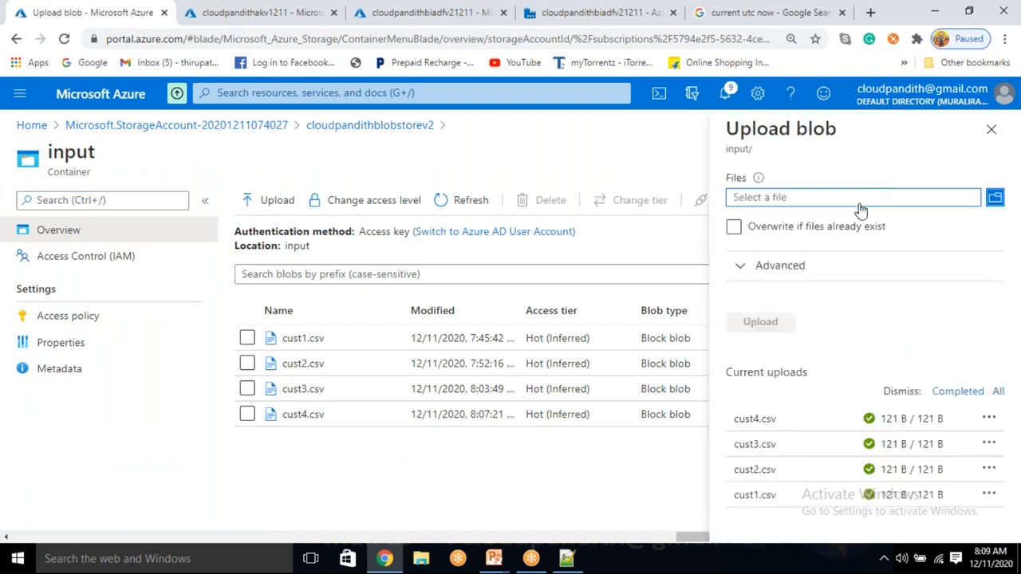
{"action": "left_click", "coordinate": [860, 200]}
{"action": "left_click", "coordinate": [260, 168]}
{"action": "left_click", "coordinate": [894, 519]}
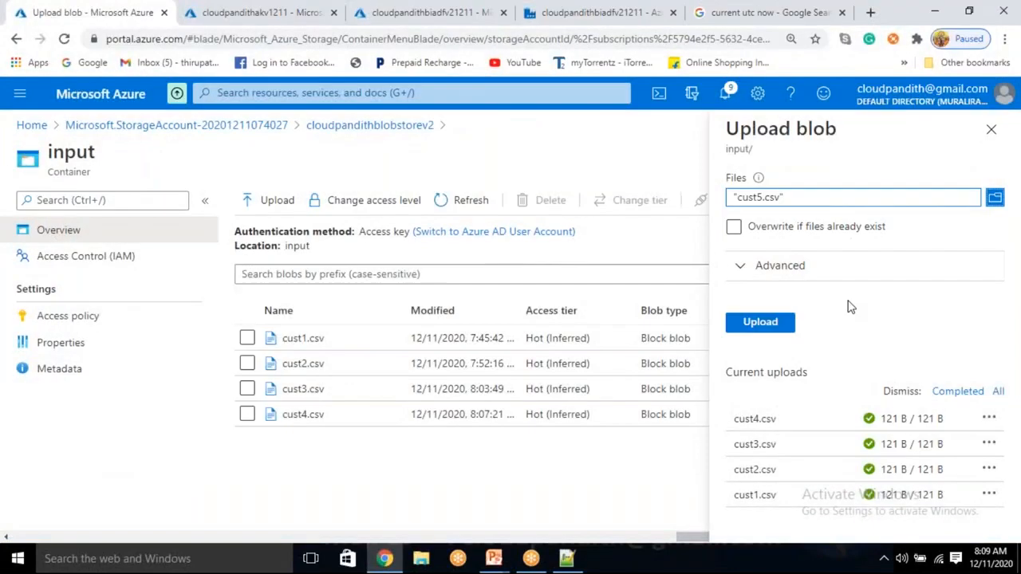
{"action": "left_click", "coordinate": [778, 324]}
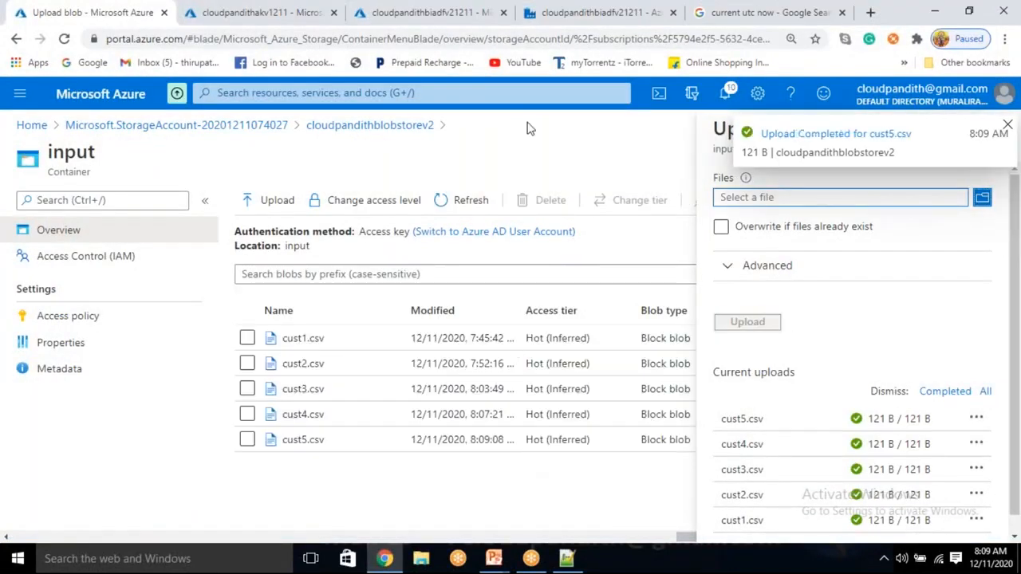
Step: Return to Data Factory and publish all pending pipeline and dataset changes
{"action": "left_click", "coordinate": [600, 12]}
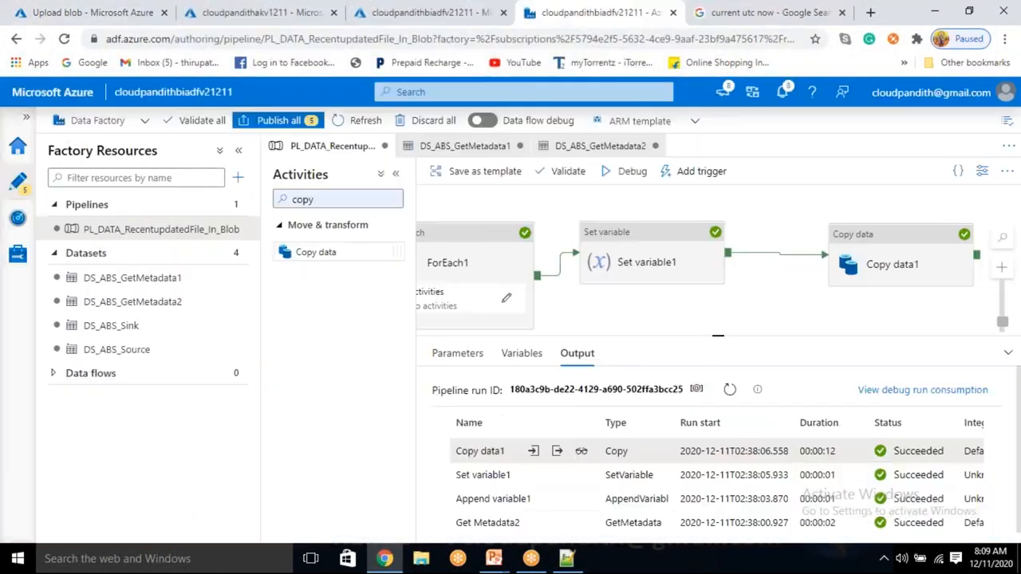
{"action": "left_click", "coordinate": [271, 121]}
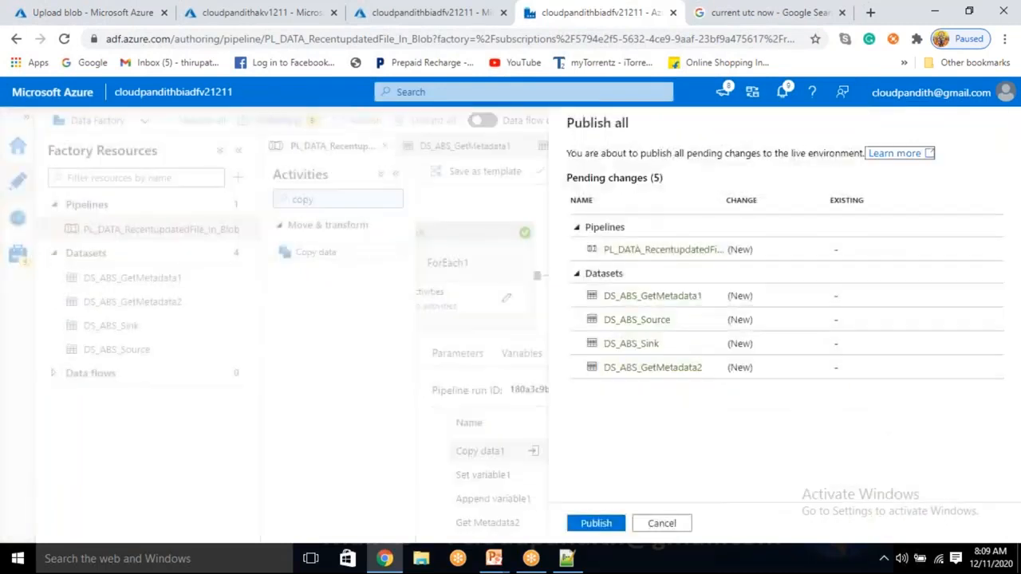
{"action": "left_click", "coordinate": [597, 523]}
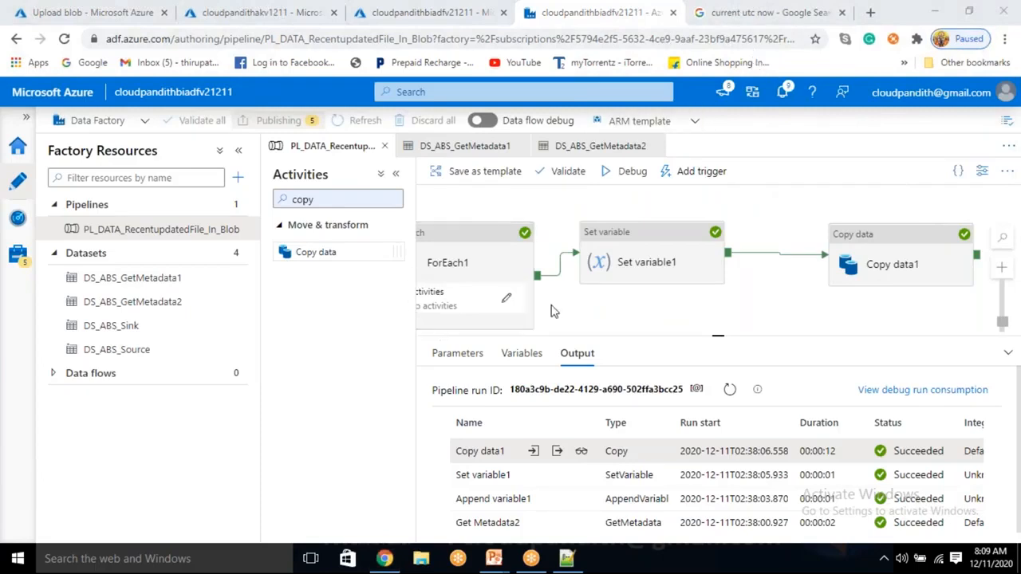
Step: Auto align the activities on the pipeline canvas
{"action": "left_click_drag", "start_coordinate": [566, 307], "coordinate": [646, 297]}
{"action": "right_click", "coordinate": [650, 301]}
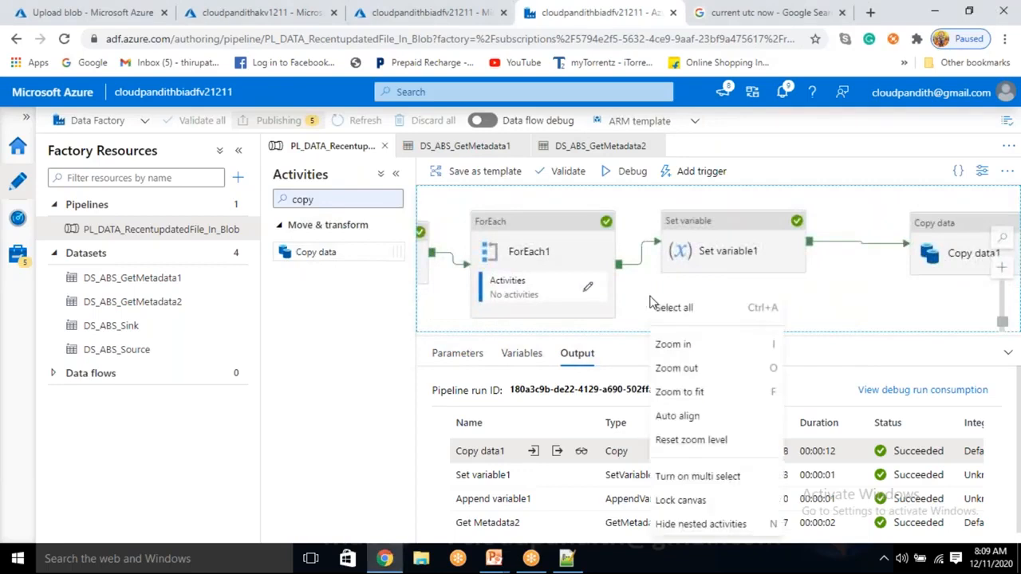
{"action": "left_click", "coordinate": [684, 416]}
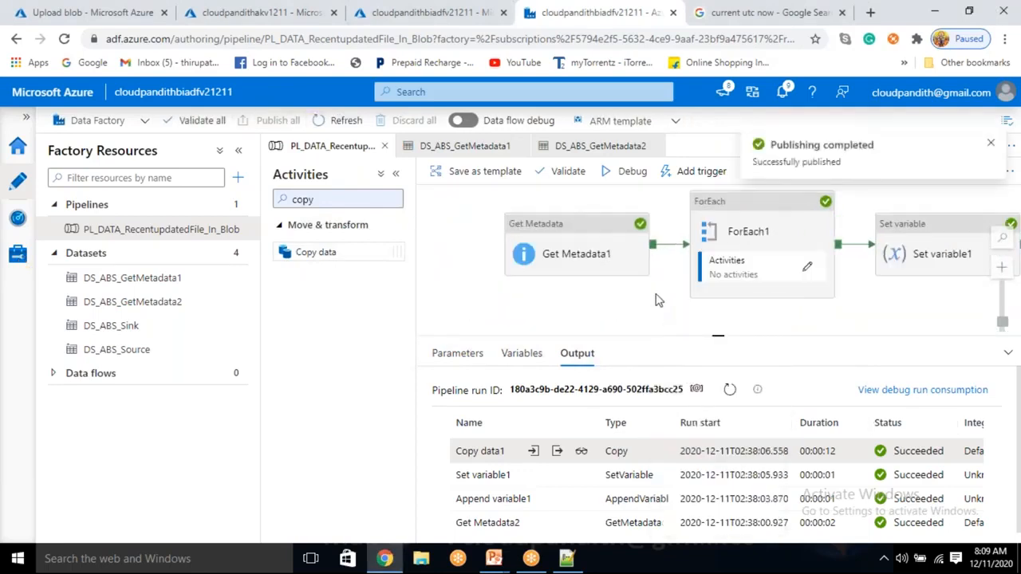
Step: Hide the nested activities on the pipeline canvas and show them again to refresh the ForEach1 display
{"action": "left_click_drag", "start_coordinate": [636, 283], "coordinate": [578, 285]}
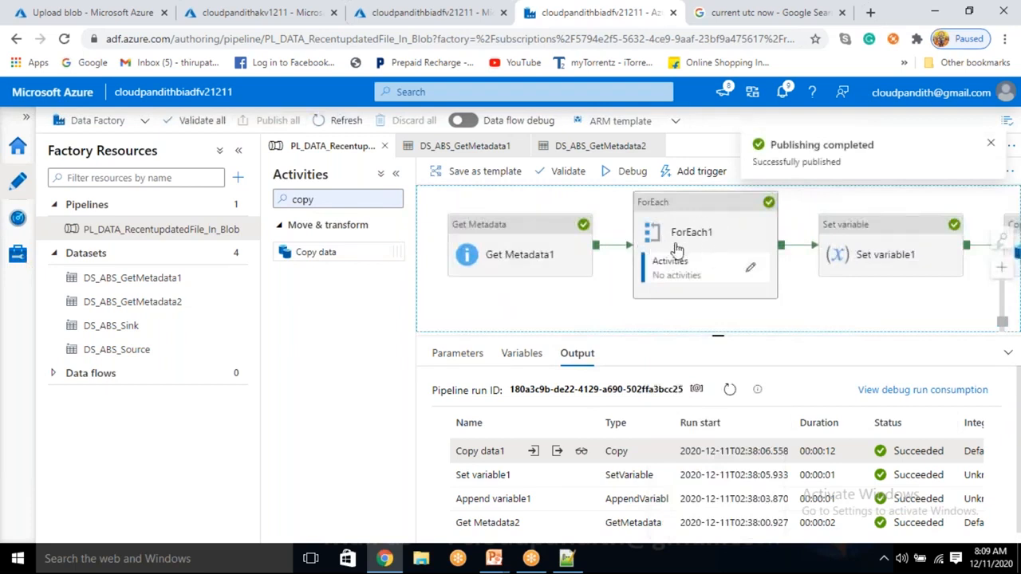
{"action": "right_click", "coordinate": [557, 295]}
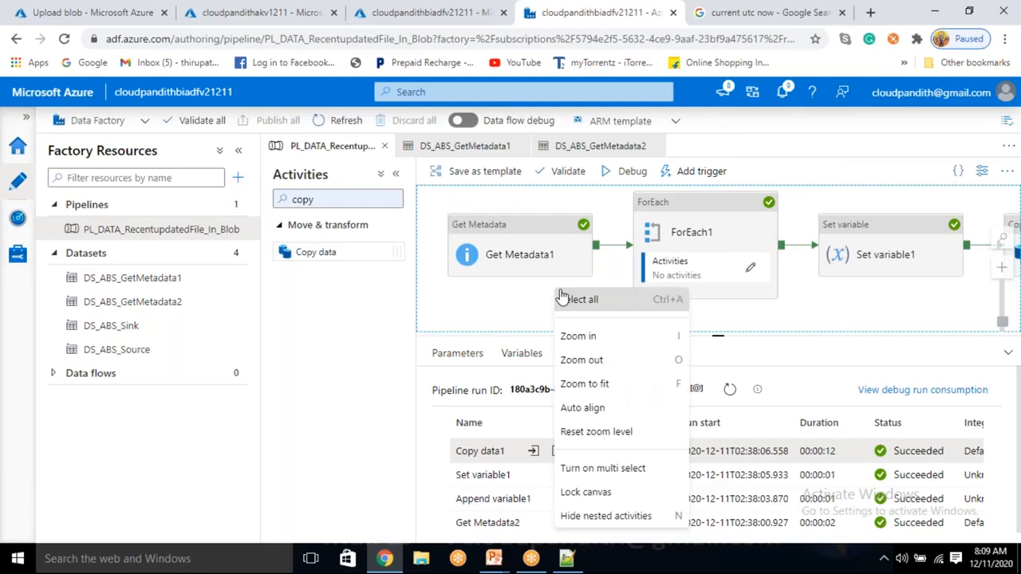
{"action": "left_click", "coordinate": [623, 517]}
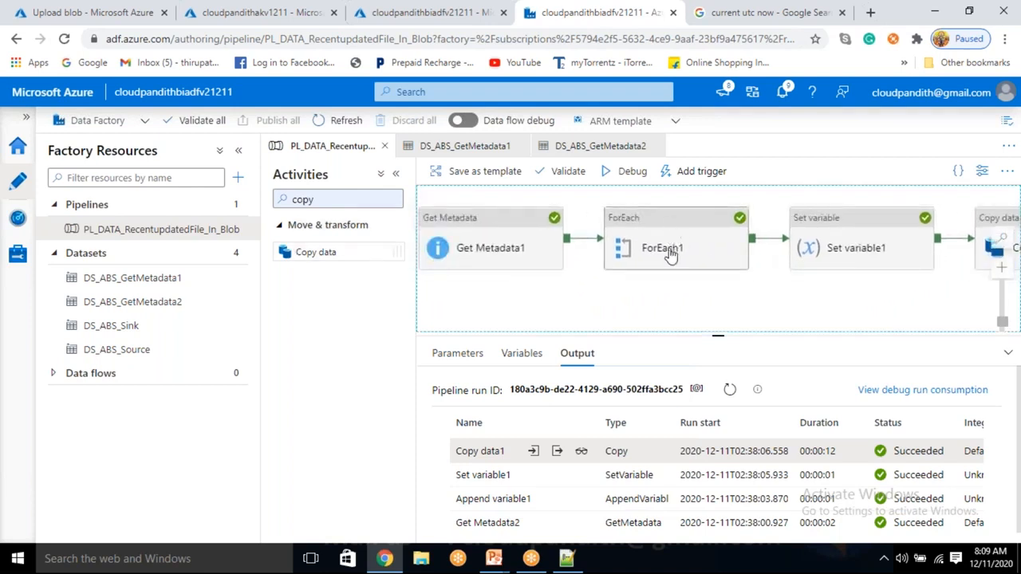
{"action": "right_click", "coordinate": [556, 288]}
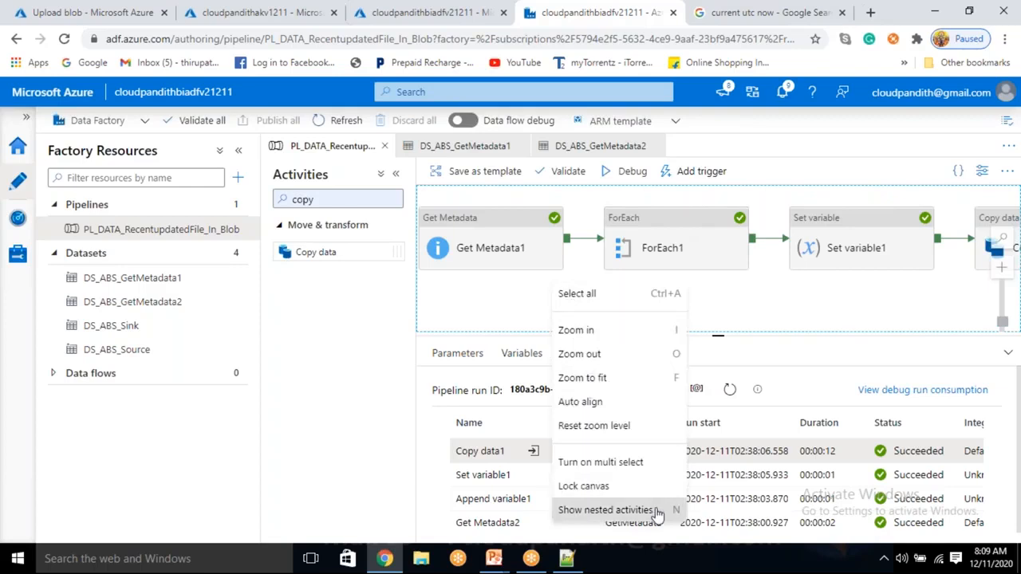
{"action": "left_click", "coordinate": [606, 511]}
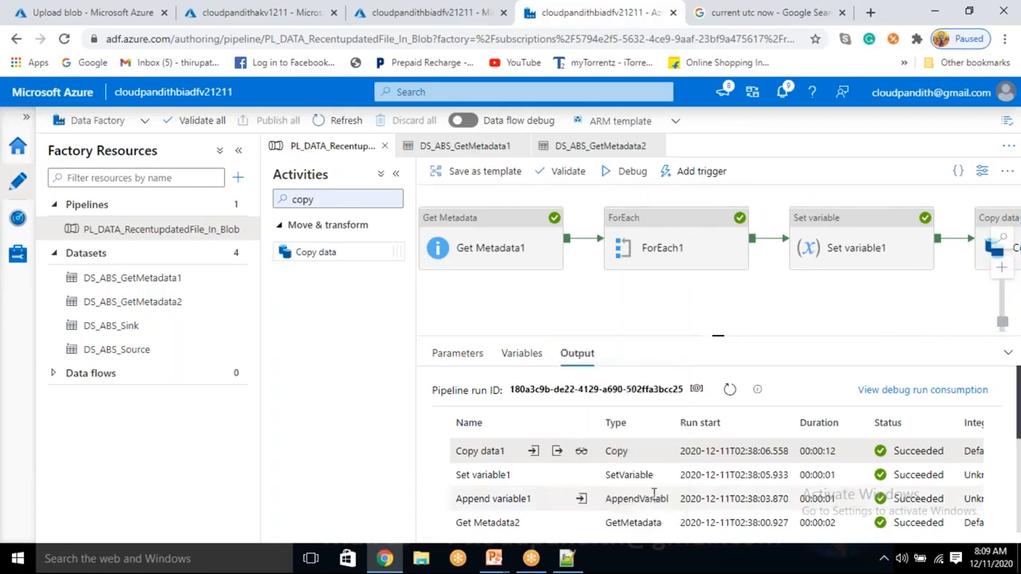
{"action": "left_click", "coordinate": [637, 311]}
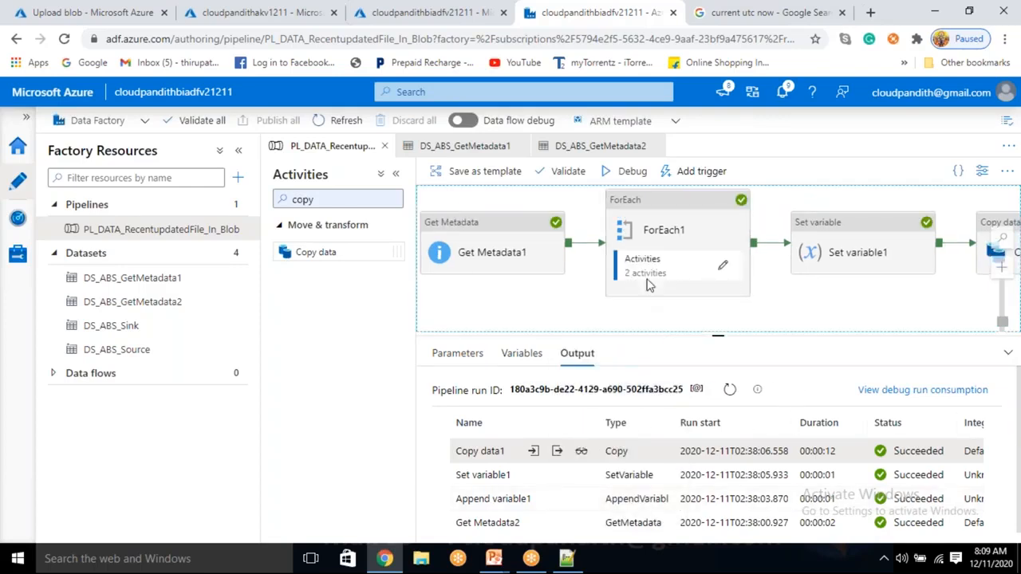
{"action": "double_click", "coordinate": [734, 402]}
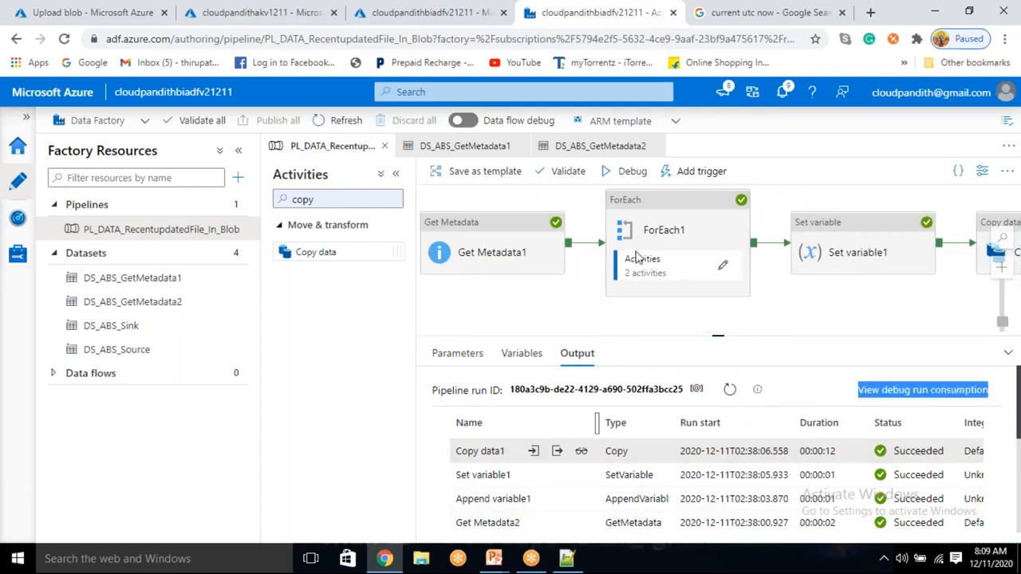
Step: Trigger an immediate run of PL_DATA_RecentupdatedFile_In_Blob using the last published configuration
{"action": "left_click", "coordinate": [712, 172]}
{"action": "left_click", "coordinate": [694, 196]}
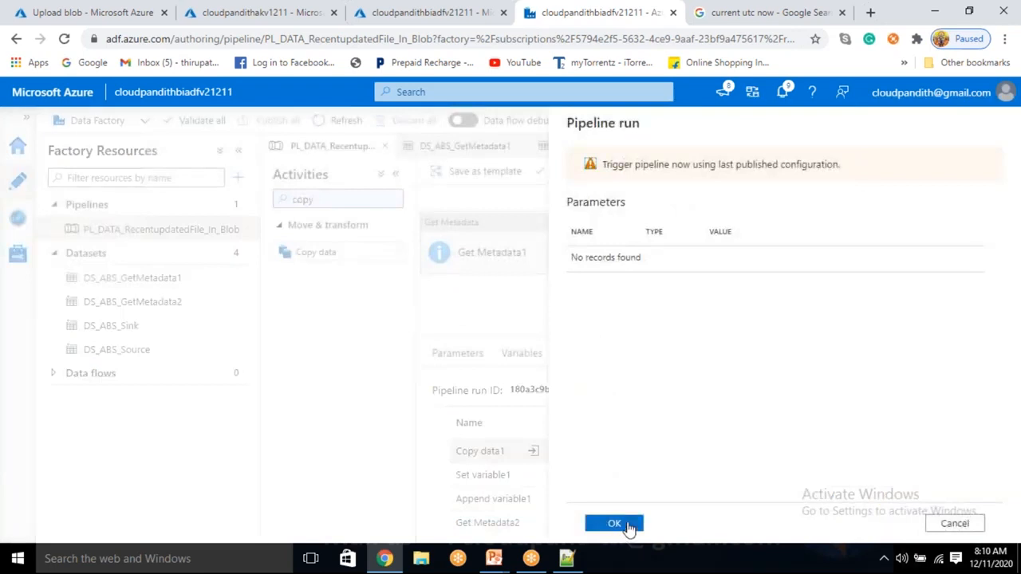
{"action": "left_click", "coordinate": [614, 524]}
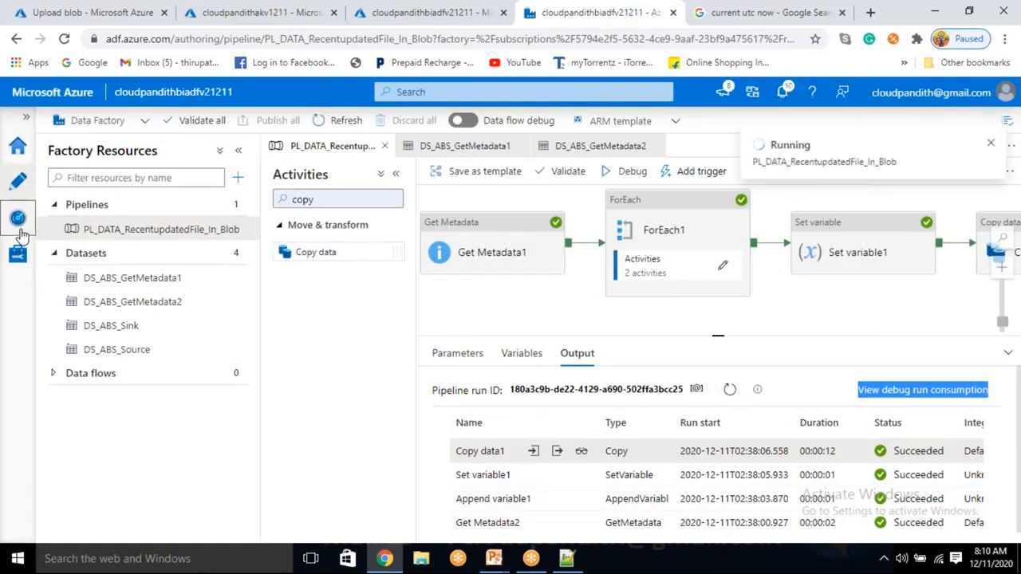
Step: Open the new run's activity details in pipeline run monitoring and resize the view to show both the activity diagram and the run list
{"action": "left_click", "coordinate": [20, 228]}
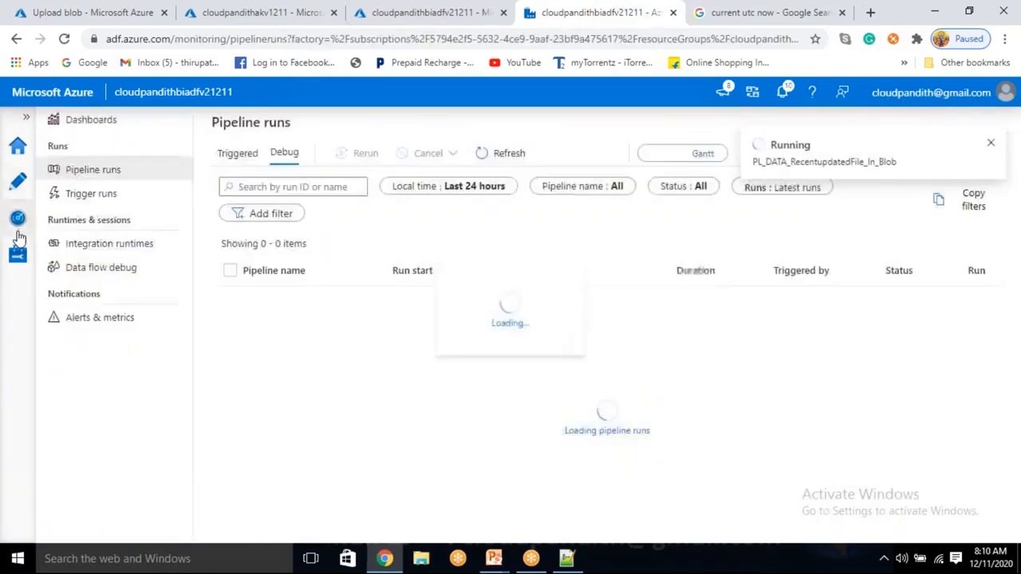
{"action": "left_click", "coordinate": [527, 152]}
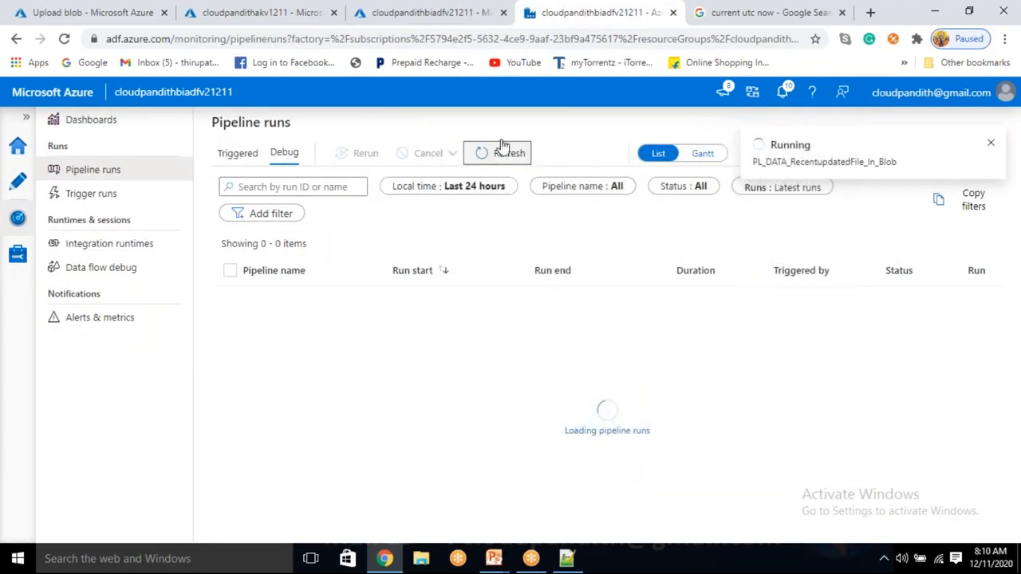
{"action": "left_click", "coordinate": [291, 305]}
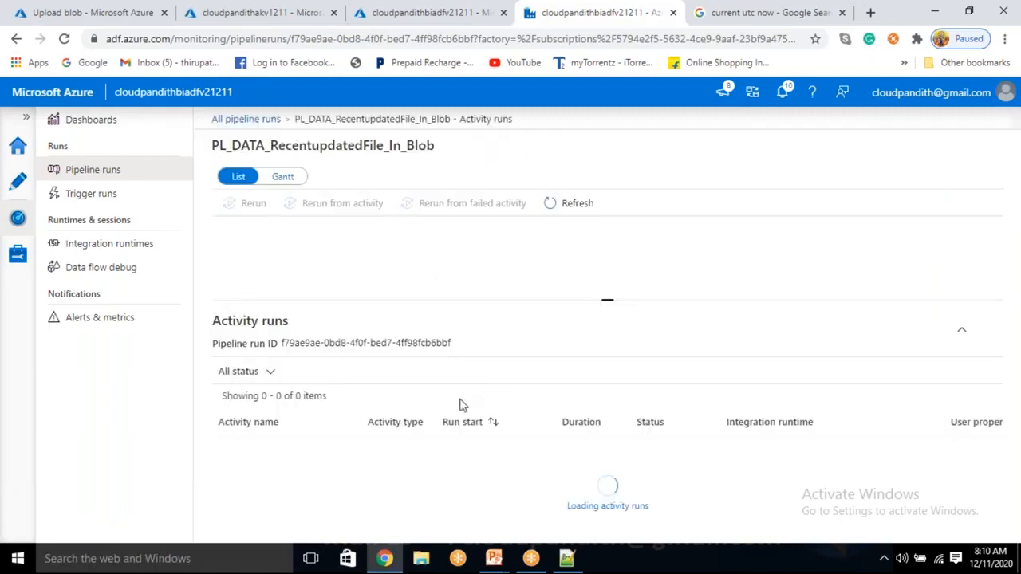
{"action": "left_click_drag", "start_coordinate": [606, 299], "coordinate": [607, 272]}
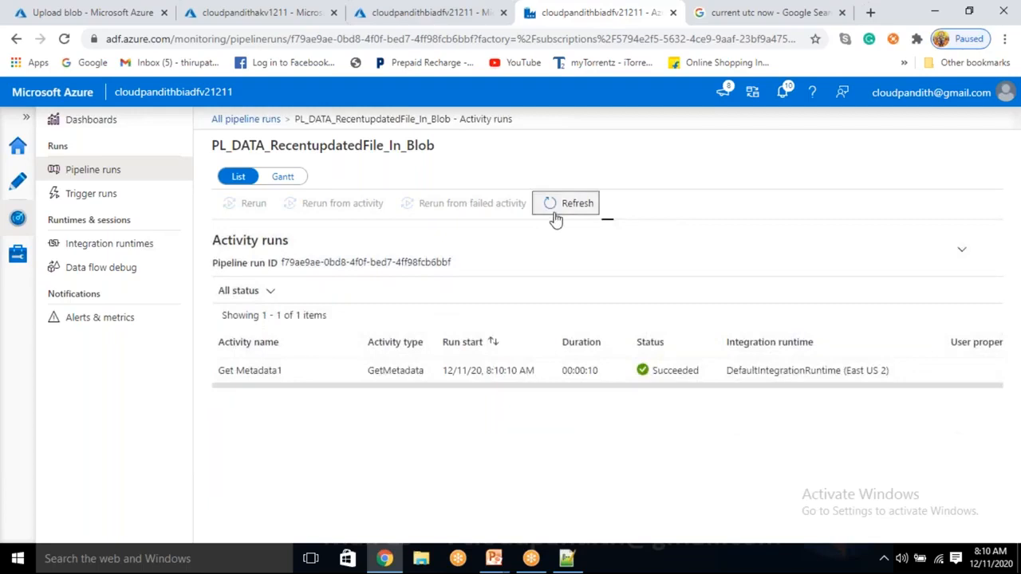
{"action": "left_click", "coordinate": [555, 220]}
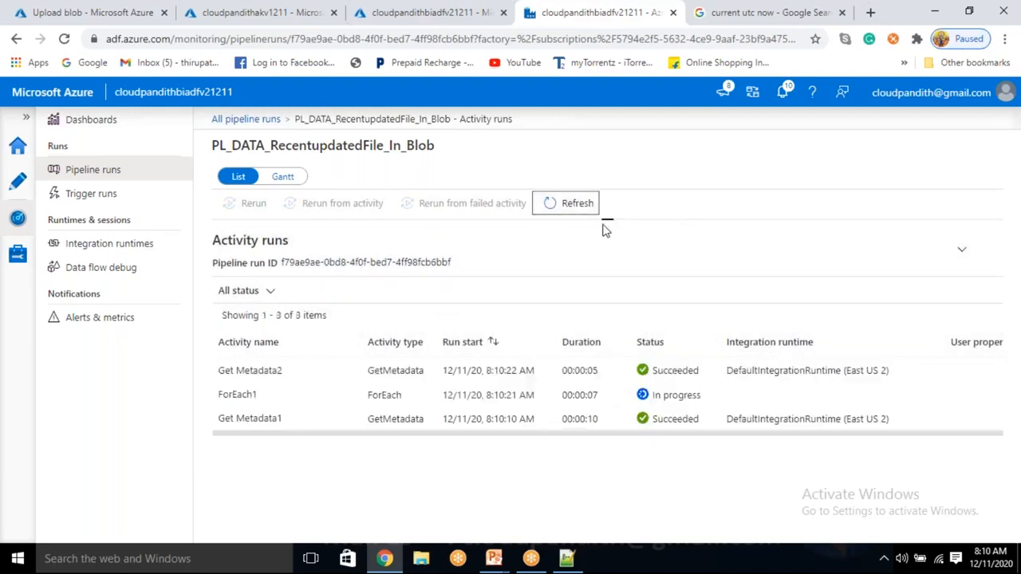
{"action": "left_click_drag", "start_coordinate": [609, 222], "coordinate": [629, 408]}
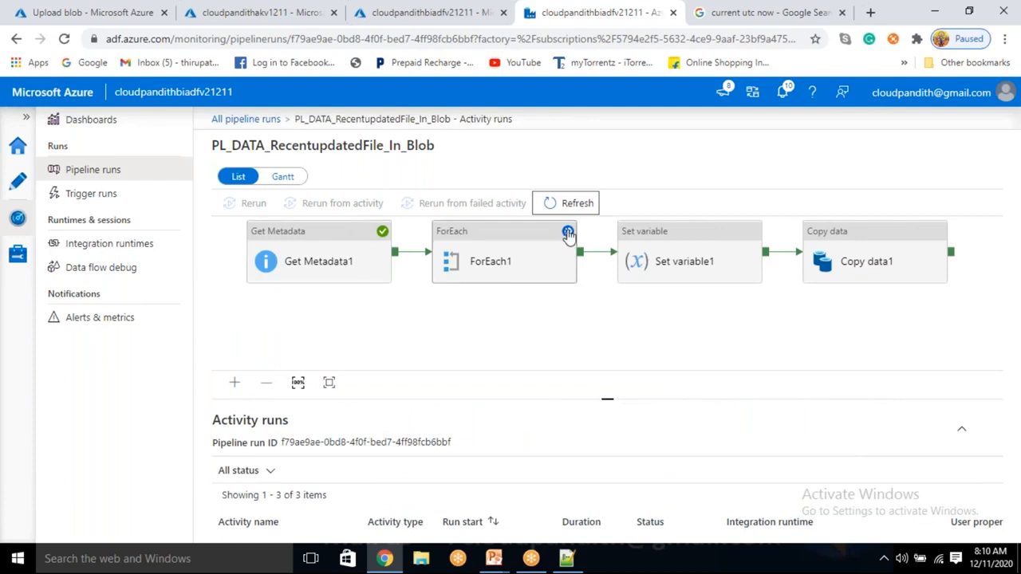
{"action": "left_click_drag", "start_coordinate": [599, 361], "coordinate": [596, 319]}
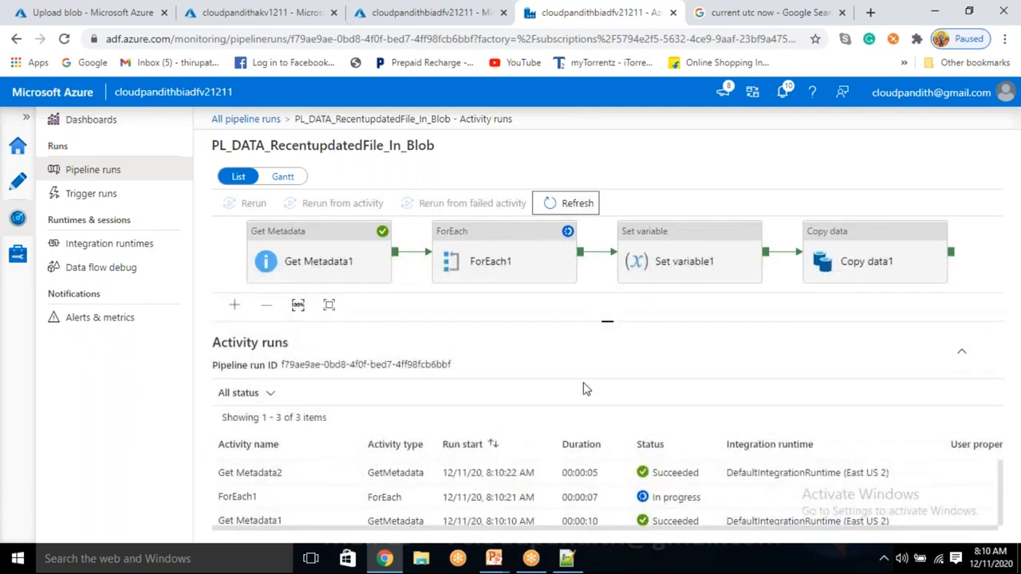
Step: Refresh the activity runs repeatedly and examine the progress of the Get Metadata2 and Append variable1 iterations inside ForEach1
{"action": "left_click", "coordinate": [572, 203]}
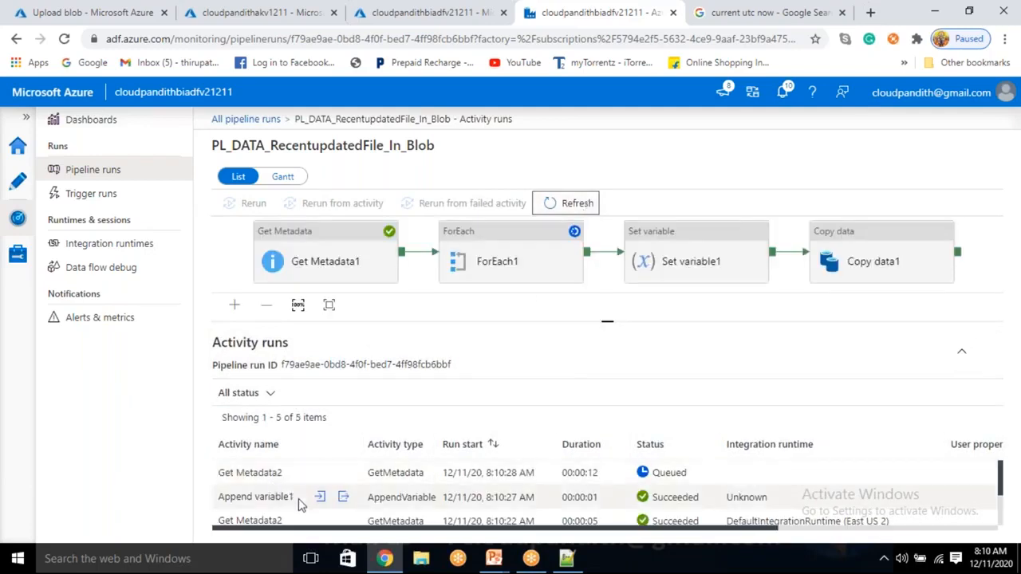
{"action": "scroll", "coordinate": [301, 504], "scroll_direction": "down", "scroll_amount": 1}
{"action": "scroll", "coordinate": [301, 503], "scroll_direction": "up", "scroll_amount": 1}
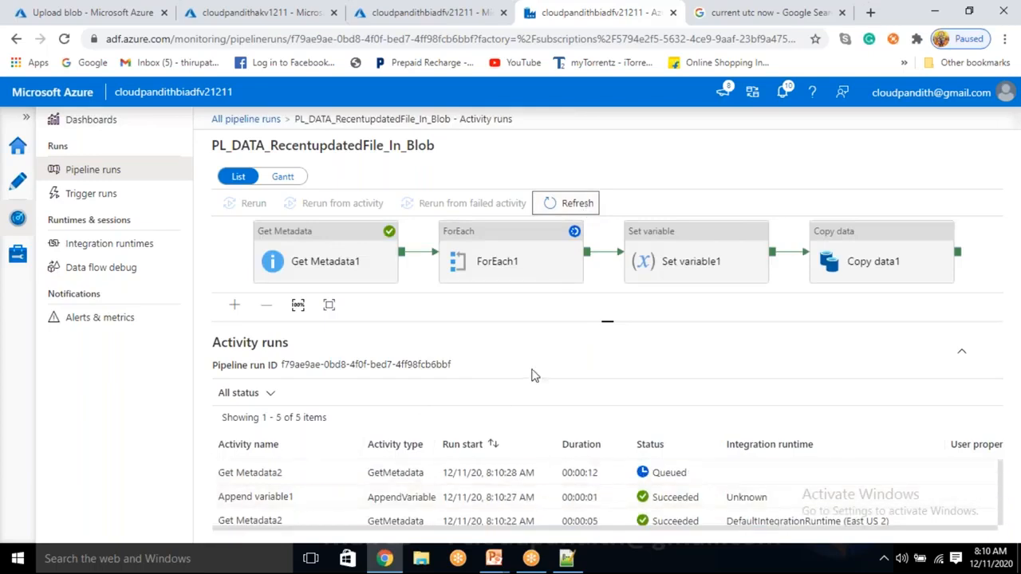
{"action": "left_click", "coordinate": [583, 204]}
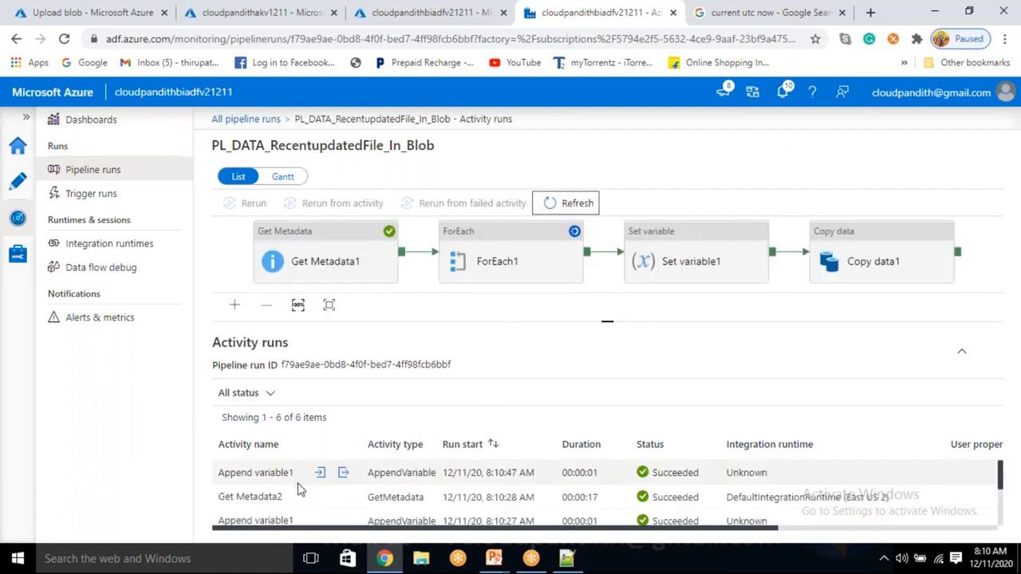
{"action": "scroll", "coordinate": [295, 486], "scroll_direction": "down", "scroll_amount": 3}
{"action": "scroll", "coordinate": [296, 489], "scroll_direction": "up", "scroll_amount": 2}
{"action": "scroll", "coordinate": [295, 489], "scroll_direction": "up", "scroll_amount": 1}
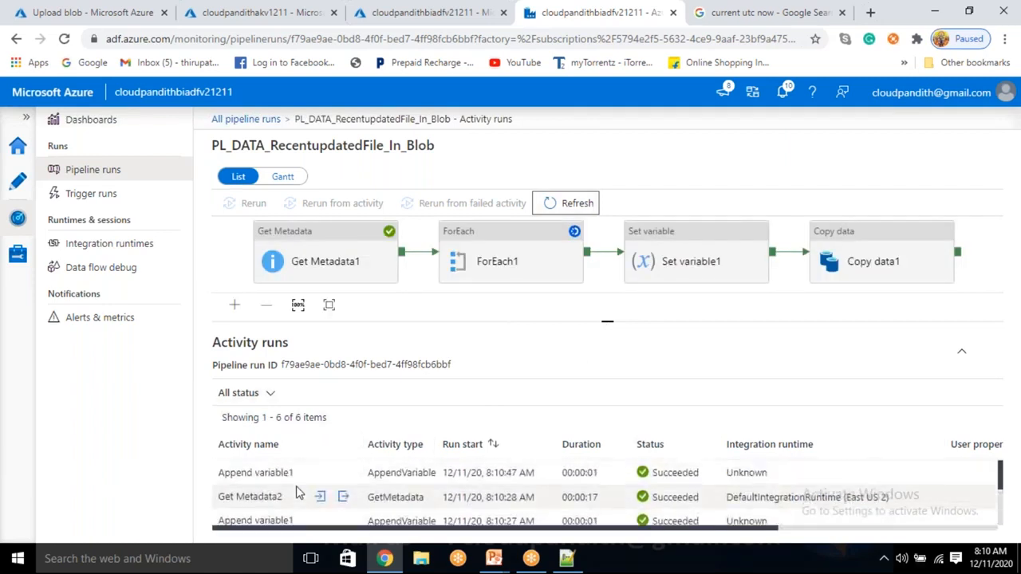
{"action": "left_click", "coordinate": [576, 204]}
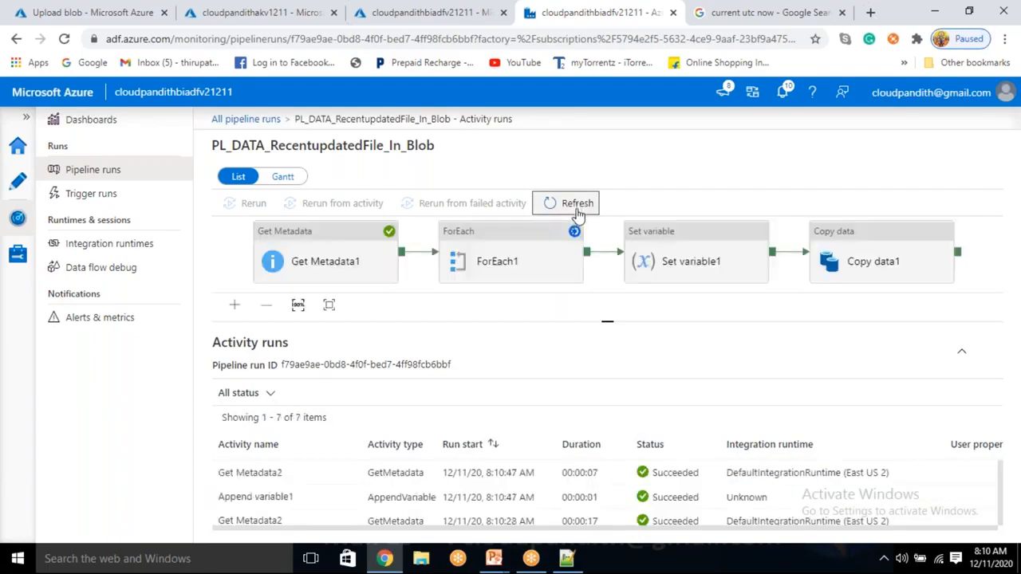
{"action": "scroll", "coordinate": [320, 479], "scroll_direction": "down", "scroll_amount": 1}
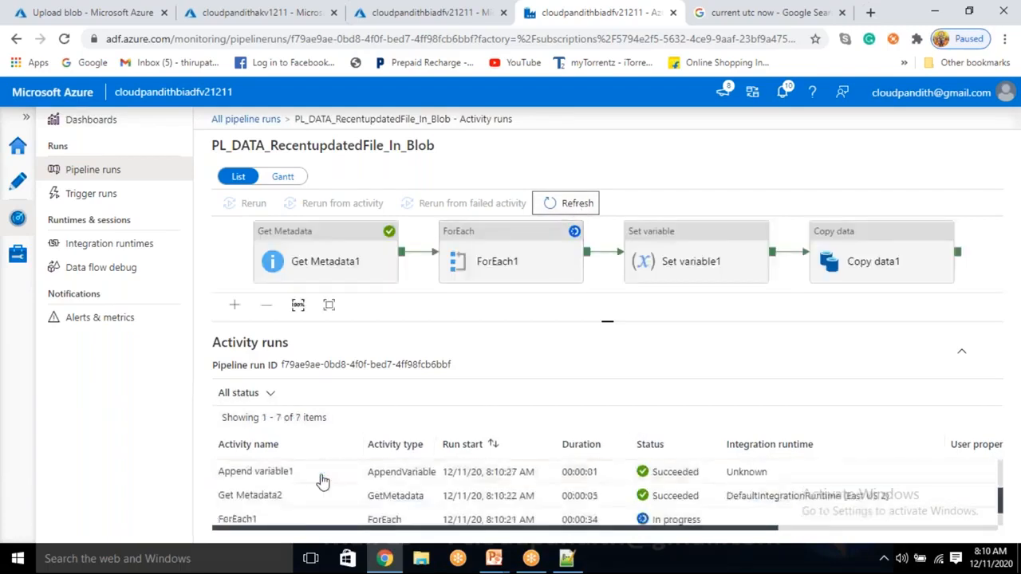
{"action": "scroll", "coordinate": [327, 478], "scroll_direction": "down", "scroll_amount": 3}
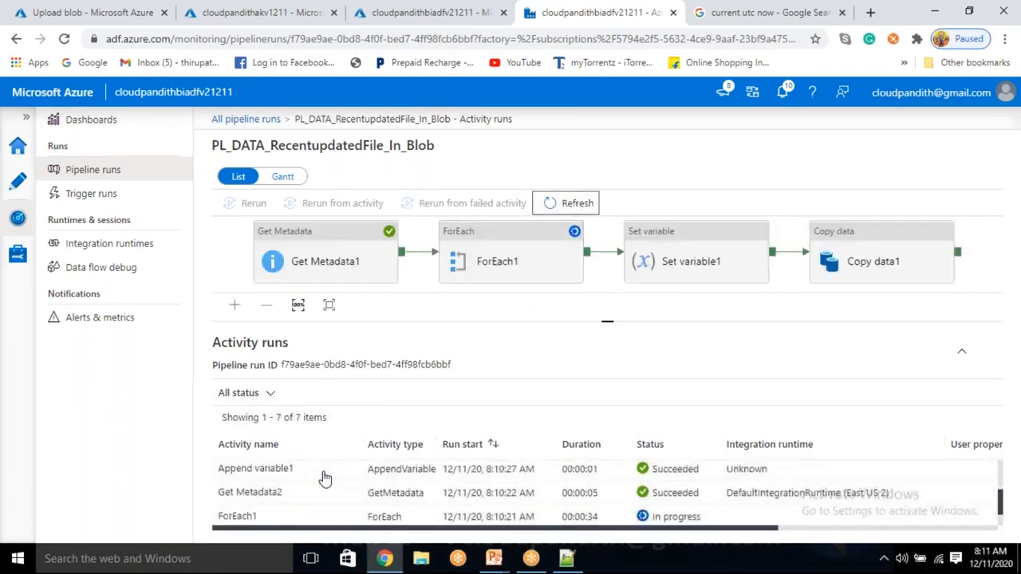
{"action": "scroll", "coordinate": [327, 502], "scroll_direction": "up", "scroll_amount": 3}
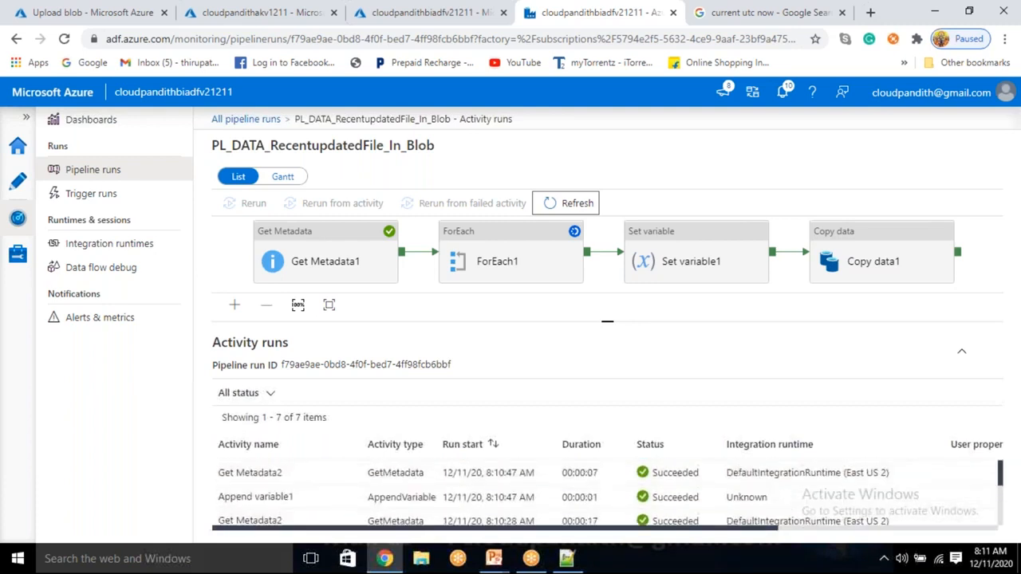
{"action": "scroll", "coordinate": [518, 494], "scroll_direction": "down", "scroll_amount": 1}
{"action": "left_click", "coordinate": [570, 201]}
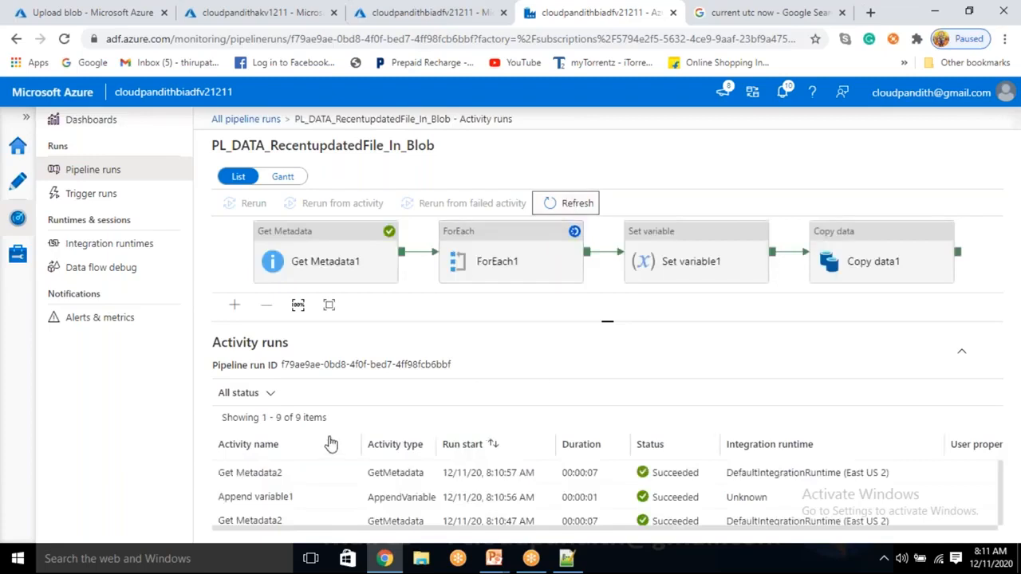
{"action": "scroll", "coordinate": [331, 486], "scroll_direction": "down", "scroll_amount": 5}
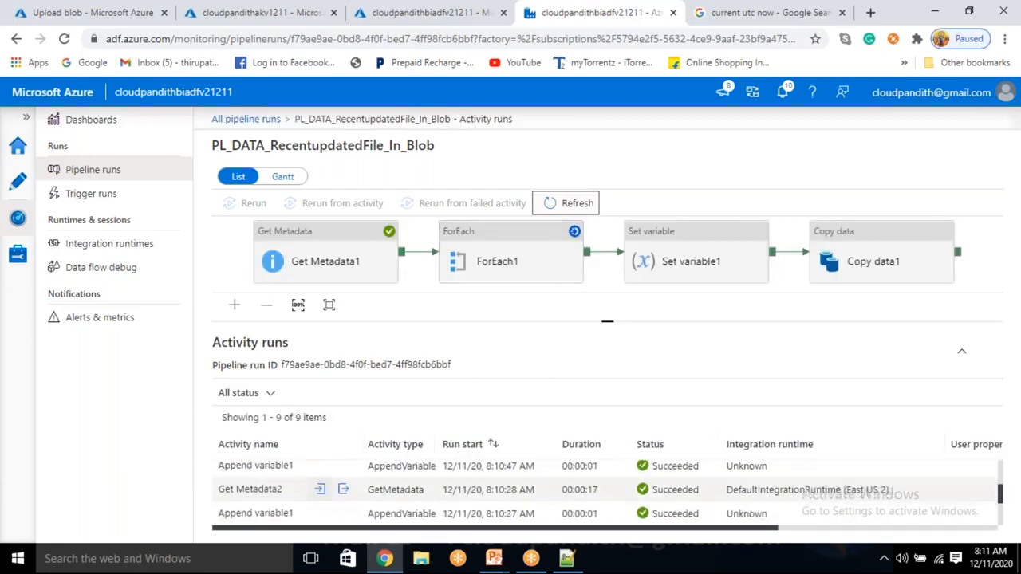
{"action": "scroll", "coordinate": [331, 491], "scroll_direction": "up", "scroll_amount": 5}
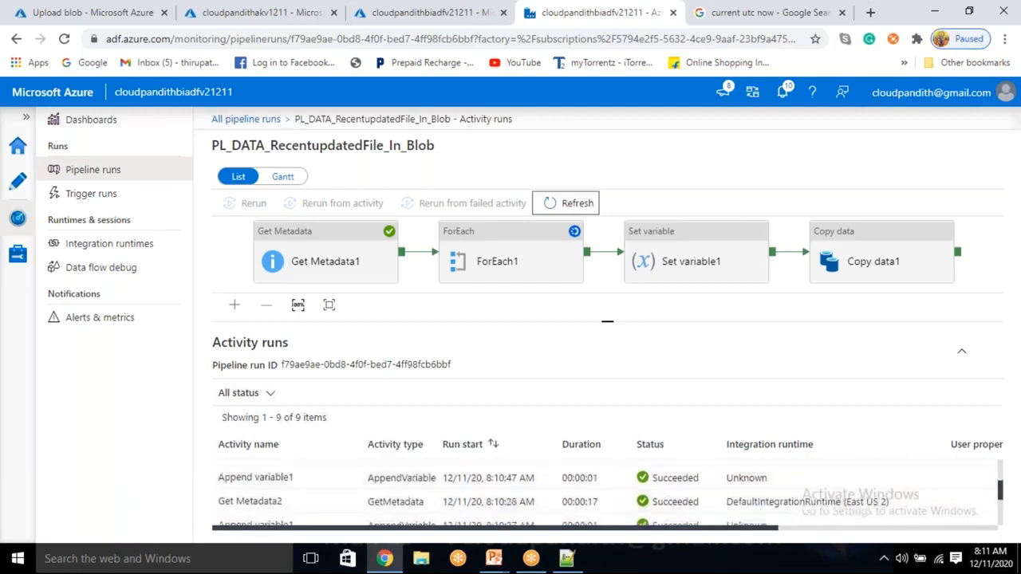
{"action": "scroll", "coordinate": [331, 495], "scroll_direction": "down", "scroll_amount": 5}
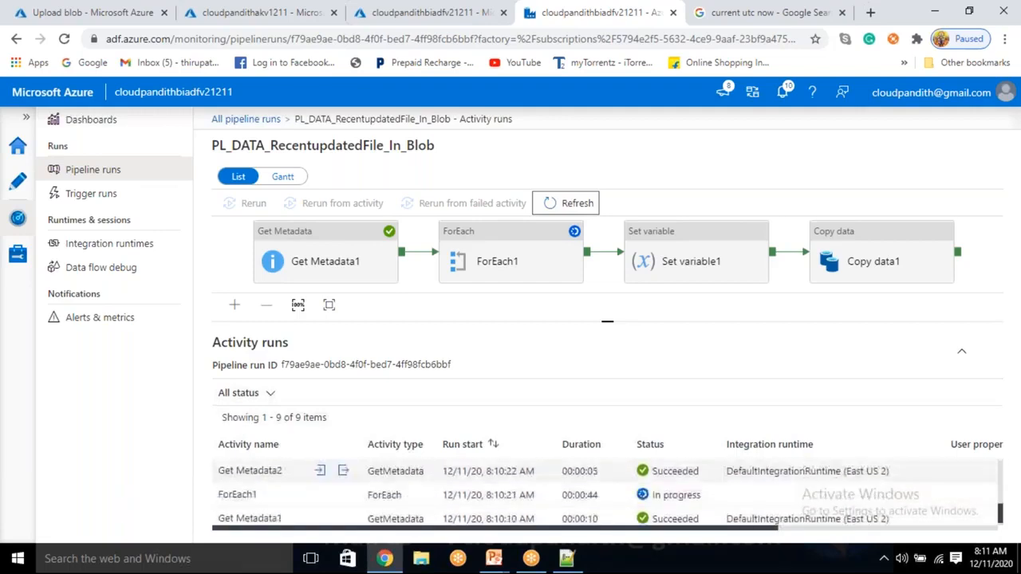
Step: Keep refreshing the activity runs to follow Set variable1 and Copy data1 until the pipeline run ends
{"action": "left_click", "coordinate": [568, 207]}
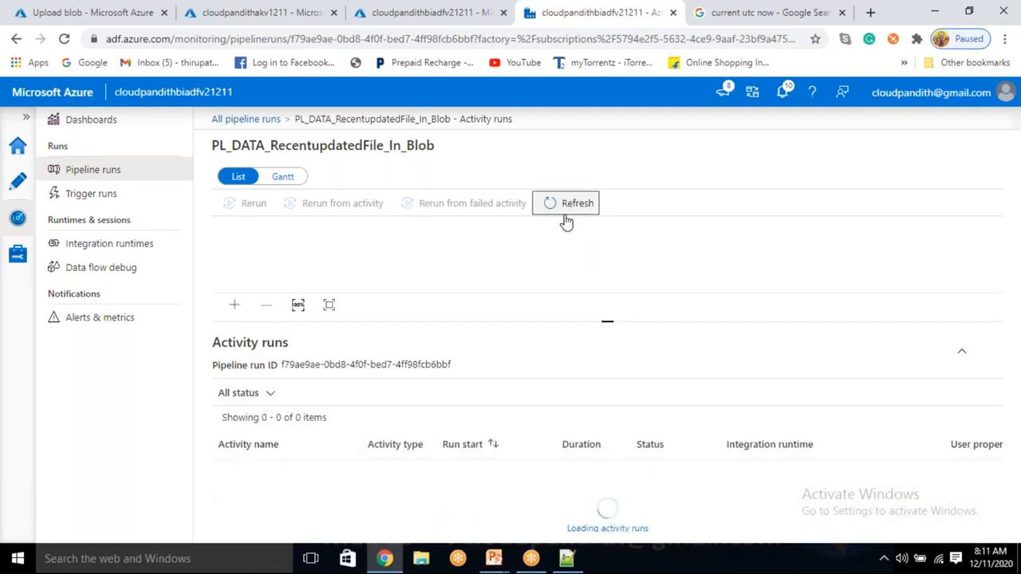
{"action": "left_click", "coordinate": [566, 212]}
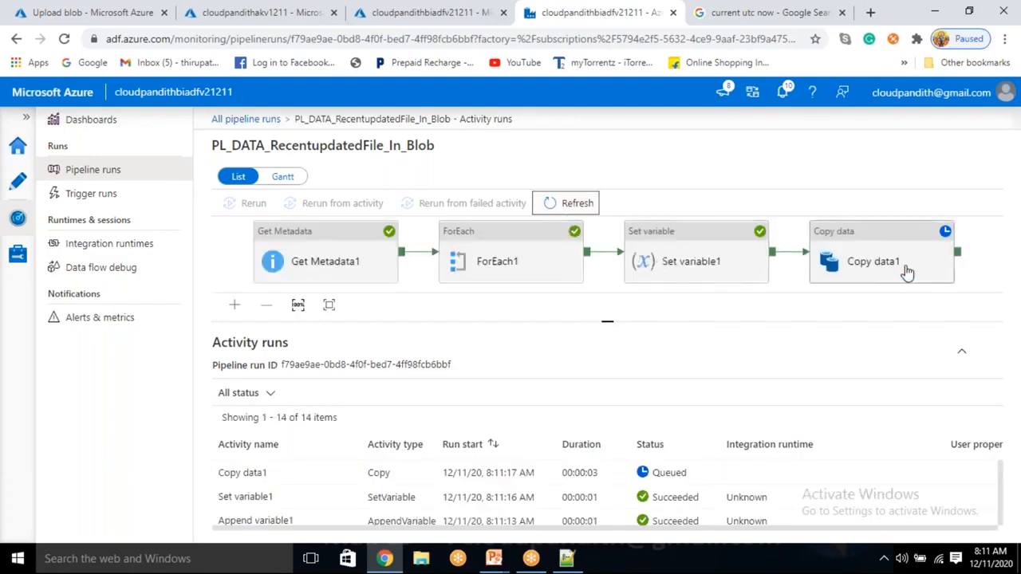
{"action": "left_click", "coordinate": [562, 212]}
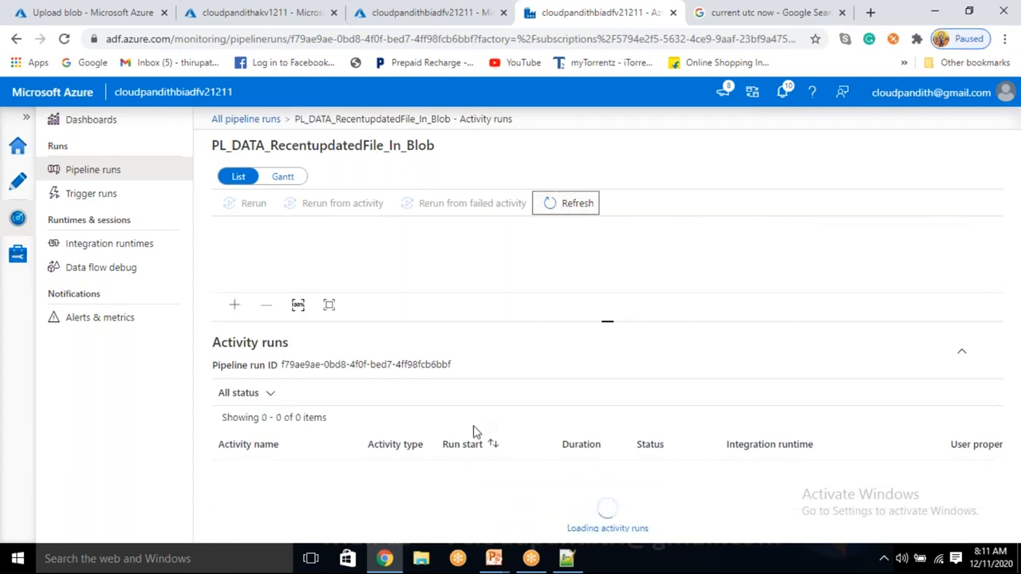
{"action": "left_click", "coordinate": [569, 204]}
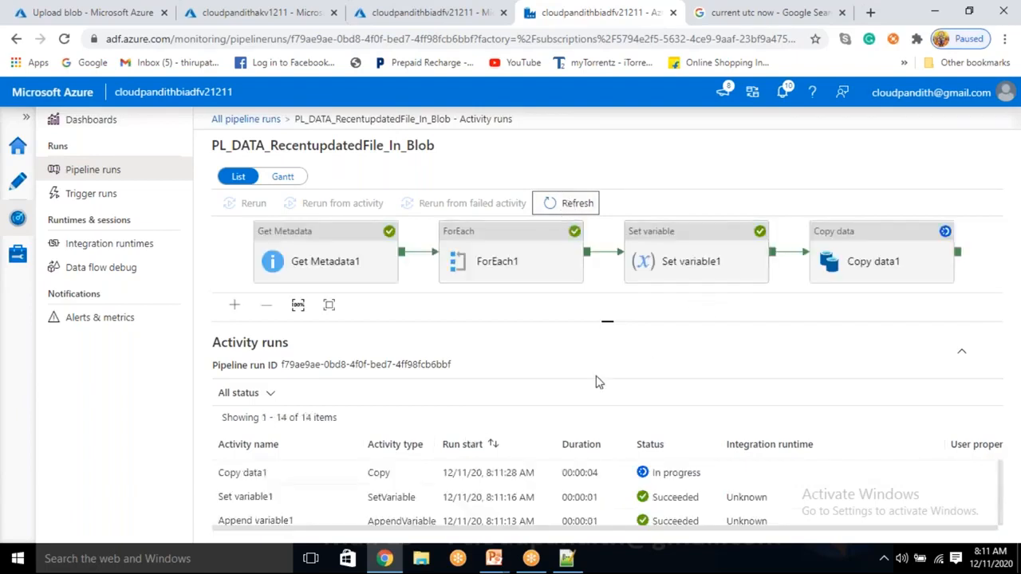
{"action": "left_click", "coordinate": [569, 206]}
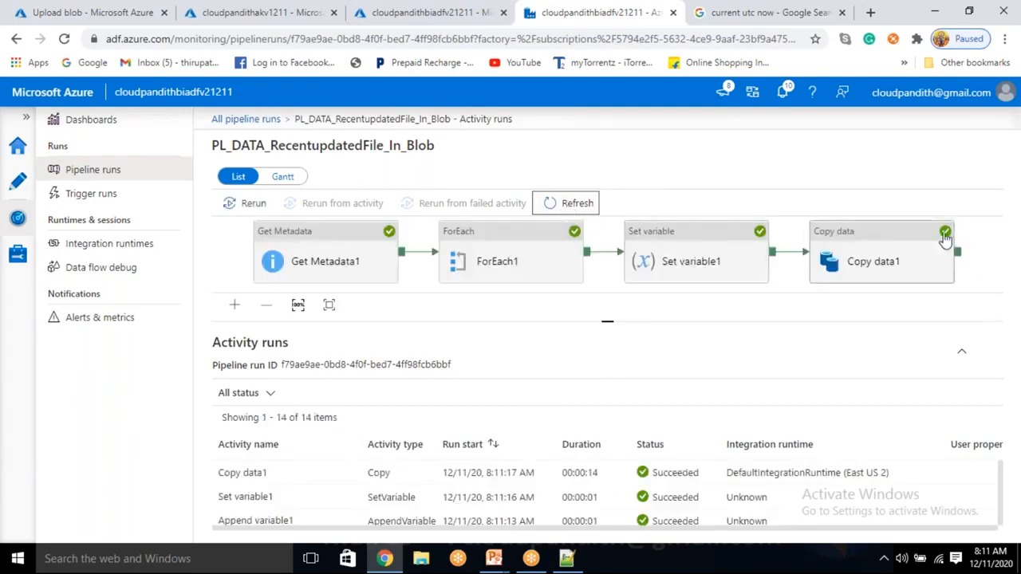
Step: Switch to the Azure portal and open the output container of cloudpandithblobstorev2 to check which file was copied
{"action": "left_click", "coordinate": [64, 10]}
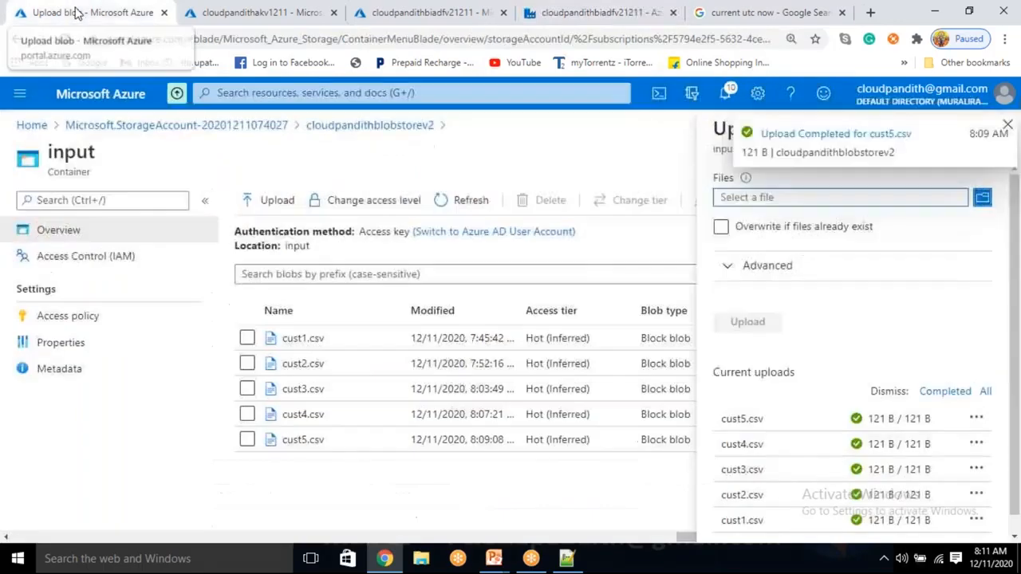
{"action": "left_click", "coordinate": [602, 149]}
{"action": "left_click", "coordinate": [369, 125]}
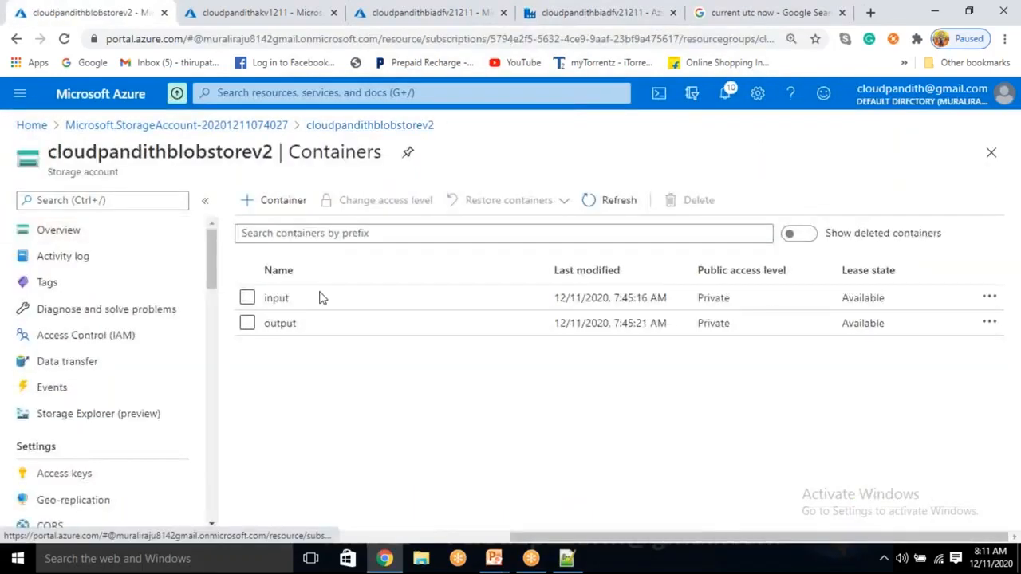
{"action": "left_click", "coordinate": [293, 323]}
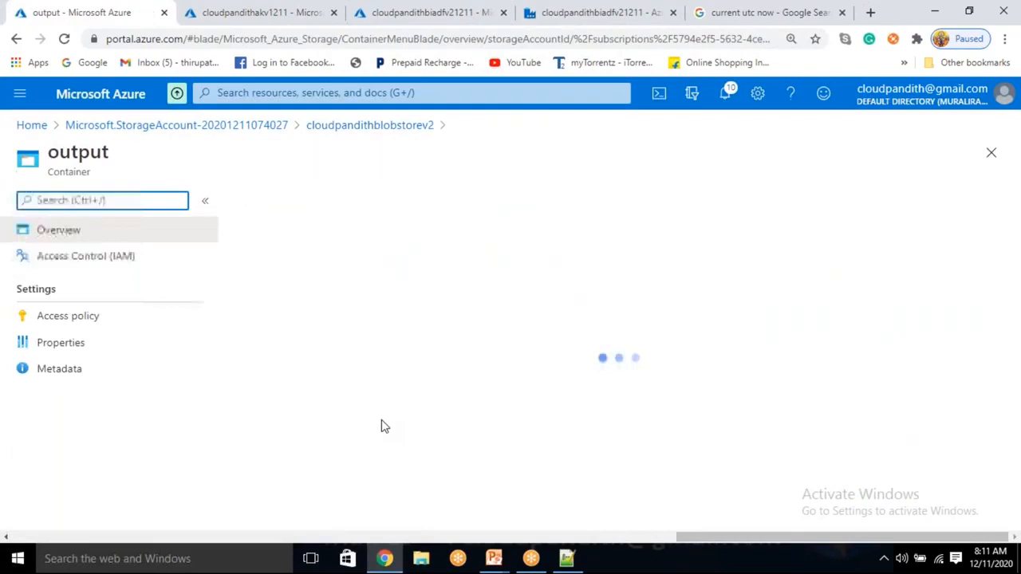
{"action": "left_click", "coordinate": [326, 384]}
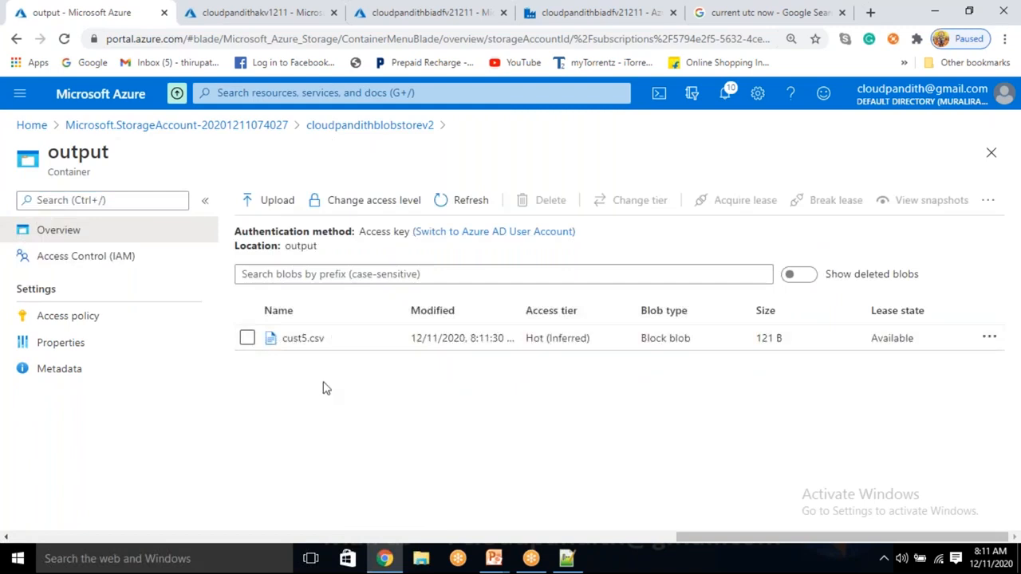
Step: Delete cust5.csv from the output container
{"action": "left_click", "coordinate": [247, 338]}
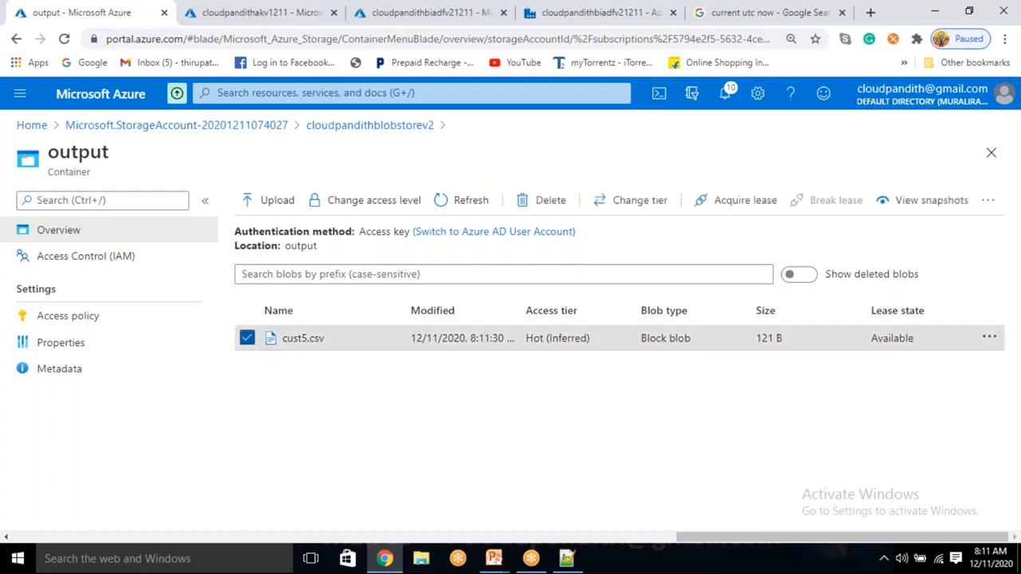
{"action": "left_click", "coordinate": [543, 200]}
{"action": "left_click", "coordinate": [270, 422]}
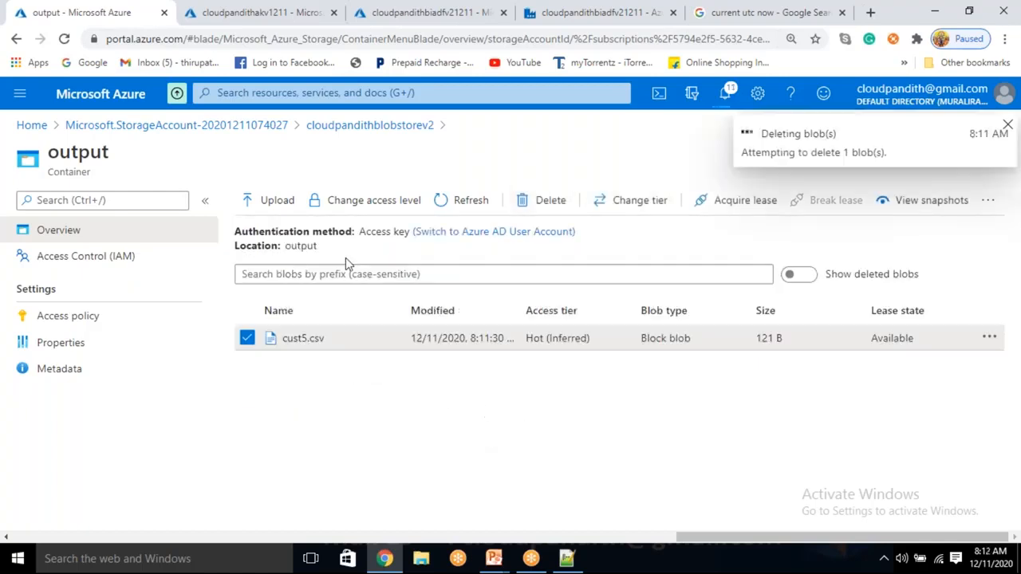
Step: Return to the pipeline canvas in Data Factory authoring and show the variable settings of the Set variable1 activity
{"action": "left_click", "coordinate": [586, 12]}
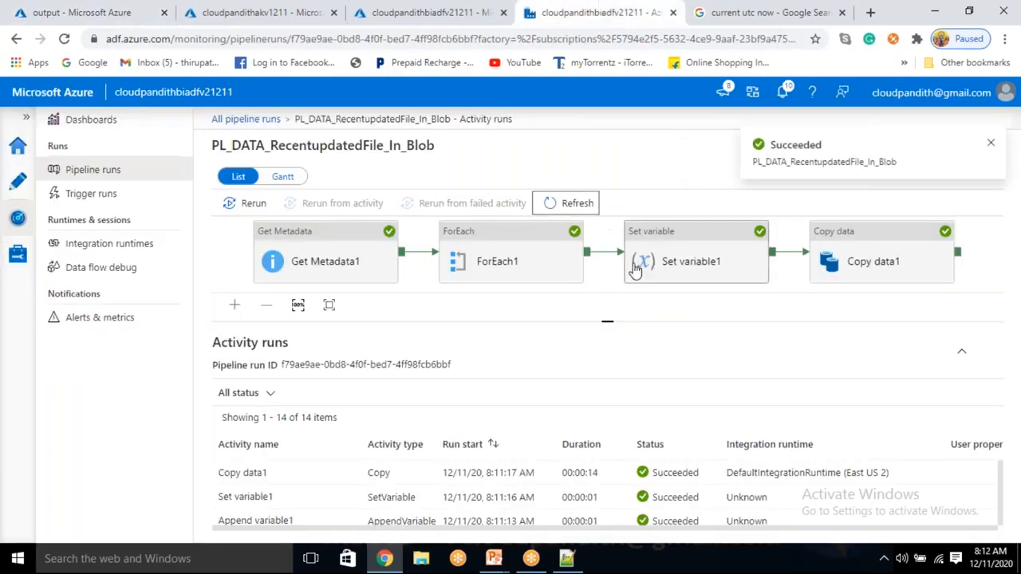
{"action": "left_click", "coordinate": [16, 185]}
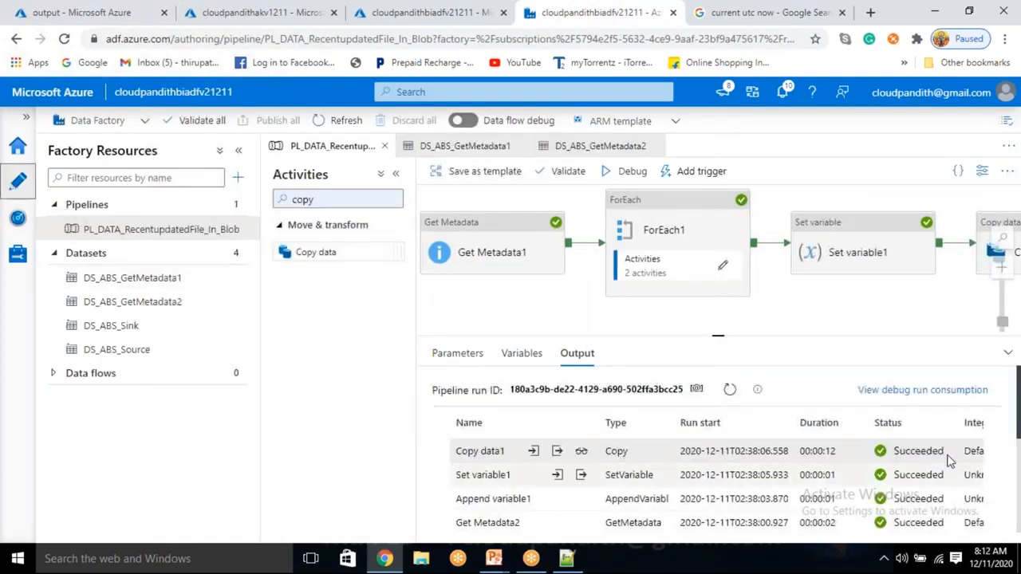
{"action": "left_click_drag", "start_coordinate": [800, 297], "coordinate": [737, 318]}
{"action": "left_click", "coordinate": [771, 285]}
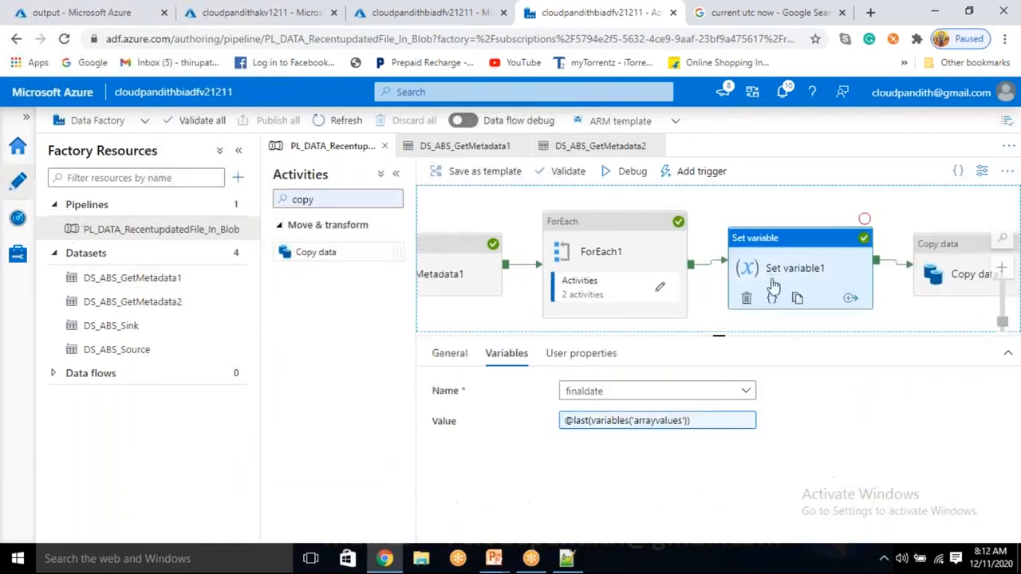
Step: Delete the Set variable1 activity and connect ForEach1's success output directly to Copy data1
{"action": "left_click", "coordinate": [744, 300]}
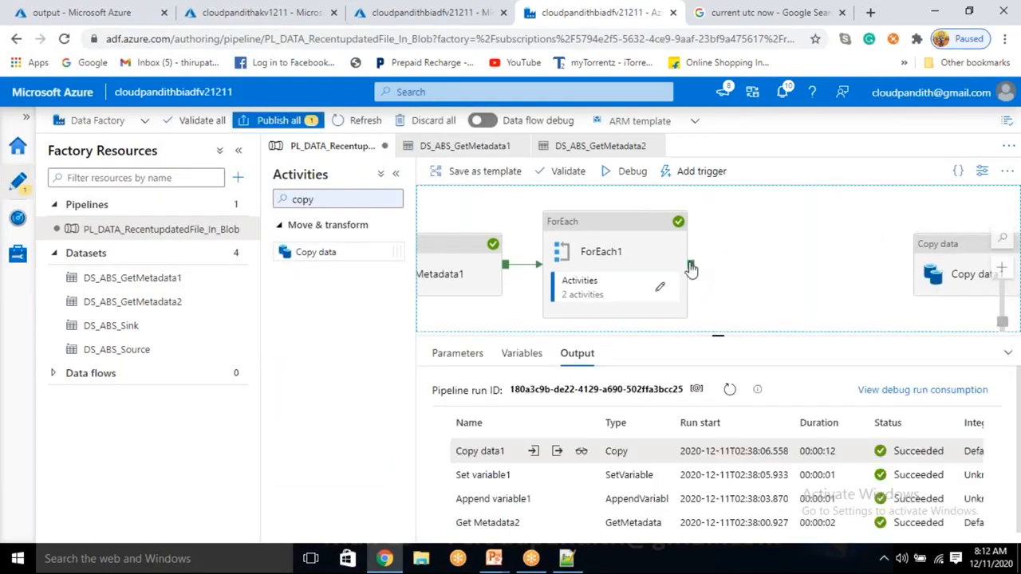
{"action": "left_click_drag", "start_coordinate": [690, 265], "coordinate": [962, 268]}
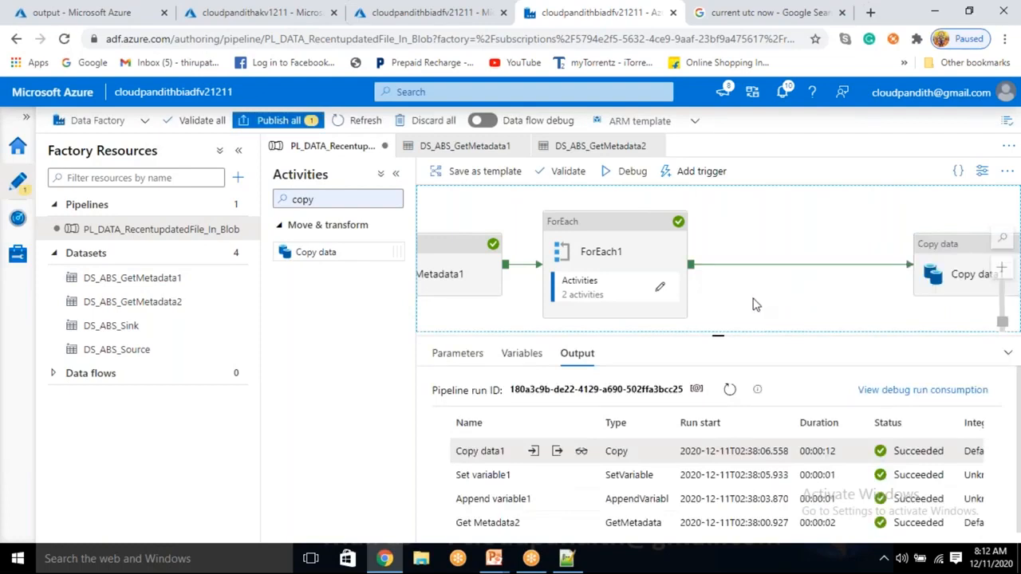
Step: Delete the finaldate and temp variables from the pipeline
{"action": "left_click", "coordinate": [526, 355]}
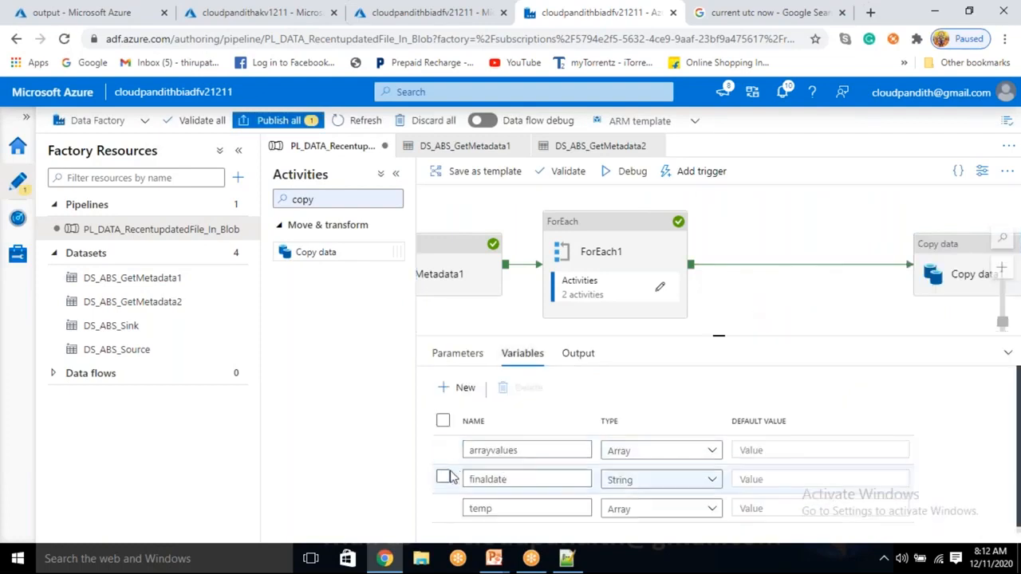
{"action": "left_click", "coordinate": [443, 479]}
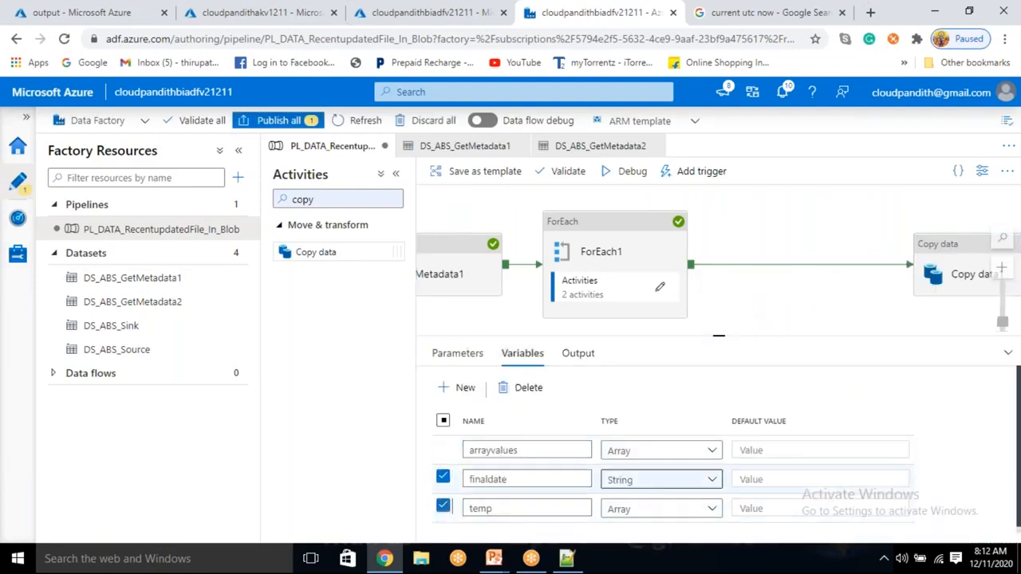
{"action": "left_click", "coordinate": [545, 391]}
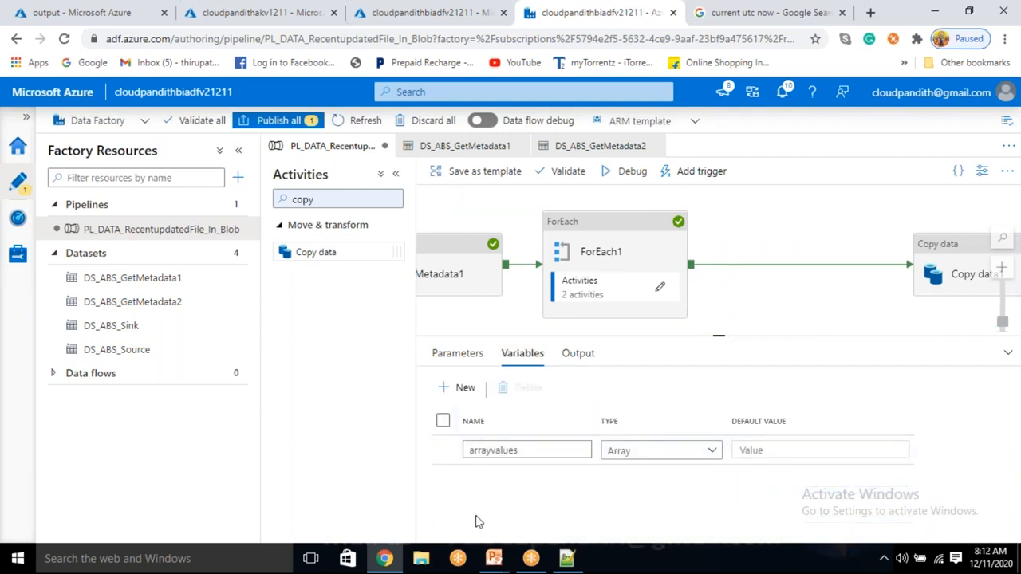
Step: Place Copy data1 beside ForEach1 and clear the start time expression in its source's last-modified filter
{"action": "left_click_drag", "start_coordinate": [953, 275], "coordinate": [768, 275]}
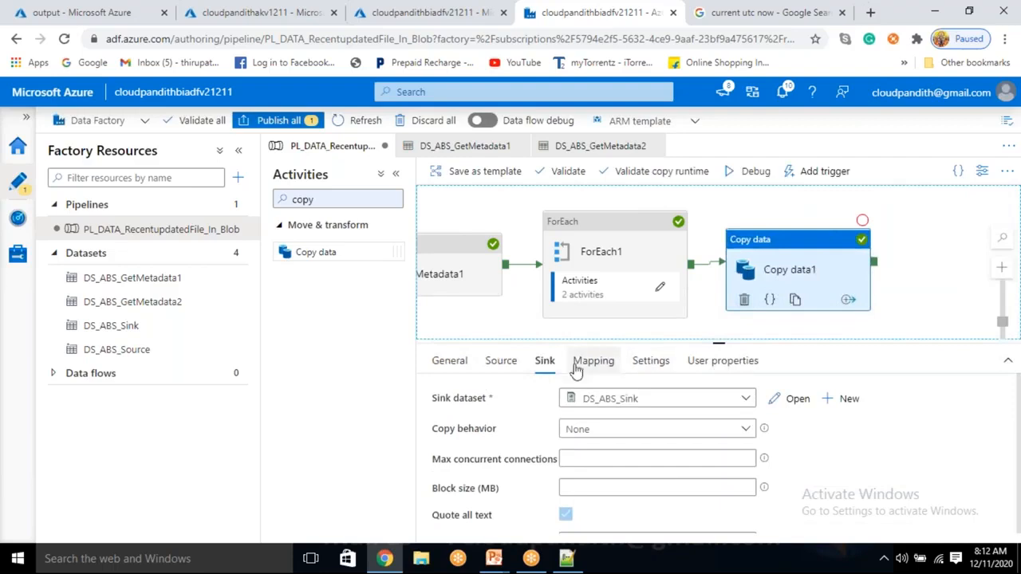
{"action": "left_click", "coordinate": [519, 366]}
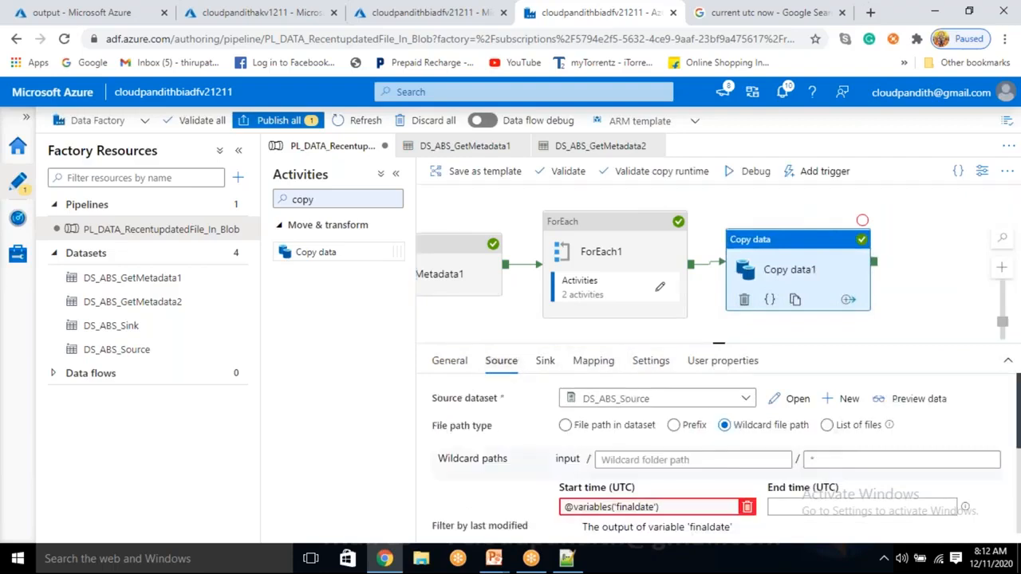
{"action": "left_click", "coordinate": [650, 507]}
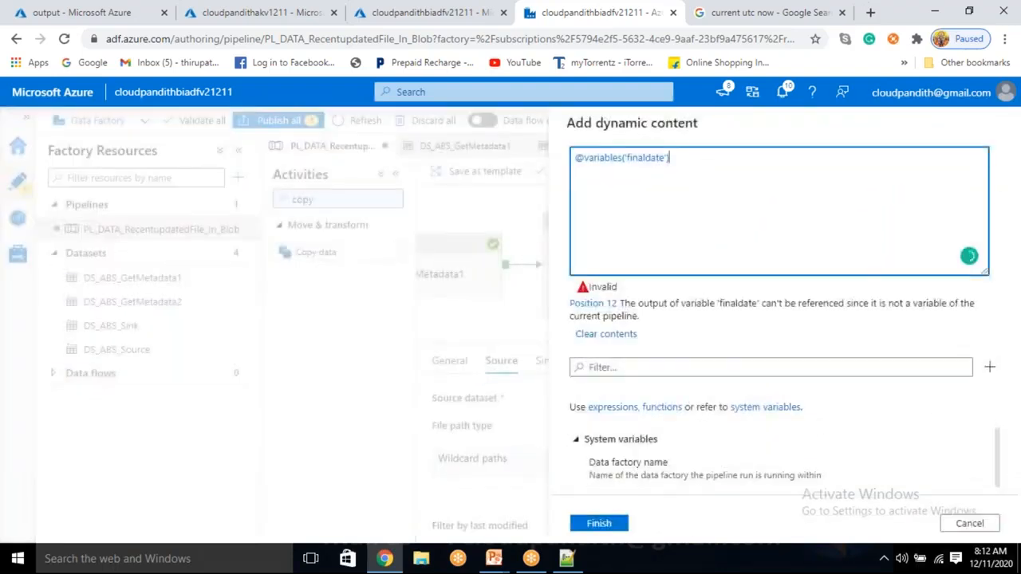
{"action": "left_click_drag", "start_coordinate": [707, 168], "coordinate": [545, 133]}
{"action": "key", "text": "BackSpace"}
{"action": "scroll", "coordinate": [687, 467], "scroll_direction": "down", "scroll_amount": 2}
{"action": "left_click", "coordinate": [661, 353]}
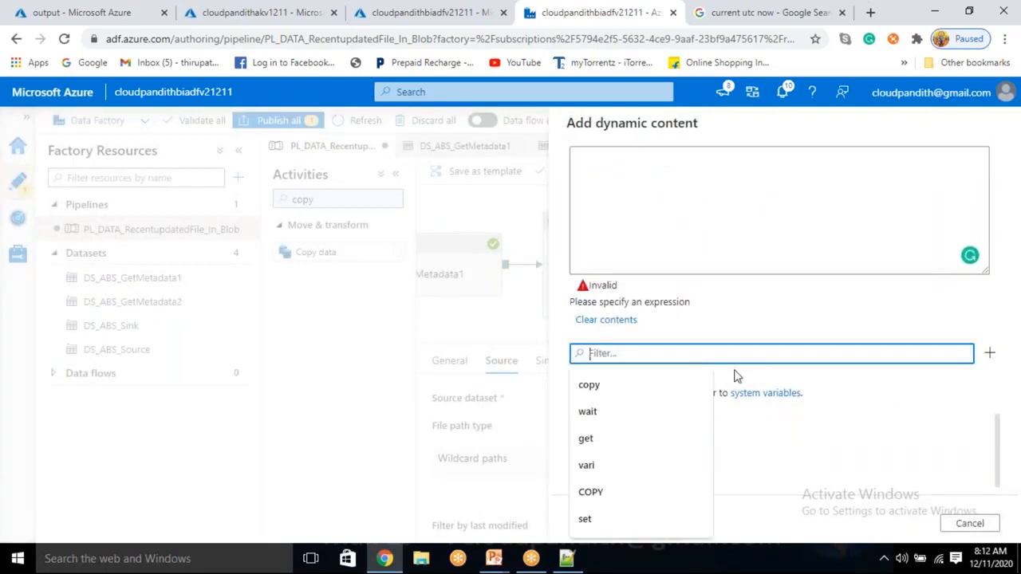
{"action": "type", "text": "last"}
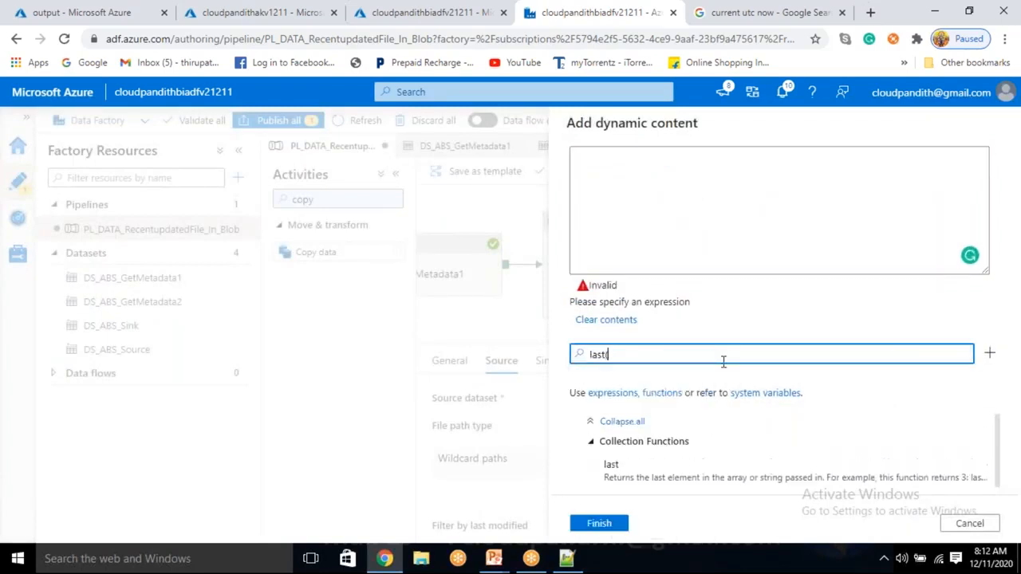
{"action": "left_click", "coordinate": [738, 469]}
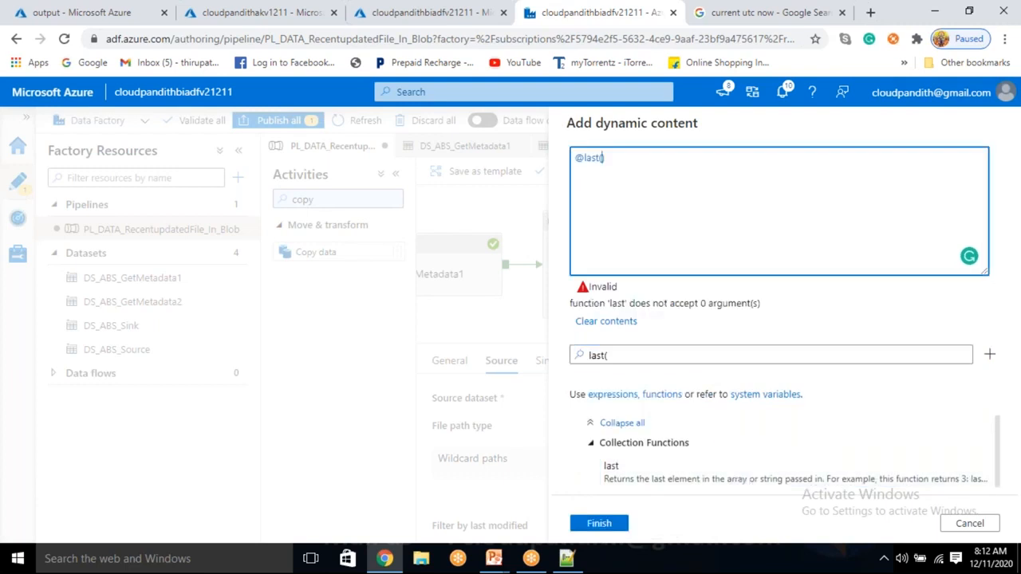
{"action": "left_click", "coordinate": [619, 355]}
{"action": "key", "text": "ctrl+a"}
{"action": "key", "text": "BackSpace"}
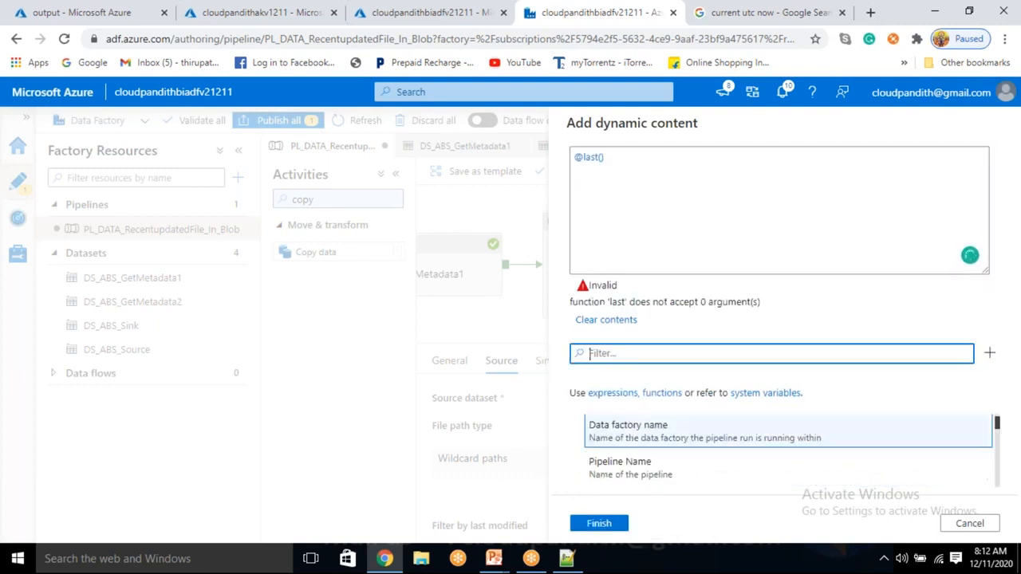
{"action": "scroll", "coordinate": [648, 469], "scroll_direction": "down", "scroll_amount": 5}
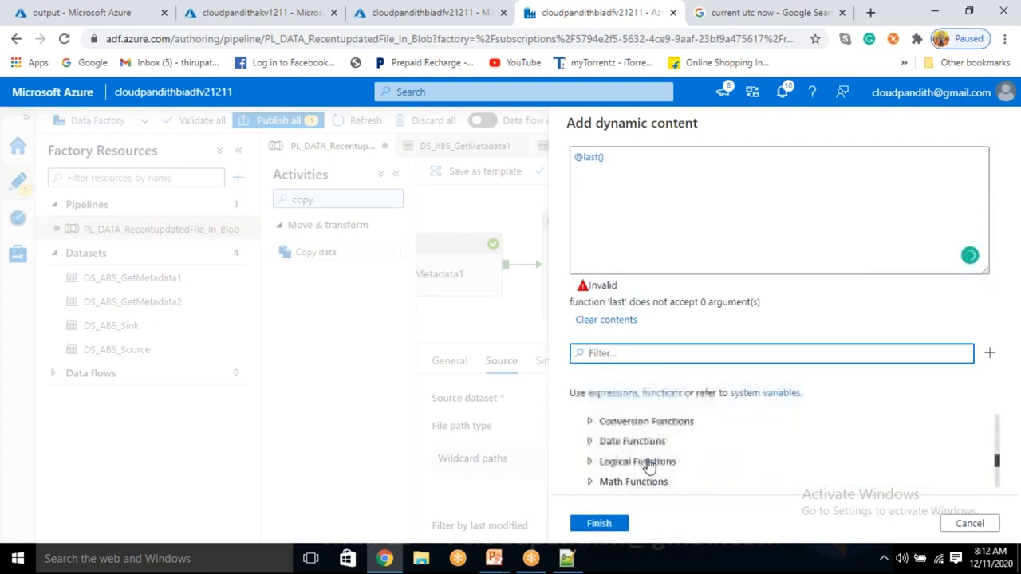
{"action": "left_click", "coordinate": [648, 460]}
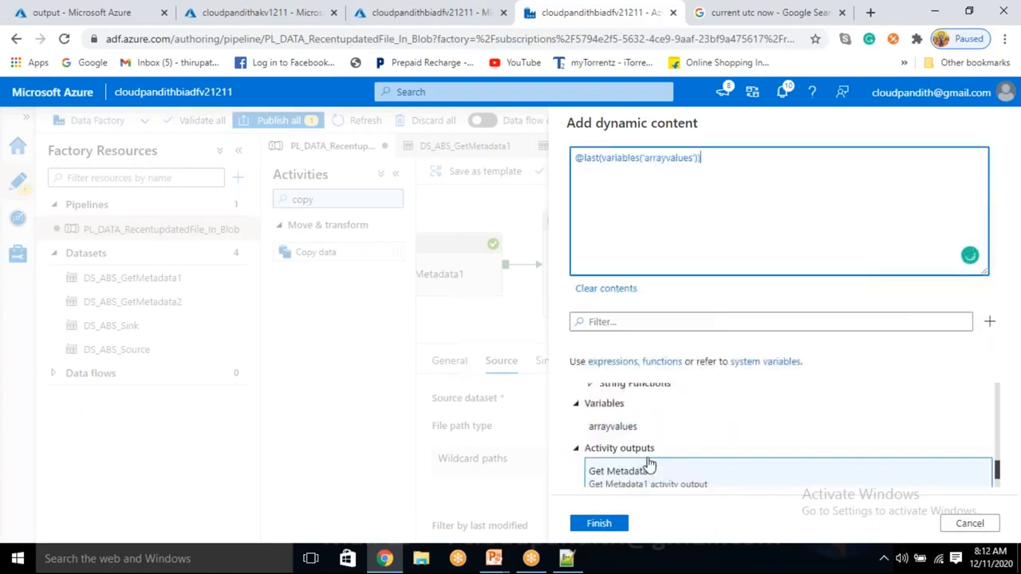
Step: Apply the start time expression to Copy data1 and publish the edited pipeline
{"action": "left_click_drag", "start_coordinate": [652, 159], "coordinate": [632, 166]}
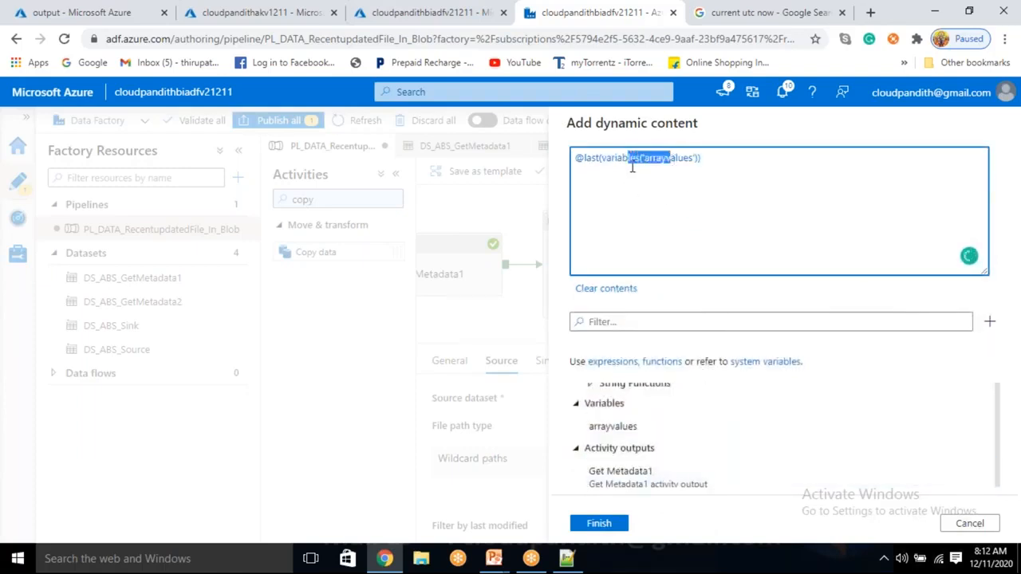
{"action": "double_click", "coordinate": [586, 158]}
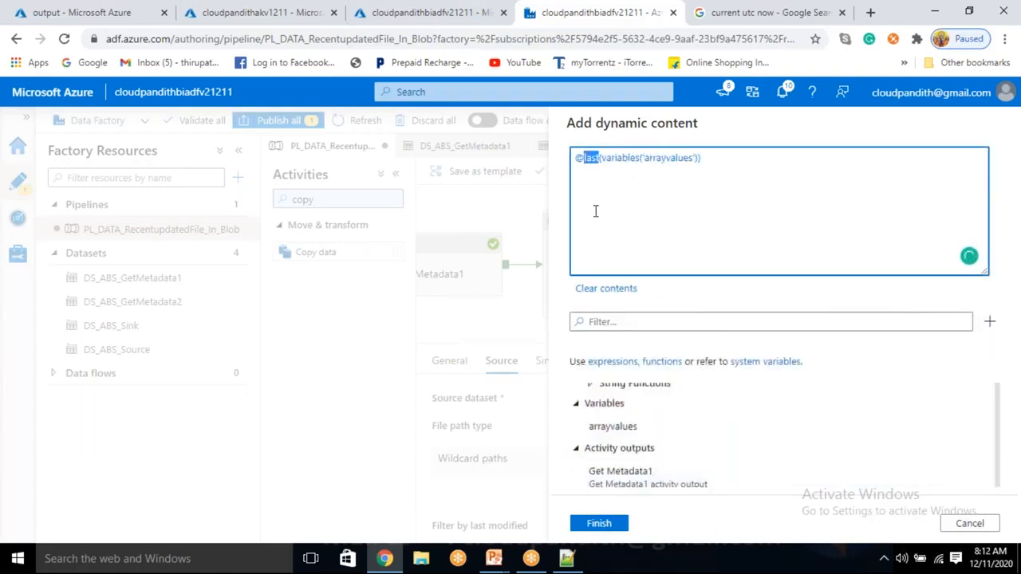
{"action": "left_click", "coordinate": [602, 529]}
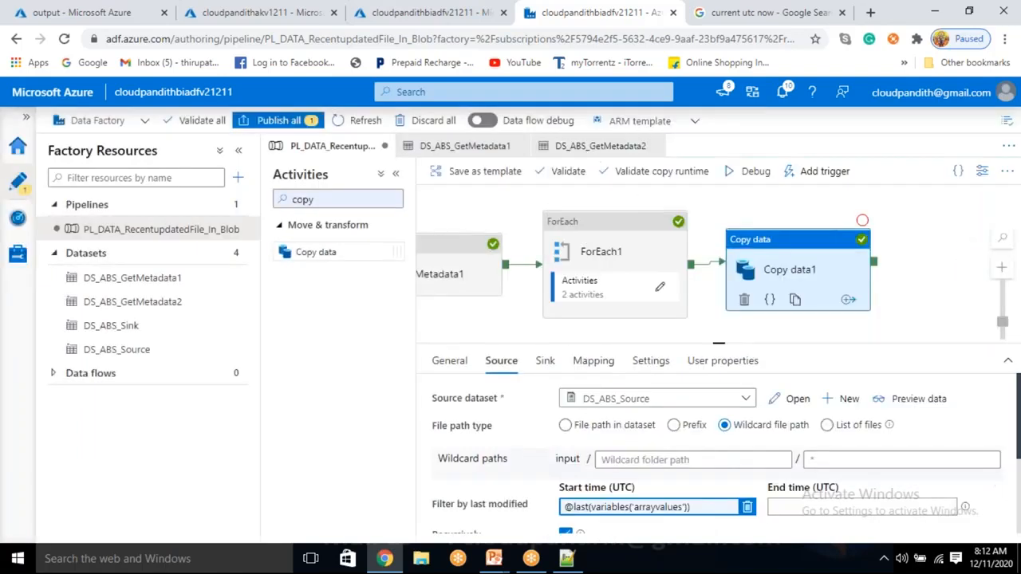
{"action": "left_click", "coordinate": [279, 121]}
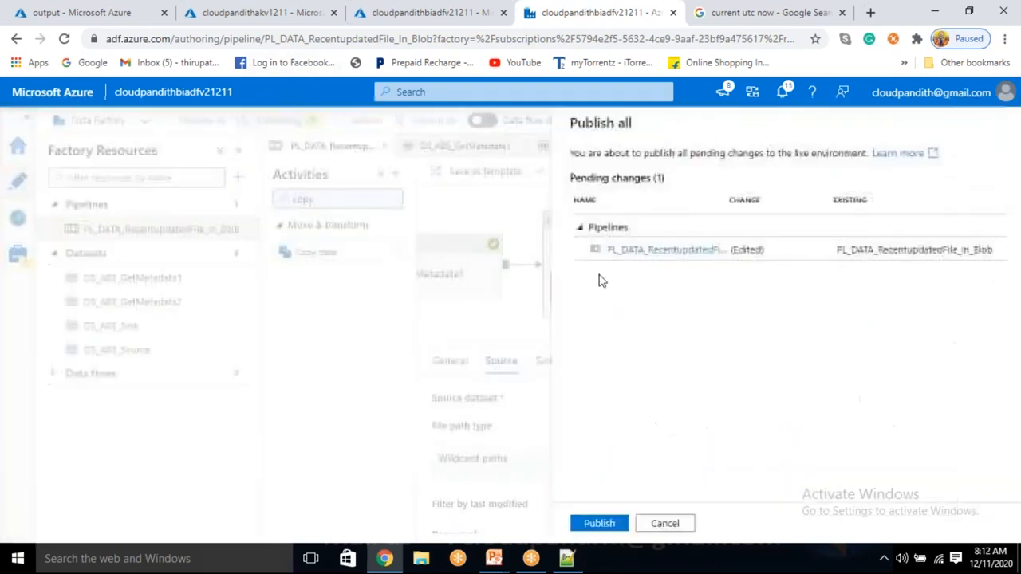
{"action": "left_click", "coordinate": [594, 527]}
Step: Switch to the Azure portal and upload cust6.csv to the input container of cloudpandithblobstorev2
{"action": "left_click", "coordinate": [46, 12]}
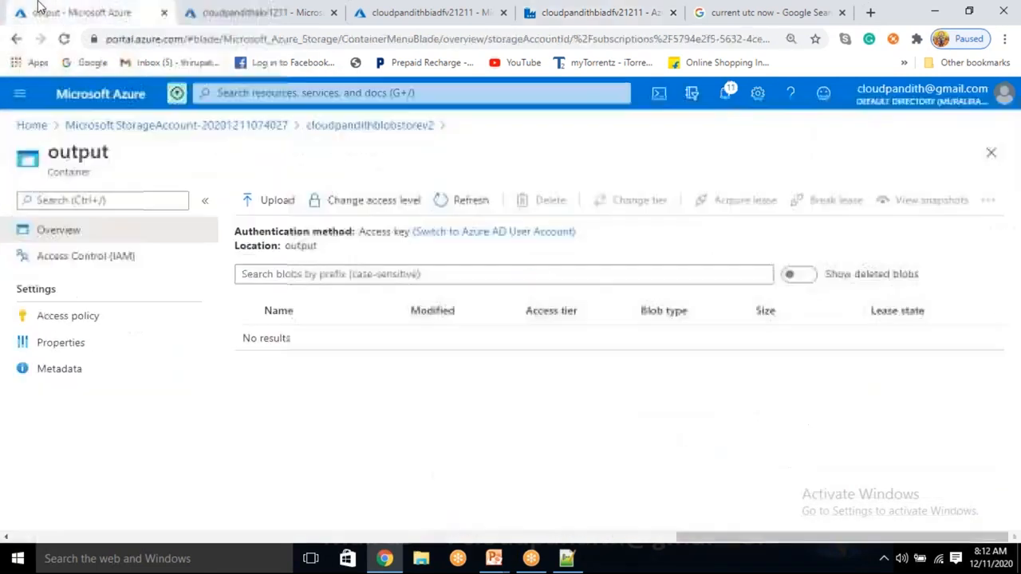
{"action": "left_click", "coordinate": [400, 128]}
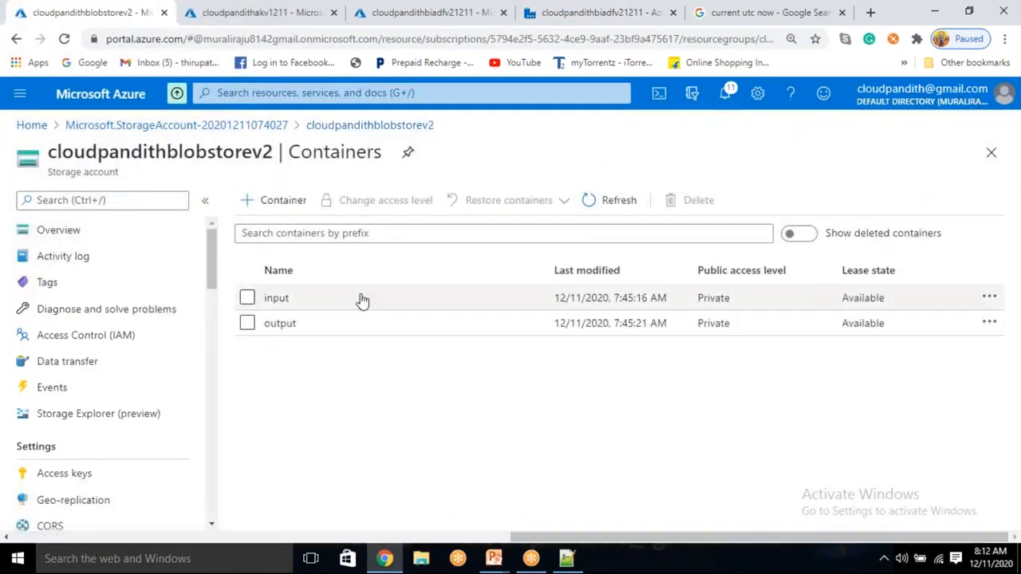
{"action": "left_click", "coordinate": [276, 298]}
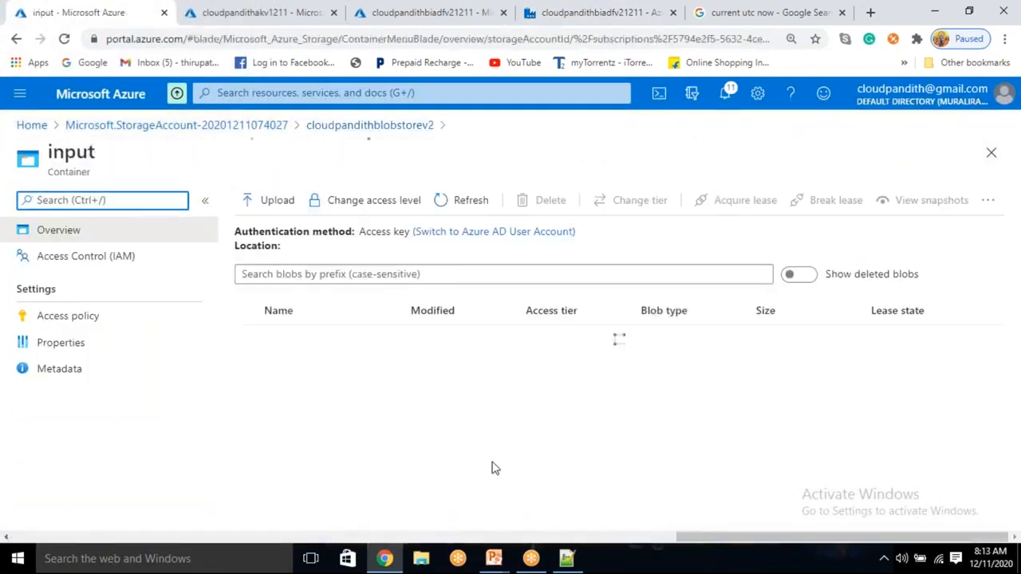
{"action": "left_click", "coordinate": [273, 200]}
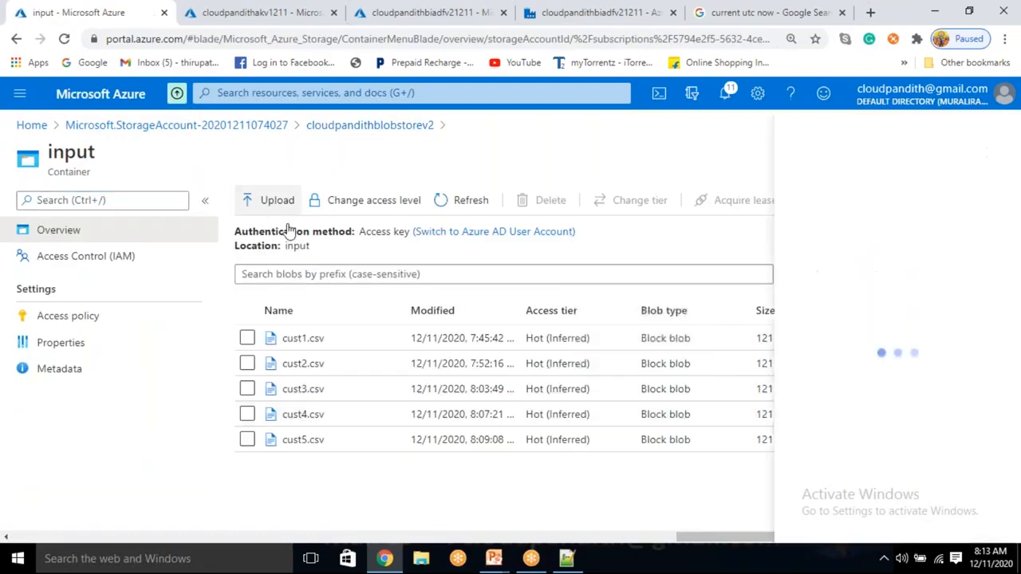
{"action": "left_click", "coordinate": [843, 200]}
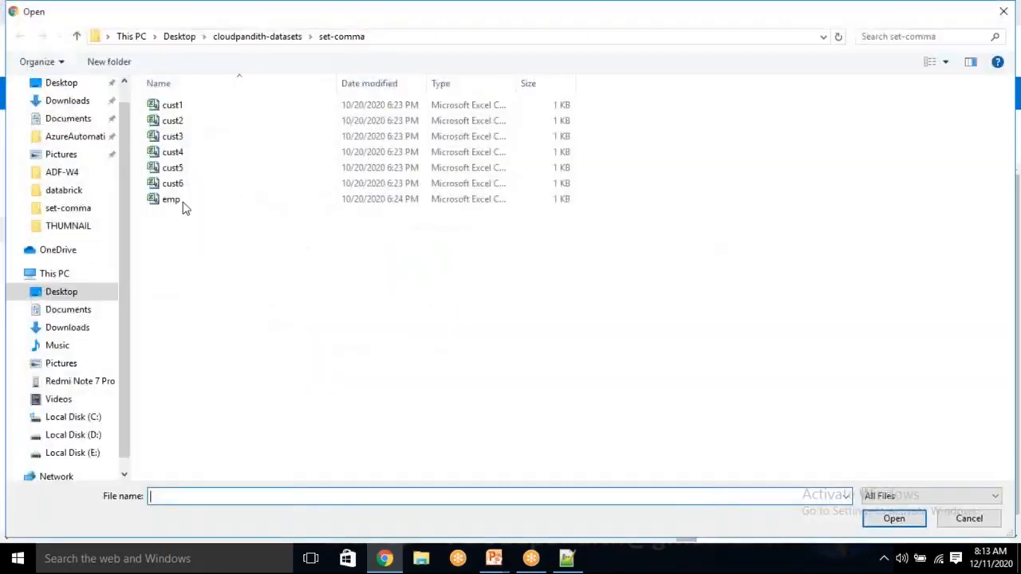
{"action": "left_click", "coordinate": [172, 184]}
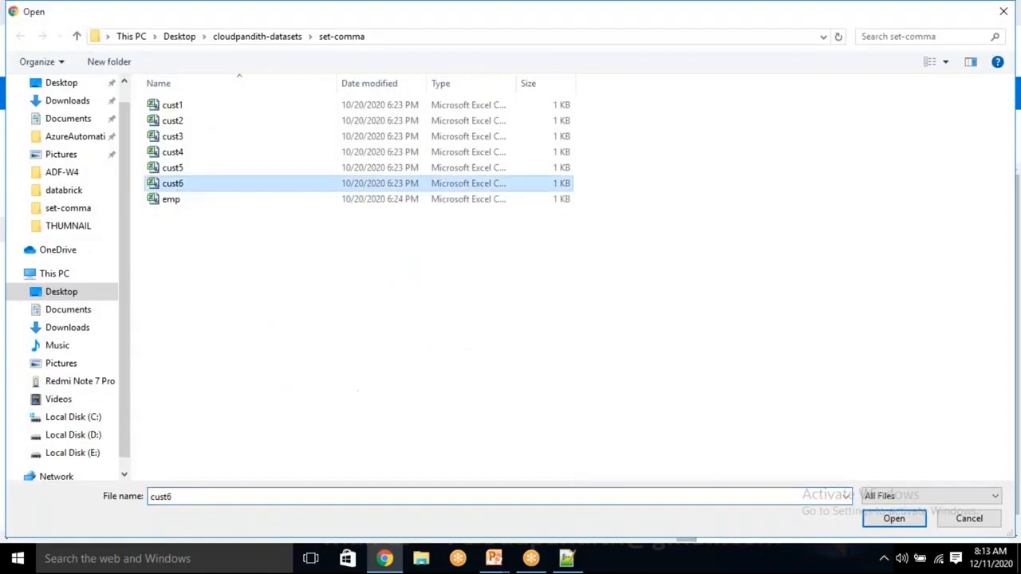
{"action": "left_click", "coordinate": [894, 519]}
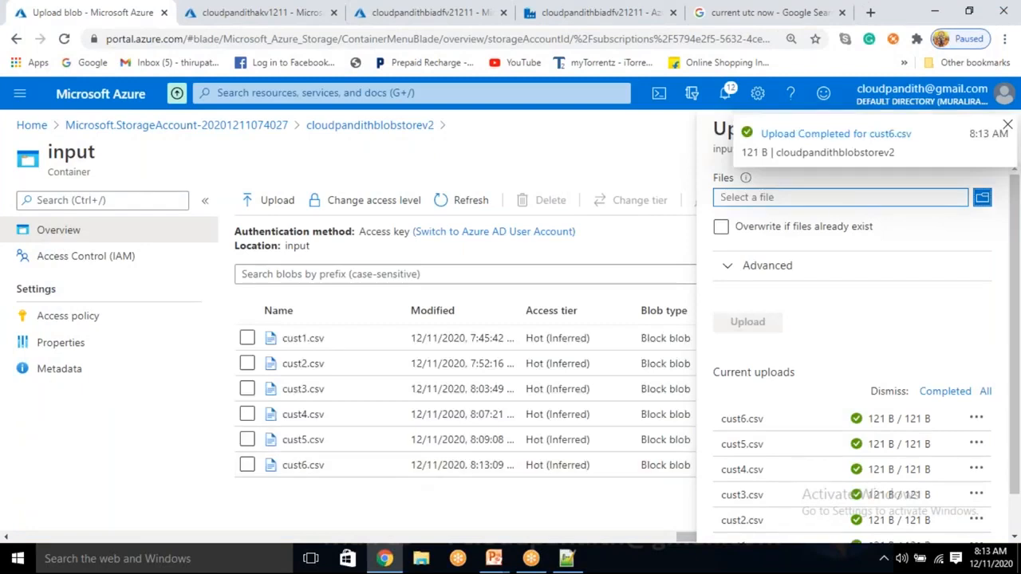
Step: Return to Data Factory and turn off sequential execution for the ForEach1 activity
{"action": "left_click", "coordinate": [458, 10]}
{"action": "left_click", "coordinate": [587, 10]}
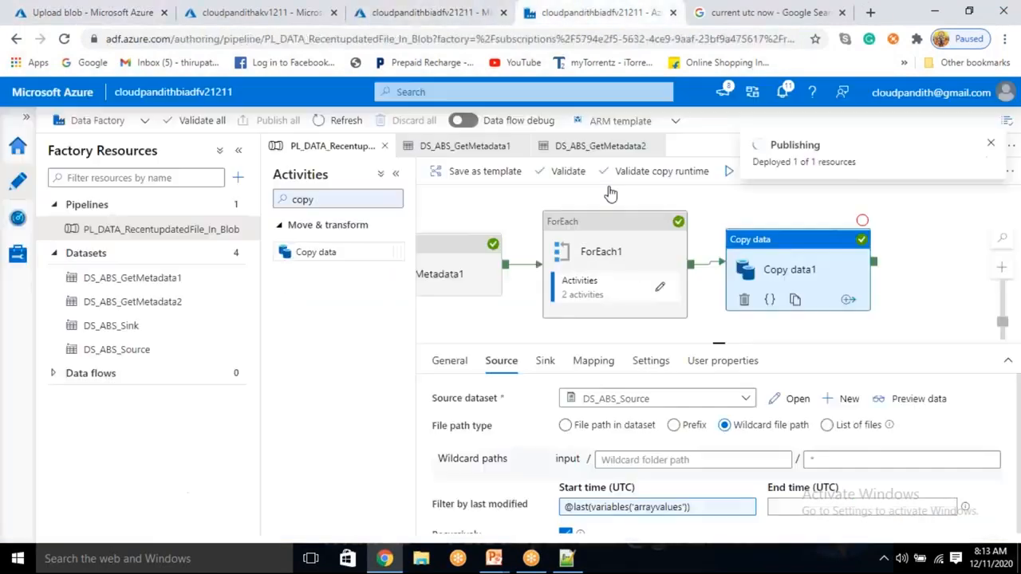
{"action": "left_click", "coordinate": [642, 267]}
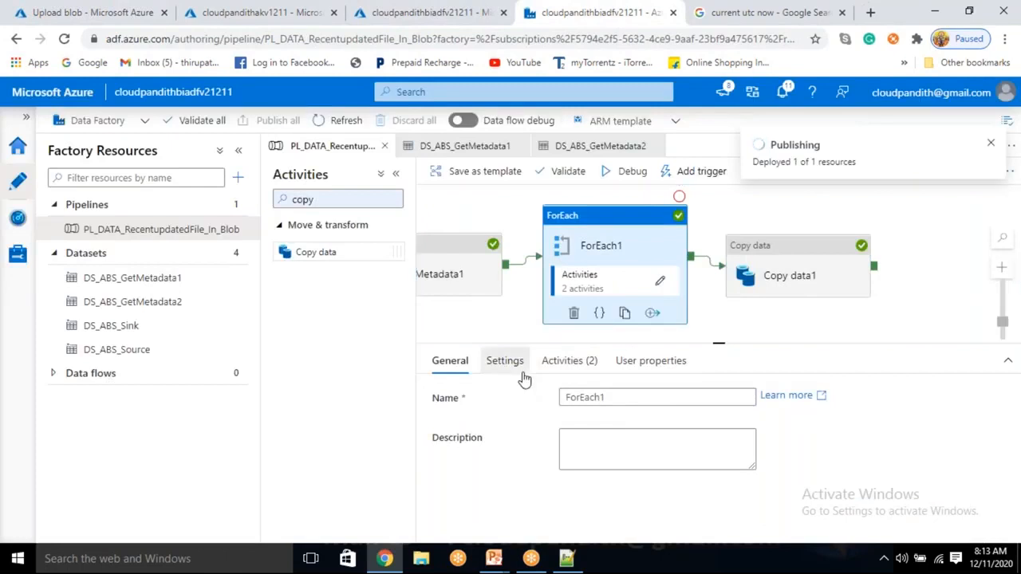
{"action": "left_click", "coordinate": [505, 360]}
{"action": "left_click", "coordinate": [565, 396]}
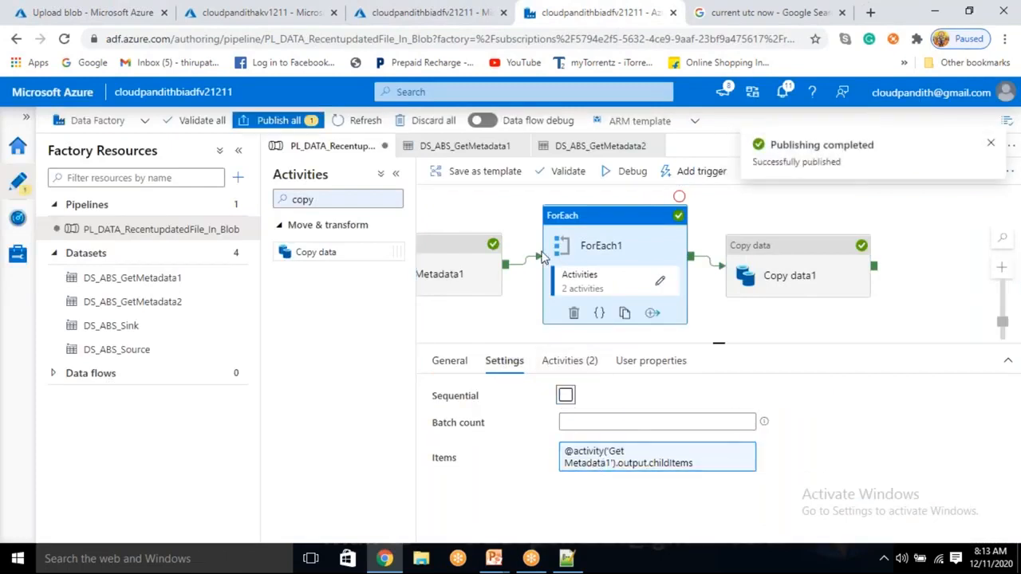
Step: Start a new trigger for the pipeline, naming it ScheduleTrigger and using the Schedule type
{"action": "left_click", "coordinate": [680, 172]}
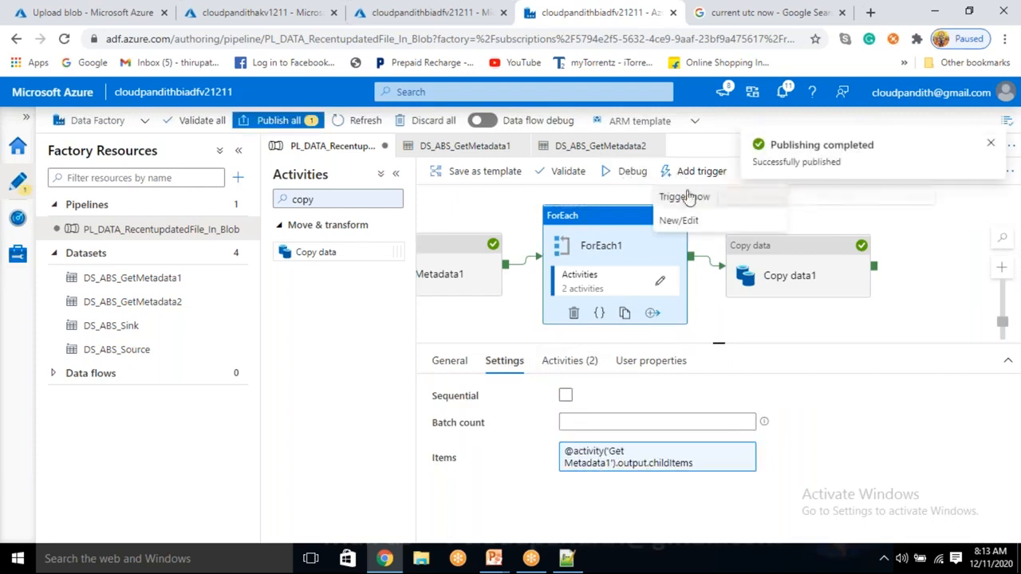
{"action": "left_click", "coordinate": [682, 220]}
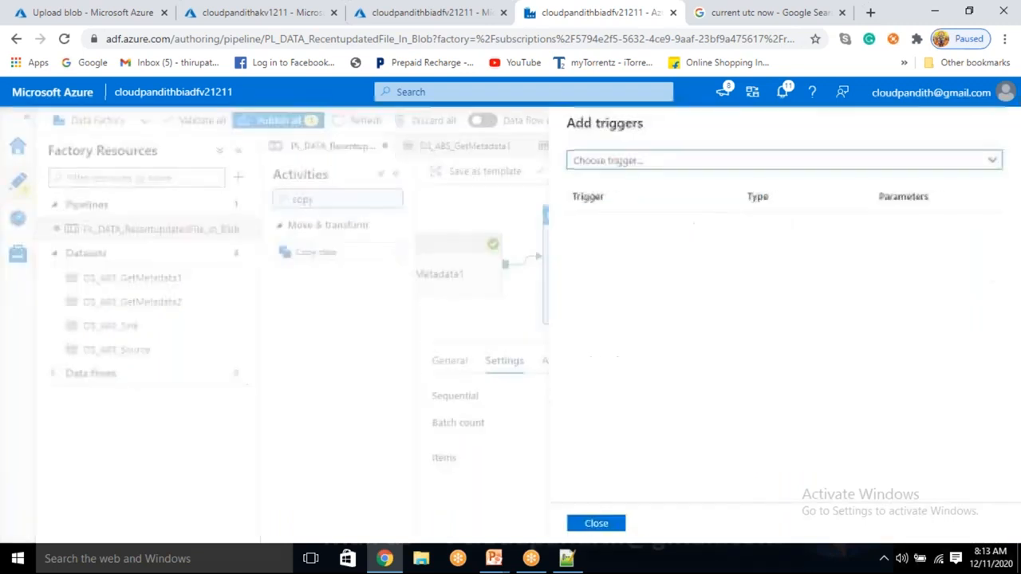
{"action": "left_click", "coordinate": [684, 160]}
{"action": "left_click", "coordinate": [649, 209]}
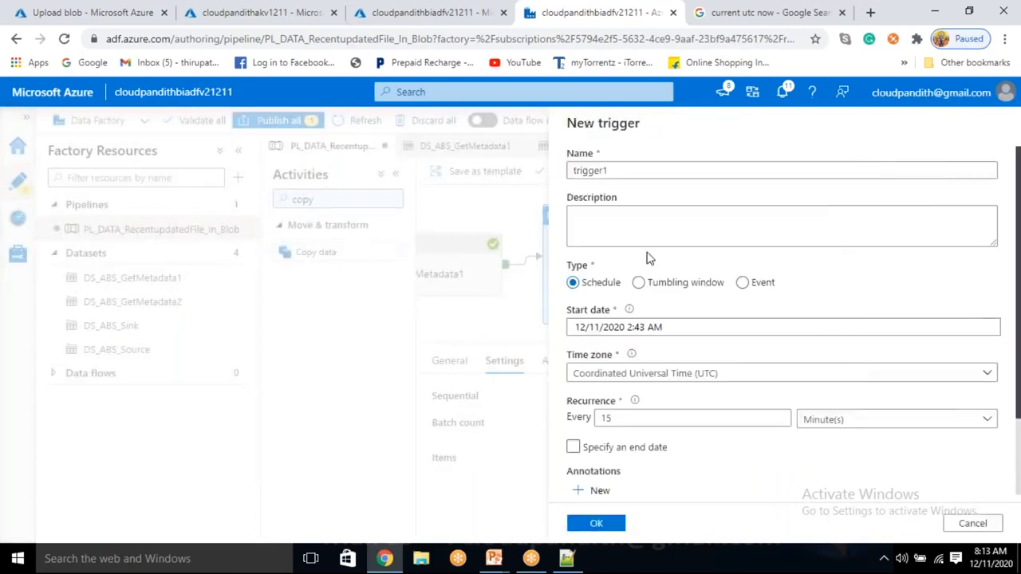
{"action": "left_click_drag", "start_coordinate": [620, 170], "coordinate": [545, 160]}
{"action": "type", "text": "ScheduleT"}
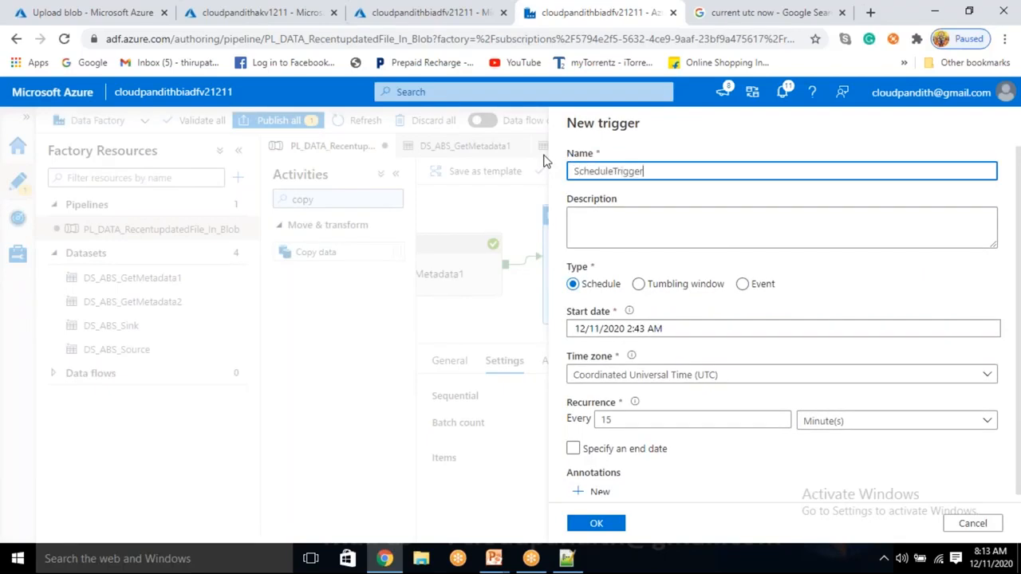
{"action": "left_click", "coordinate": [639, 284]}
{"action": "left_click", "coordinate": [574, 283]}
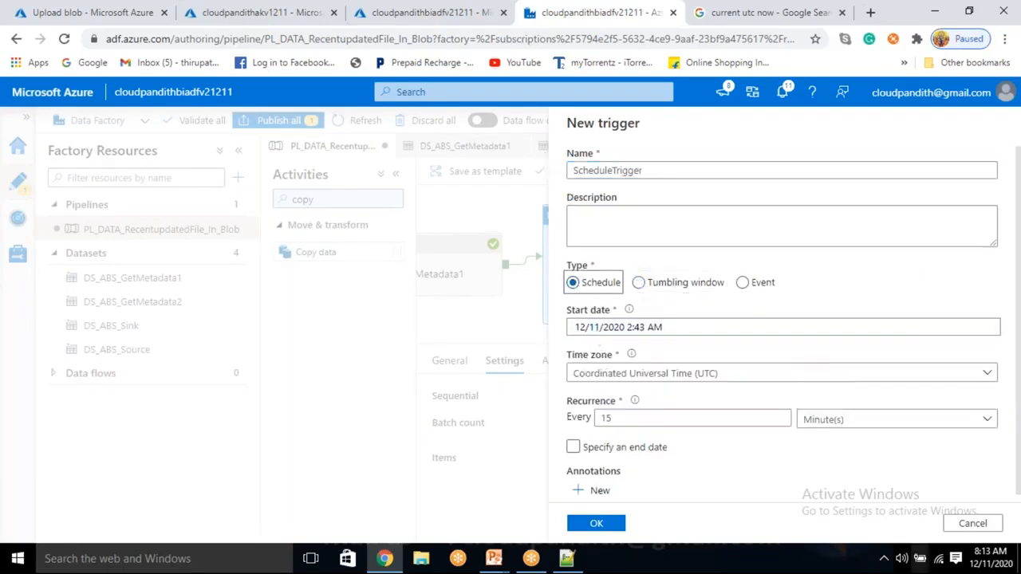
Step: Set the schedule trigger's start date to 12/11/2020 8:15 AM
{"action": "left_click", "coordinate": [1001, 559]}
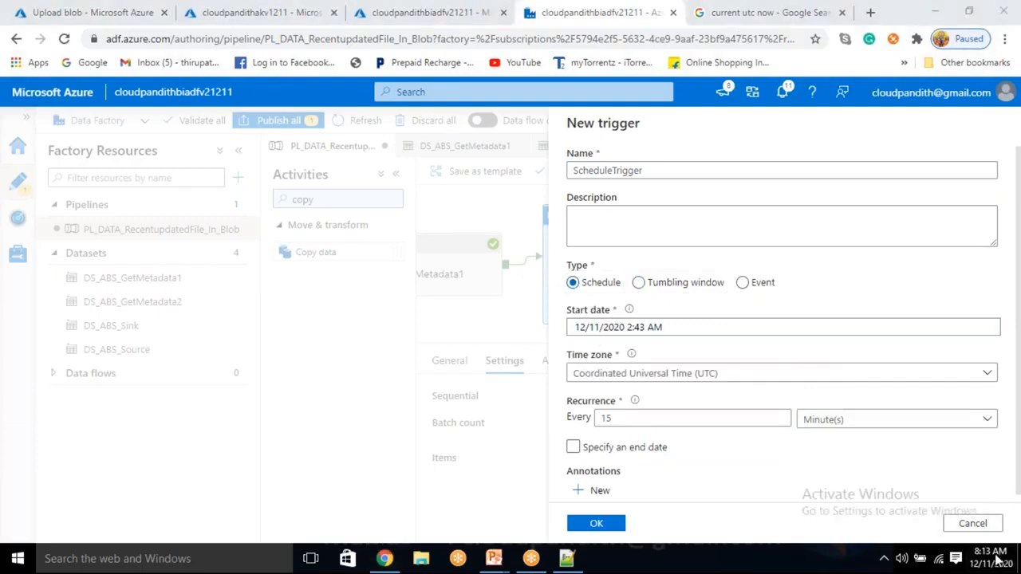
{"action": "left_click", "coordinate": [643, 330]}
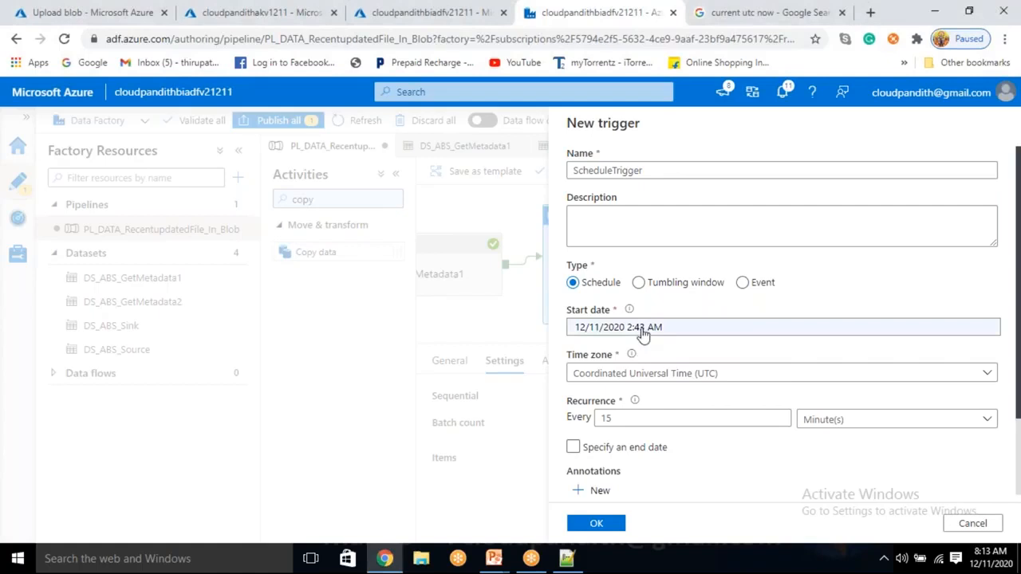
{"action": "scroll", "coordinate": [634, 351], "scroll_direction": "down", "scroll_amount": 1}
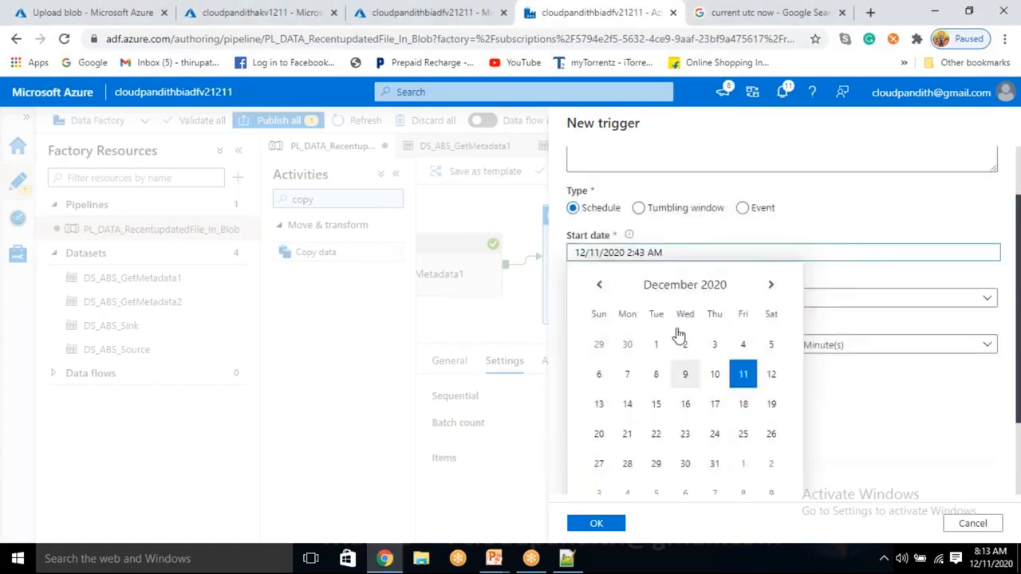
{"action": "scroll", "coordinate": [667, 354], "scroll_direction": "down", "scroll_amount": 2}
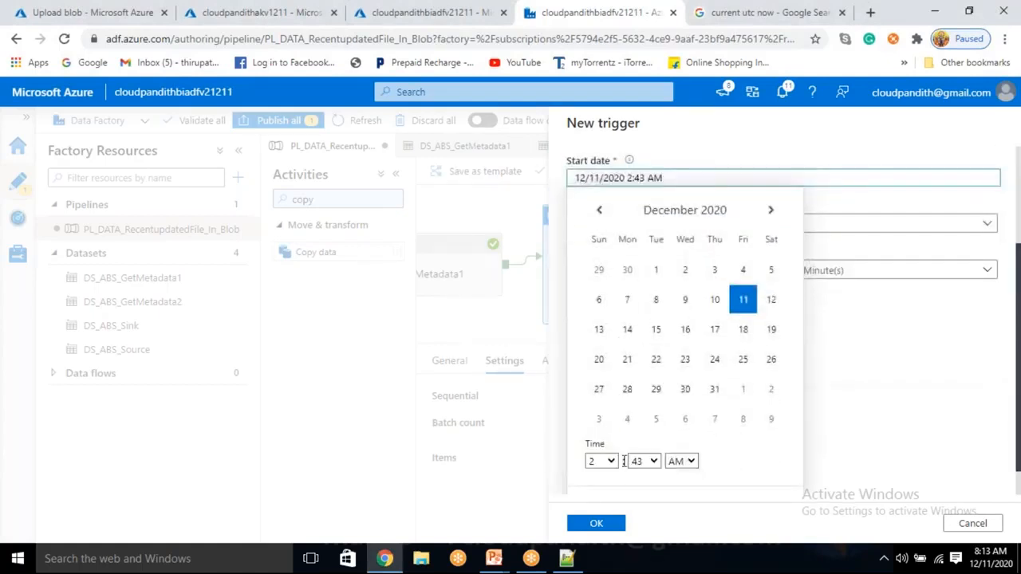
{"action": "left_click", "coordinate": [612, 463]}
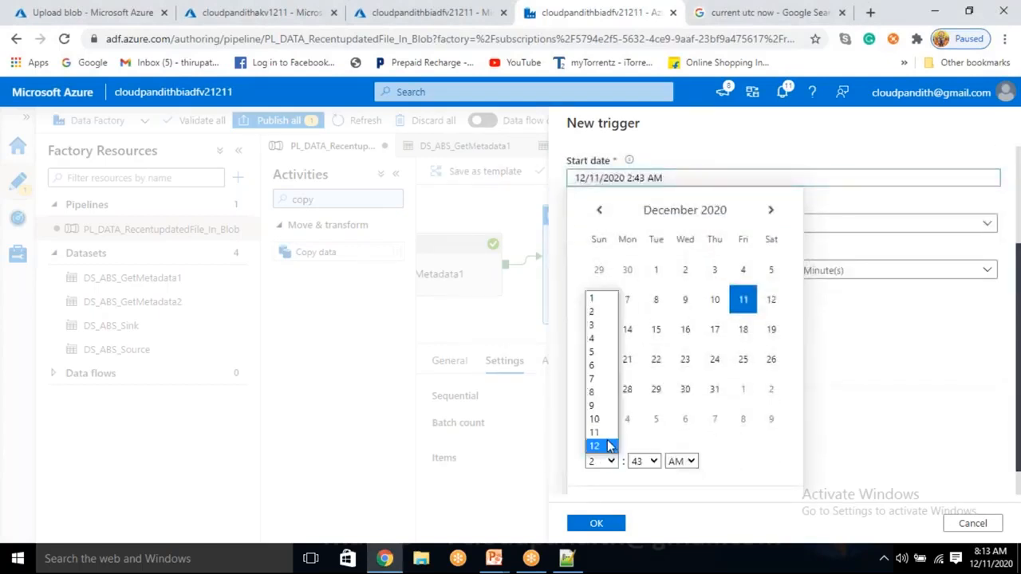
{"action": "left_click", "coordinate": [596, 392]}
{"action": "left_click", "coordinate": [653, 461]}
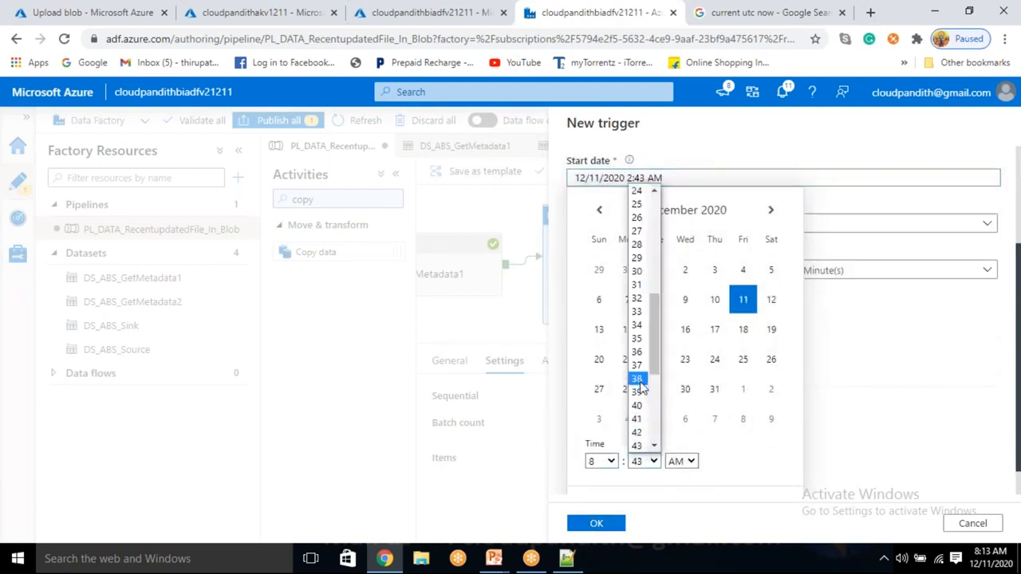
{"action": "scroll", "coordinate": [650, 356], "scroll_direction": "up", "scroll_amount": 2}
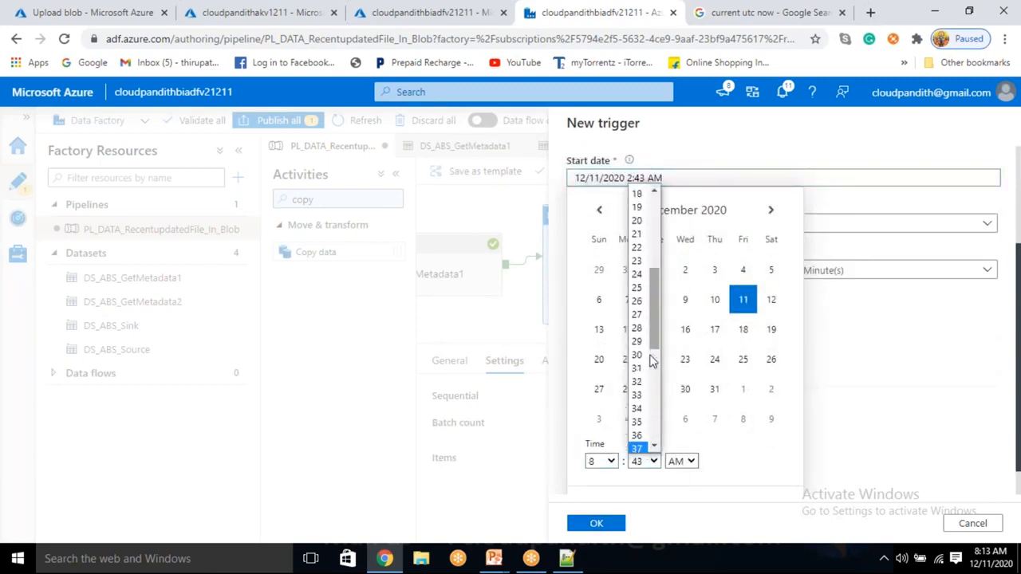
{"action": "scroll", "coordinate": [650, 359], "scroll_direction": "up", "scroll_amount": 6}
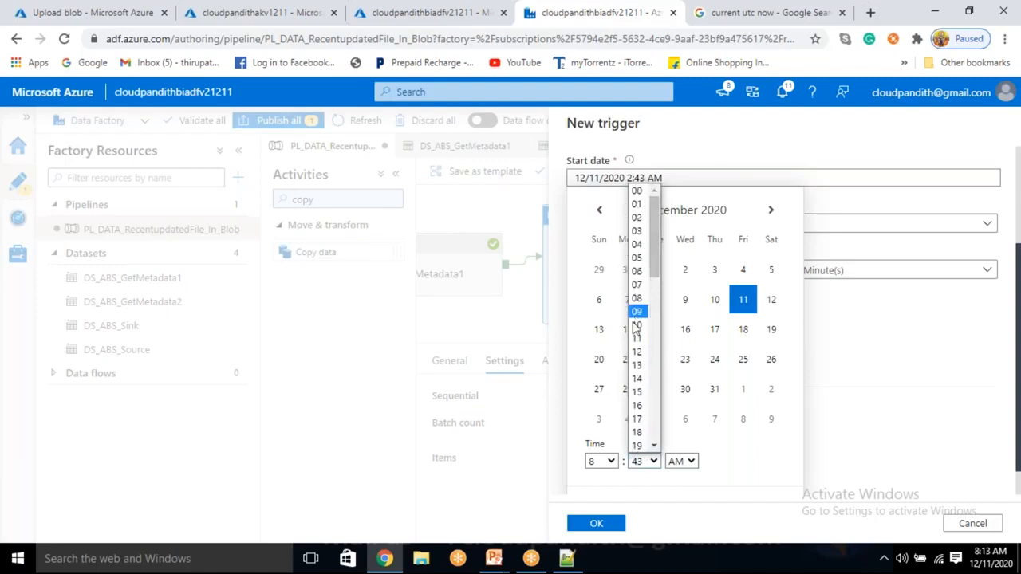
{"action": "left_click", "coordinate": [637, 391]}
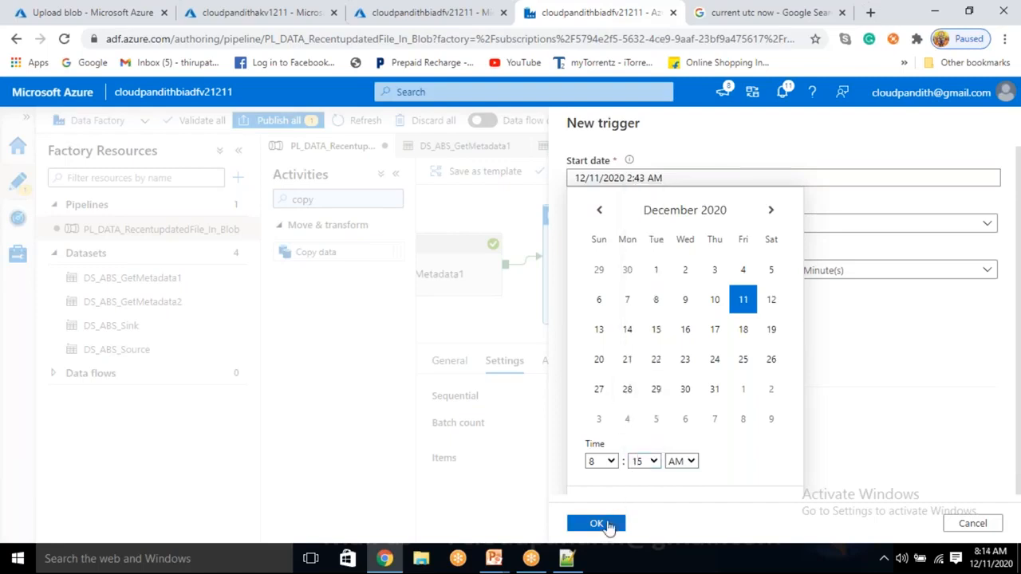
{"action": "left_click", "coordinate": [606, 524]}
{"action": "left_click", "coordinate": [605, 523]}
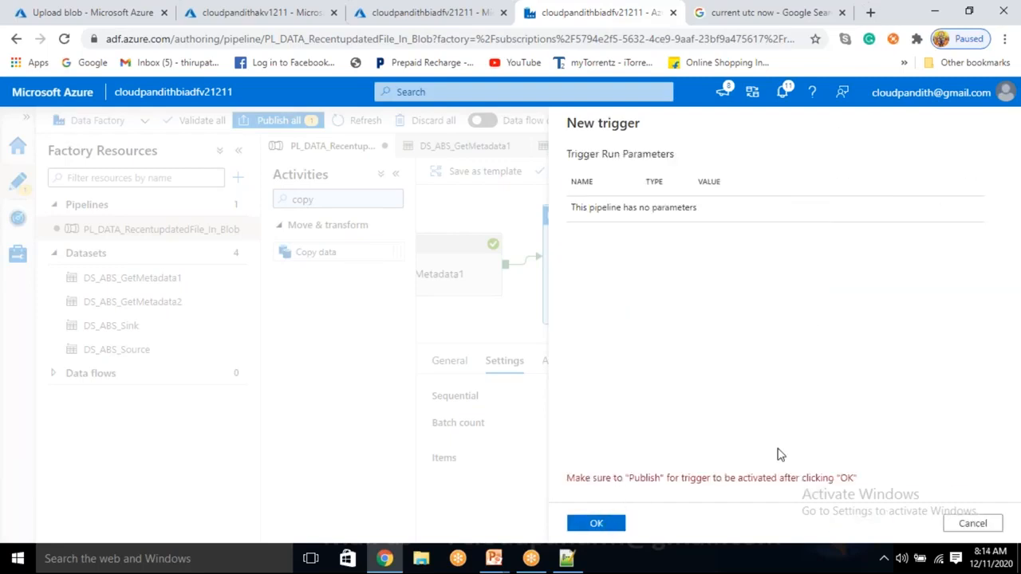
{"action": "left_click", "coordinate": [972, 523]}
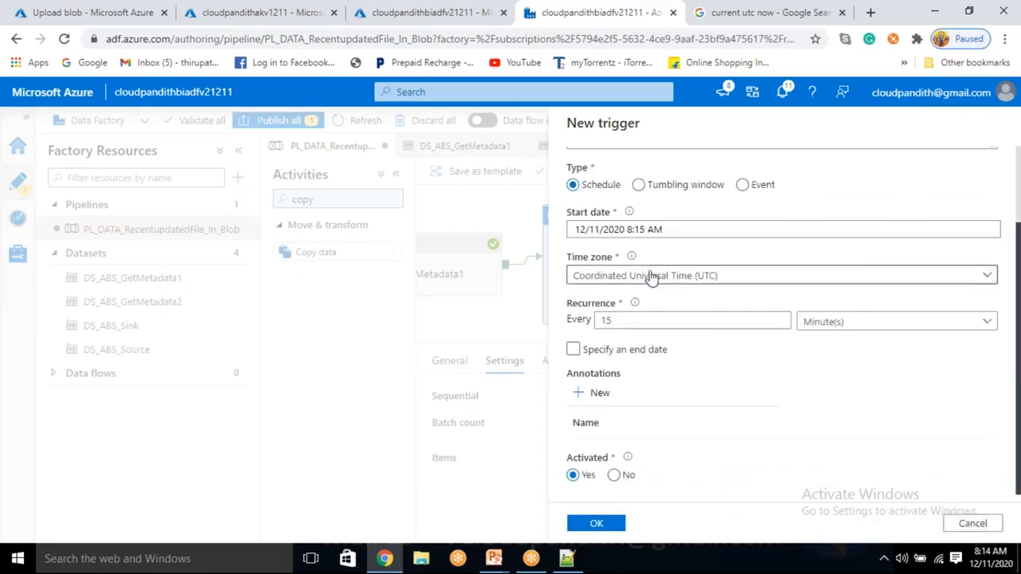
Step: Set the trigger's time zone to Chennai, Kolkata, Mumbai, New Delhi (UTC+5:30) and its recurrence to every 1 hour
{"action": "left_click", "coordinate": [650, 276]}
{"action": "type", "text": "chenn"}
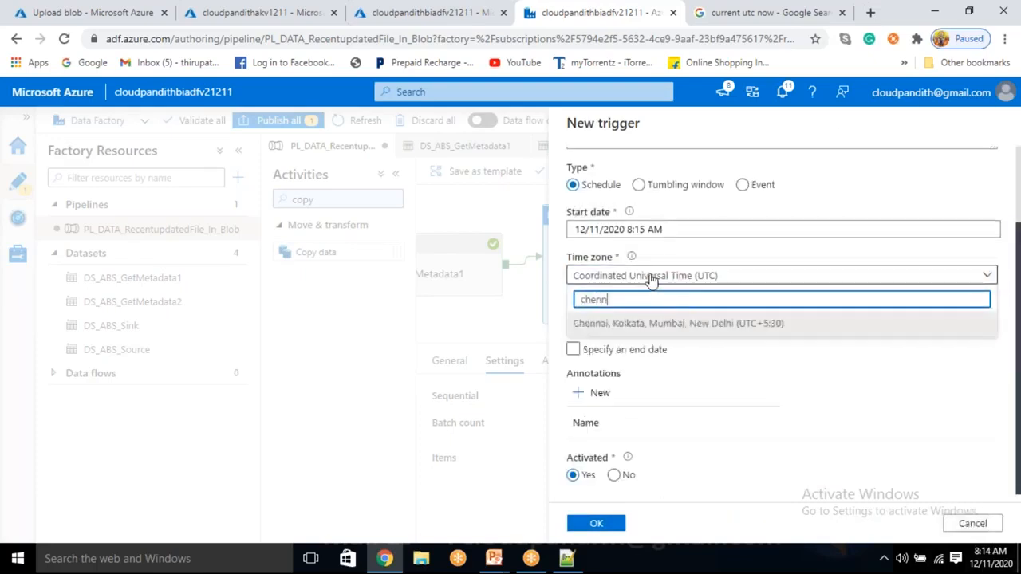
{"action": "left_click", "coordinate": [638, 324]}
{"action": "left_click", "coordinate": [629, 320]}
{"action": "key", "text": "BackSpace"}
{"action": "left_click", "coordinate": [885, 323]}
{"action": "left_click", "coordinate": [814, 389]}
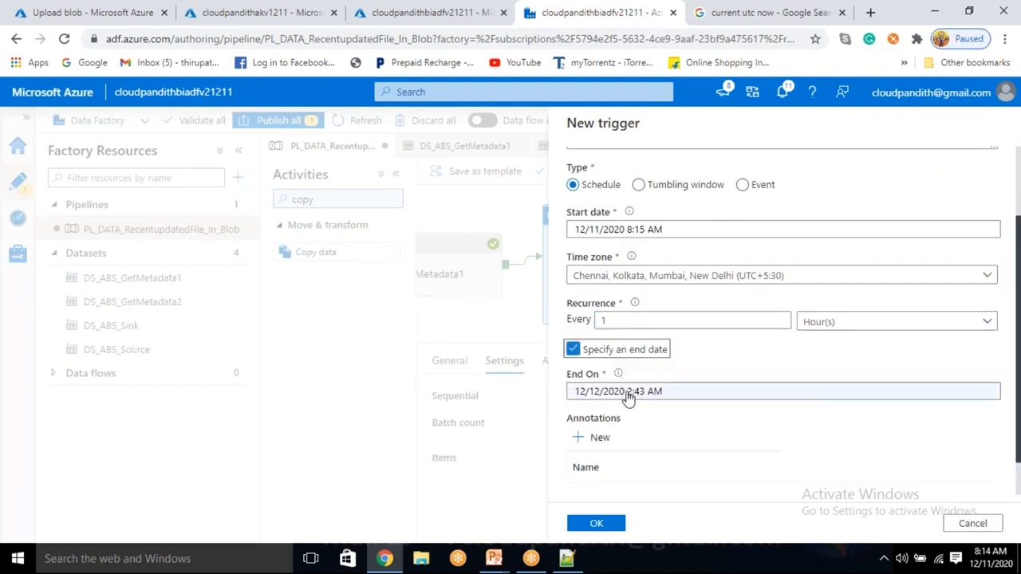
Step: Specify an end date for the trigger and set it to 12/11/2020 10:43 AM
{"action": "left_click", "coordinate": [691, 391]}
{"action": "left_click", "coordinate": [740, 156]}
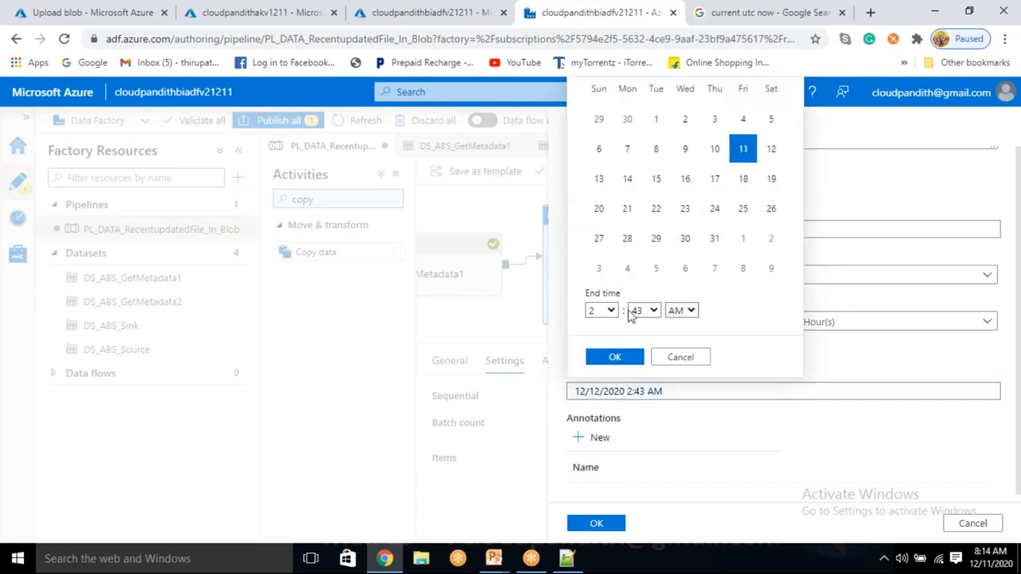
{"action": "left_click", "coordinate": [611, 311]}
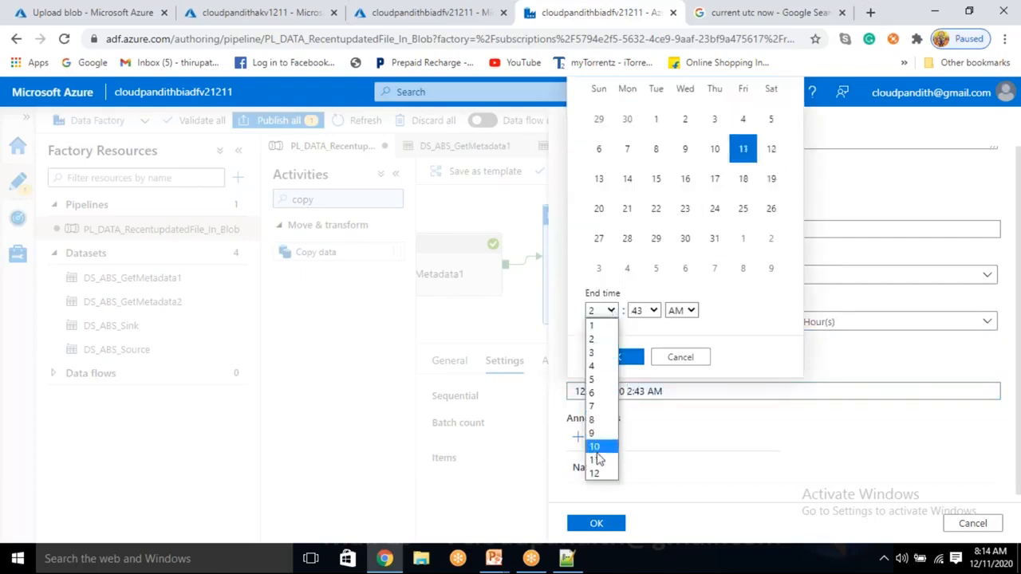
{"action": "left_click", "coordinate": [598, 454]}
{"action": "left_click", "coordinate": [615, 358]}
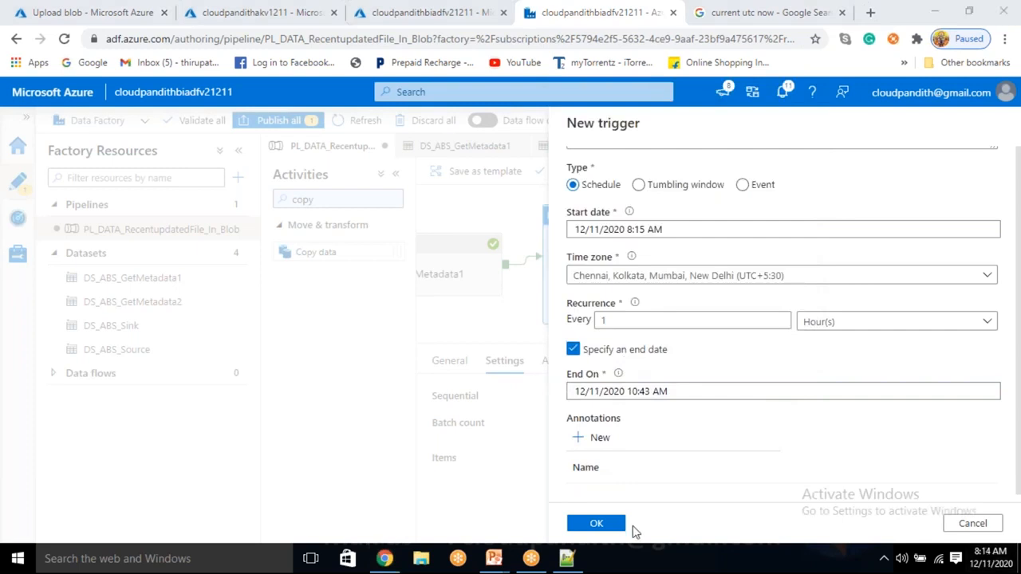
Step: Finish creating ScheduleTrigger without run parameters and publish it together with the edited pipeline
{"action": "left_click", "coordinate": [606, 524]}
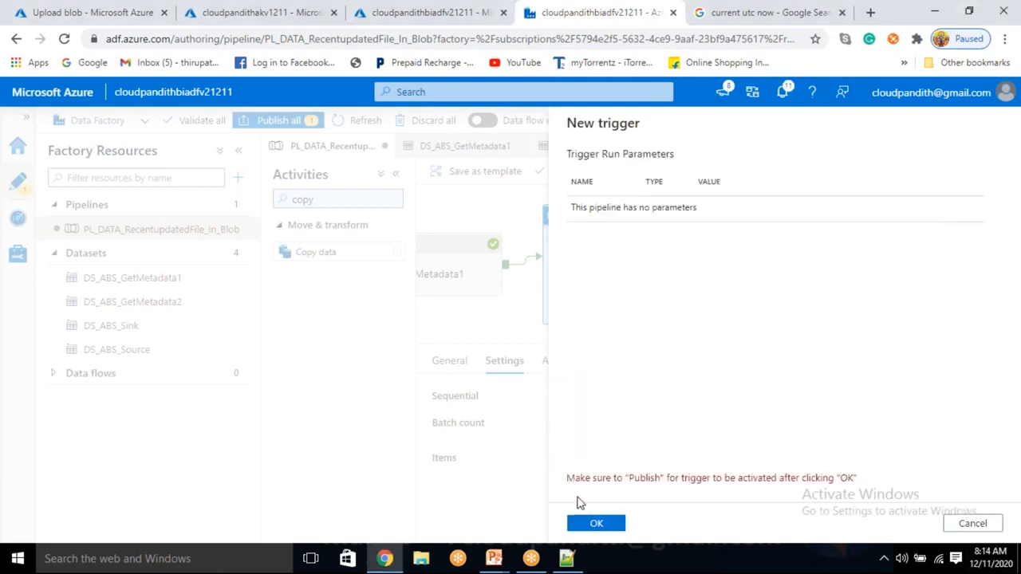
{"action": "left_click", "coordinate": [597, 524]}
{"action": "left_click", "coordinate": [278, 120]}
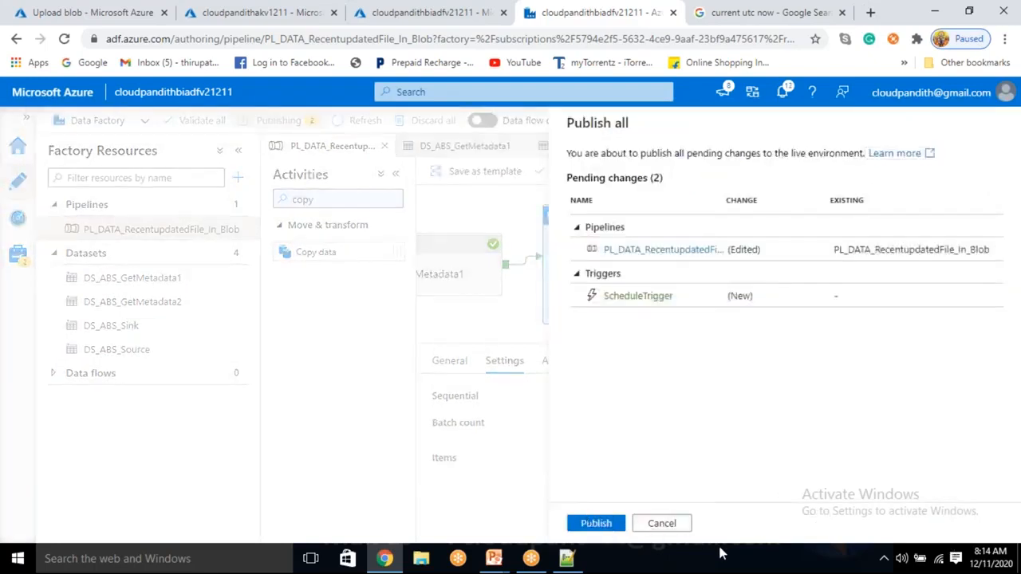
{"action": "left_click", "coordinate": [598, 523]}
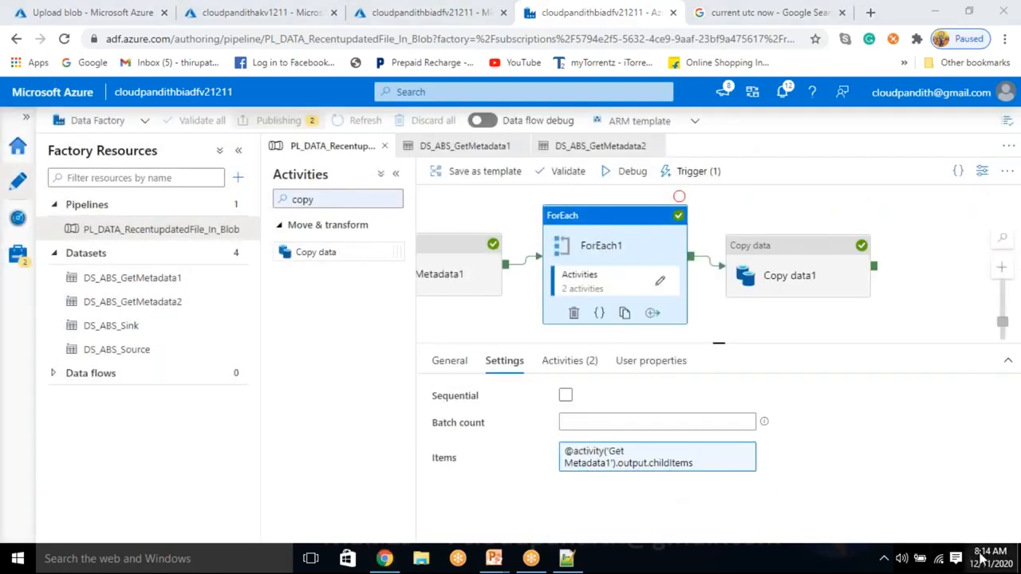
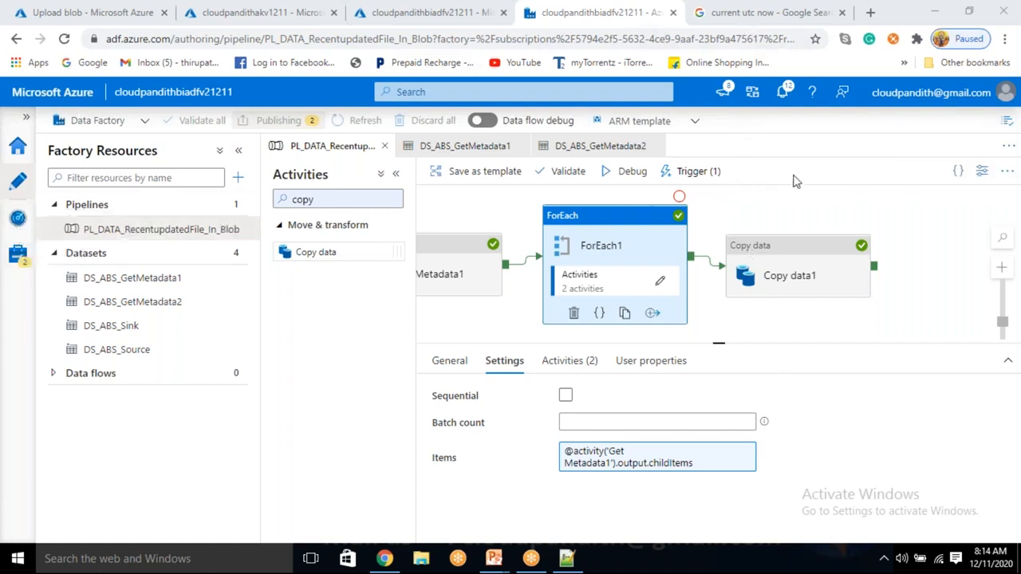
Step: Switch to the storage account in the Azure portal, check the output container's blobs with a refresh, and return to the containers list
{"action": "left_click", "coordinate": [88, 12]}
{"action": "left_click", "coordinate": [991, 128]}
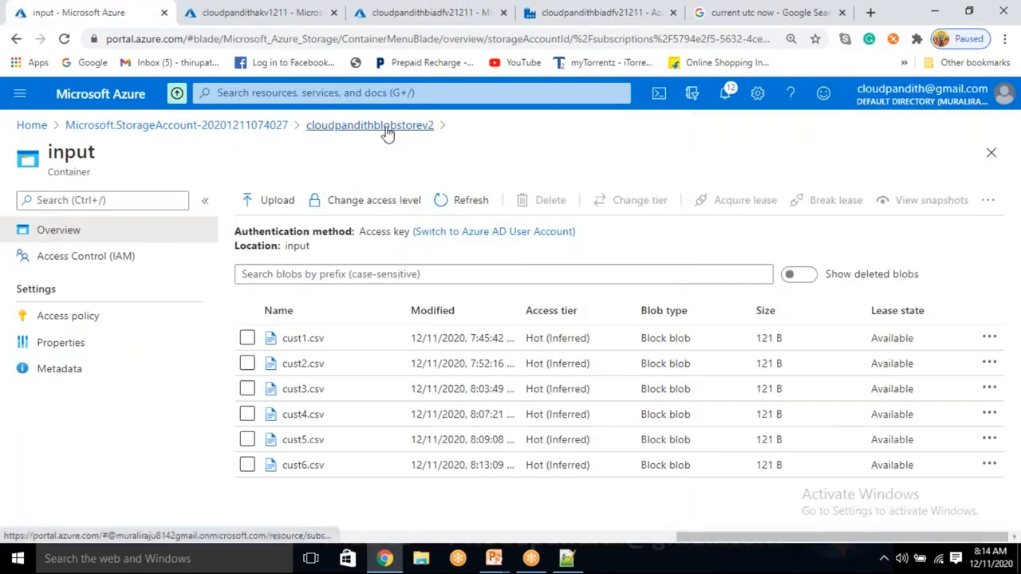
{"action": "left_click", "coordinate": [386, 128]}
{"action": "left_click", "coordinate": [319, 323]}
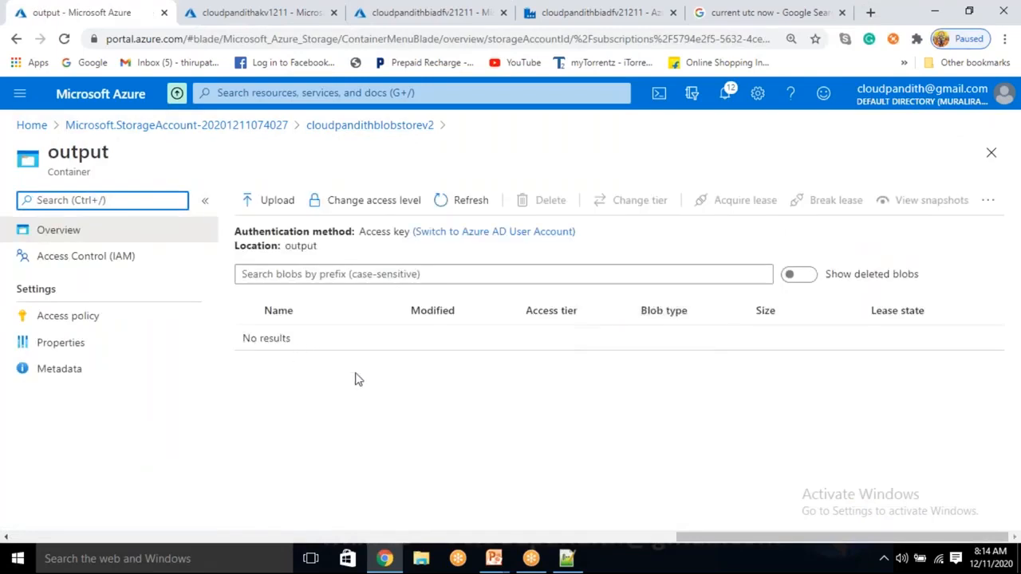
{"action": "left_click", "coordinate": [463, 202]}
{"action": "left_click", "coordinate": [383, 557]}
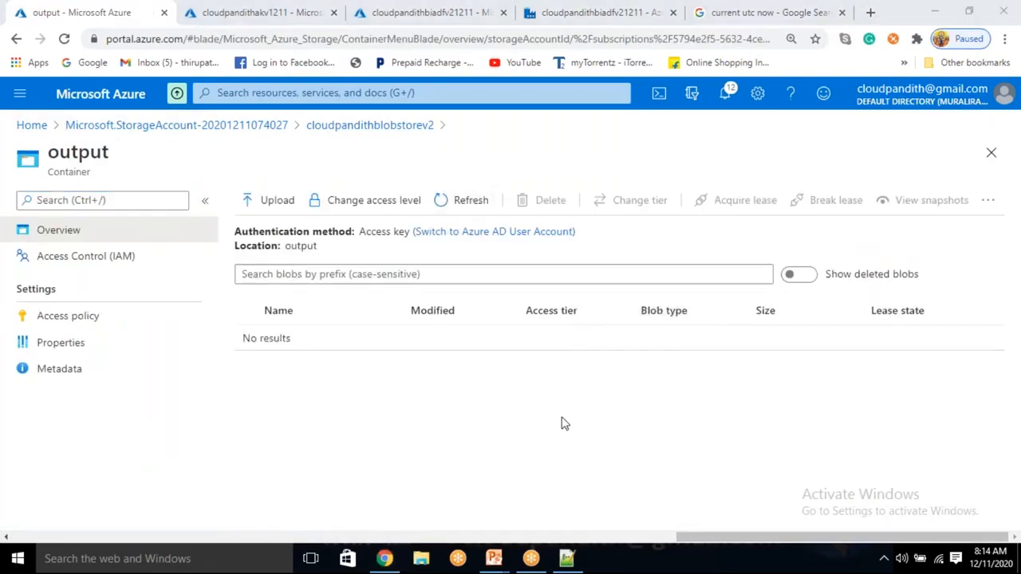
{"action": "left_click", "coordinate": [370, 125]}
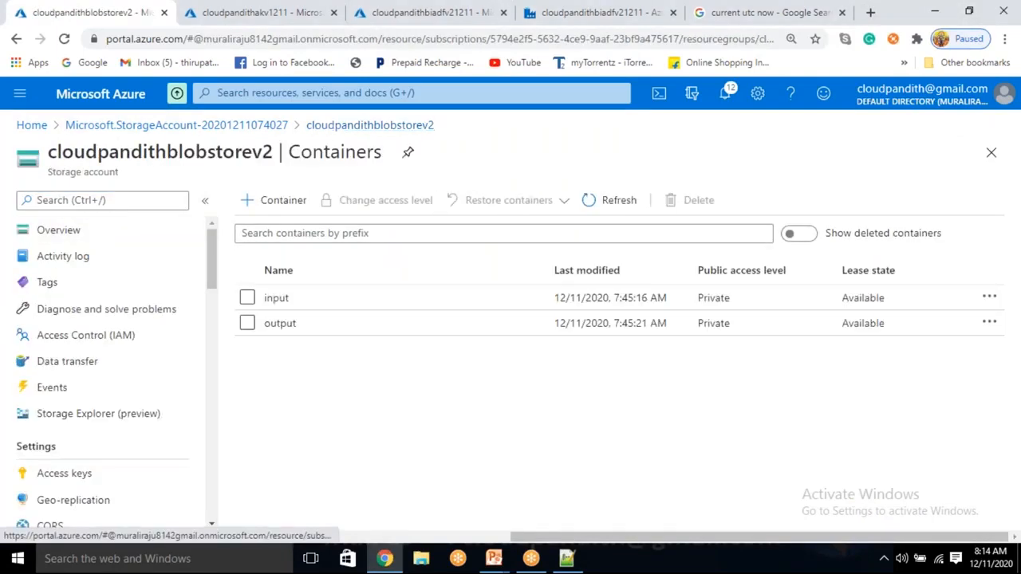
Step: Return to Data Factory, open the pipeline run monitoring, and refresh it to check for the run started by ScheduleTrigger
{"action": "left_click", "coordinate": [598, 12]}
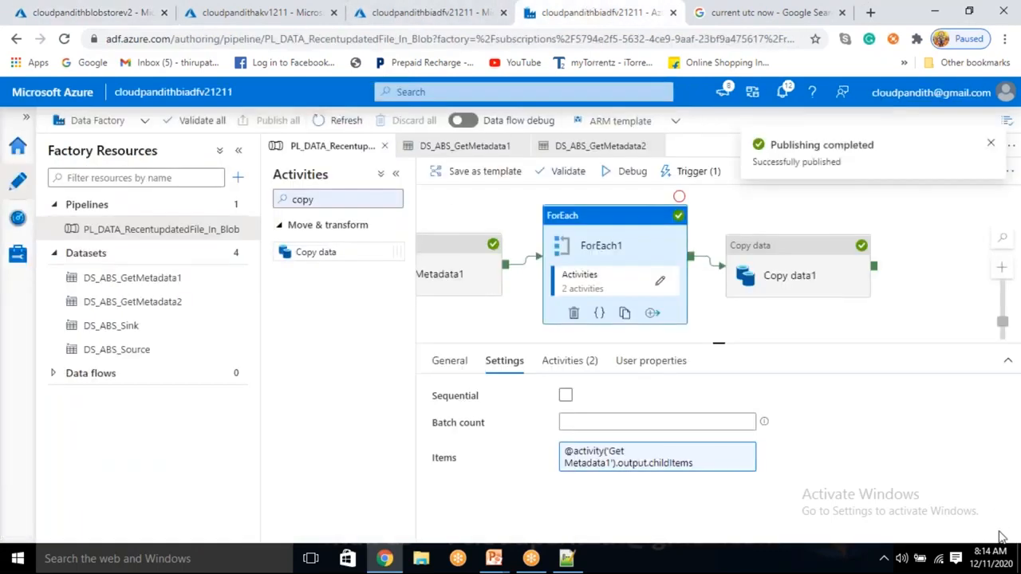
{"action": "left_click", "coordinate": [991, 561]}
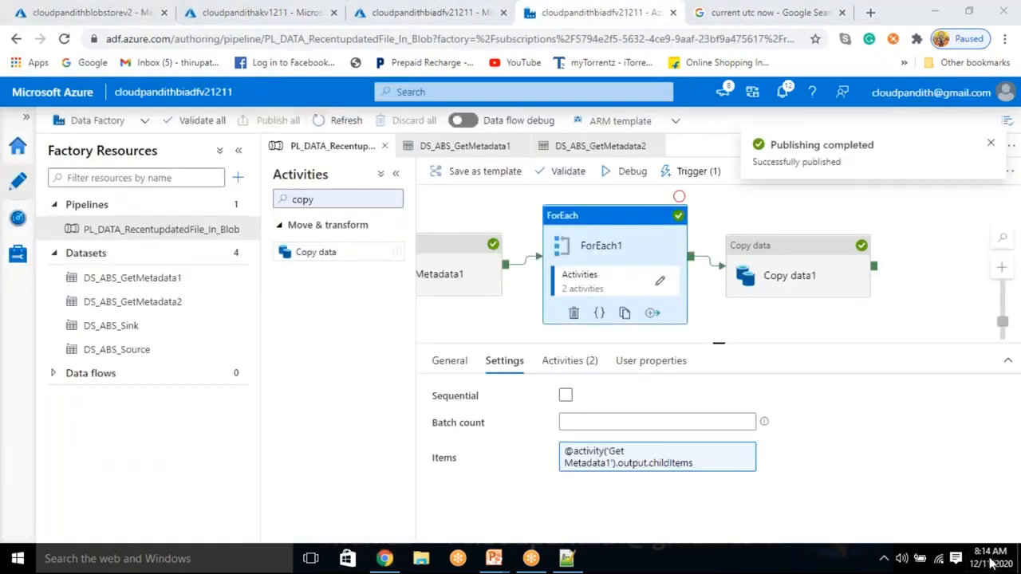
{"action": "left_click", "coordinate": [21, 236]}
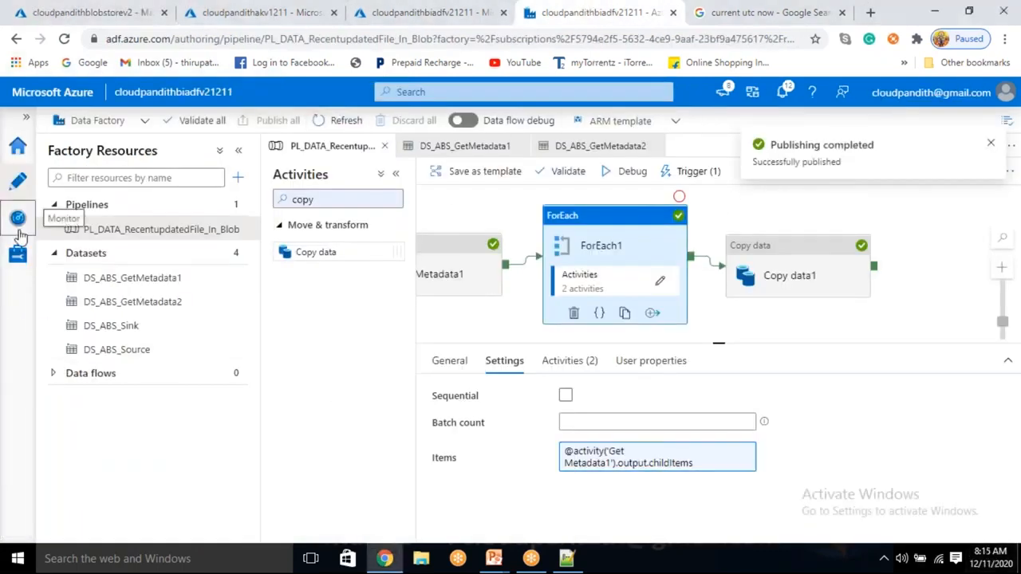
{"action": "left_click", "coordinate": [19, 219]}
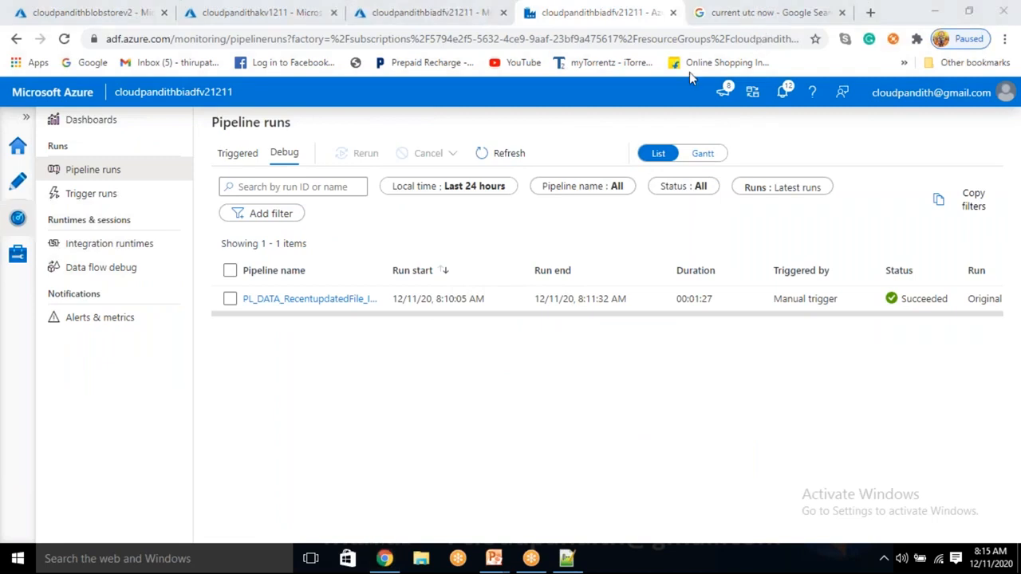
{"action": "left_click", "coordinate": [489, 162]}
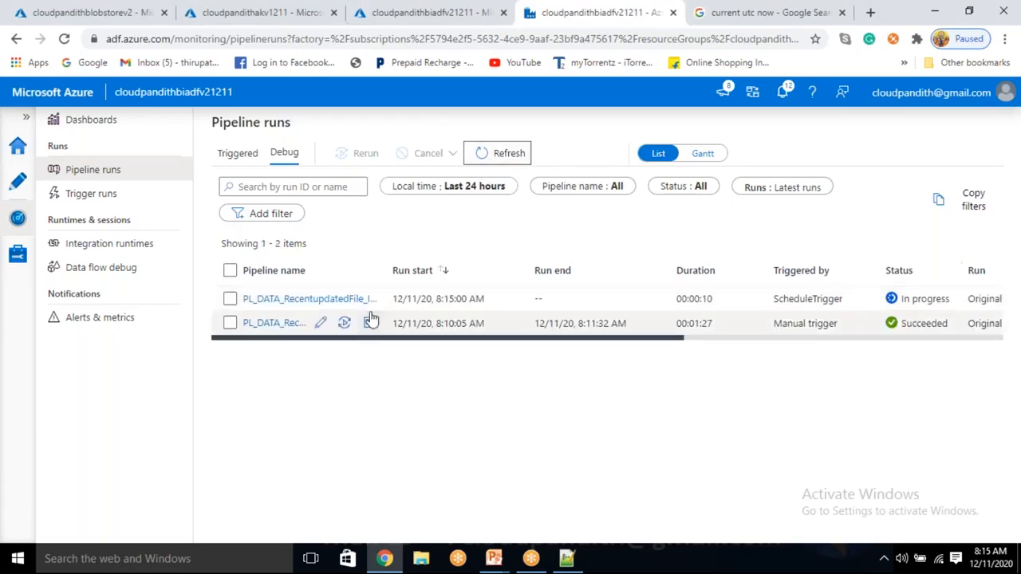
{"action": "mouse_move", "coordinate": [343, 299]}
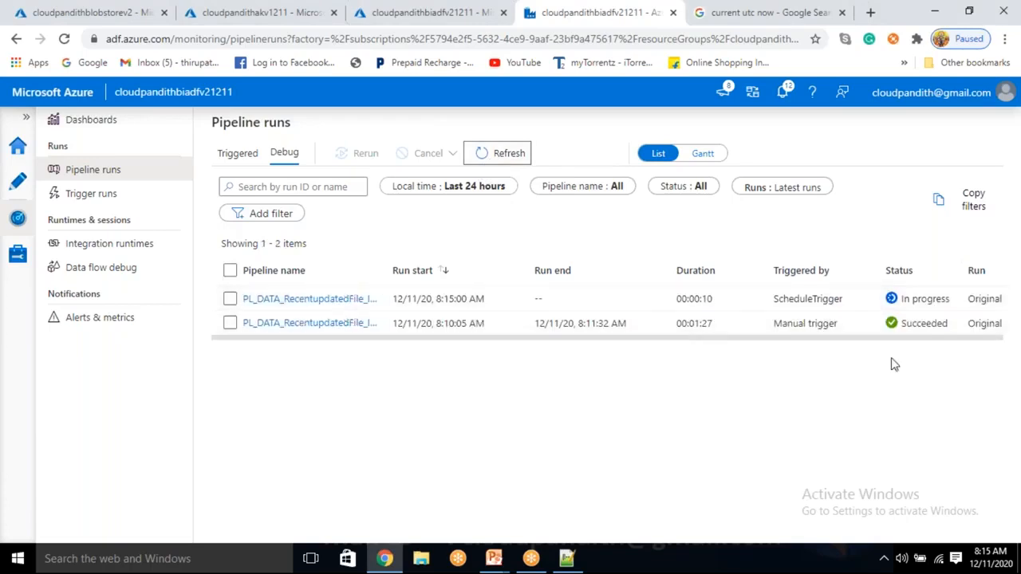
{"action": "left_click_drag", "start_coordinate": [837, 325], "coordinate": [778, 339]}
{"action": "left_click_drag", "start_coordinate": [842, 299], "coordinate": [777, 314]}
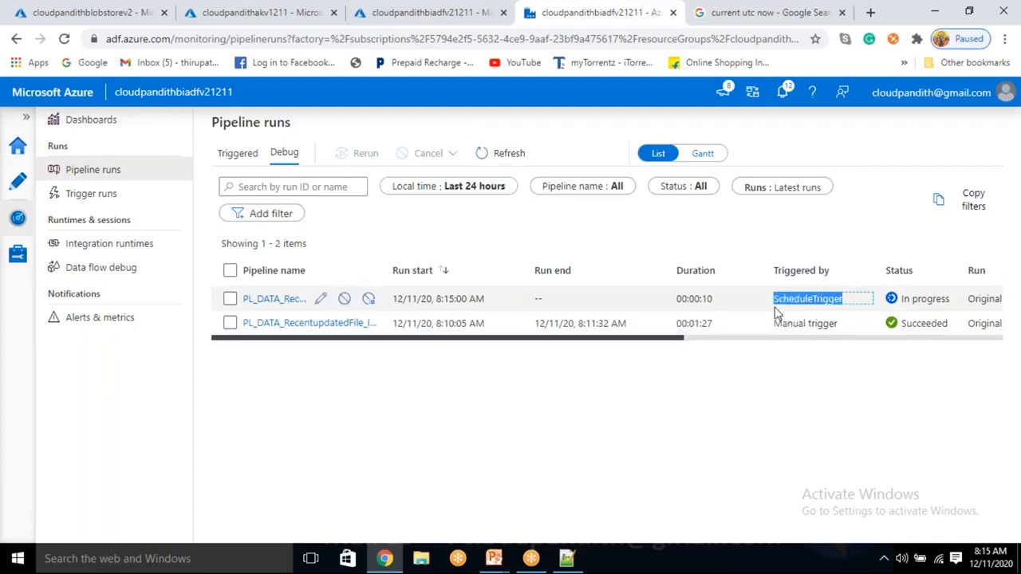
Step: Open the ScheduleTrigger run of PL_DATA_RecentupdatedFile_In_Blob, enlarge its activity runs list and refresh it to follow Copy data1
{"action": "left_click", "coordinate": [272, 305]}
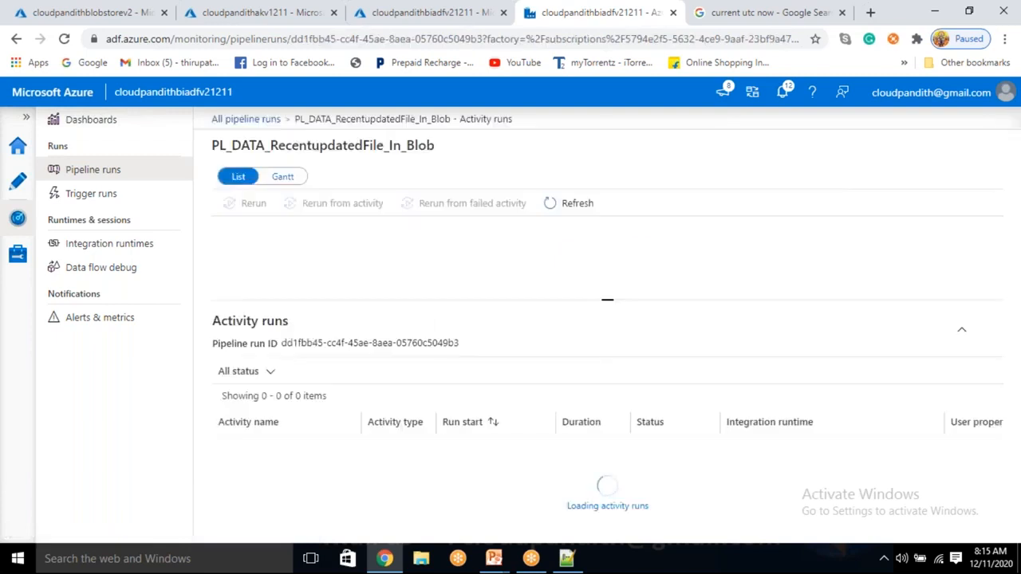
{"action": "left_click_drag", "start_coordinate": [608, 299], "coordinate": [606, 218]}
{"action": "scroll", "coordinate": [292, 486], "scroll_direction": "down", "scroll_amount": 3}
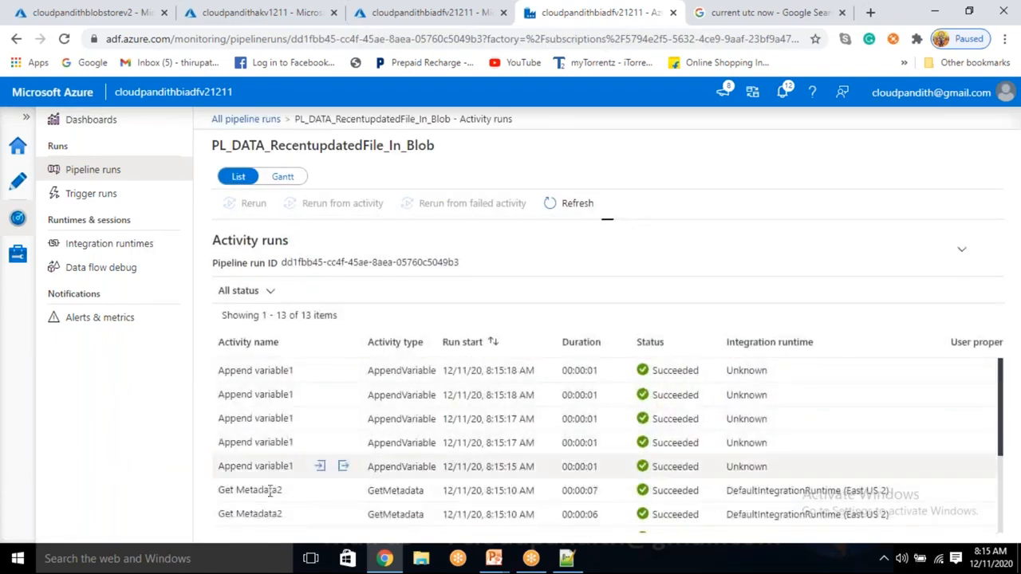
{"action": "scroll", "coordinate": [267, 427], "scroll_direction": "up", "scroll_amount": 3}
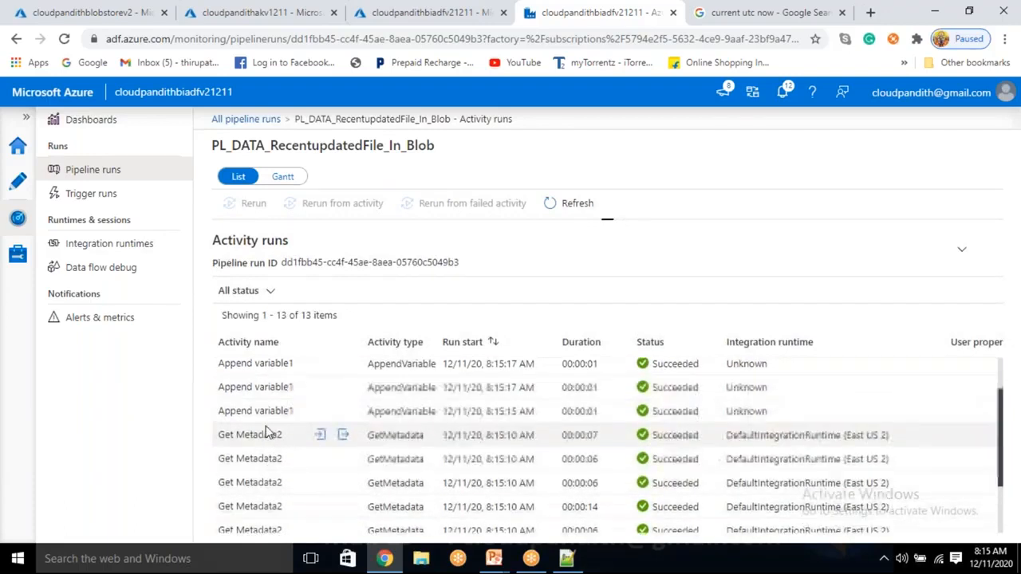
{"action": "left_click", "coordinate": [580, 204]}
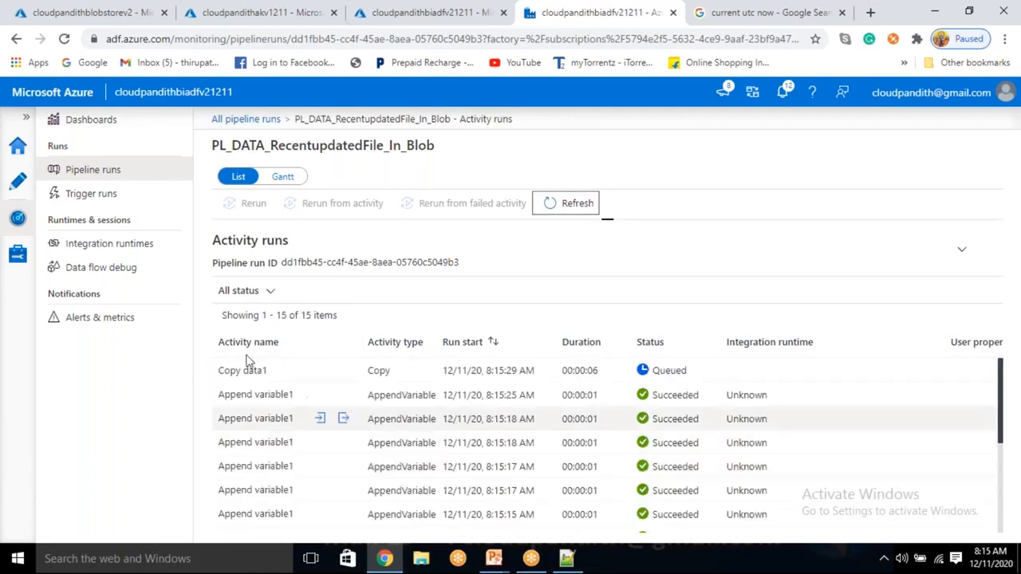
{"action": "left_click", "coordinate": [564, 212]}
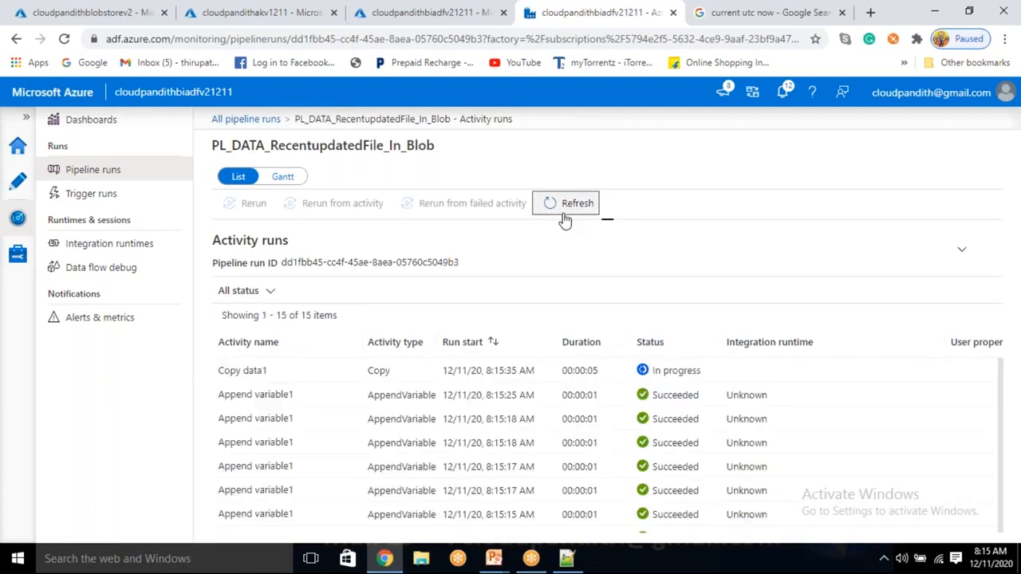
{"action": "left_click", "coordinate": [563, 214]}
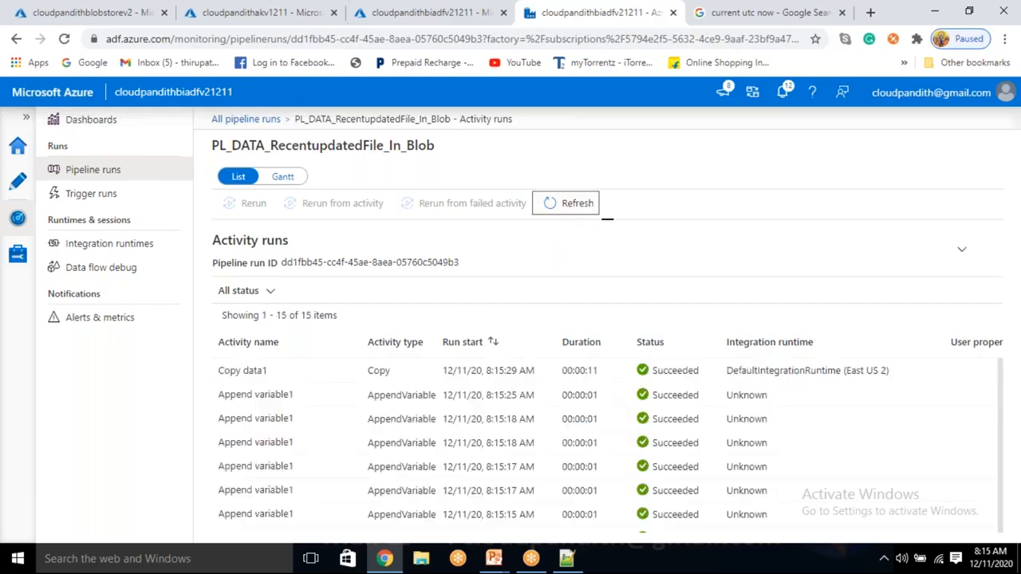
Step: Delete cust3.csv, cust4.csv, cust5.csv and cust6.csv from the storage account's output container
{"action": "left_click", "coordinate": [227, 9]}
{"action": "left_click", "coordinate": [87, 11]}
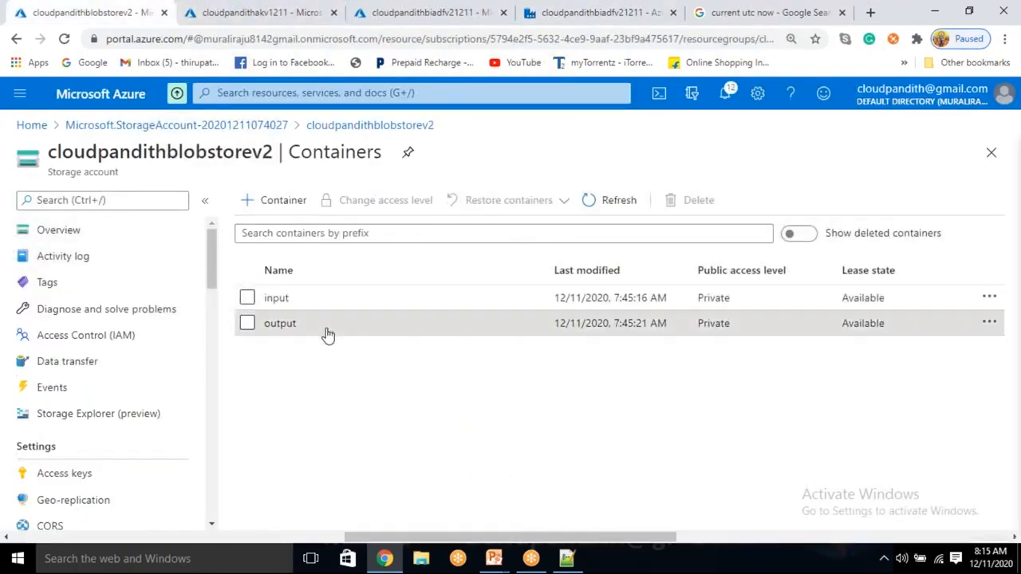
{"action": "left_click", "coordinate": [288, 326]}
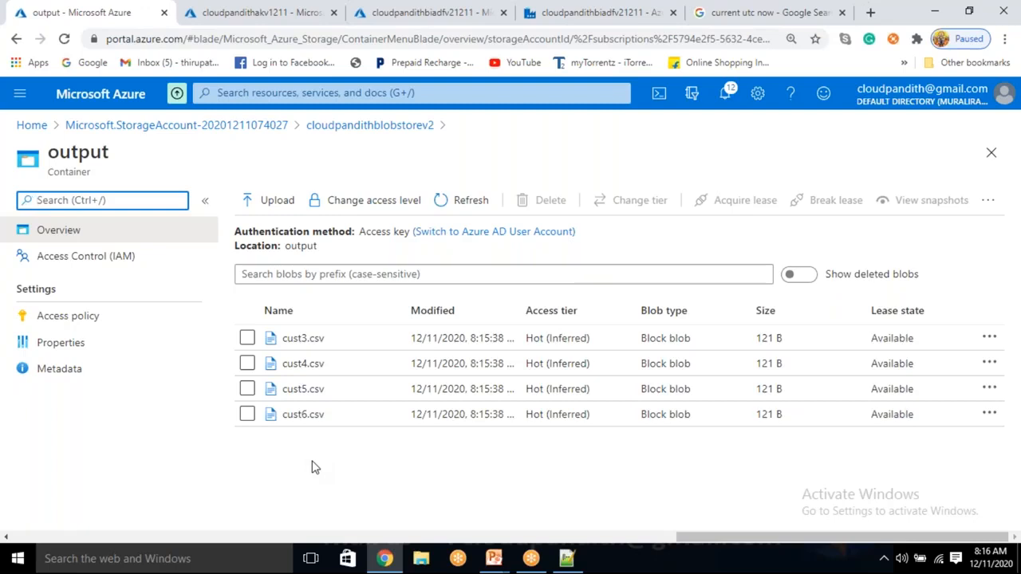
{"action": "left_click", "coordinate": [247, 339]}
{"action": "left_click", "coordinate": [248, 364]}
{"action": "left_click", "coordinate": [247, 389]}
{"action": "left_click", "coordinate": [247, 415]}
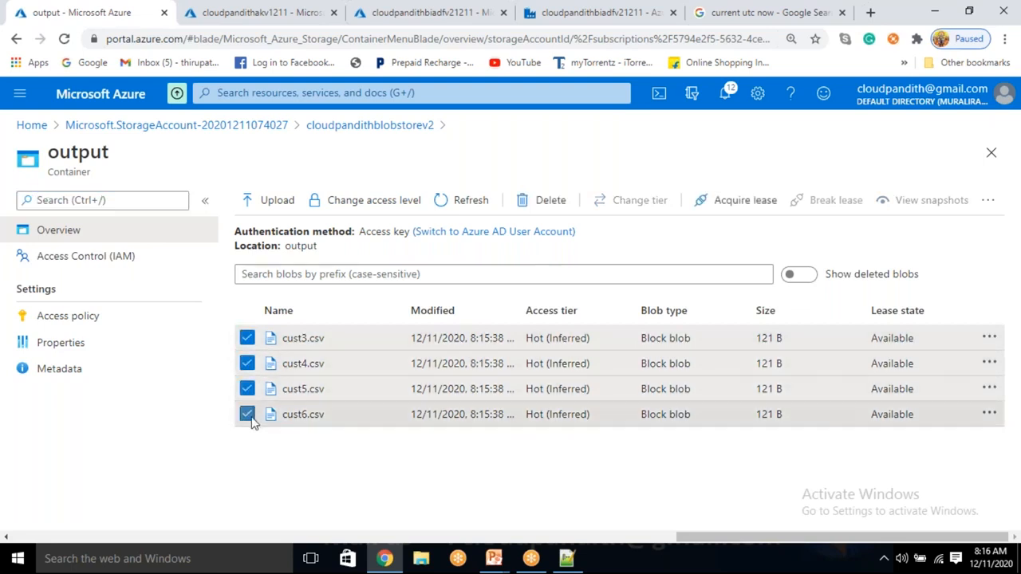
{"action": "left_click", "coordinate": [546, 201]}
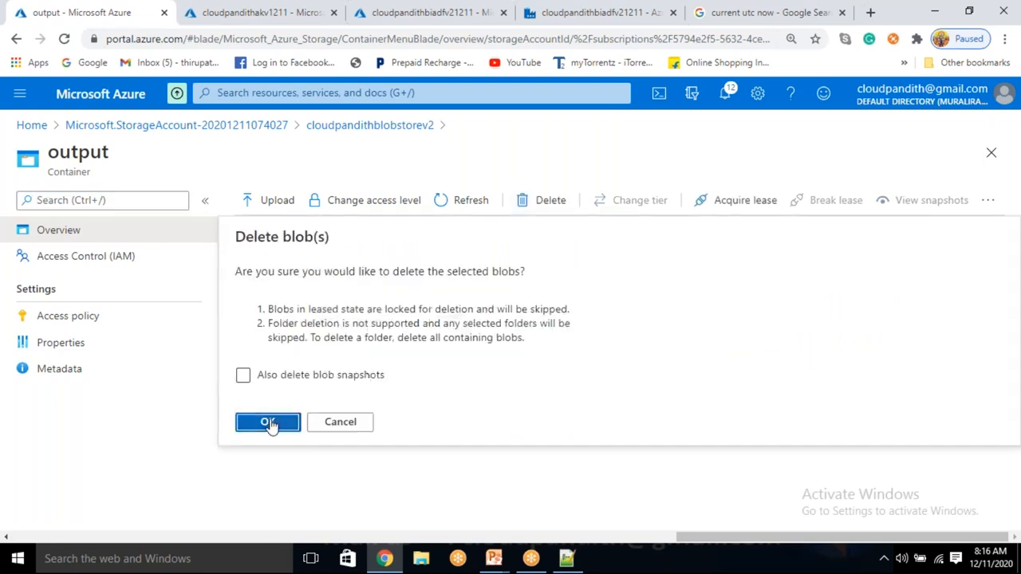
{"action": "left_click", "coordinate": [268, 421]}
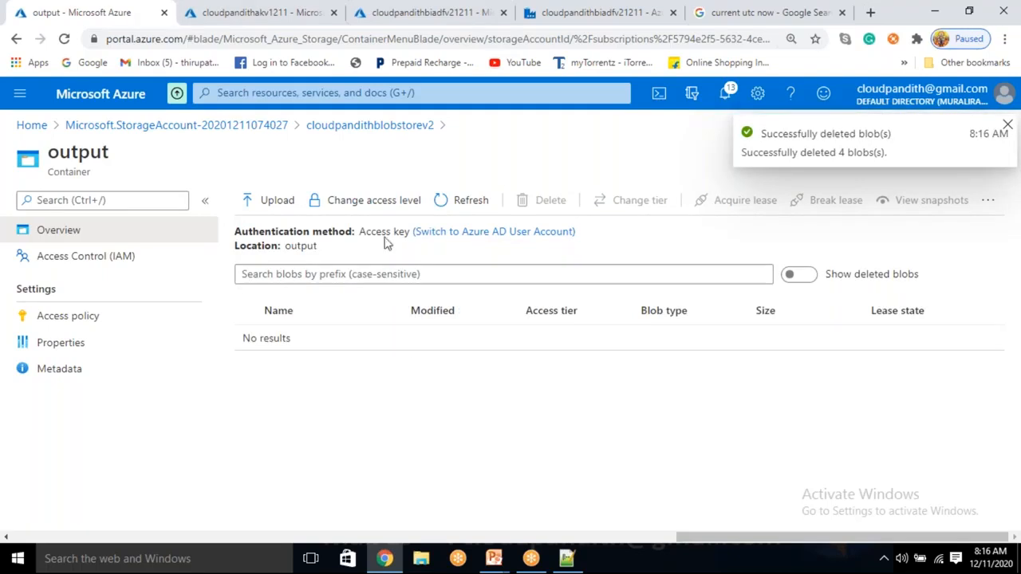
Step: Review the blobs in the input container, then re-examine the ScheduleTrigger run's activity runs in Data Factory
{"action": "left_click", "coordinate": [365, 127]}
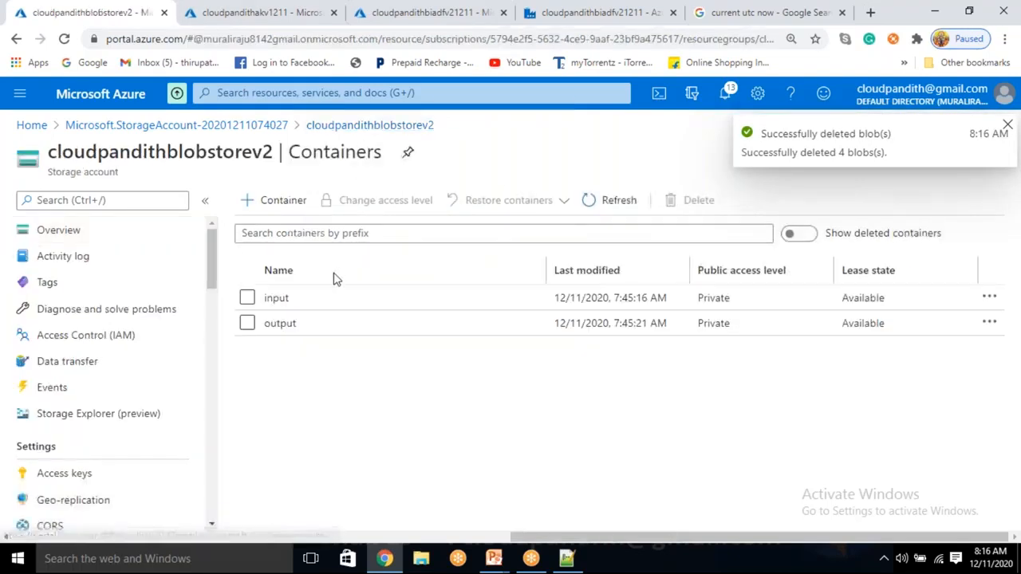
{"action": "left_click", "coordinate": [313, 308]}
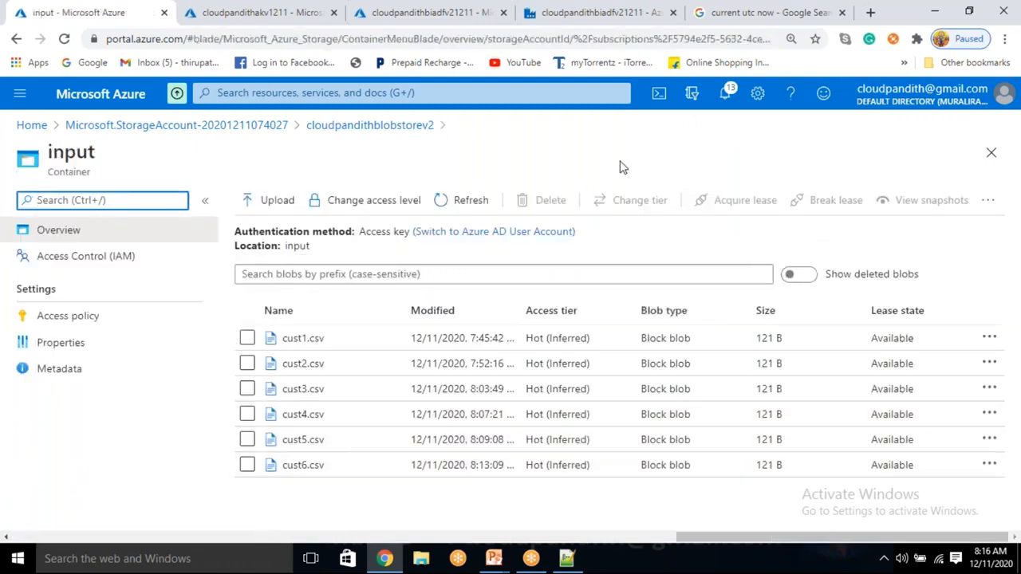
{"action": "left_click", "coordinate": [604, 10]}
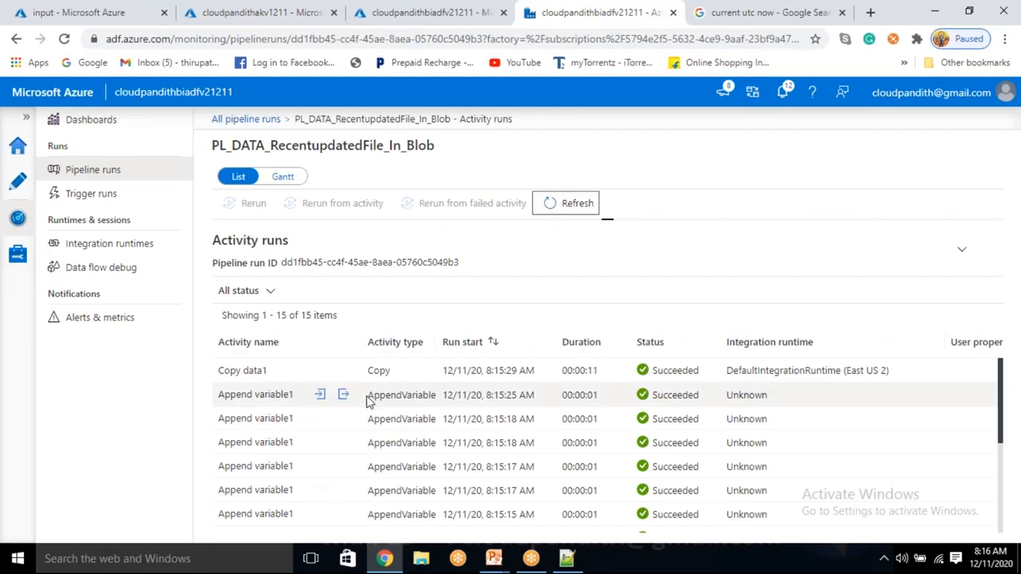
{"action": "left_click", "coordinate": [12, 188]}
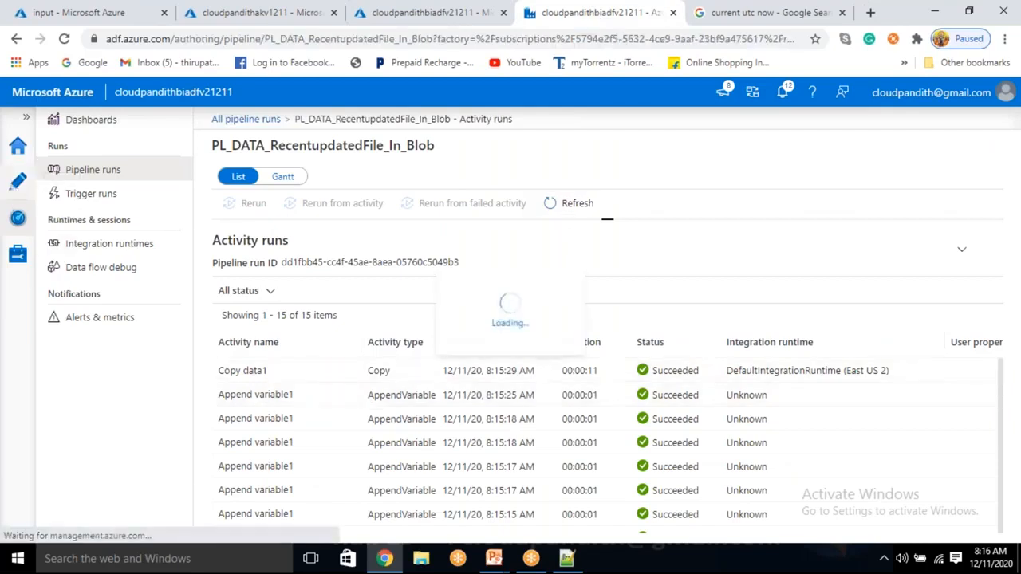
{"action": "left_click", "coordinate": [19, 220]}
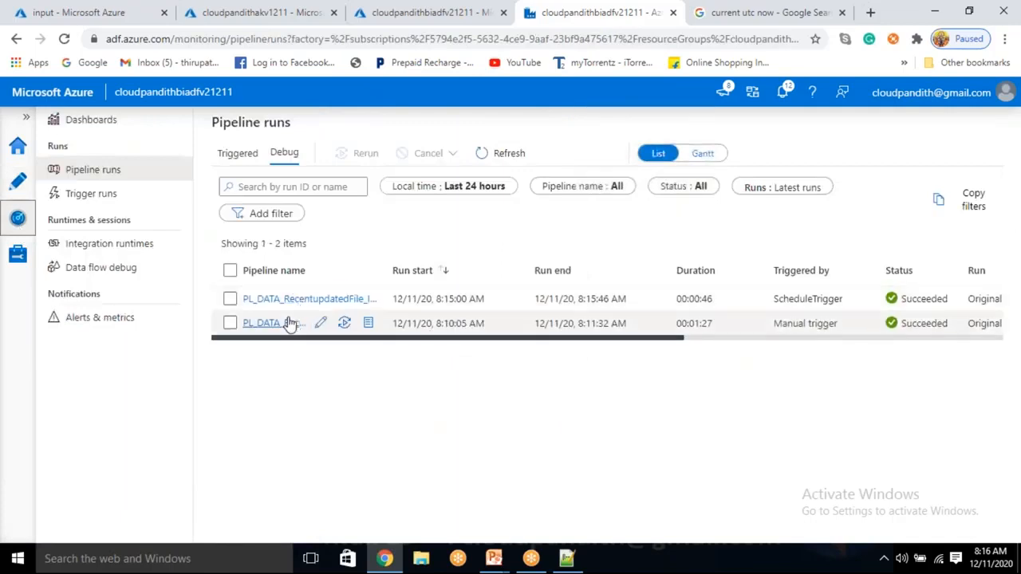
{"action": "left_click", "coordinate": [271, 299]}
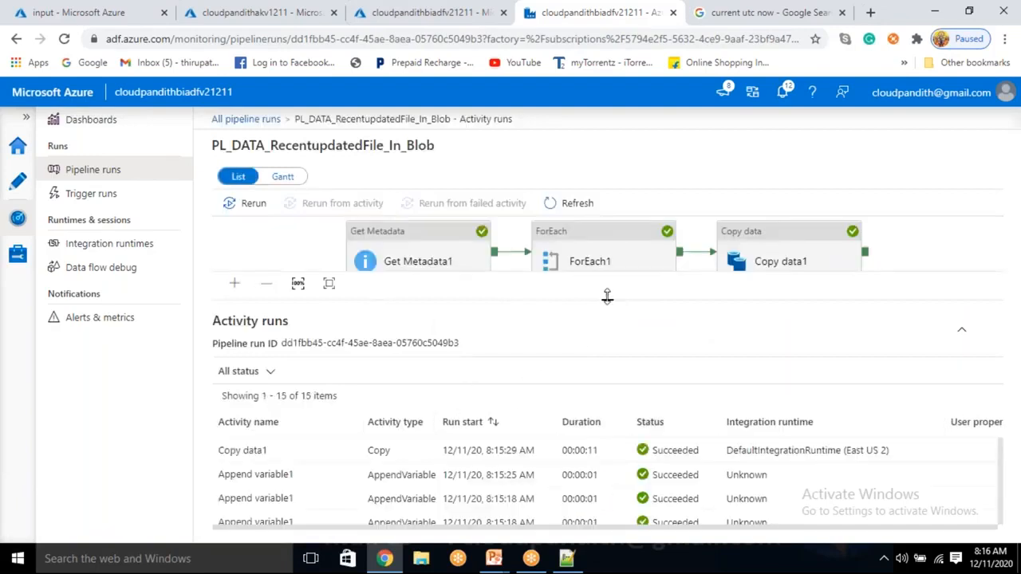
{"action": "left_click_drag", "start_coordinate": [606, 292], "coordinate": [607, 263]}
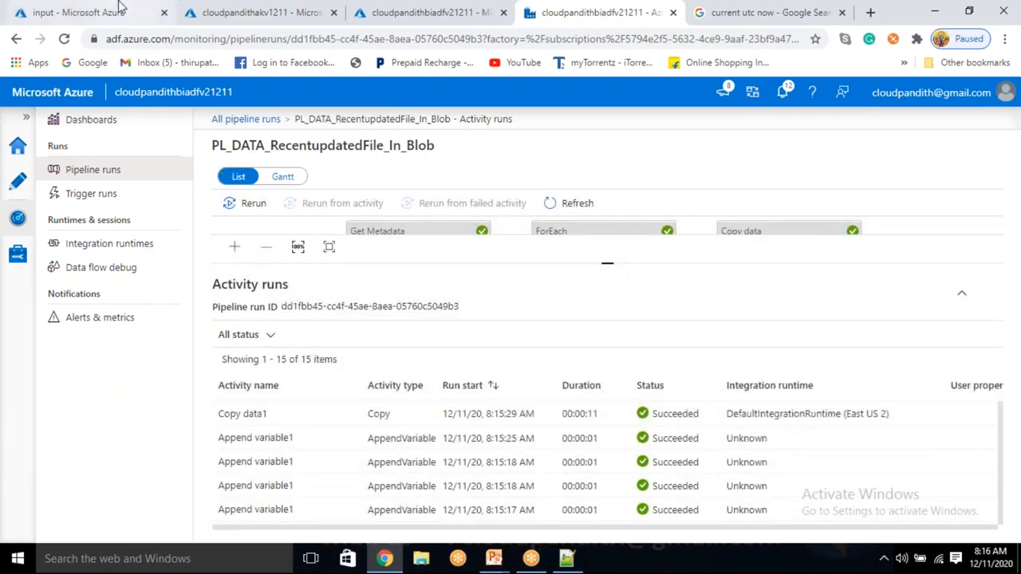
Step: Set the ForEach1 activity to run sequentially and dismiss the publish review without publishing
{"action": "left_click", "coordinate": [18, 182]}
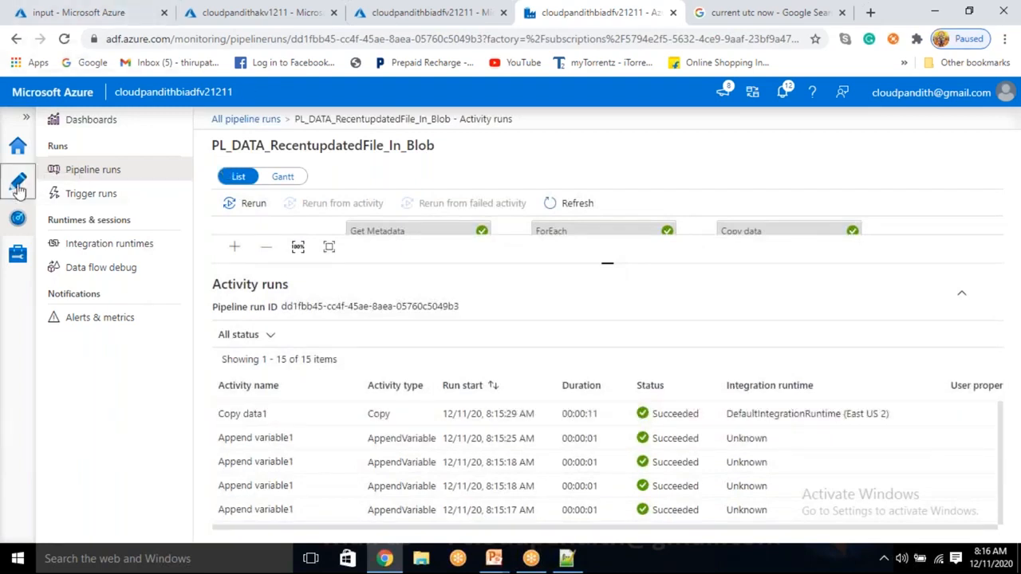
{"action": "left_click", "coordinate": [610, 240]}
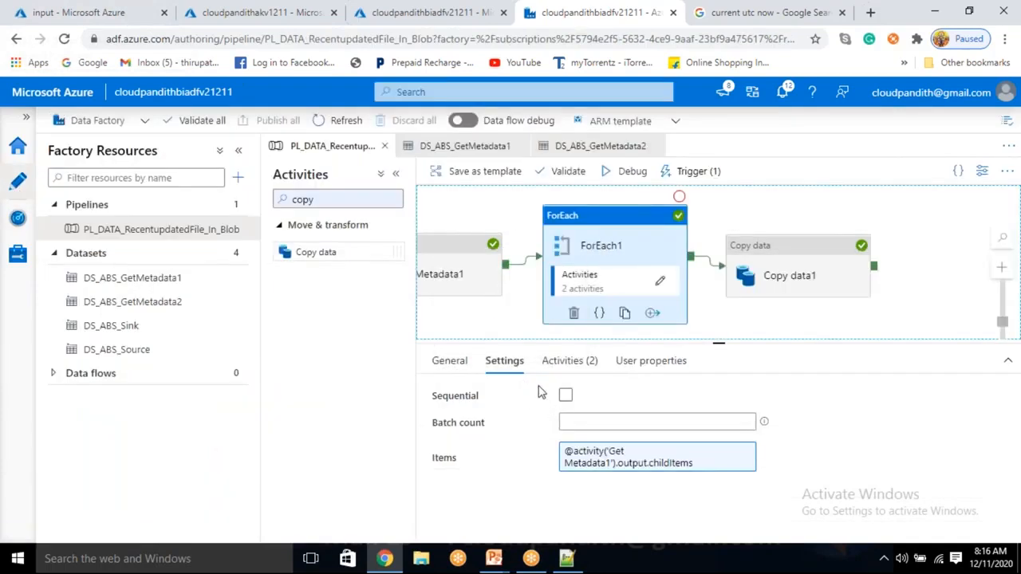
{"action": "left_click", "coordinate": [565, 395]}
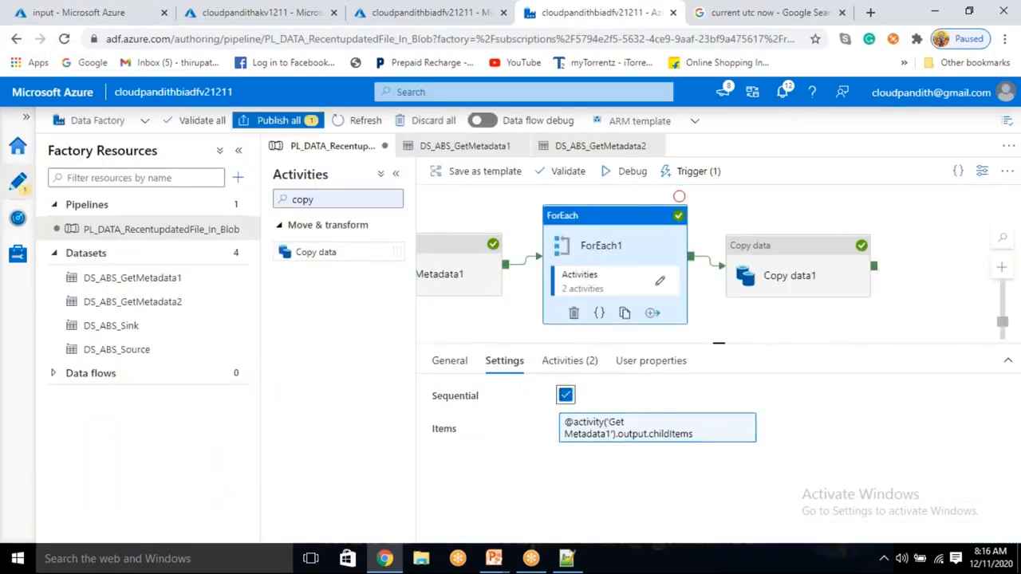
{"action": "left_click", "coordinate": [279, 121]}
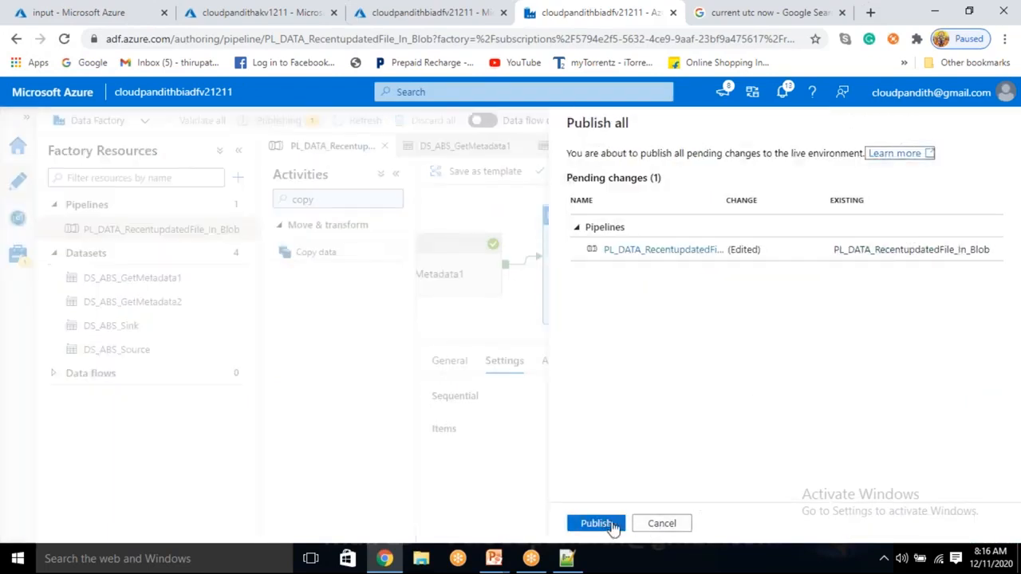
{"action": "left_click", "coordinate": [661, 523]}
Step: Edit the pipeline's ScheduleTrigger and set its start date to 12/11/2020 8:18 AM
{"action": "left_click", "coordinate": [690, 177]}
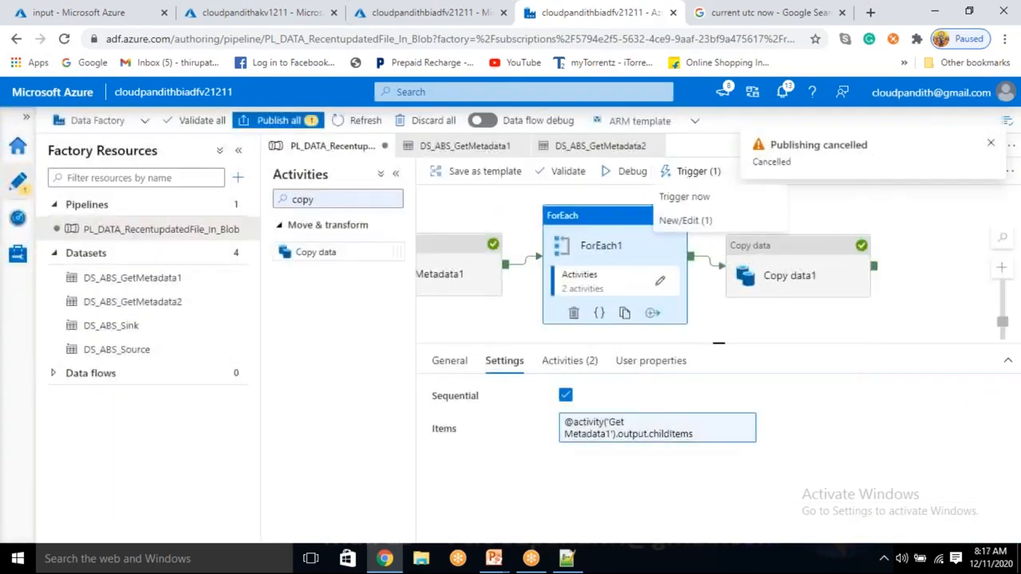
{"action": "left_click", "coordinate": [683, 224]}
{"action": "left_click", "coordinate": [635, 227]}
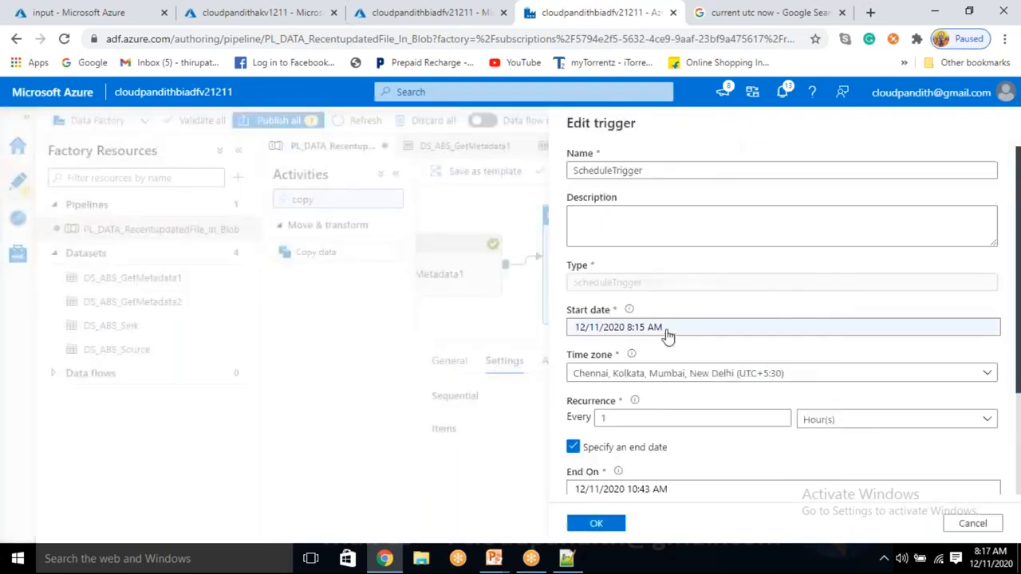
{"action": "left_click", "coordinate": [983, 563]}
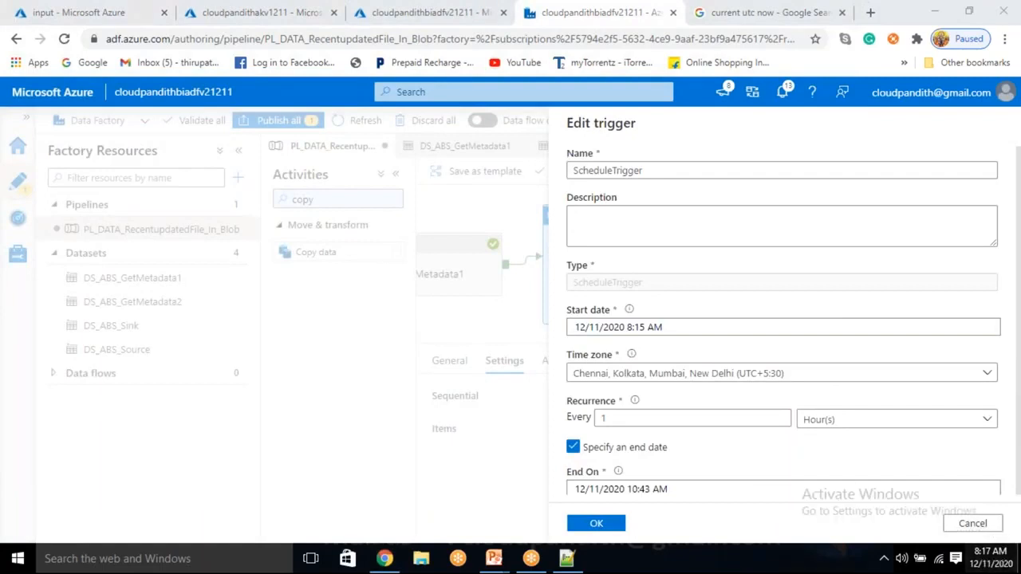
{"action": "left_click", "coordinate": [666, 327]}
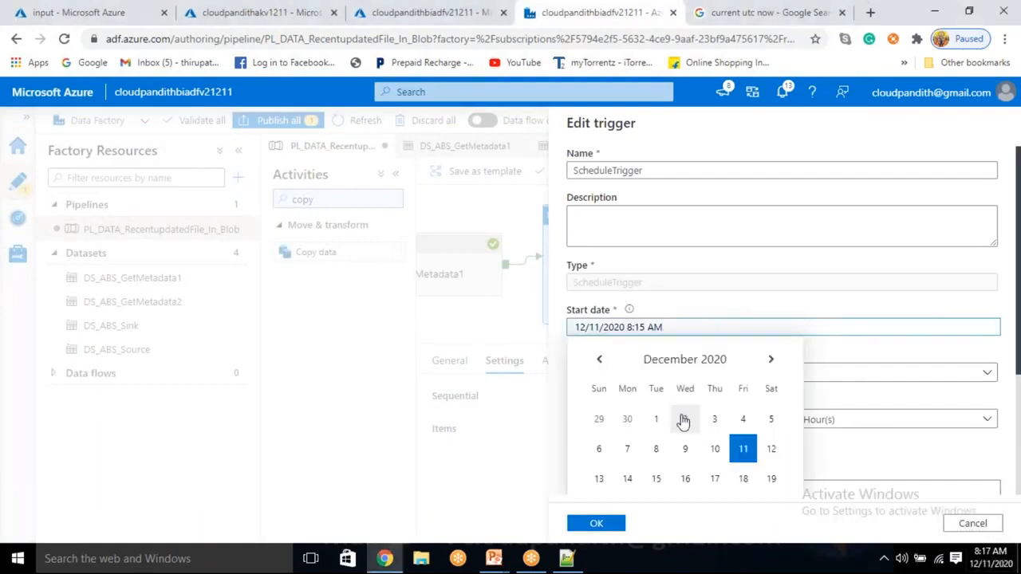
{"action": "scroll", "coordinate": [681, 422], "scroll_direction": "down", "scroll_amount": 3}
{"action": "left_click", "coordinate": [652, 427]}
{"action": "left_click", "coordinate": [643, 372]}
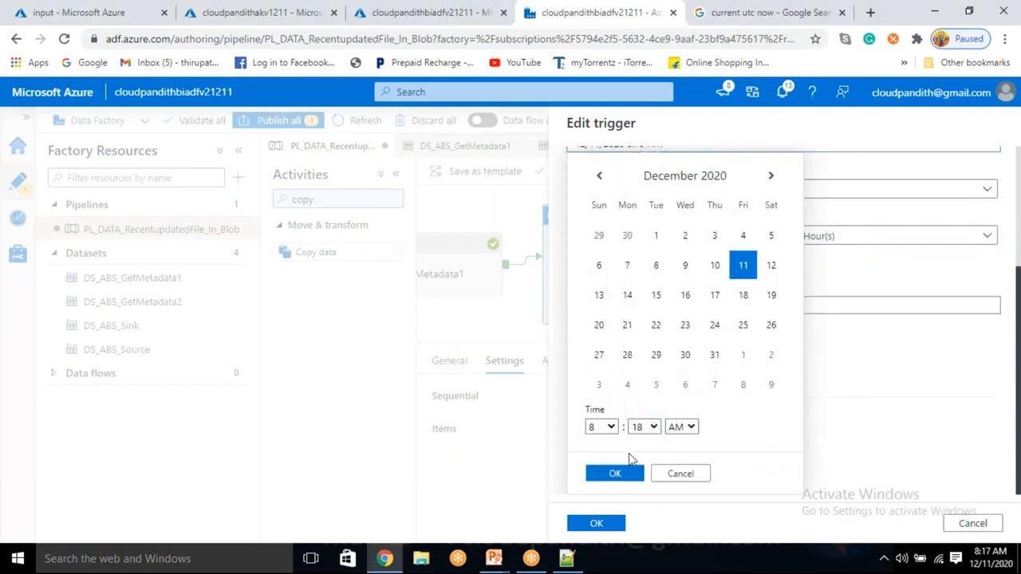
{"action": "left_click", "coordinate": [615, 475]}
Step: Save the trigger edit and publish all pending pipeline and trigger changes
{"action": "left_click", "coordinate": [596, 524]}
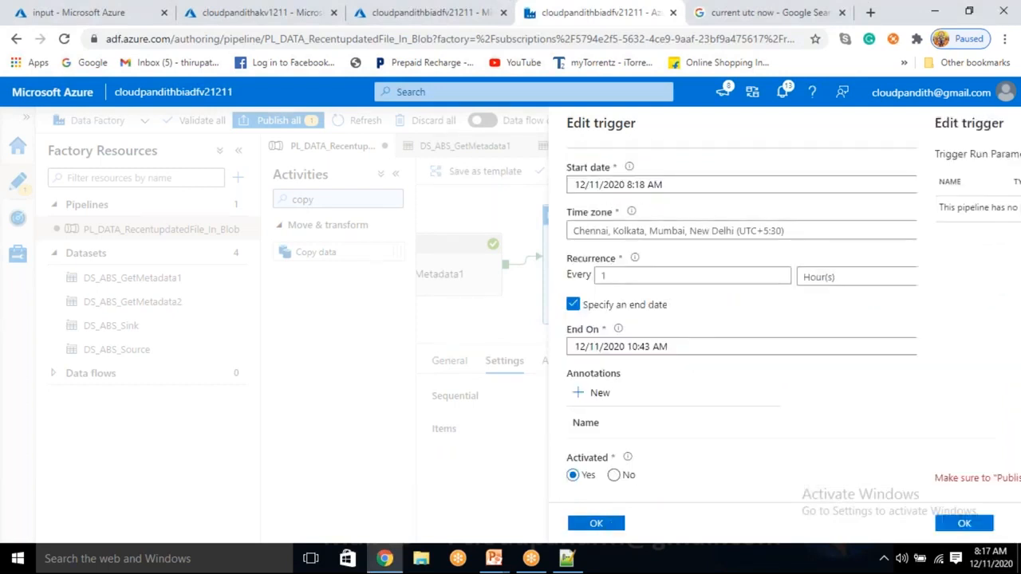
{"action": "left_click", "coordinate": [594, 523]}
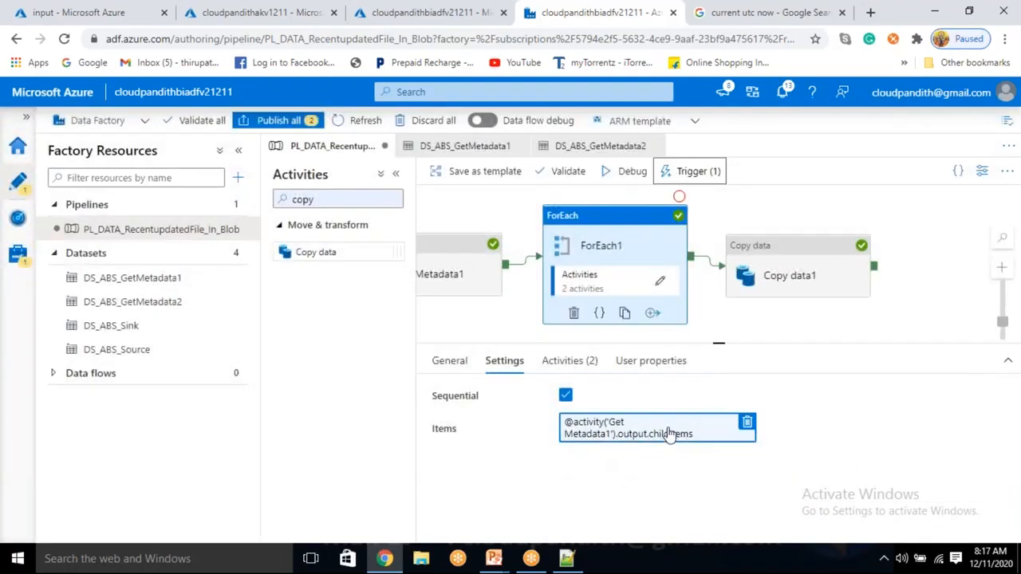
{"action": "left_click", "coordinate": [286, 128]}
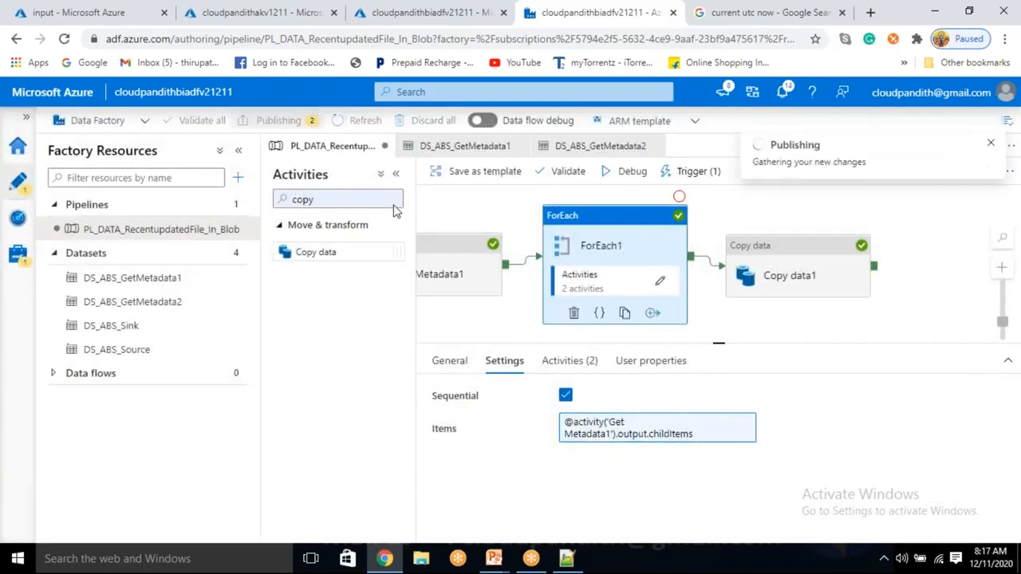
{"action": "left_click", "coordinate": [594, 524]}
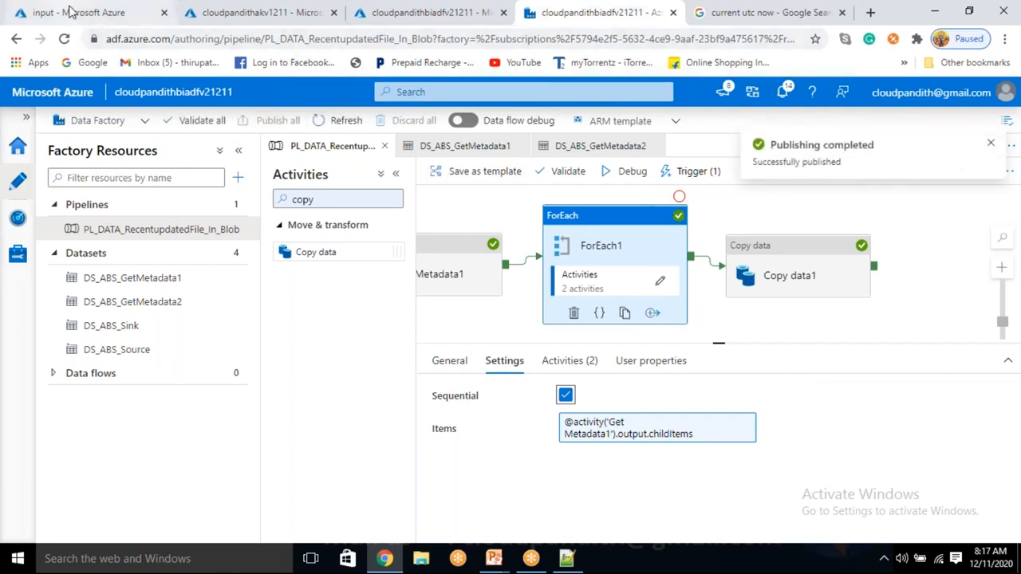
Step: Open the output container of the cloudpandithblobstorev2 storage account and refresh its blob list
{"action": "left_click", "coordinate": [70, 13]}
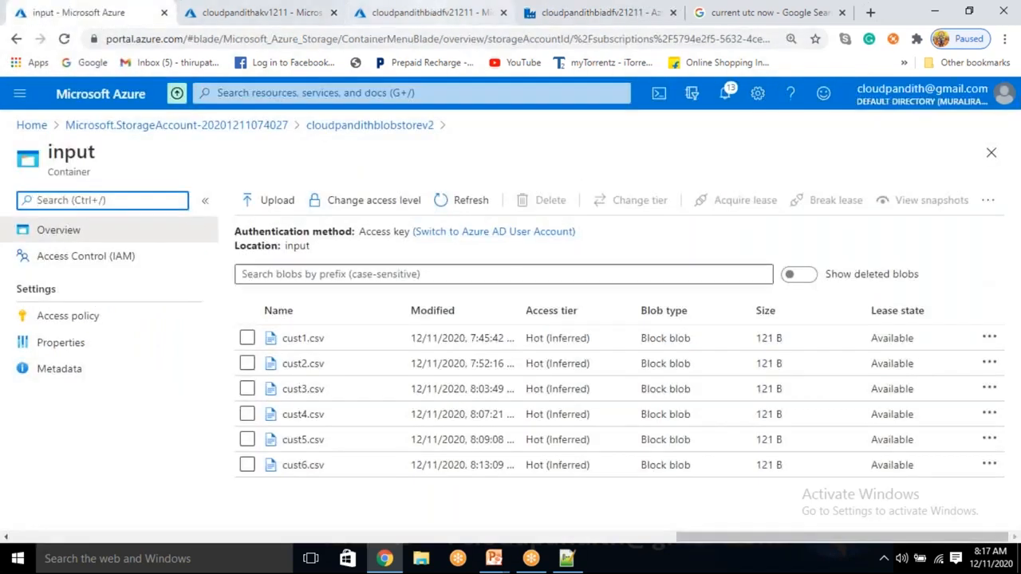
{"action": "left_click", "coordinate": [986, 564]}
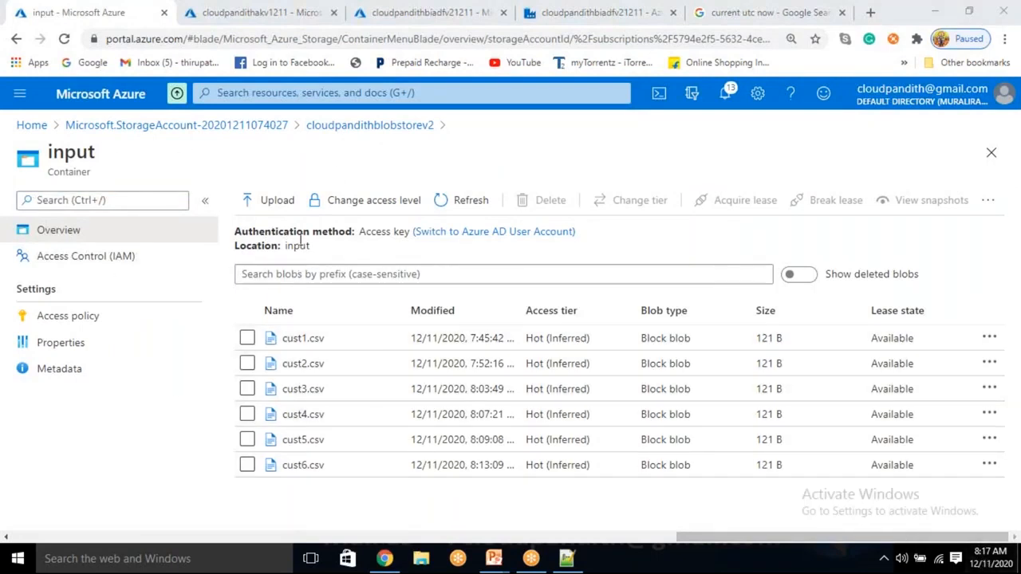
{"action": "left_click", "coordinate": [365, 125]}
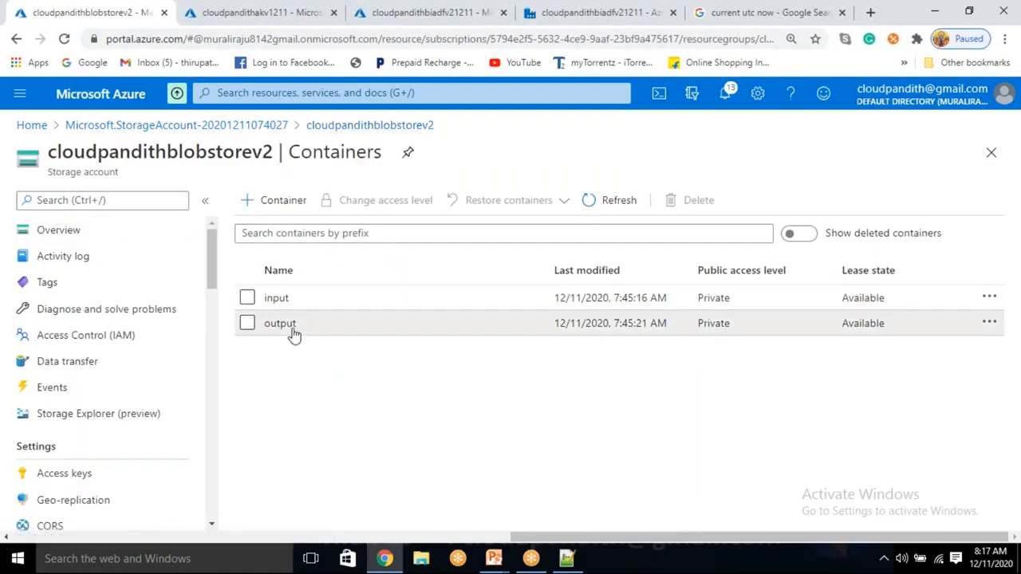
{"action": "left_click", "coordinate": [292, 327]}
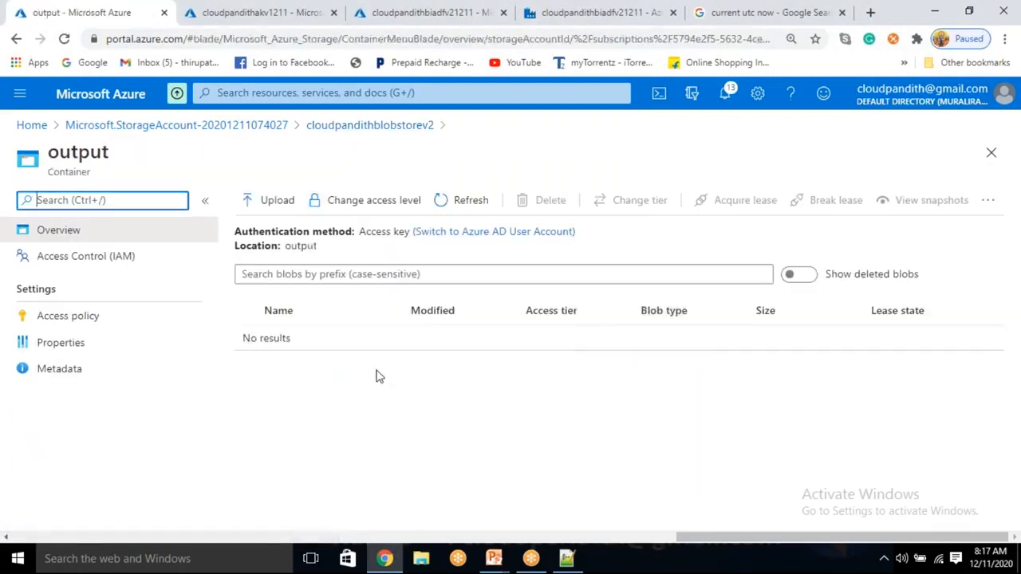
{"action": "left_click", "coordinate": [461, 200]}
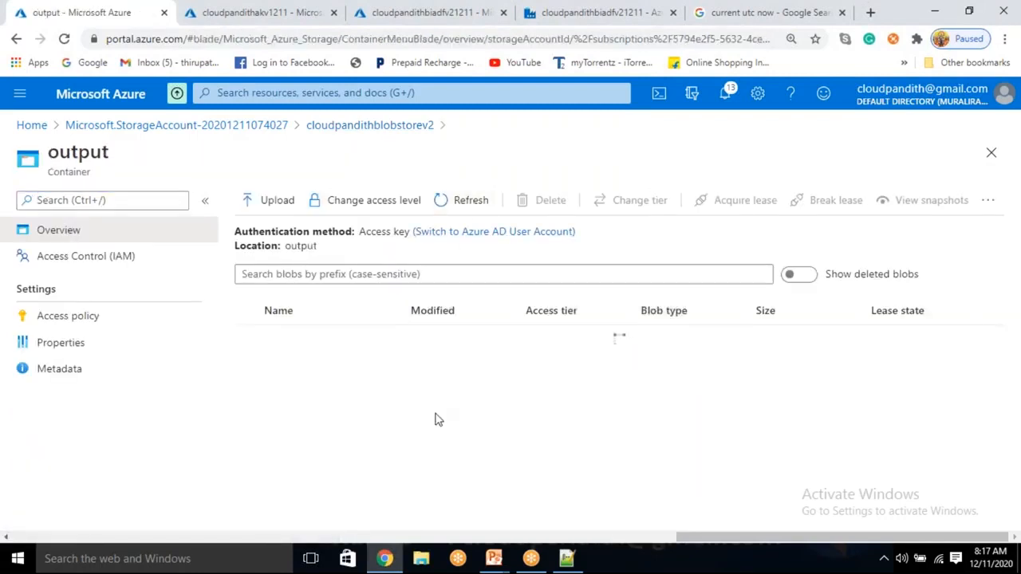
Step: Open the 8:18 AM ScheduleTrigger run in Data Factory monitoring and refresh its activity runs to follow the execution
{"action": "left_click", "coordinate": [558, 12]}
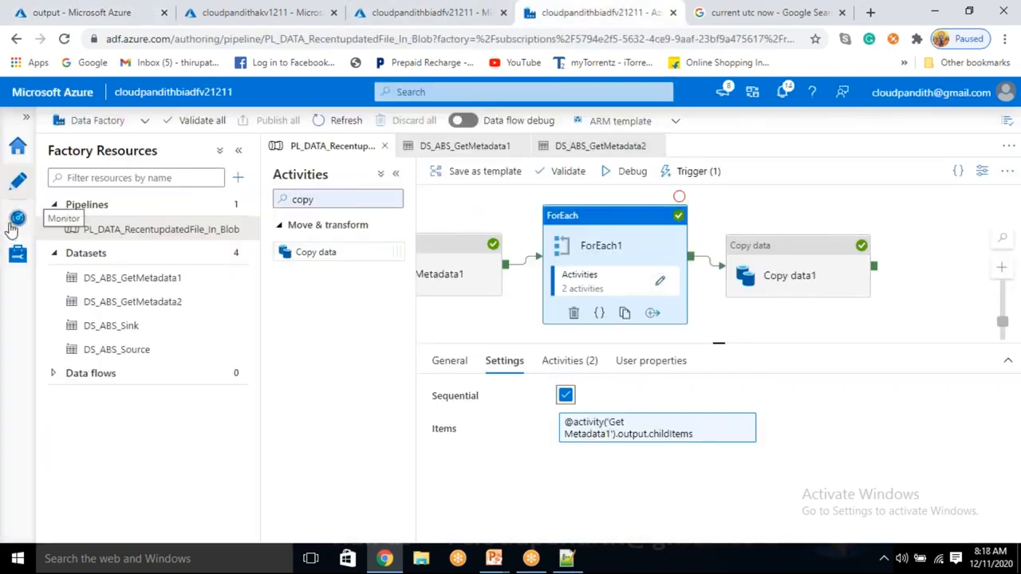
{"action": "left_click", "coordinate": [13, 225]}
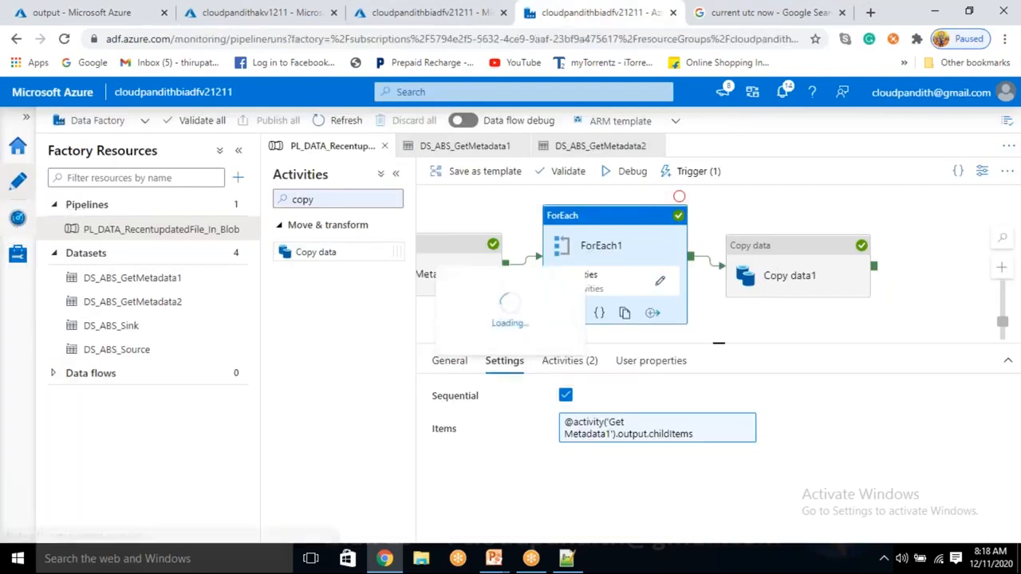
{"action": "left_click", "coordinate": [494, 164]}
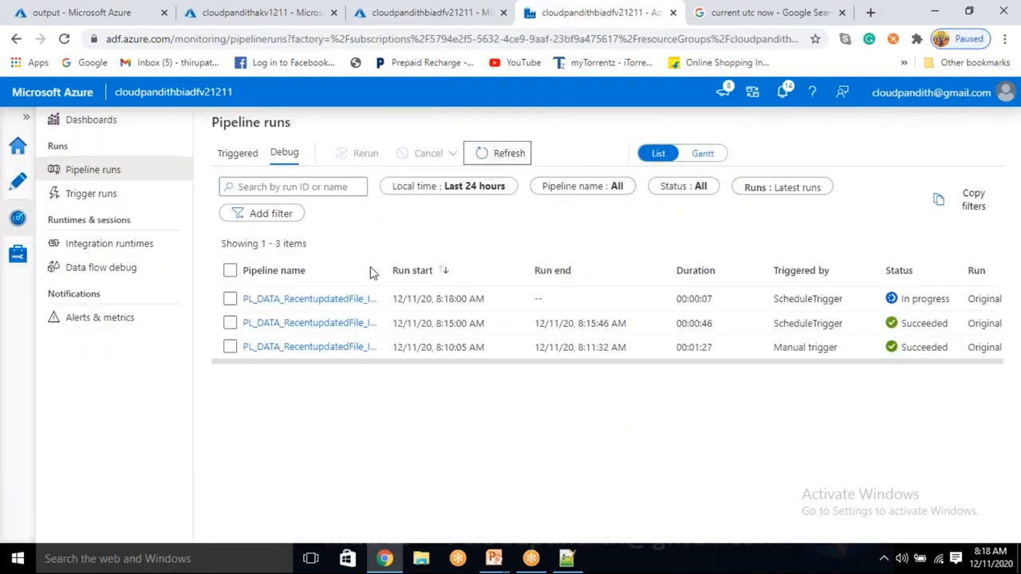
{"action": "left_click", "coordinate": [266, 299]}
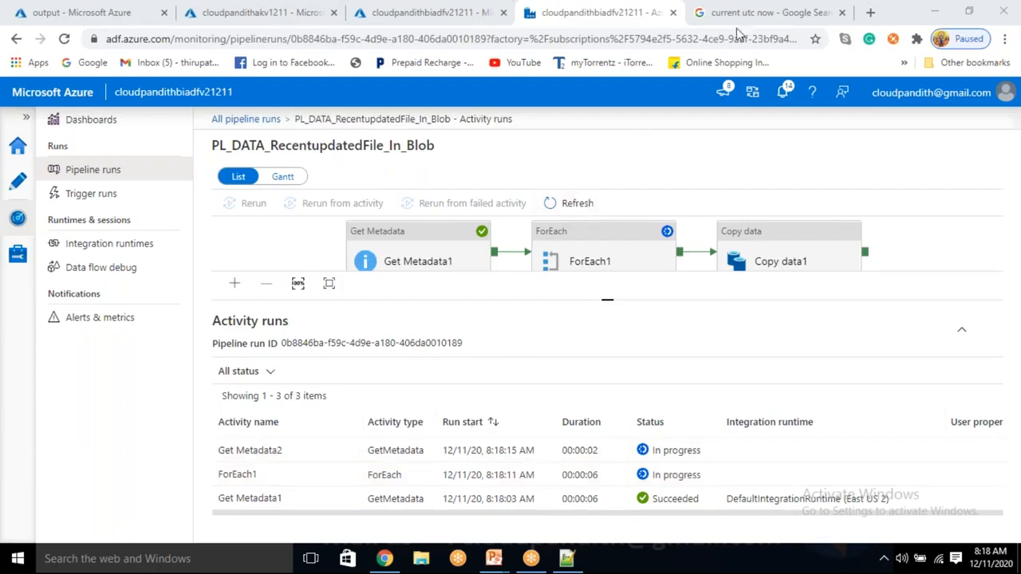
{"action": "mouse_move", "coordinate": [467, 345]}
{"action": "left_click", "coordinate": [576, 217]}
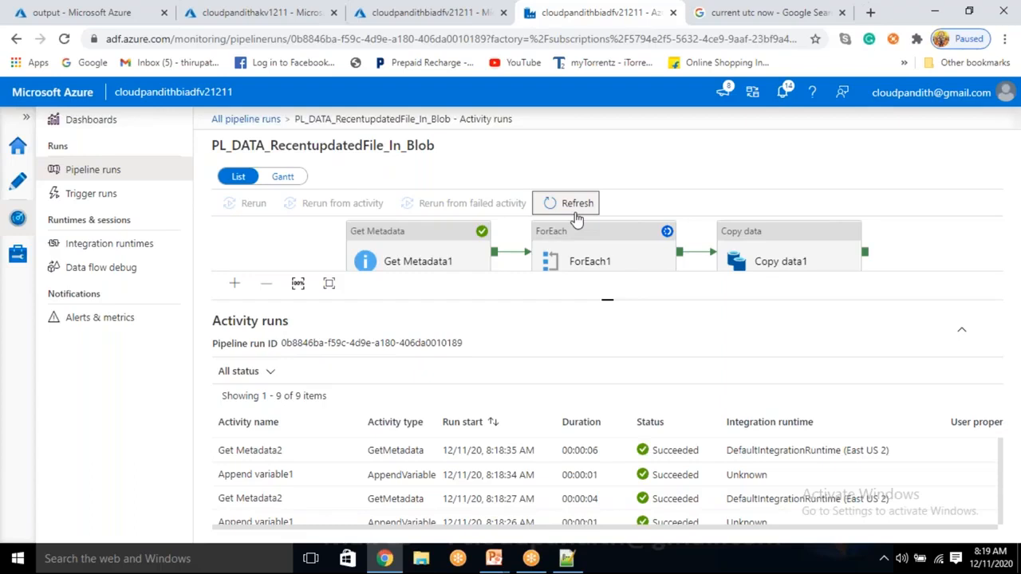
{"action": "left_click", "coordinate": [576, 214]}
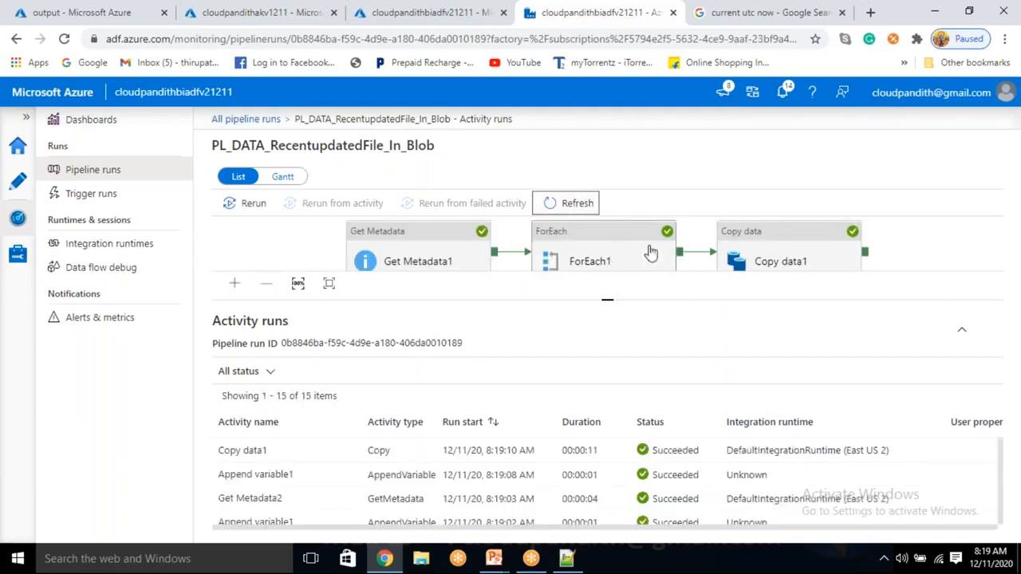
Step: Refresh the output container's blob list to check what the run copied, and return to Data Factory
{"action": "left_click", "coordinate": [80, 12]}
{"action": "left_click", "coordinate": [454, 201]}
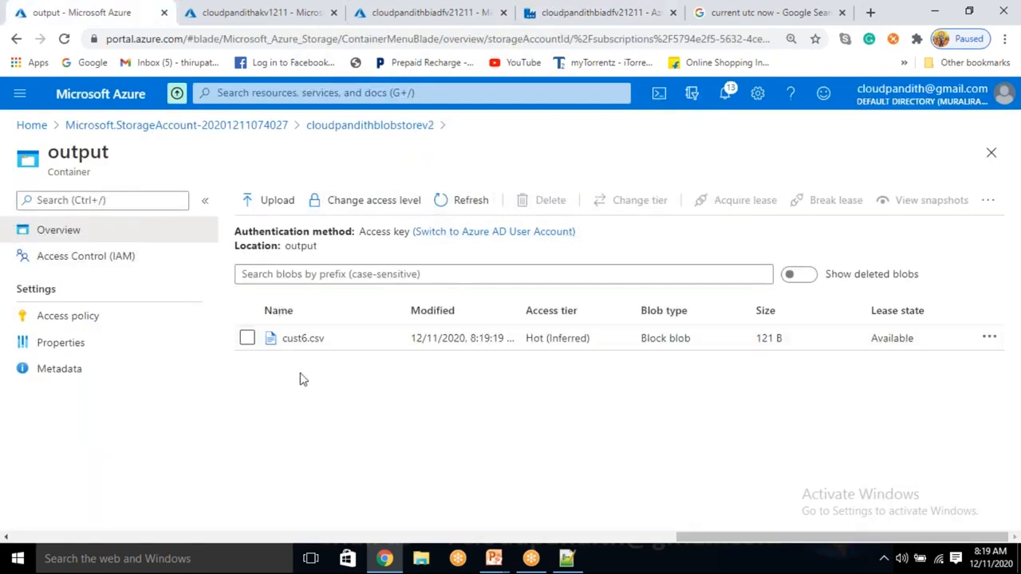
{"action": "left_click", "coordinate": [594, 11]}
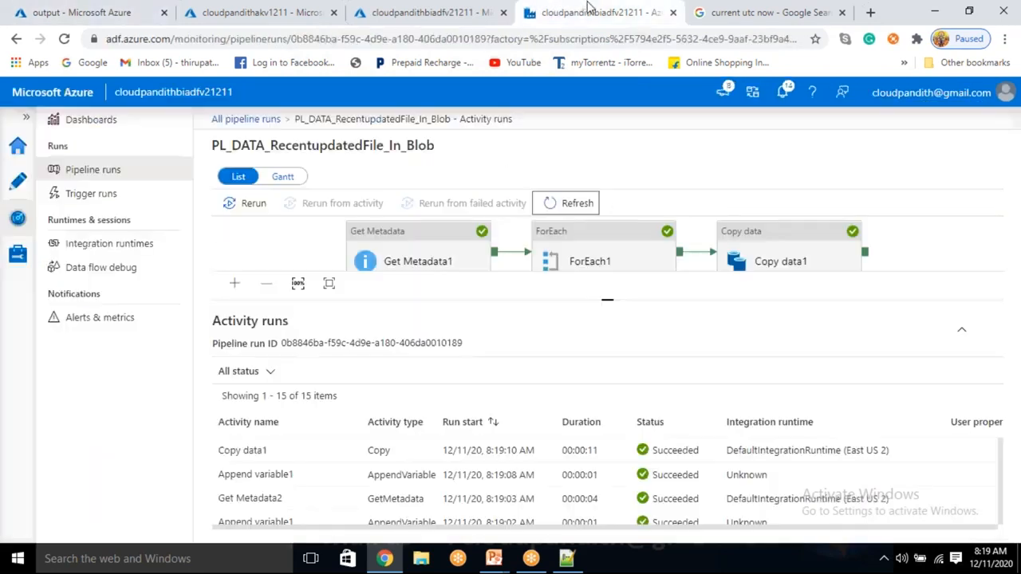
Step: Reopen the pipeline for authoring and review its variables, the ForEach1 settings and the Copy data1 source settings
{"action": "left_click", "coordinate": [19, 198]}
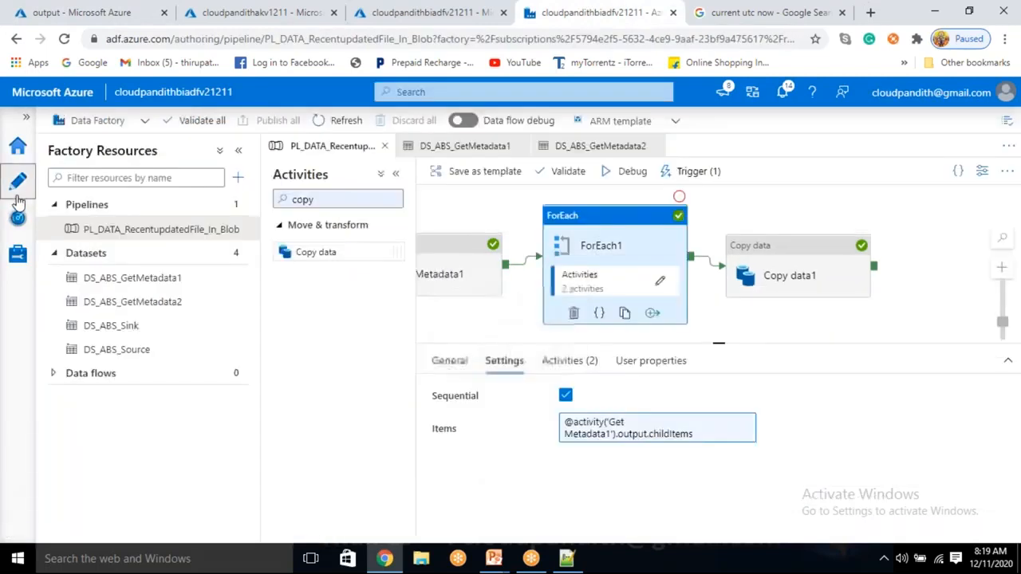
{"action": "left_click", "coordinate": [736, 214]}
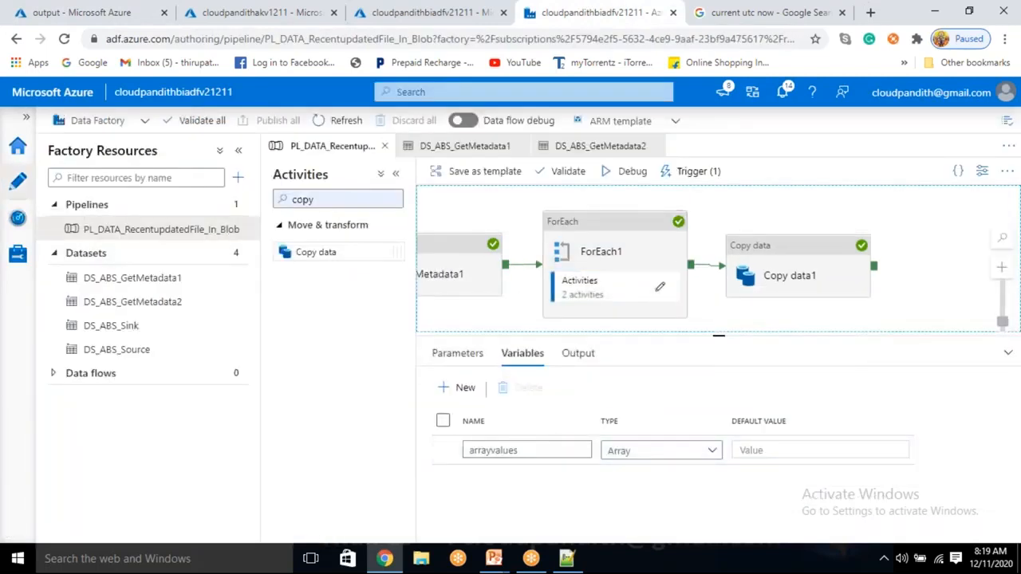
{"action": "left_click", "coordinate": [617, 261]}
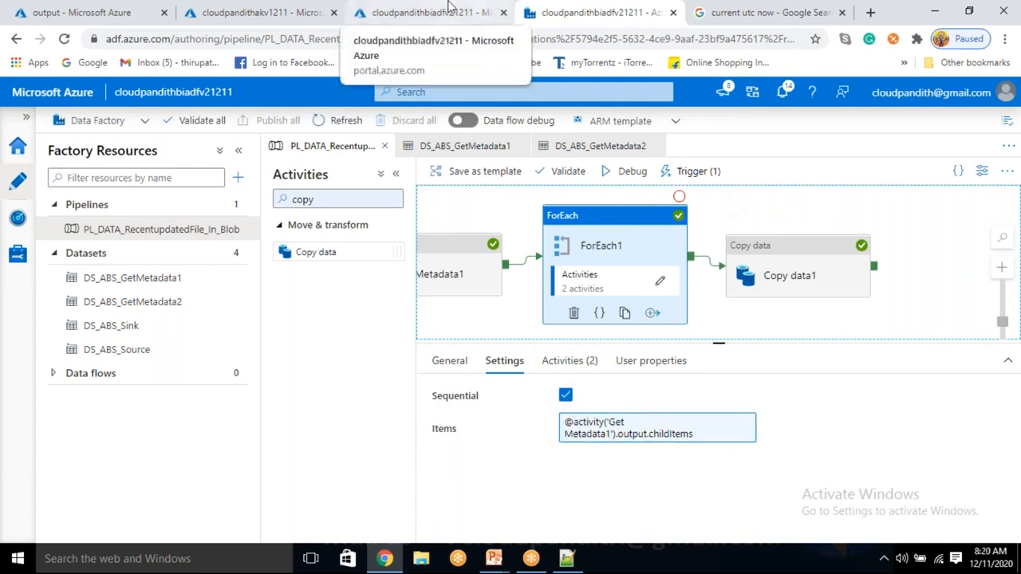
{"action": "left_click", "coordinate": [758, 271]}
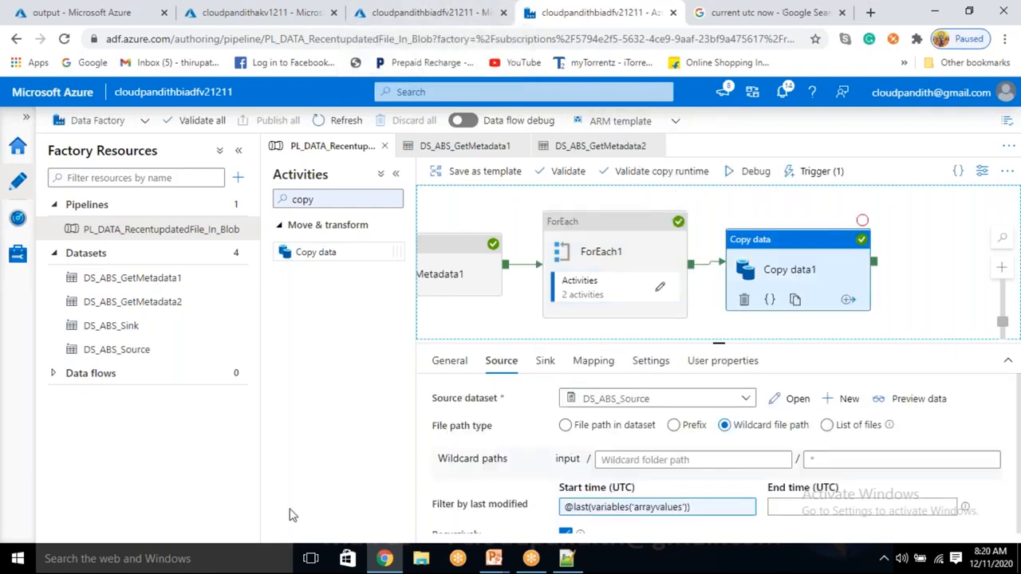
{"action": "key", "text": "super"}
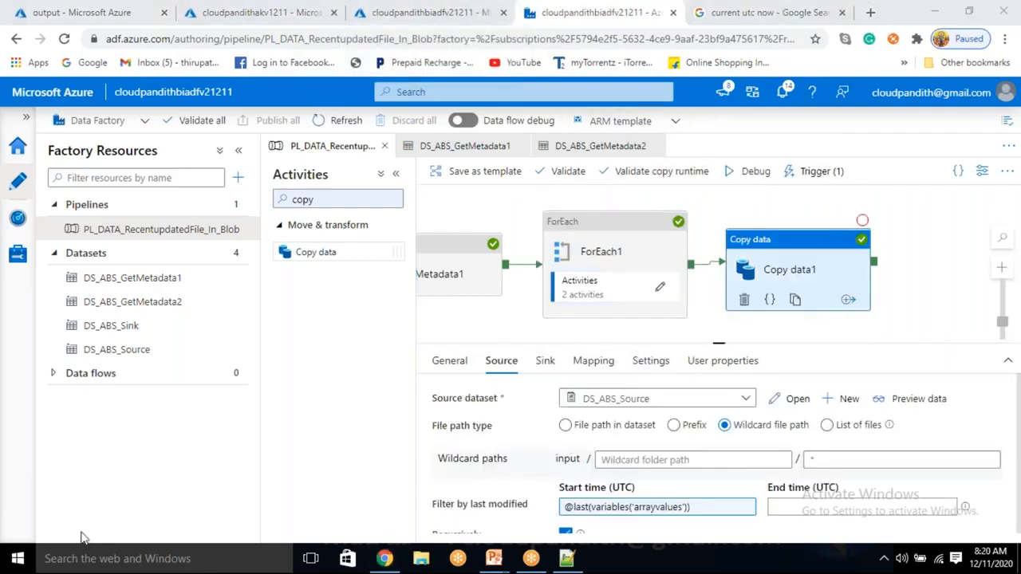